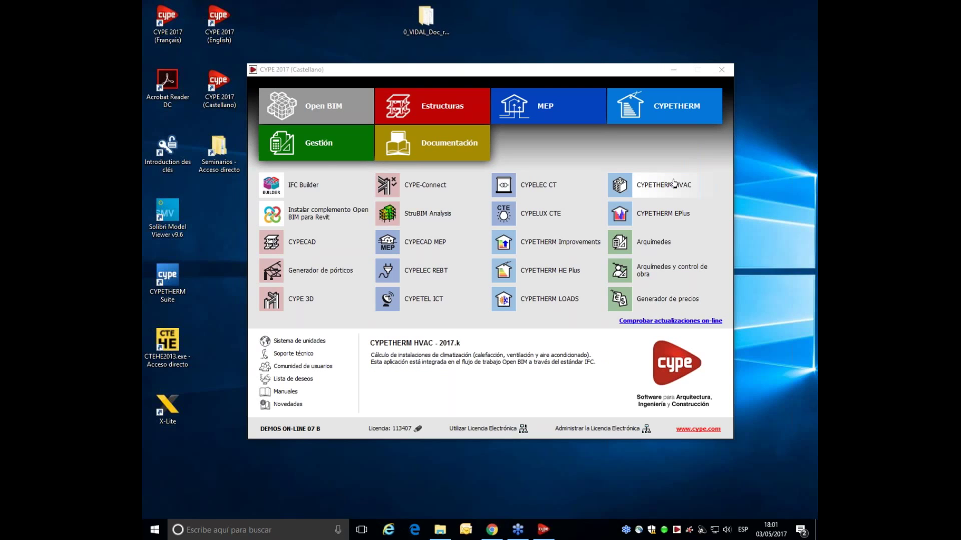
Launch CYPETHERM HVAC and create a new project file named nuevo in C:\ without importing a BIM model.
{"action": "left_click", "coordinate": [667, 189]}
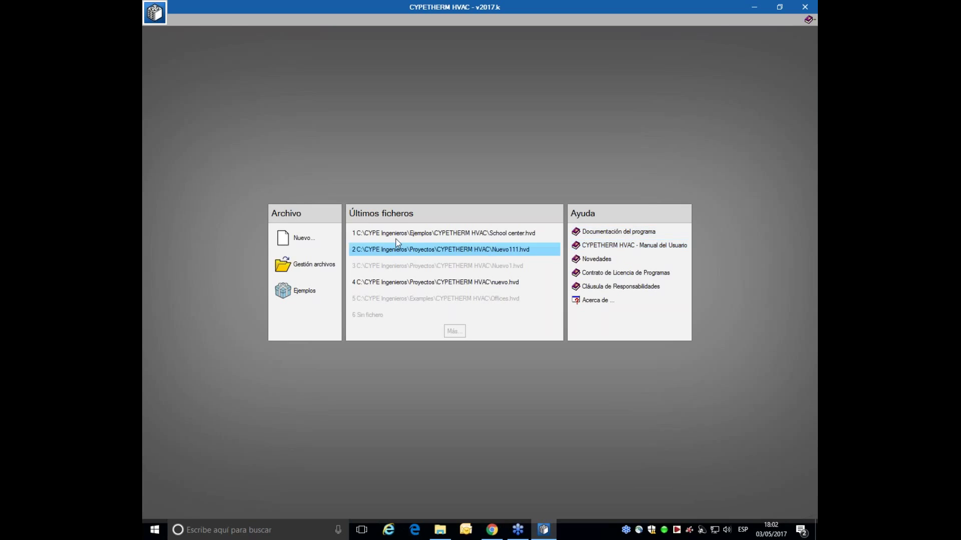
{"action": "left_click", "coordinate": [306, 239]}
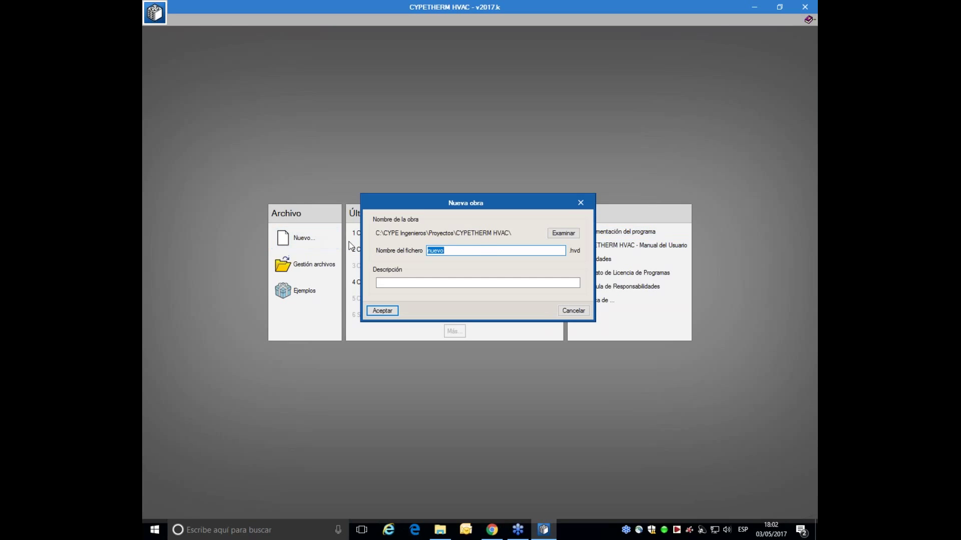
{"action": "left_click", "coordinate": [563, 234]}
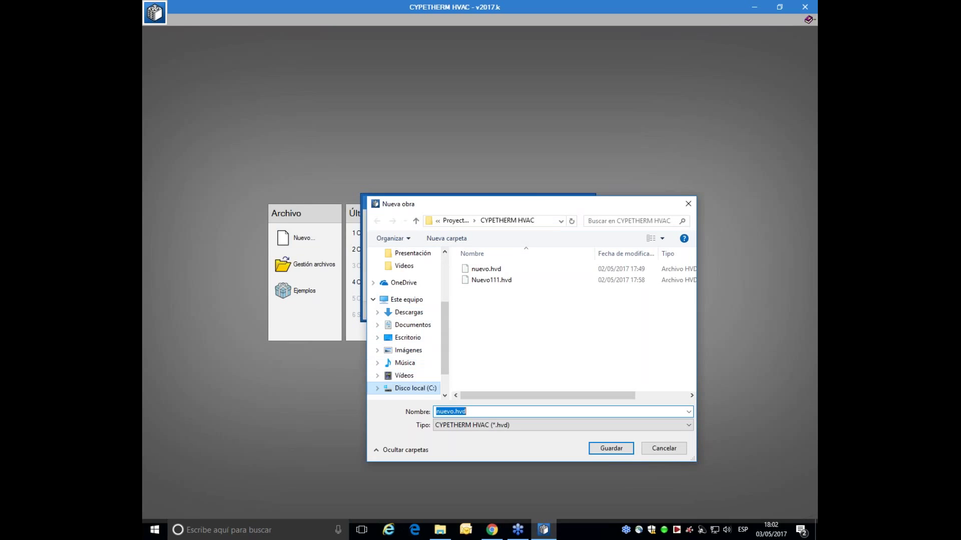
{"action": "left_click", "coordinate": [416, 388]}
{"action": "left_click_drag", "start_coordinate": [444, 335], "coordinate": [442, 280]}
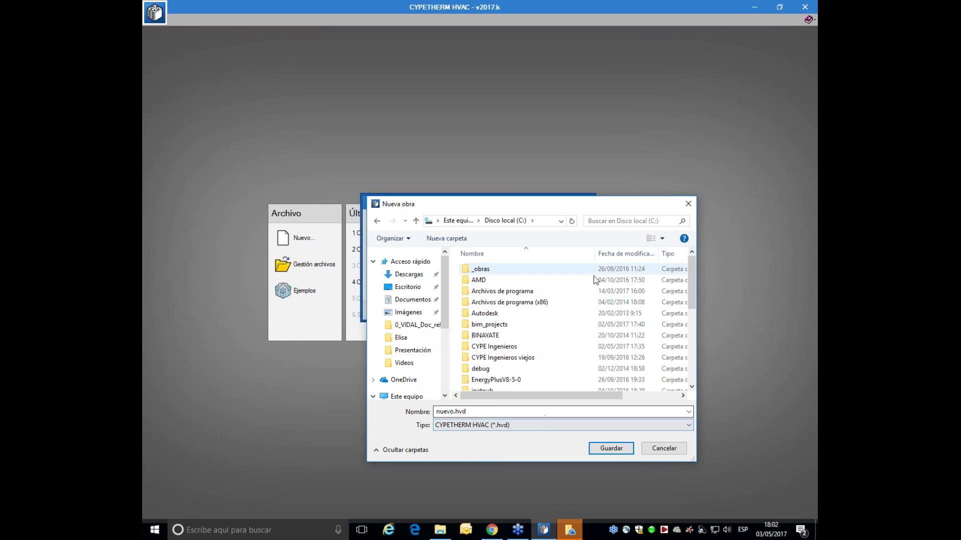
{"action": "left_click", "coordinate": [602, 448]}
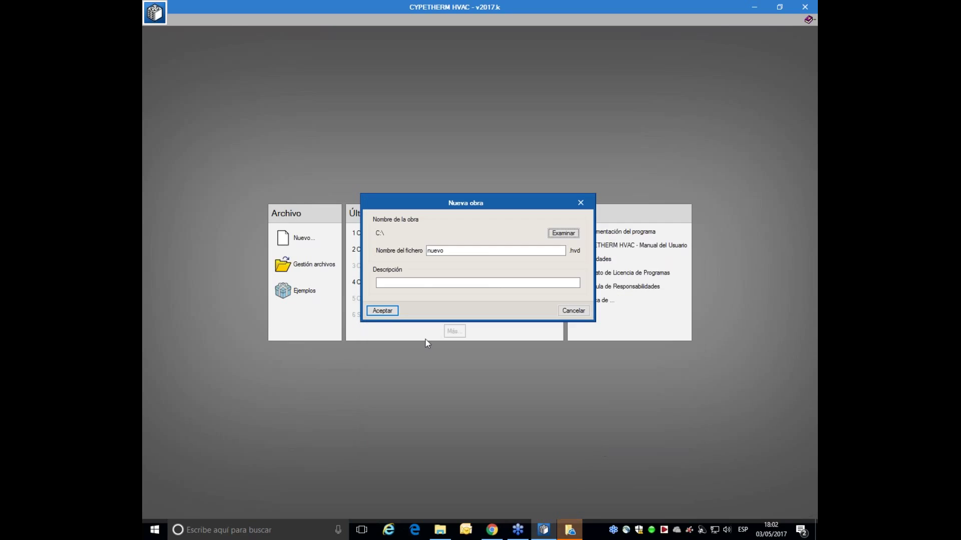
{"action": "left_click", "coordinate": [385, 312]}
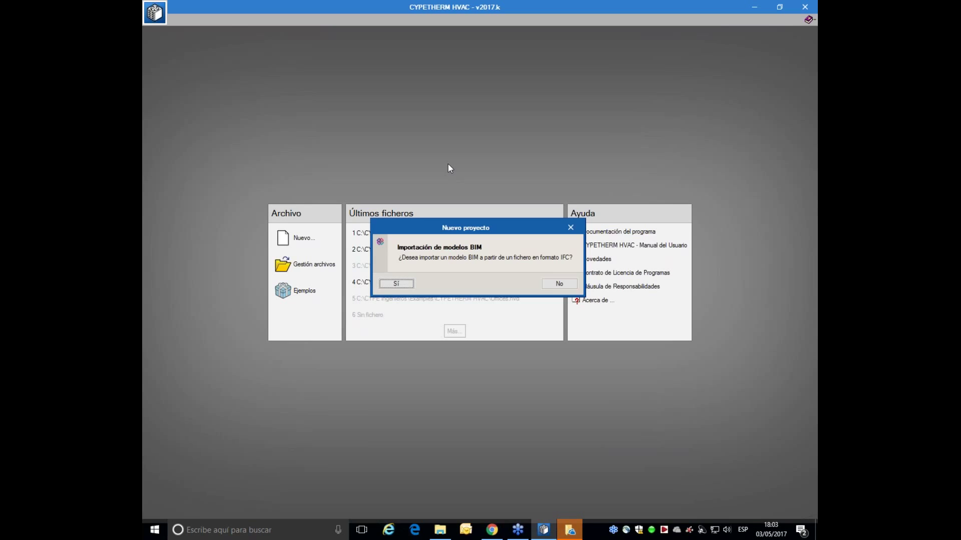
{"action": "left_click", "coordinate": [559, 284]}
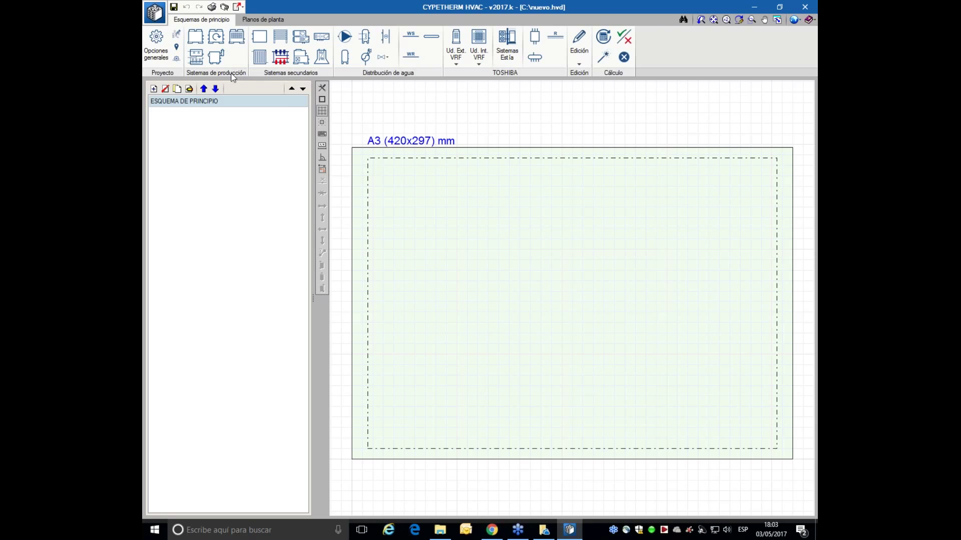
Show the floating Válvulas toolbar over the principle diagram and pin it so it stays open.
{"action": "left_click", "coordinate": [386, 60]}
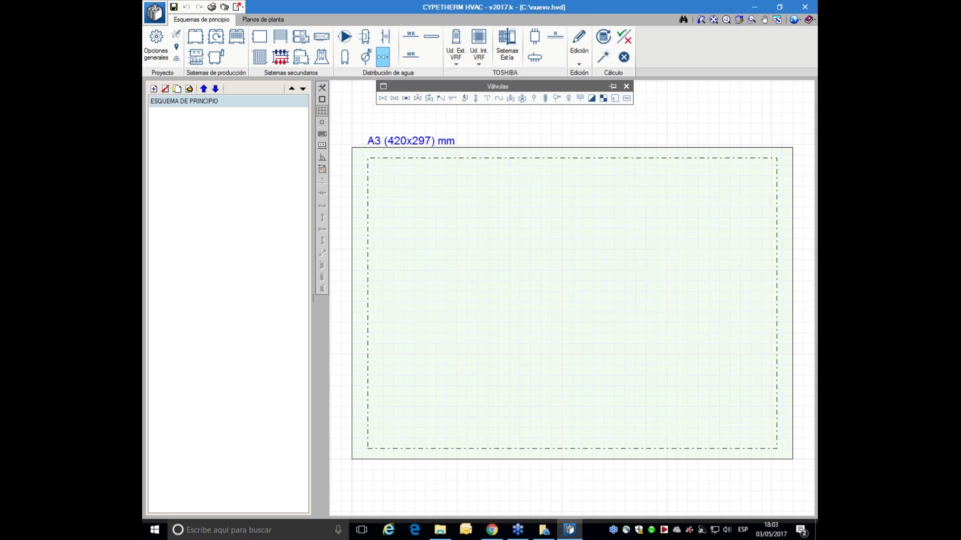
{"action": "left_click_drag", "start_coordinate": [409, 90], "coordinate": [397, 104]}
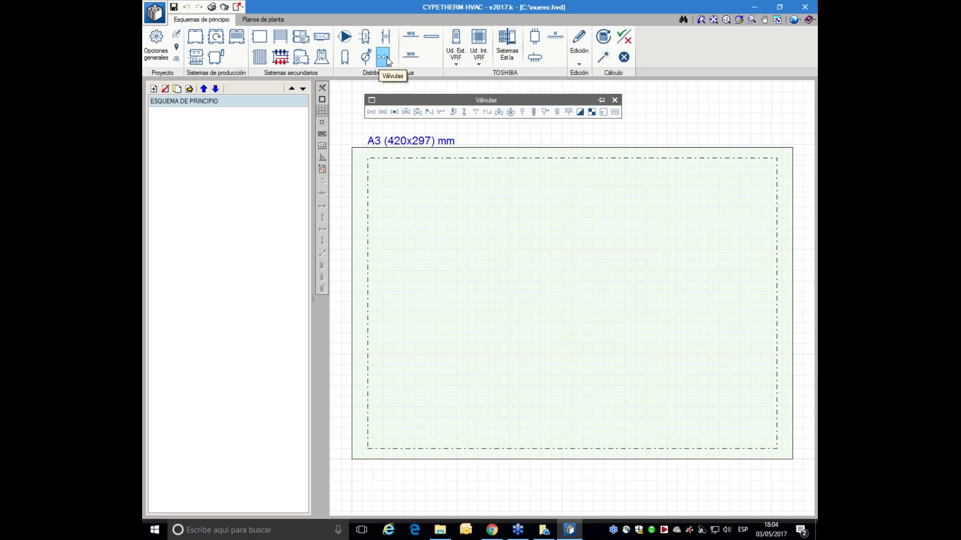
{"action": "left_click", "coordinate": [390, 62]}
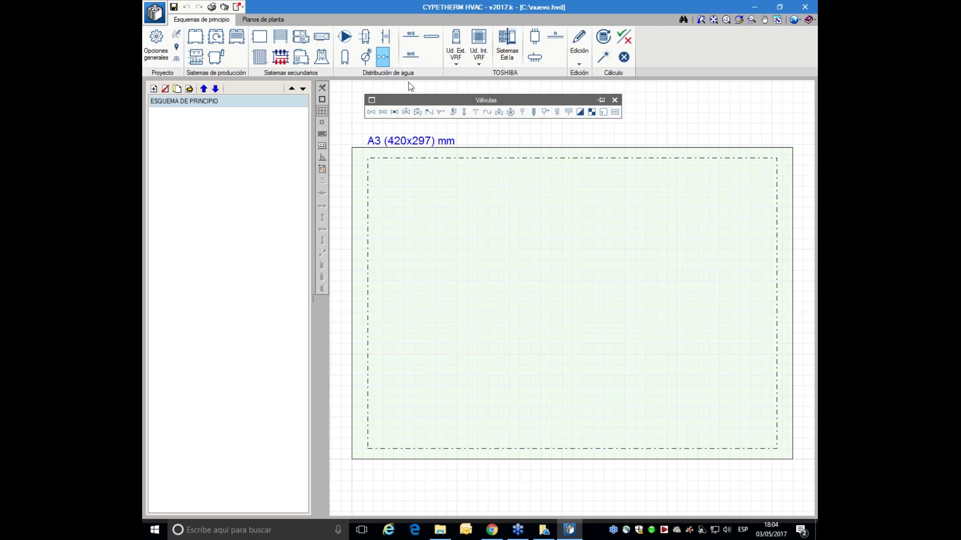
{"action": "left_click_drag", "start_coordinate": [411, 95], "coordinate": [404, 100]}
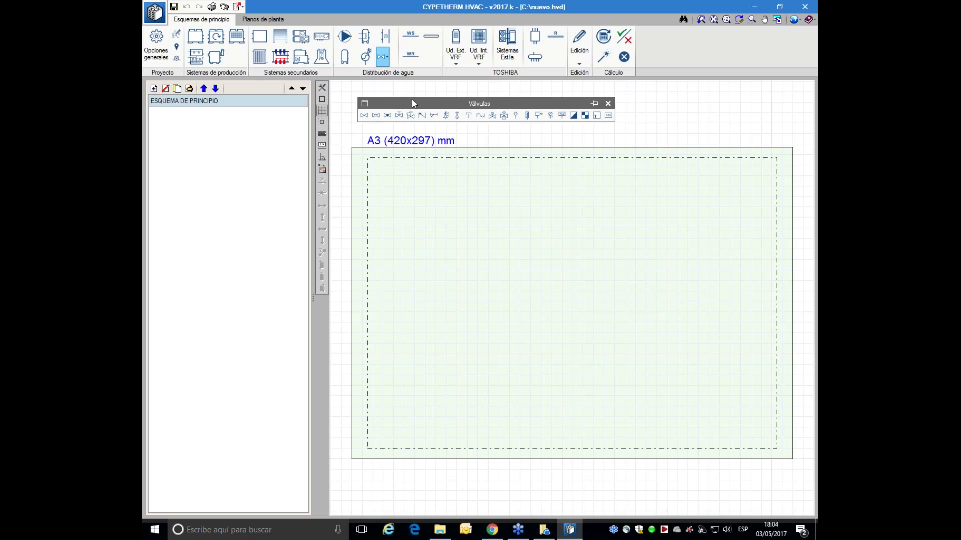
{"action": "left_click", "coordinate": [595, 105]}
Place two valves of the first type near the sheet's upper-left corner and dock the valve toolbar above the drawing area.
{"action": "left_click", "coordinate": [364, 115]}
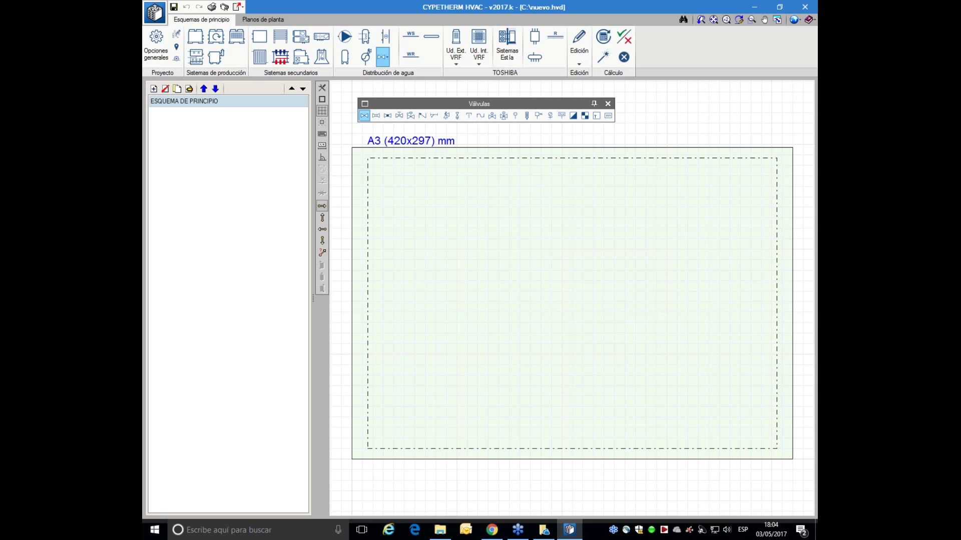
{"action": "left_click", "coordinate": [405, 168]}
{"action": "left_click_drag", "start_coordinate": [467, 100], "coordinate": [447, 77]}
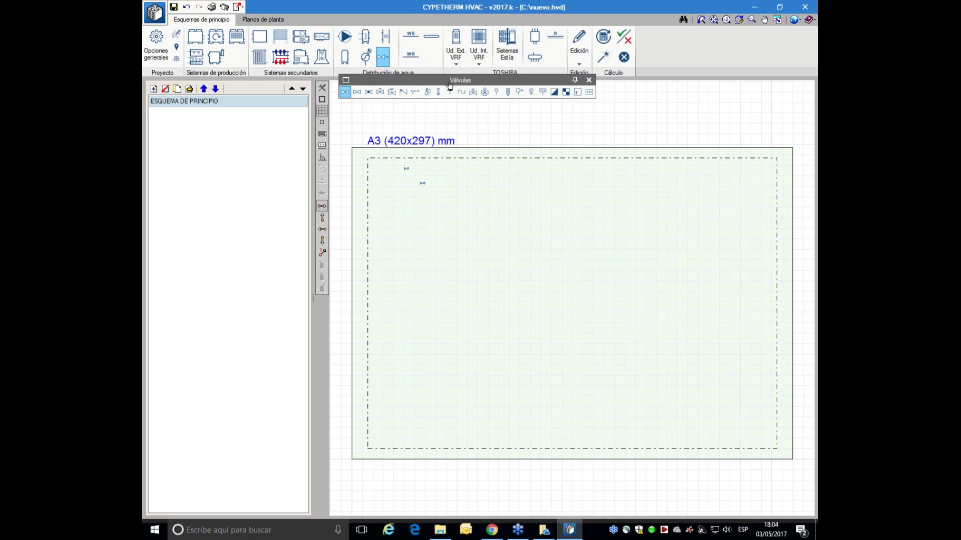
{"action": "double_click", "coordinate": [449, 83]}
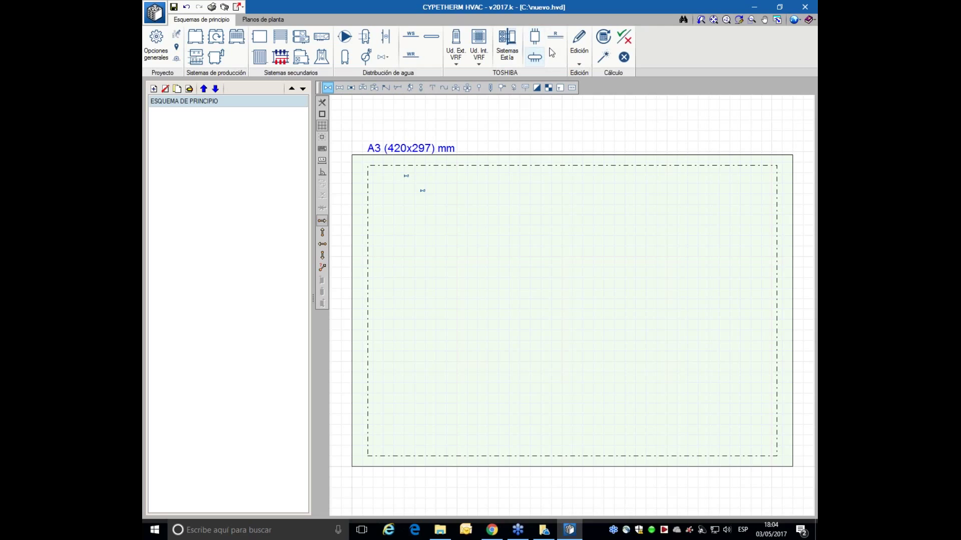
Switch to the floor plans and add a new plan with the reference Plano planta baja.
{"action": "left_click", "coordinate": [268, 19]}
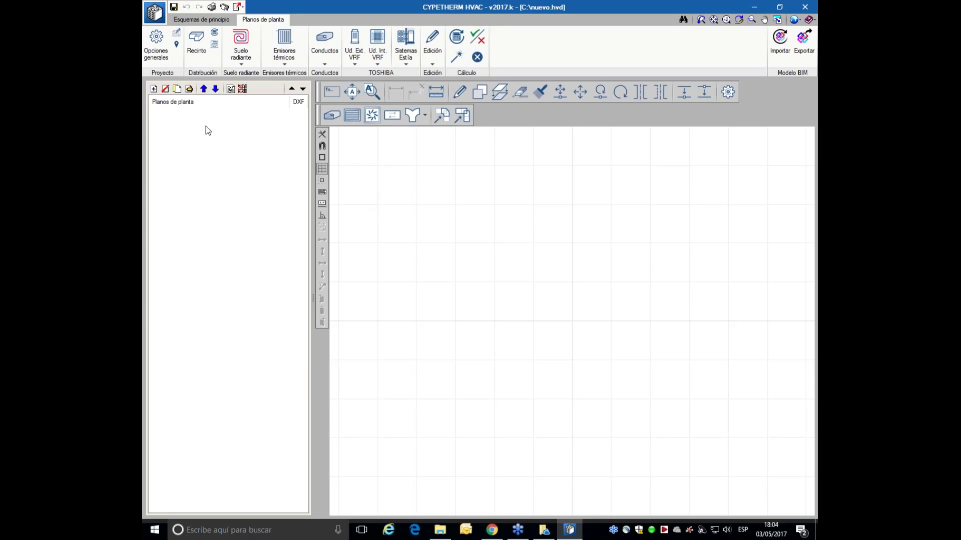
{"action": "left_click", "coordinate": [153, 89]}
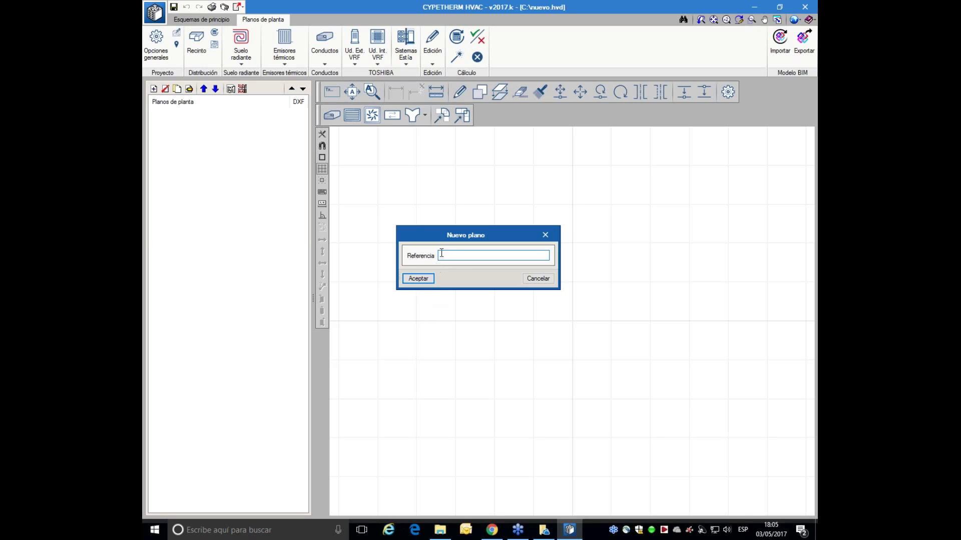
{"action": "type", "text": "Plano planta baja"}
{"action": "left_click", "coordinate": [419, 278]}
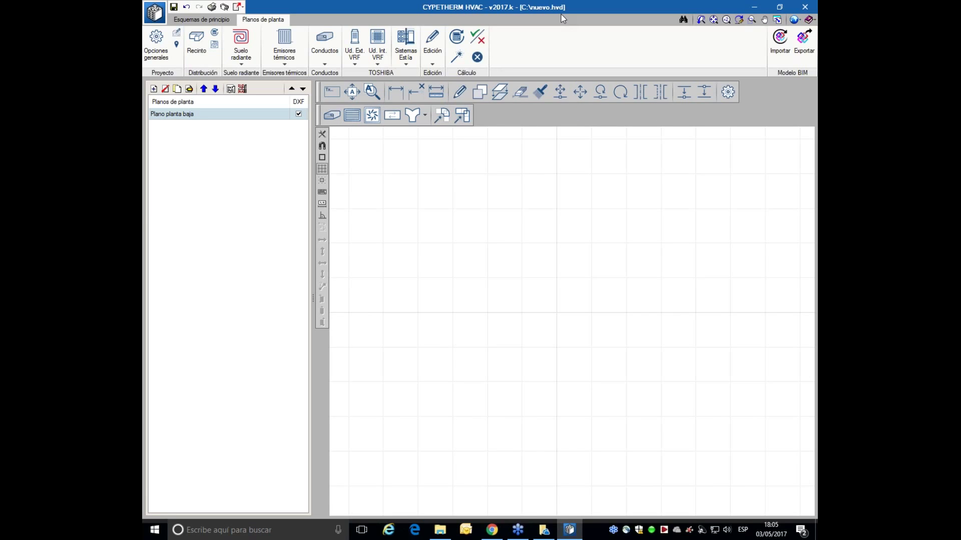
Import the PLANTILLA GENERAL library file from C:\CYPE Ingenieros\Library into the general options and accept them.
{"action": "left_click", "coordinate": [335, 114]}
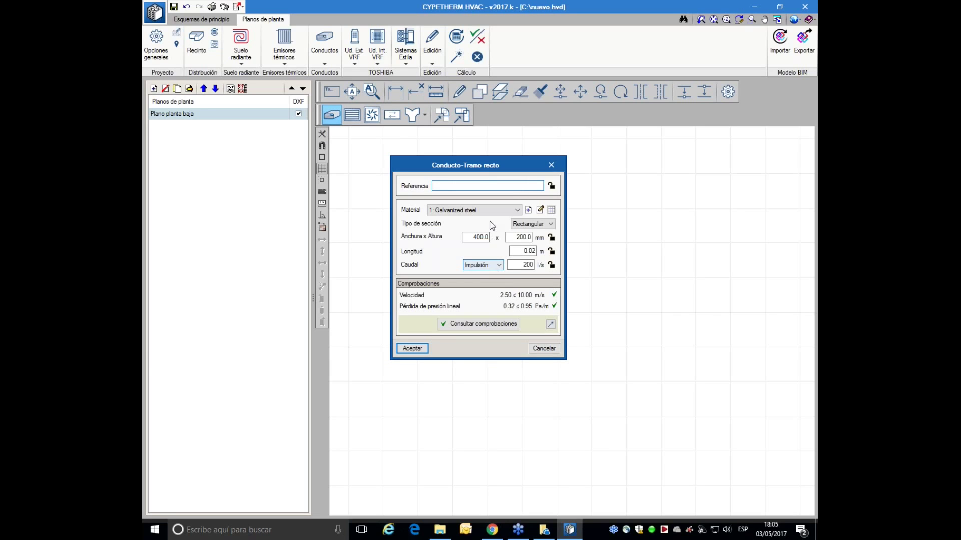
{"action": "key", "text": "Escape"}
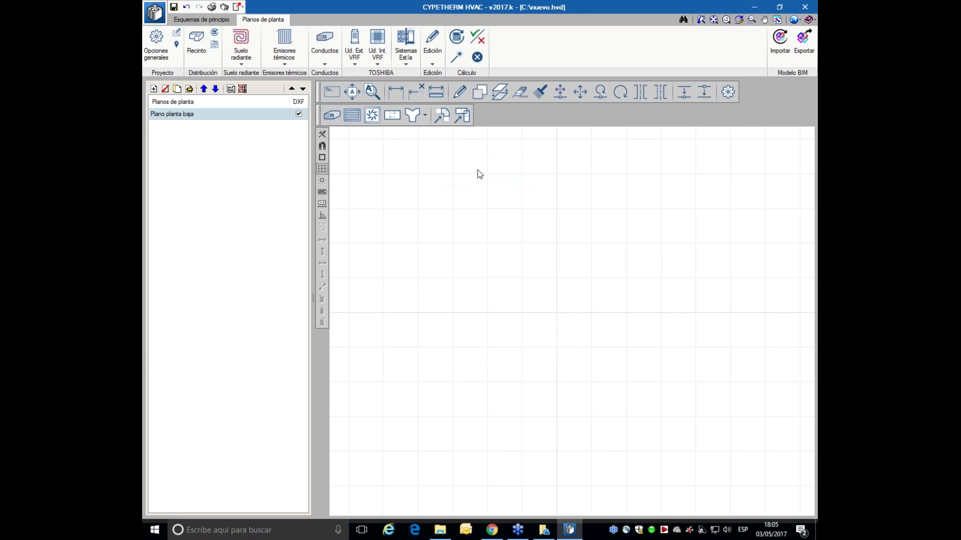
{"action": "left_click", "coordinate": [153, 55]}
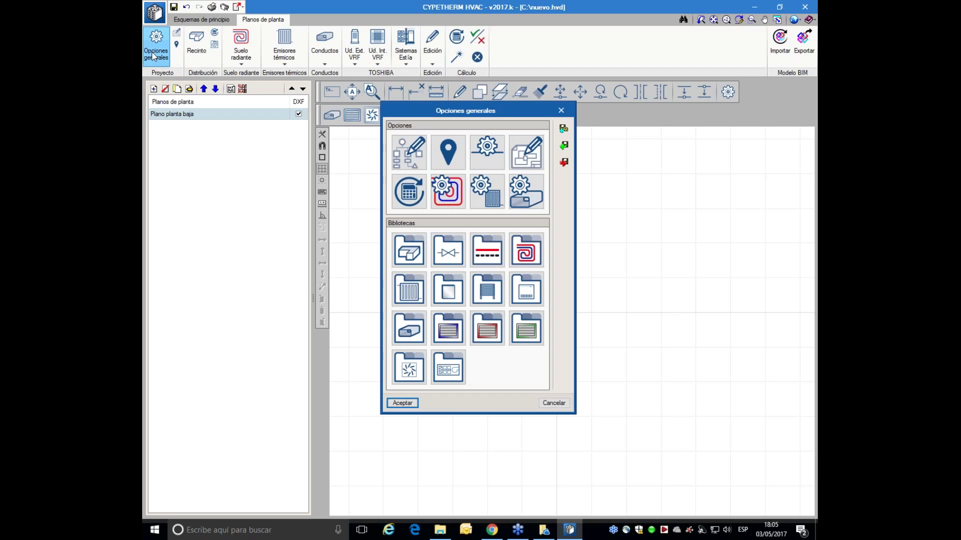
{"action": "left_click", "coordinate": [564, 146]}
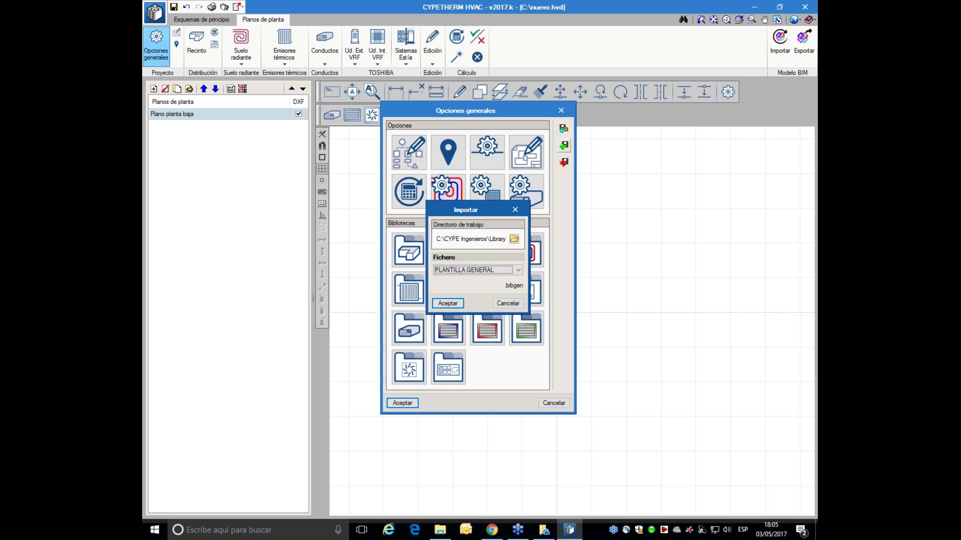
{"action": "left_click", "coordinate": [497, 266]}
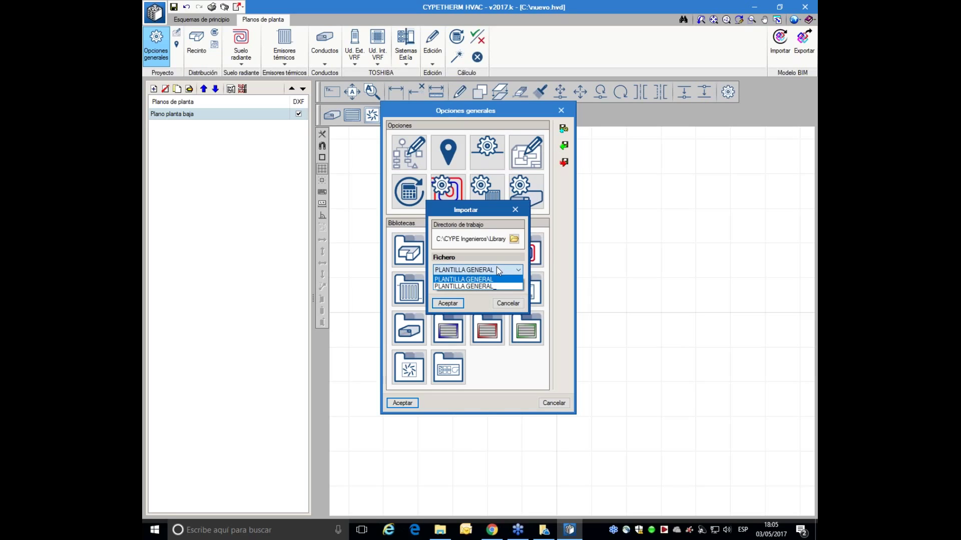
{"action": "key", "text": "Return"}
{"action": "key", "text": "Return"}
{"action": "key", "text": "Return"}
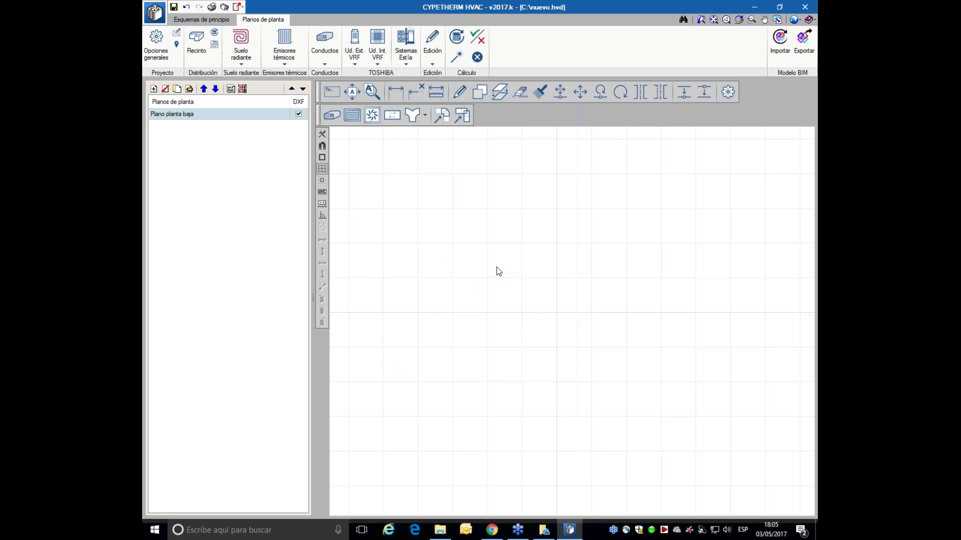
Review the duct material types and the supply grille types in the general options libraries.
{"action": "left_click", "coordinate": [156, 44]}
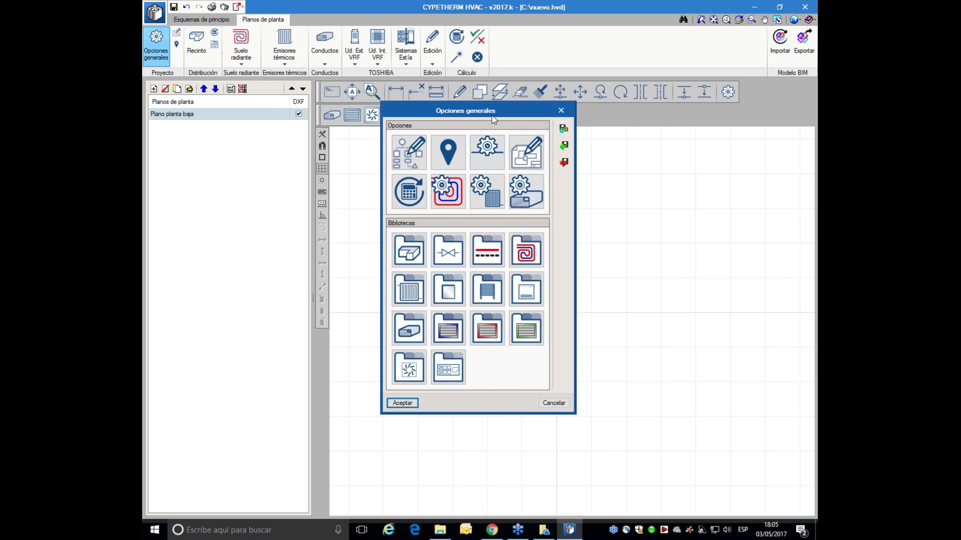
{"action": "left_click_drag", "start_coordinate": [492, 116], "coordinate": [495, 115]}
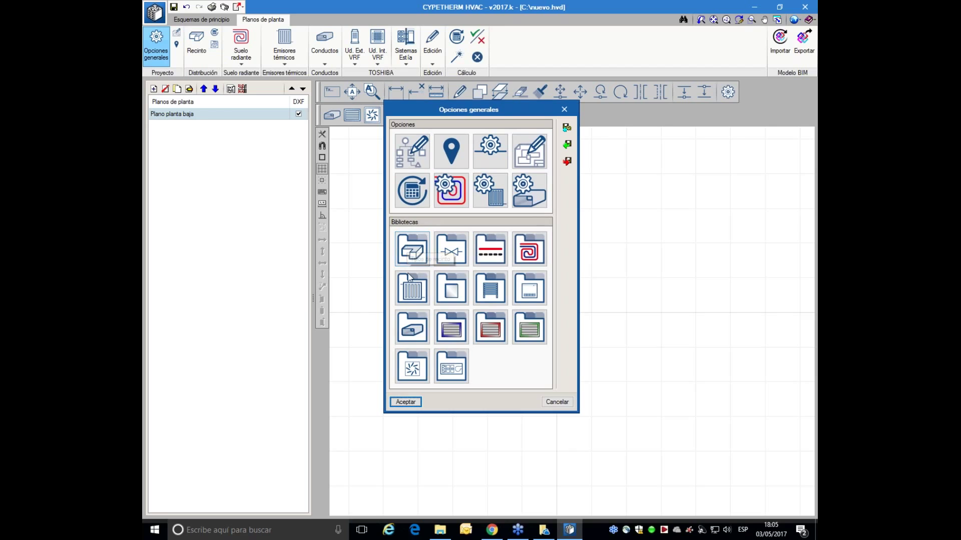
{"action": "left_click", "coordinate": [412, 326]}
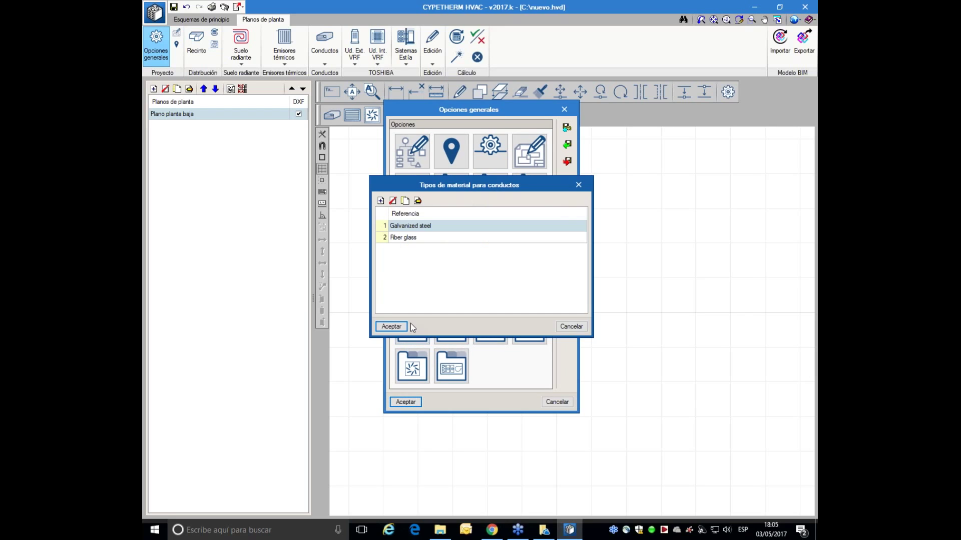
{"action": "left_click", "coordinate": [406, 326]}
{"action": "left_click", "coordinate": [448, 329]}
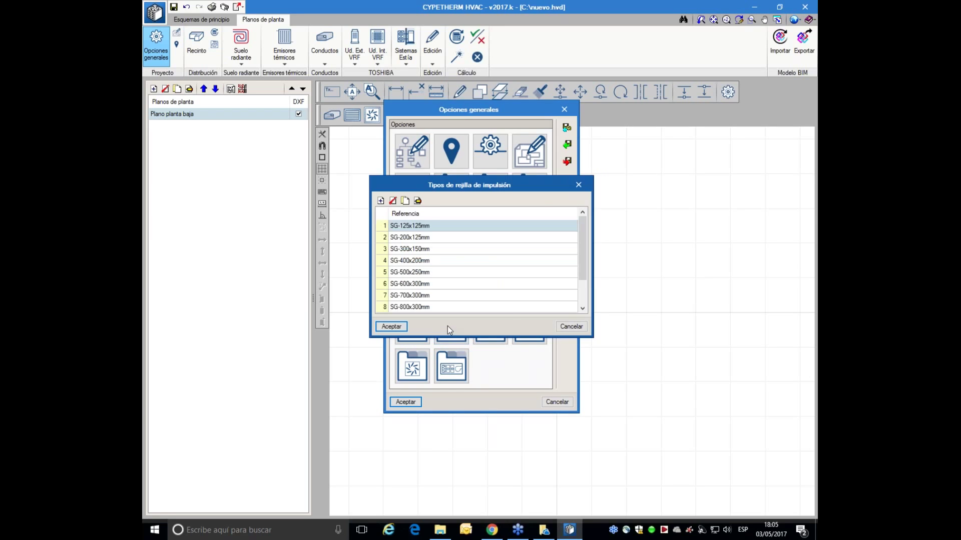
{"action": "key", "text": "Return"}
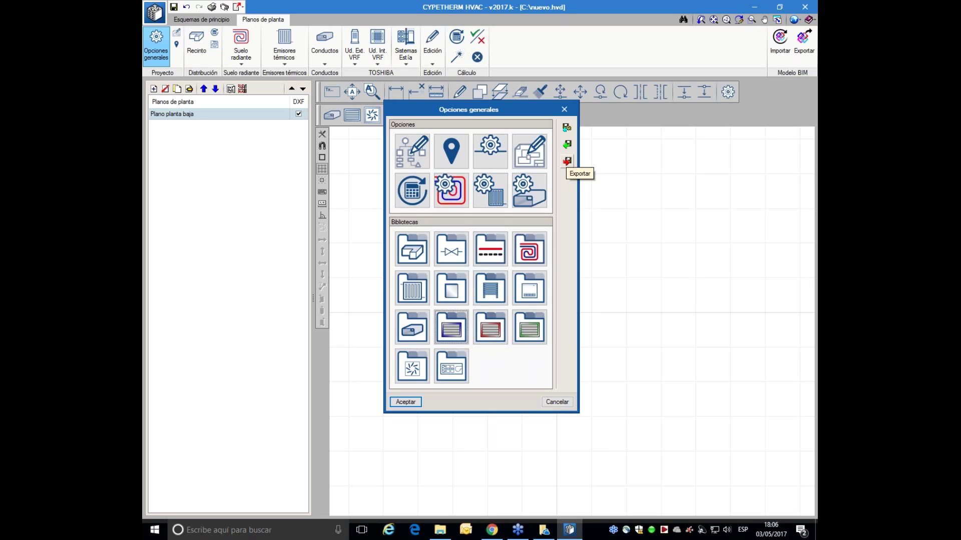
View the library export options without exporting, import PLANTILLA GENERAL again and accept the general options.
{"action": "left_click", "coordinate": [567, 161]}
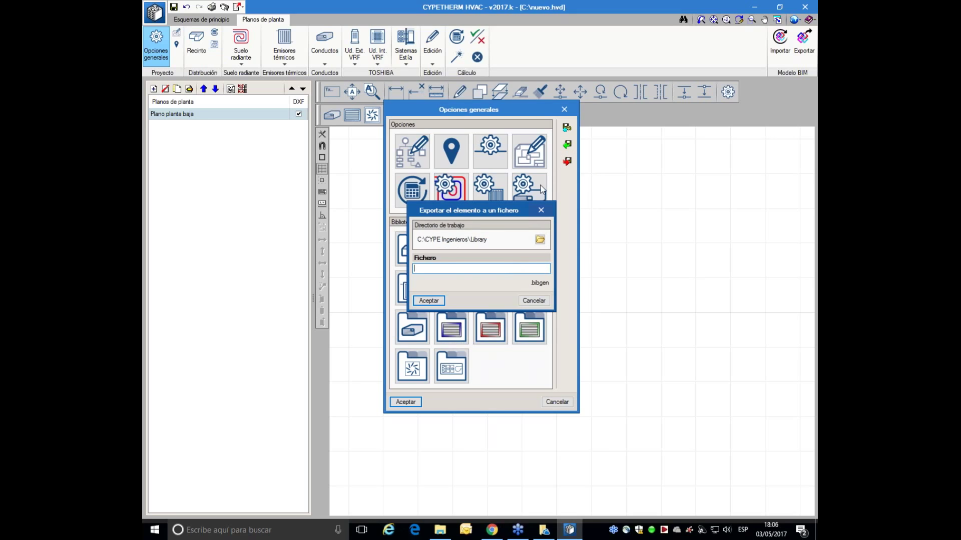
{"action": "left_click", "coordinate": [541, 210]}
{"action": "left_click", "coordinate": [567, 145]}
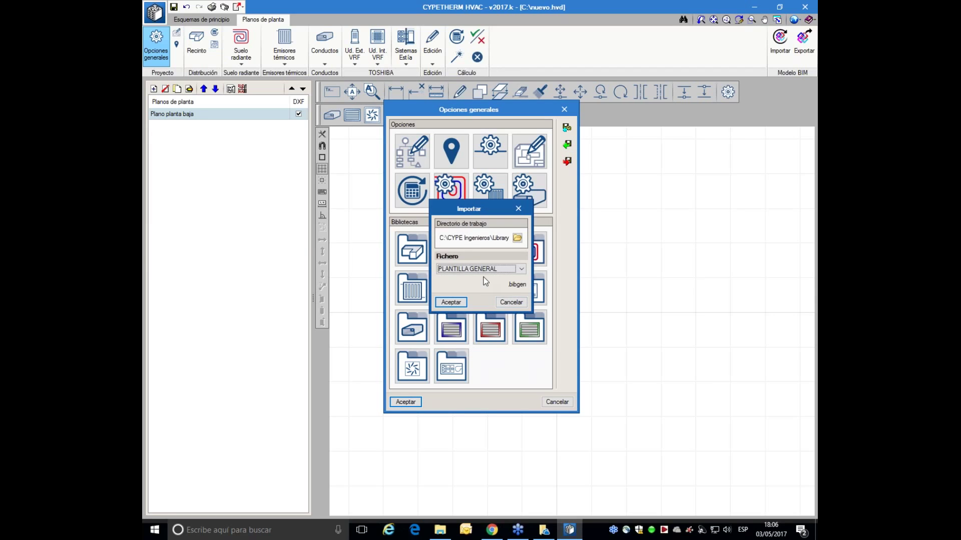
{"action": "key", "text": "Return"}
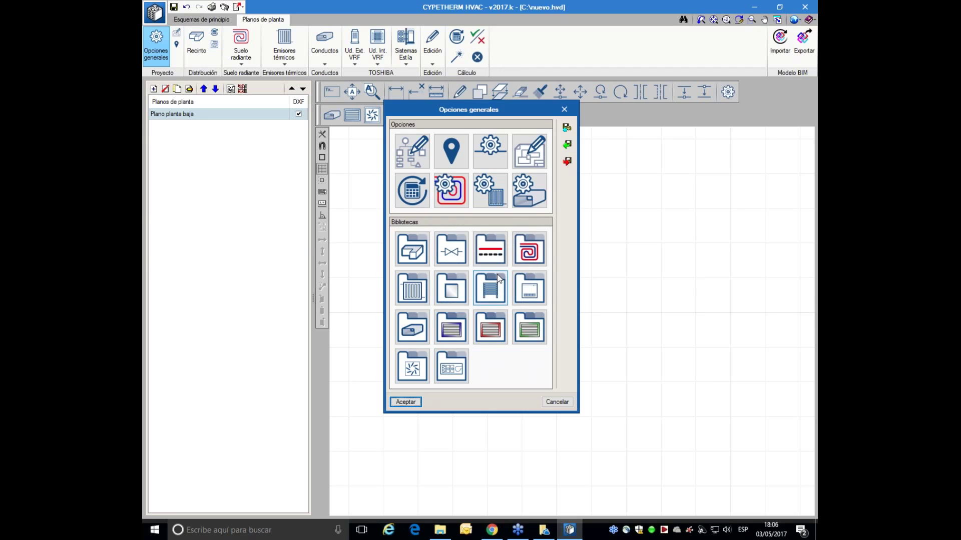
{"action": "key", "text": "Return"}
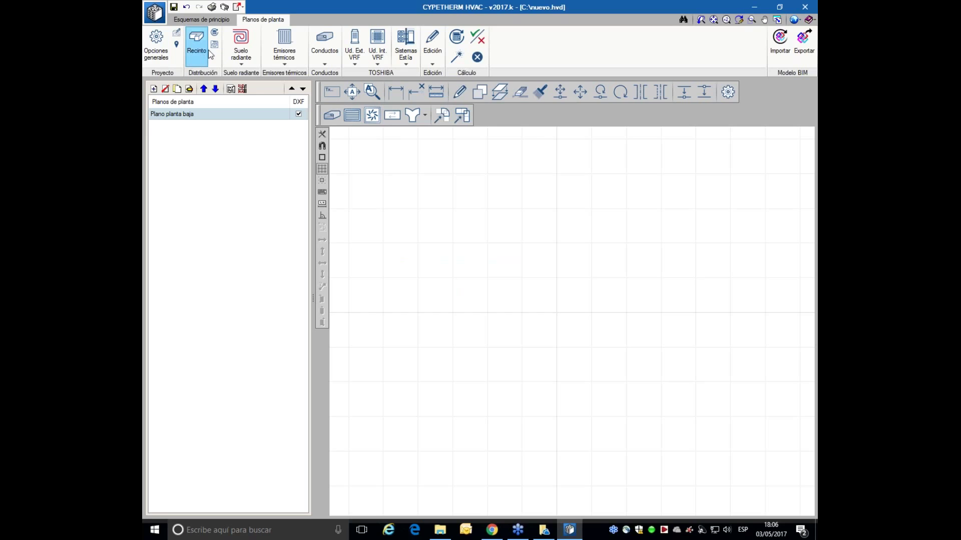
Define room Office 1 with 1500 W total cooling, 1200 W sensible cooling, 3000 W heating and 24 l/s ventilation.
{"action": "left_click", "coordinate": [196, 41]}
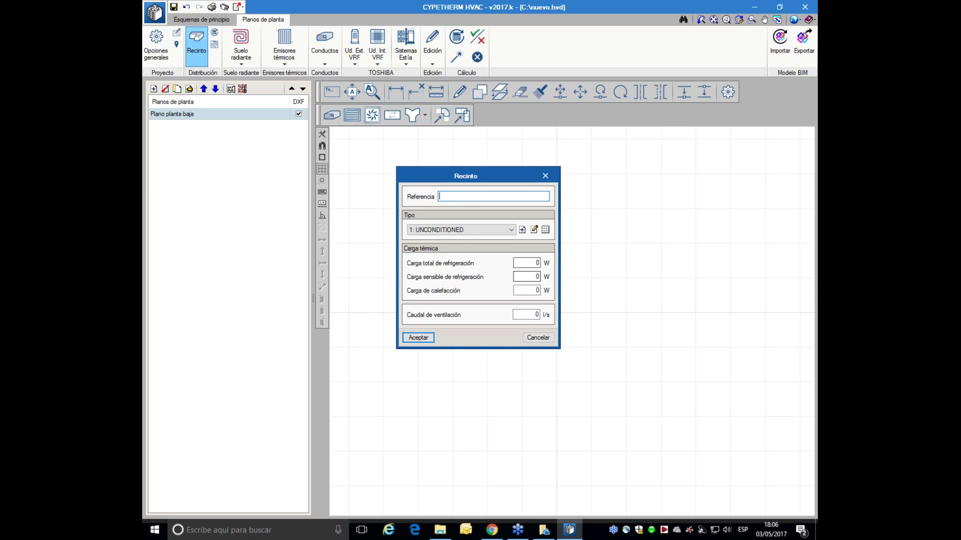
{"action": "type", "text": "Office 1"}
{"action": "left_click", "coordinate": [537, 263]}
{"action": "type", "text": "1500"}
{"action": "key", "text": "Tab"}
{"action": "type", "text": "1200"}
{"action": "key", "text": "Tab"}
{"action": "type", "text": "300"}
{"action": "key", "text": "Tab"}
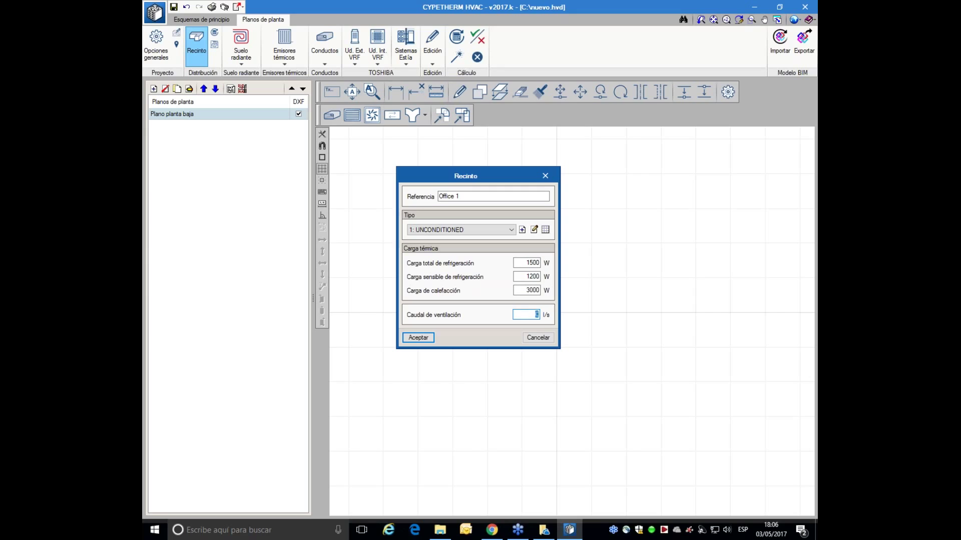
{"action": "type", "text": "24"}
{"action": "left_click", "coordinate": [425, 338]}
Draw the Office 1 room on the empty ground-floor plan as a grid-snapped rectangle of about 40 m².
{"action": "left_click", "coordinate": [322, 180]}
{"action": "left_click", "coordinate": [418, 207]}
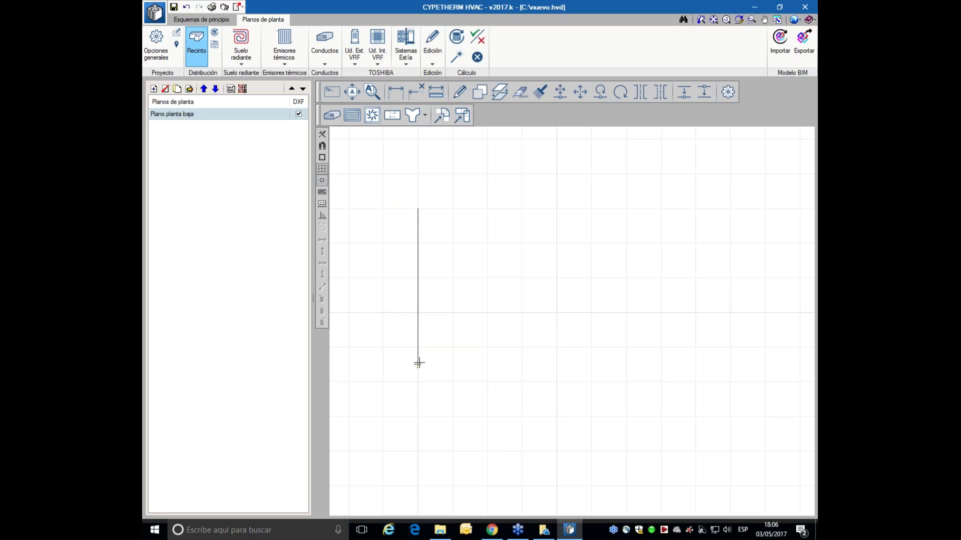
{"action": "left_click", "coordinate": [418, 381]}
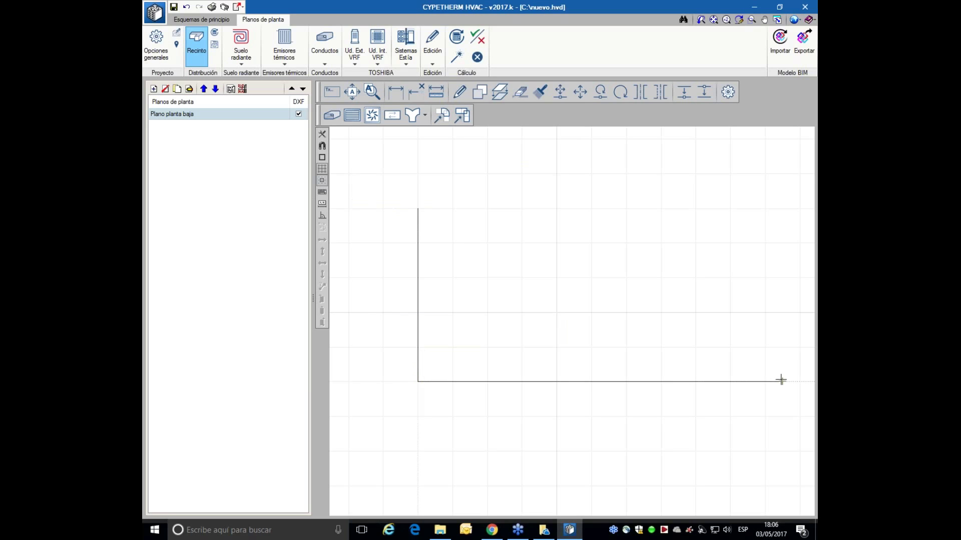
{"action": "left_click", "coordinate": [695, 382]}
{"action": "left_click", "coordinate": [695, 208]}
{"action": "right_click", "coordinate": [695, 209]}
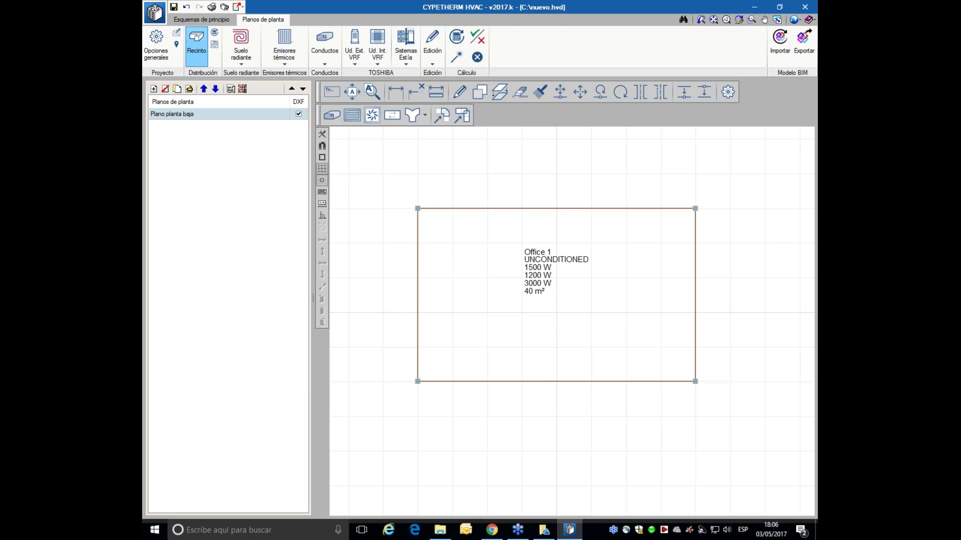
Move the Office 1 label from the middle of the room to its lower-left corner.
{"action": "left_click", "coordinate": [351, 91]}
{"action": "left_click", "coordinate": [556, 296]}
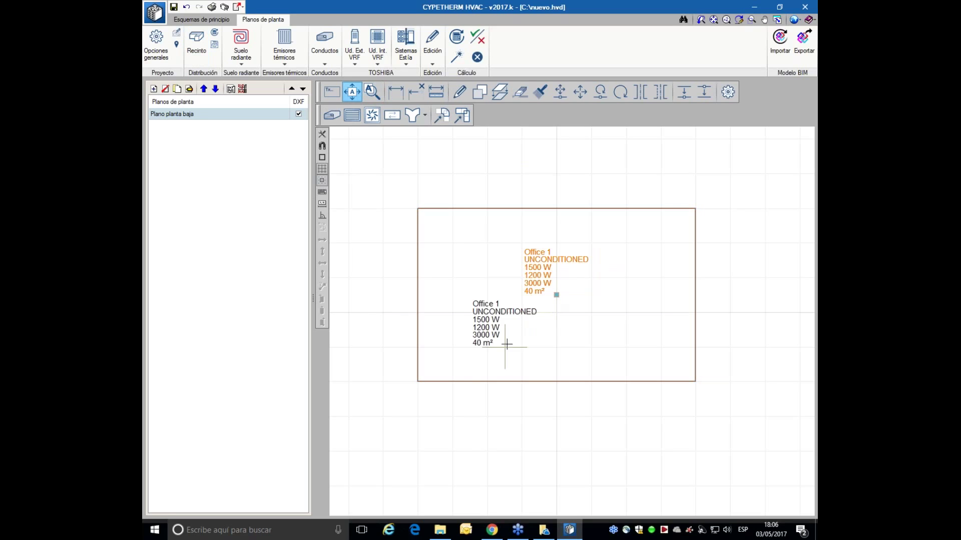
{"action": "left_click", "coordinate": [461, 364]}
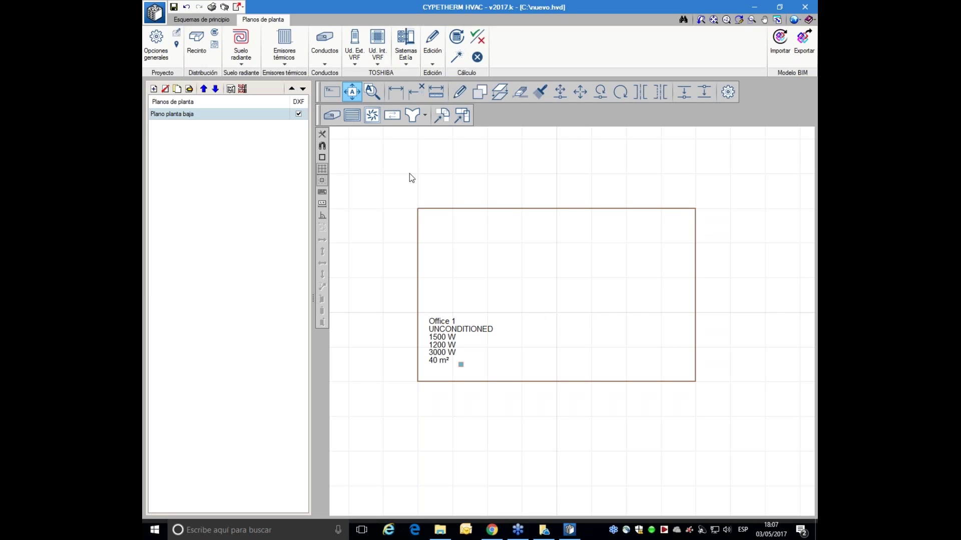
Load Planta baja.dwg and Planta 1.dwg from the Plantillas DWG folder as background template files.
{"action": "left_click", "coordinate": [290, 146]}
{"action": "left_click", "coordinate": [230, 89]}
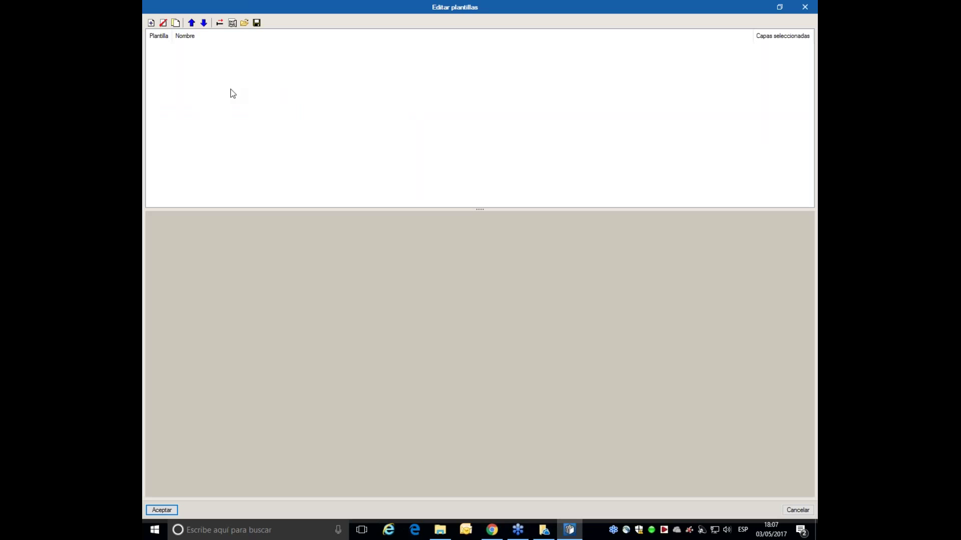
{"action": "left_click", "coordinate": [151, 23]}
{"action": "left_click", "coordinate": [366, 212]}
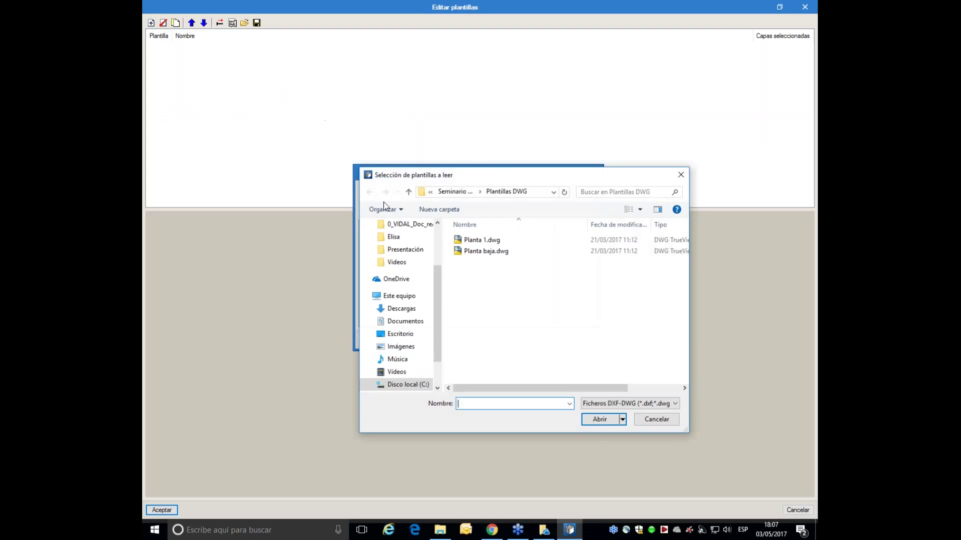
{"action": "left_click", "coordinate": [478, 251]}
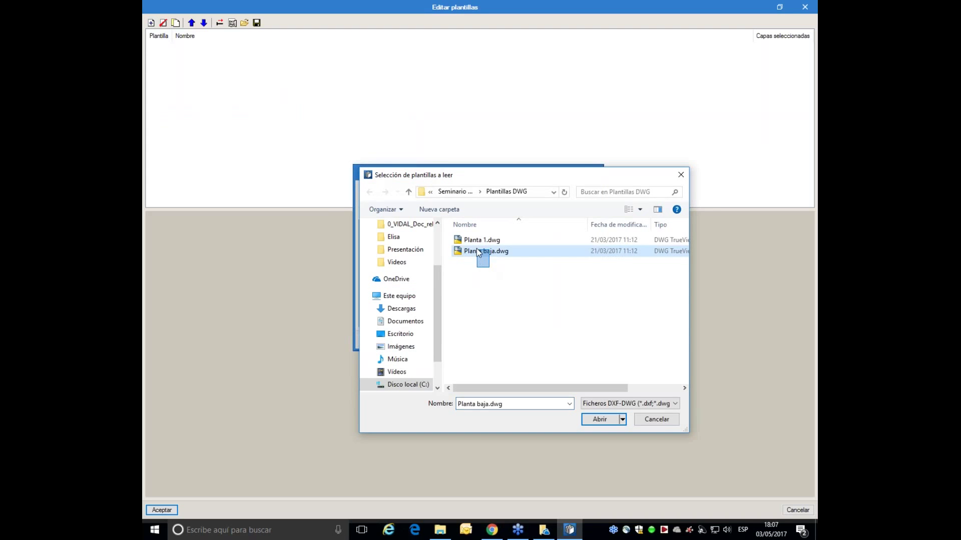
{"action": "left_click", "coordinate": [481, 241], "text": "ctrl"}
{"action": "left_click", "coordinate": [603, 421]}
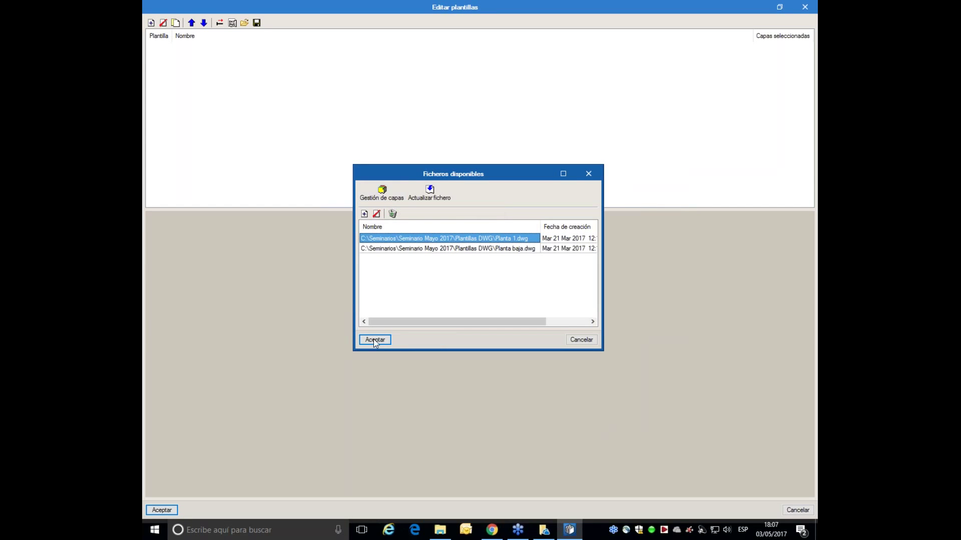
Set the colour of layer 0 in the Planta 1.dwg template to light grey.
{"action": "left_click", "coordinate": [380, 194]}
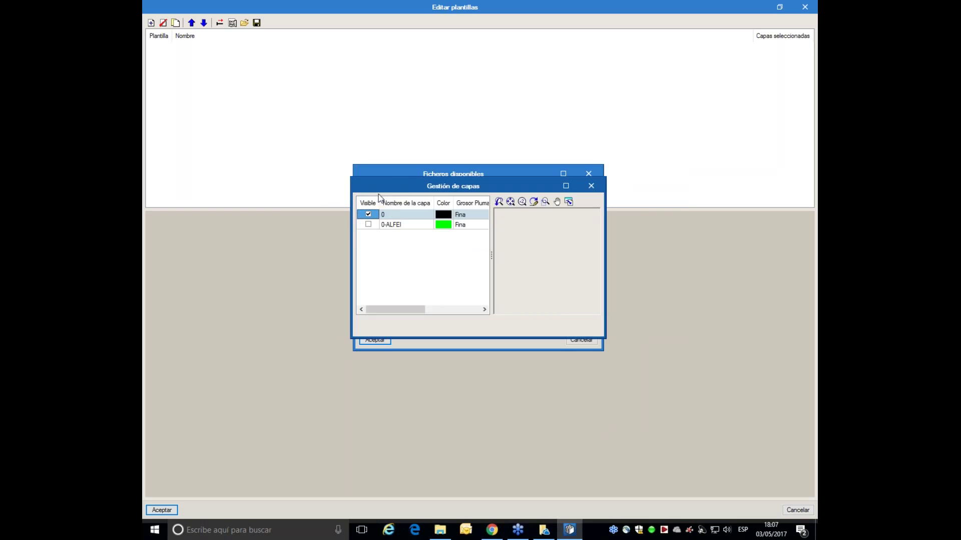
{"action": "left_click", "coordinate": [442, 214]}
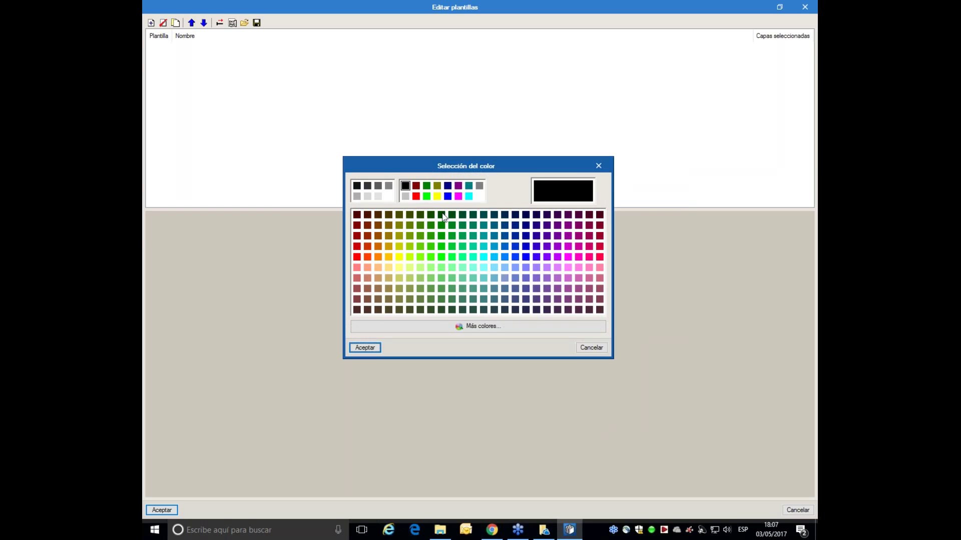
{"action": "left_click", "coordinate": [406, 196]}
{"action": "left_click", "coordinate": [367, 347]}
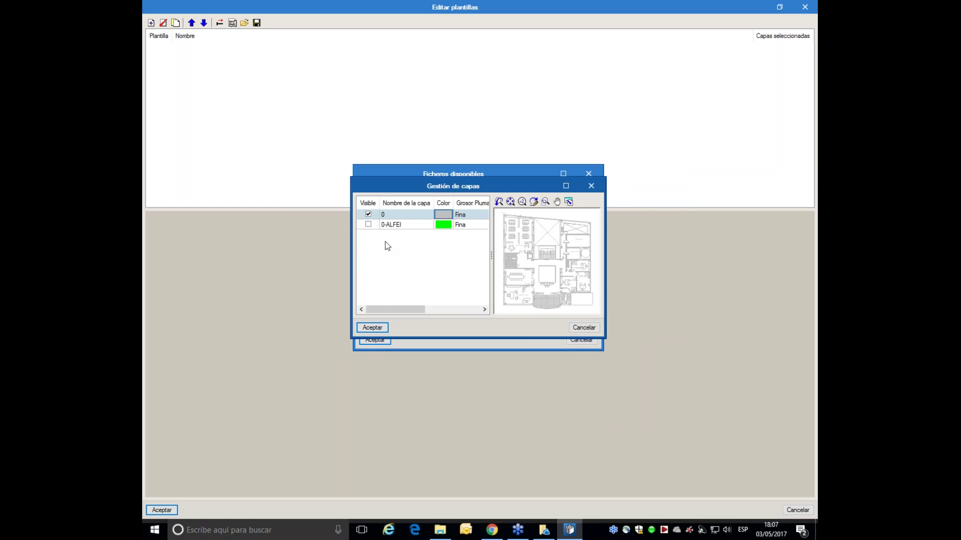
{"action": "left_click", "coordinate": [372, 327]}
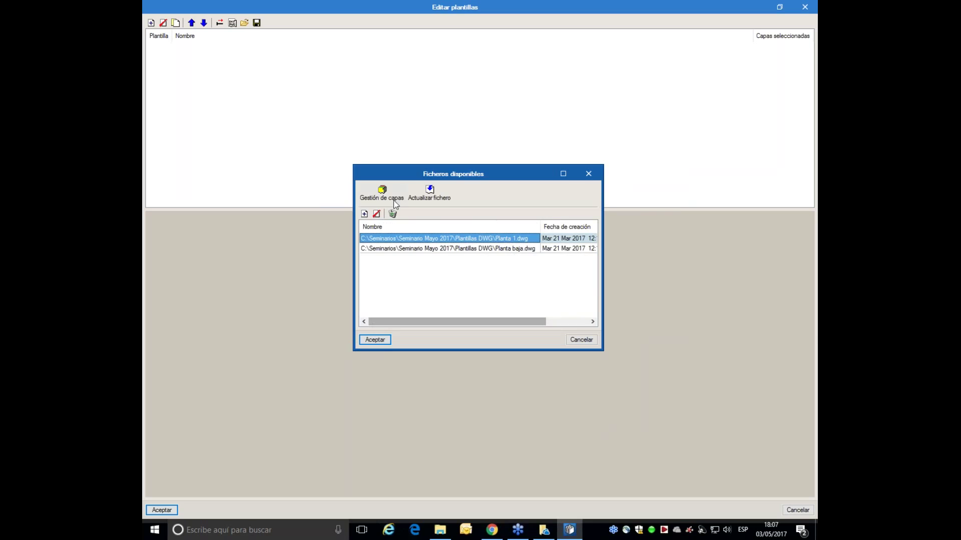
Set layer 0 of the Planta baja.dwg template to light grey and accept both templates.
{"action": "left_click", "coordinate": [392, 248]}
{"action": "left_click", "coordinate": [382, 193]}
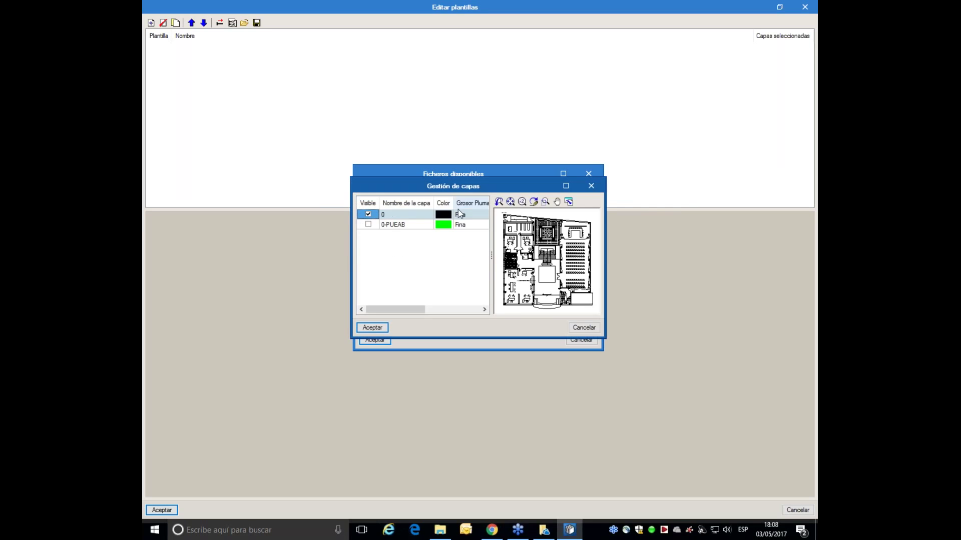
{"action": "left_click", "coordinate": [443, 214]}
{"action": "left_click", "coordinate": [407, 197]}
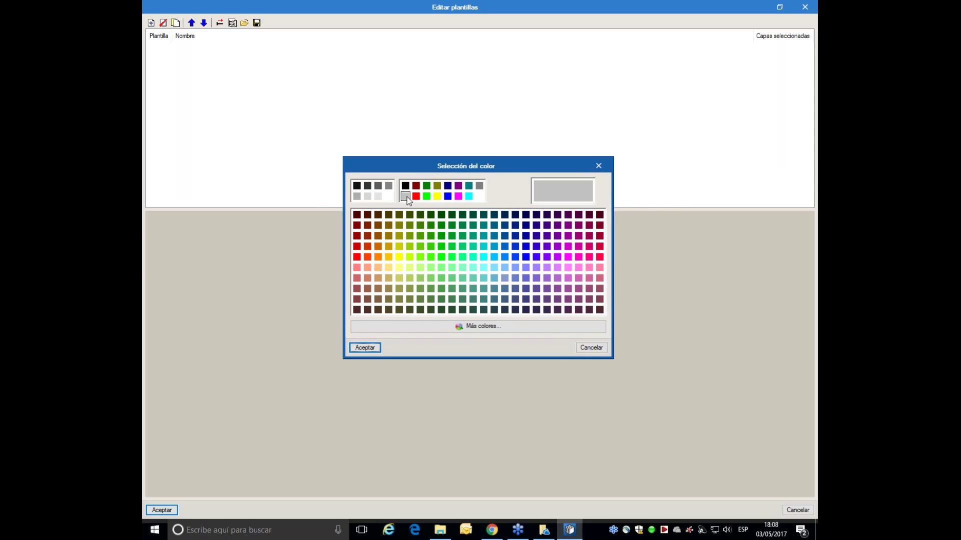
{"action": "left_click", "coordinate": [367, 347]}
{"action": "left_click", "coordinate": [373, 328]}
{"action": "left_click", "coordinate": [375, 340]}
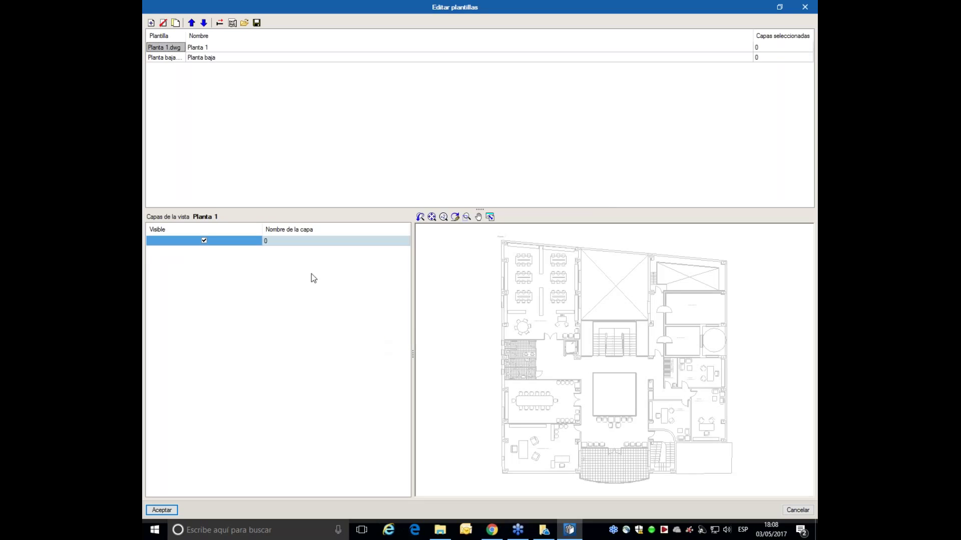
{"action": "left_click", "coordinate": [162, 509]}
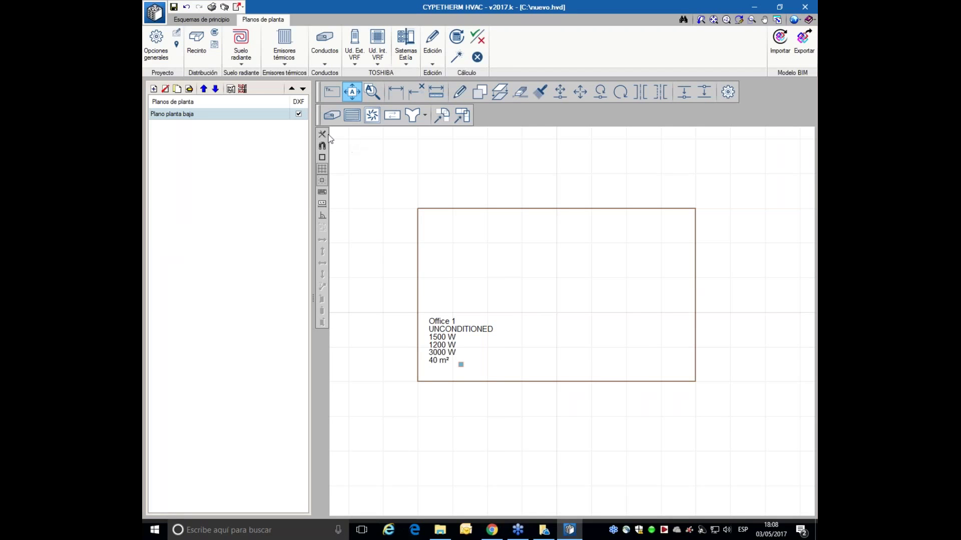
Make only the Planta baja template visible on the ground-floor plan.
{"action": "left_click", "coordinate": [242, 88]}
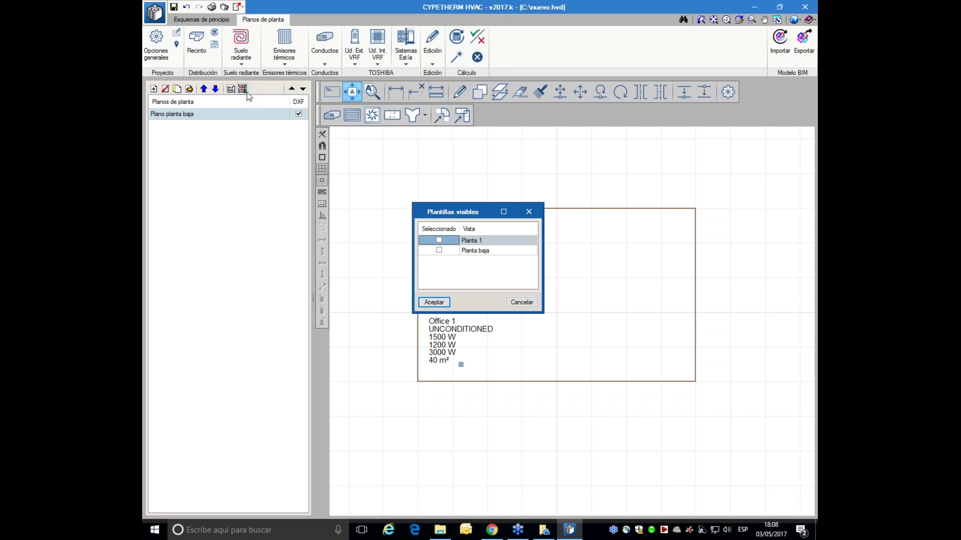
{"action": "left_click", "coordinate": [440, 250]}
{"action": "left_click", "coordinate": [433, 302]}
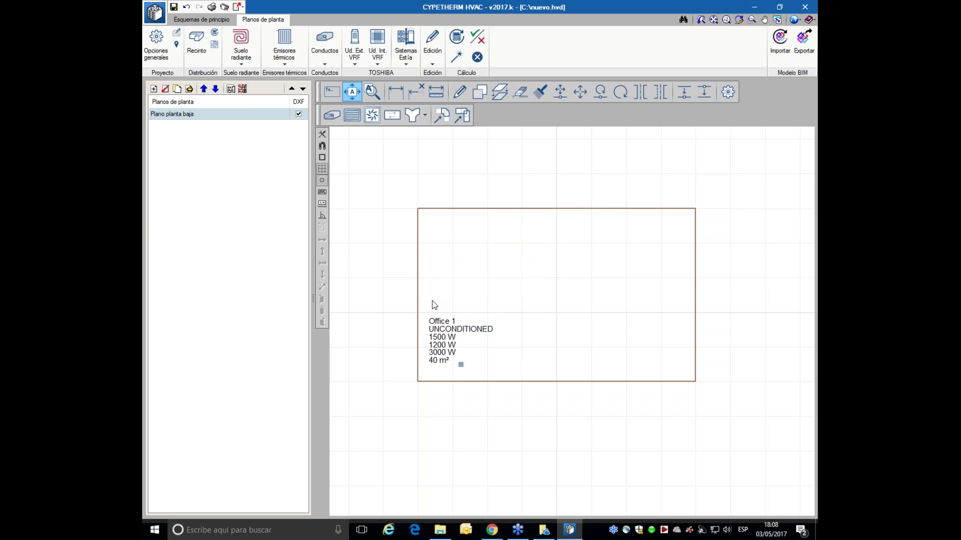
Trace a second room with the default Office 1 data over the small office just above the toilets in the Planta baja template.
{"action": "scroll", "coordinate": [474, 315], "scroll_direction": "down", "scroll_amount": 5}
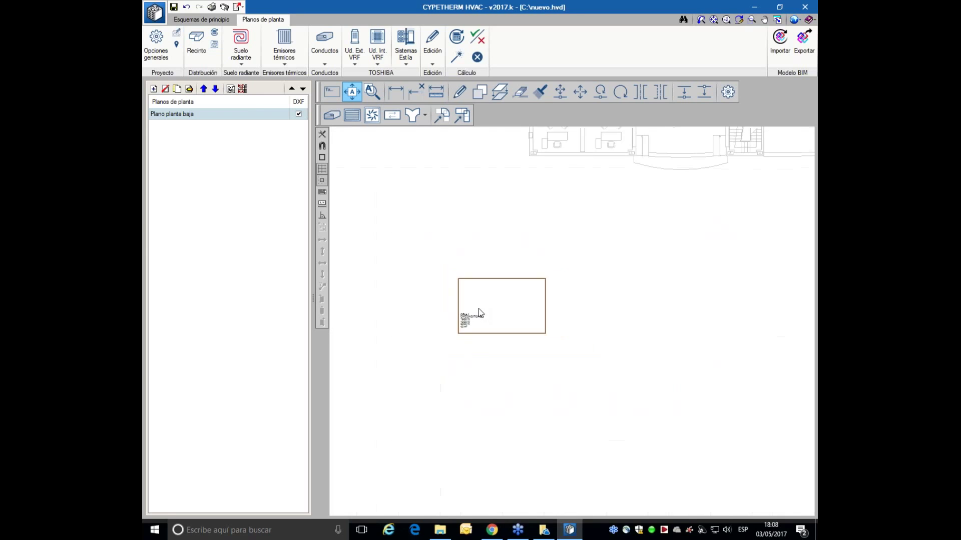
{"action": "scroll", "coordinate": [531, 265], "scroll_direction": "up", "scroll_amount": 4}
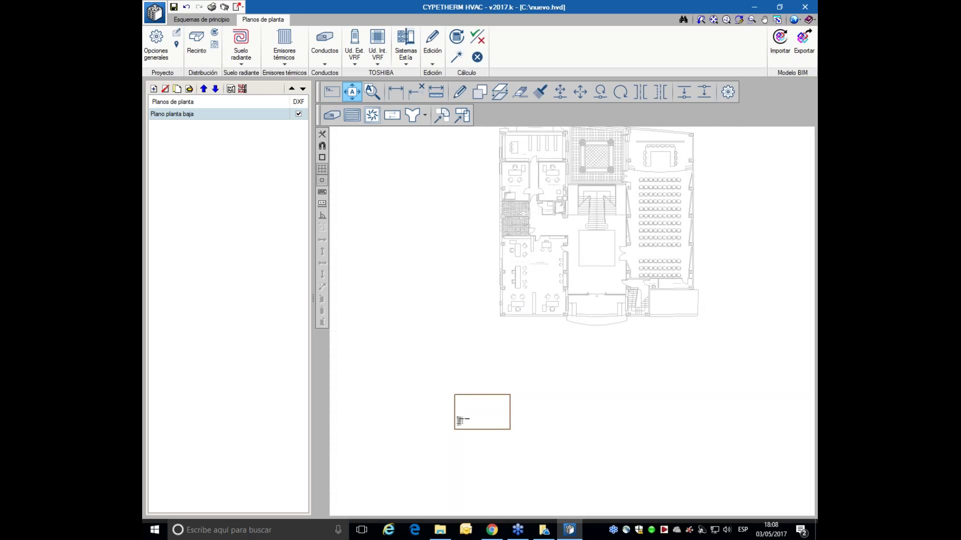
{"action": "scroll", "coordinate": [516, 179], "scroll_direction": "up", "scroll_amount": 3}
{"action": "middle_click_drag", "start_coordinate": [499, 219], "coordinate": [504, 285]}
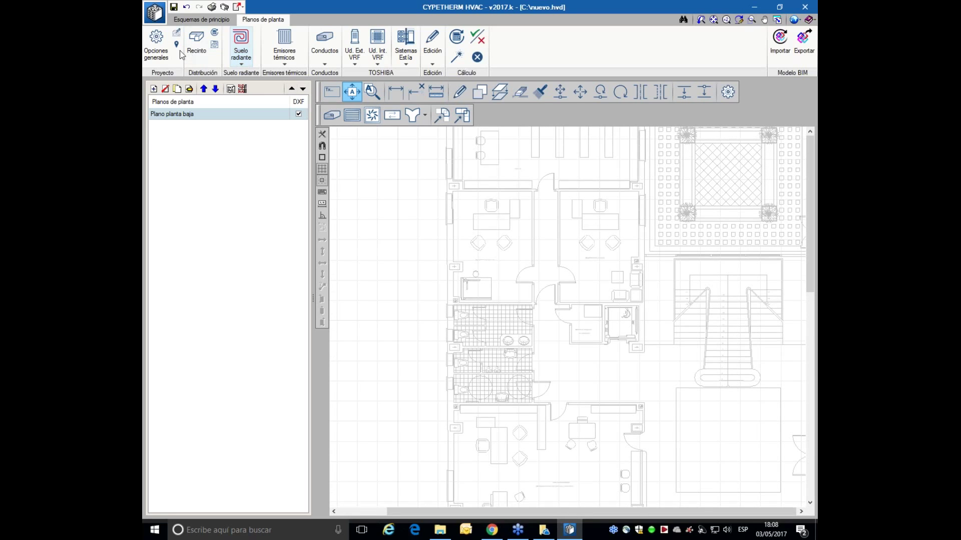
{"action": "left_click", "coordinate": [195, 43]}
{"action": "left_click", "coordinate": [419, 340]}
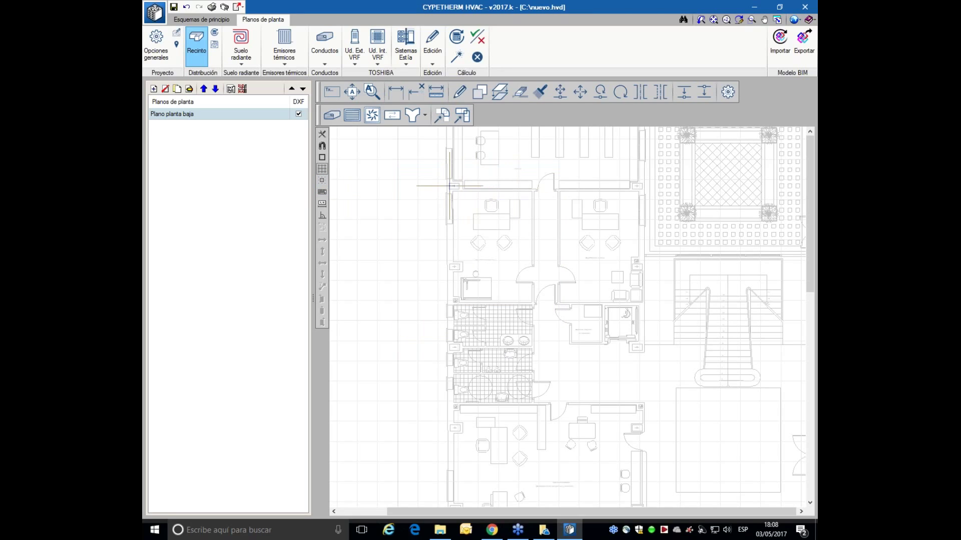
{"action": "left_click", "coordinate": [449, 300]}
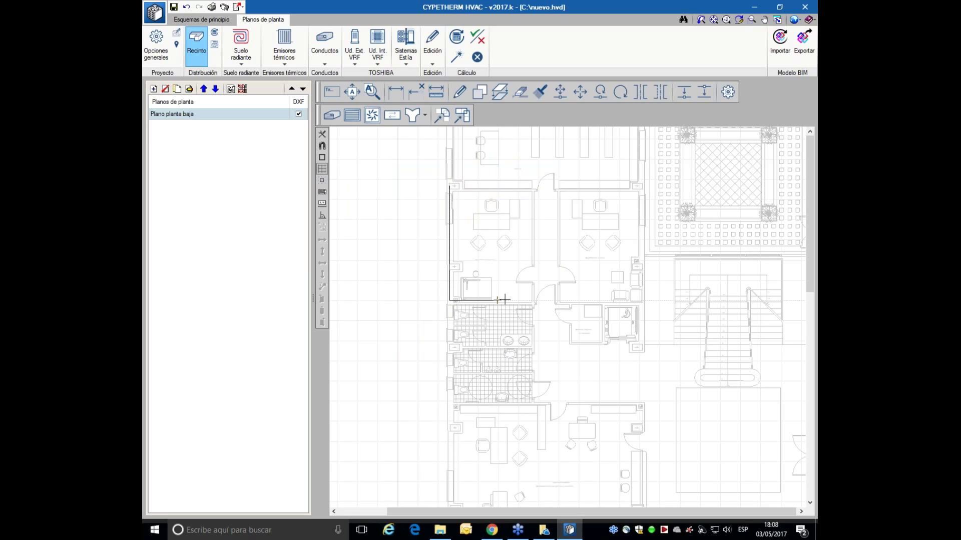
{"action": "left_click", "coordinate": [530, 300]}
{"action": "left_click", "coordinate": [532, 188]}
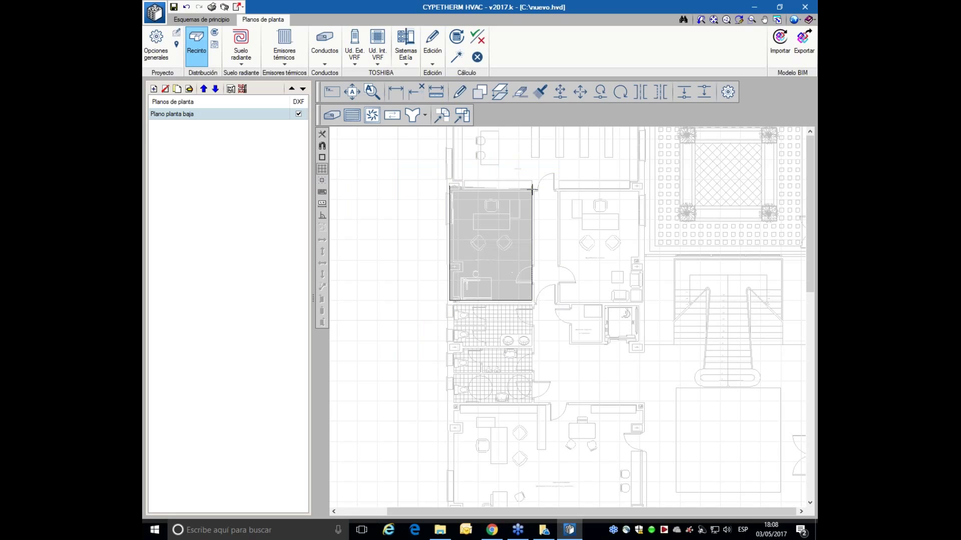
{"action": "right_click", "coordinate": [532, 188]}
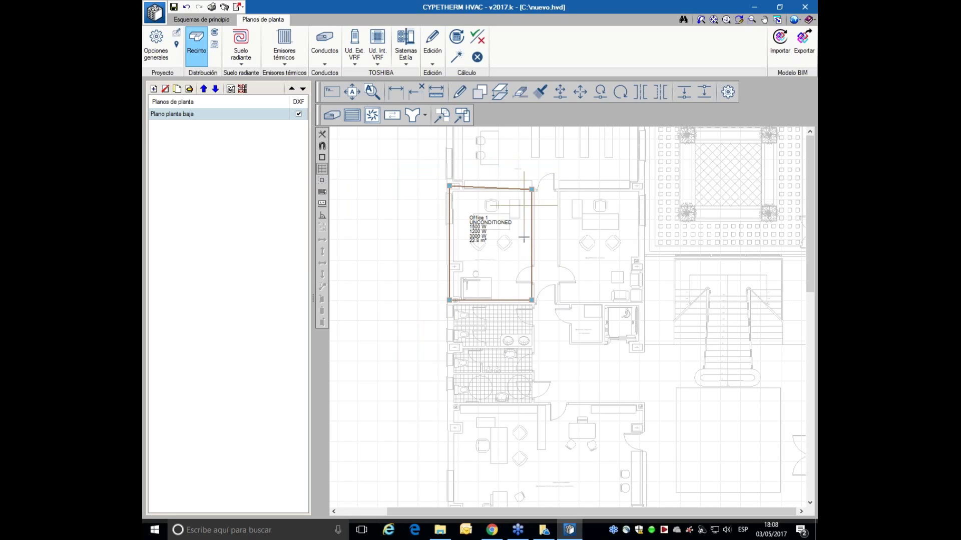
Draw a 400 x 200 mm duct at 200 l/s down through the traced office for about 4.7 m, with a short branch to the right.
{"action": "left_click", "coordinate": [331, 115]}
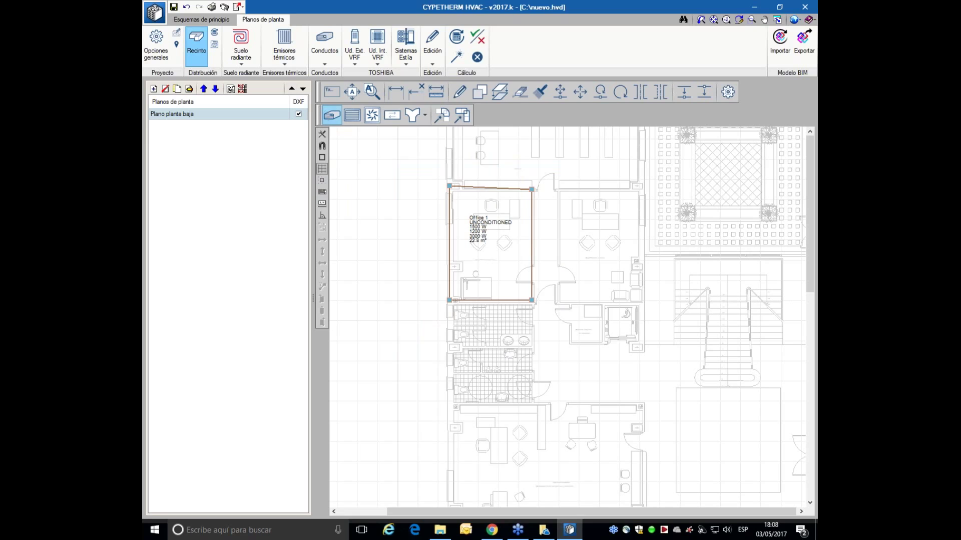
{"action": "left_click", "coordinate": [413, 349]}
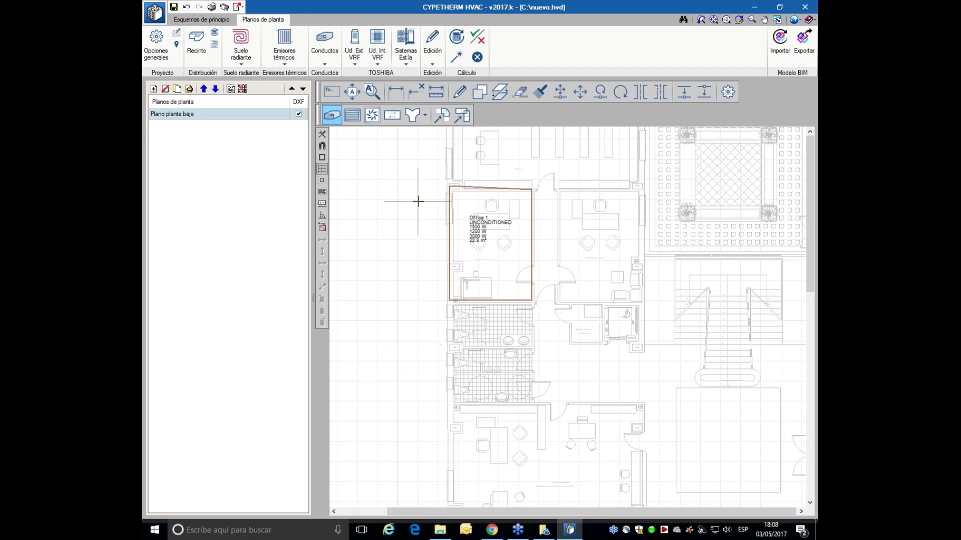
{"action": "left_click", "coordinate": [483, 173]}
{"action": "left_click", "coordinate": [482, 267]}
{"action": "left_click", "coordinate": [514, 267]}
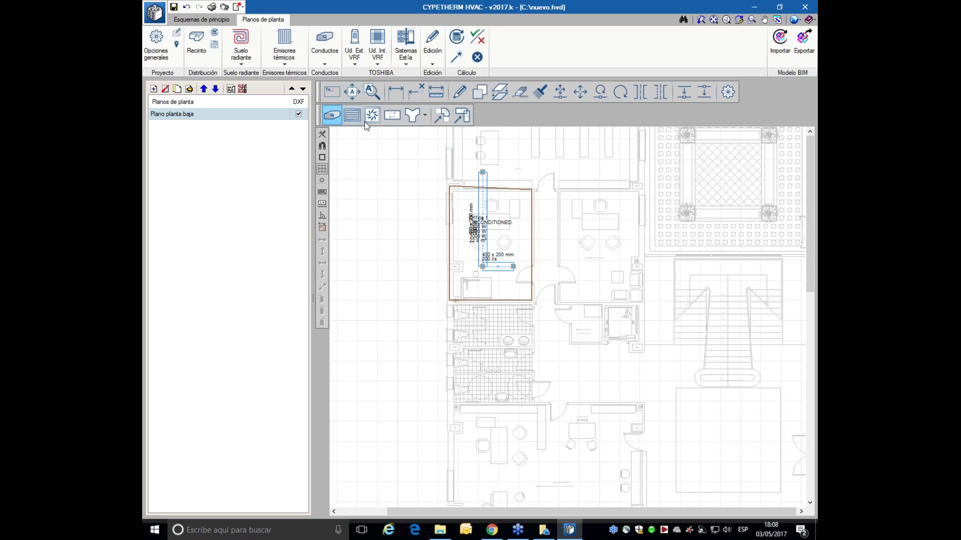
Place an RD-600 supply diffuser with 200 l/s at the free end of the short duct branch.
{"action": "left_click", "coordinate": [368, 120]}
{"action": "left_click", "coordinate": [500, 239]}
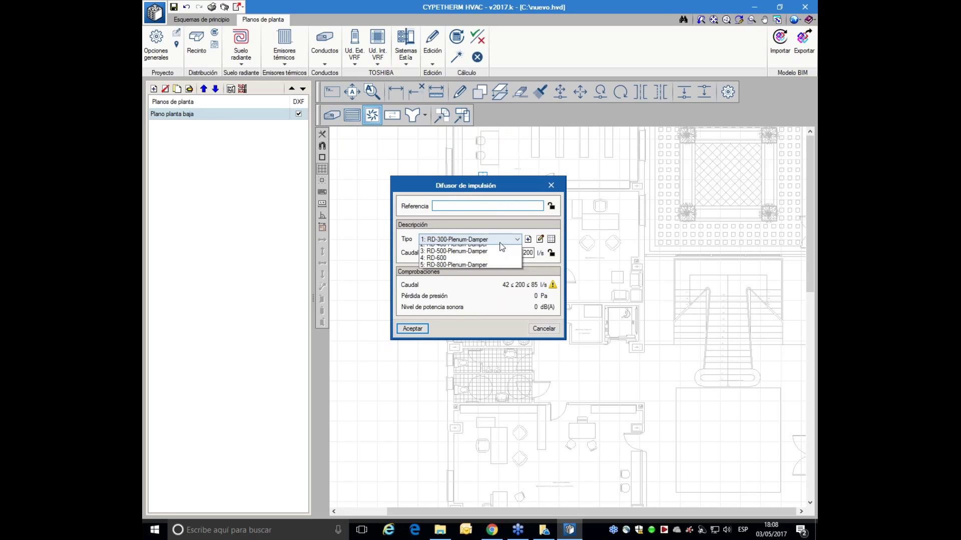
{"action": "left_click", "coordinate": [456, 263]}
{"action": "left_click", "coordinate": [413, 329]}
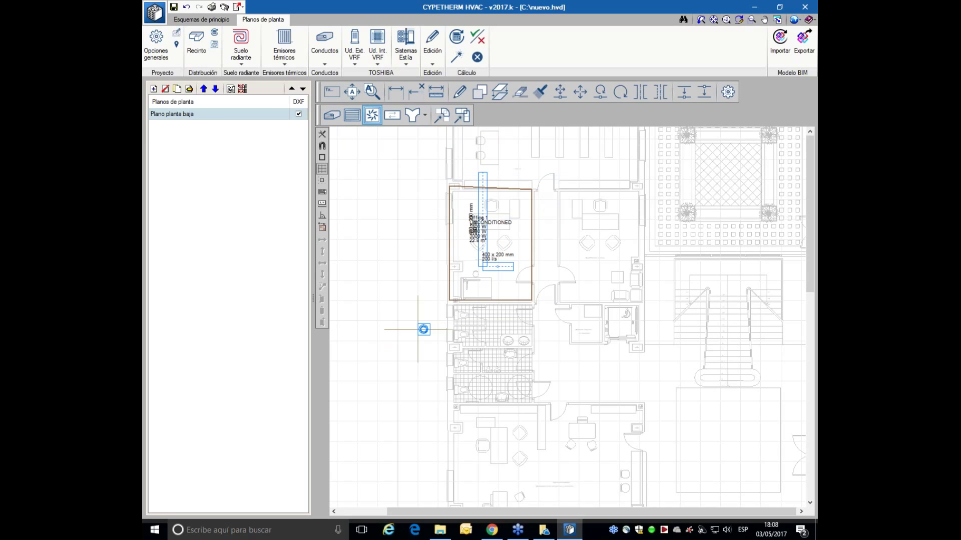
{"action": "left_click", "coordinate": [519, 266]}
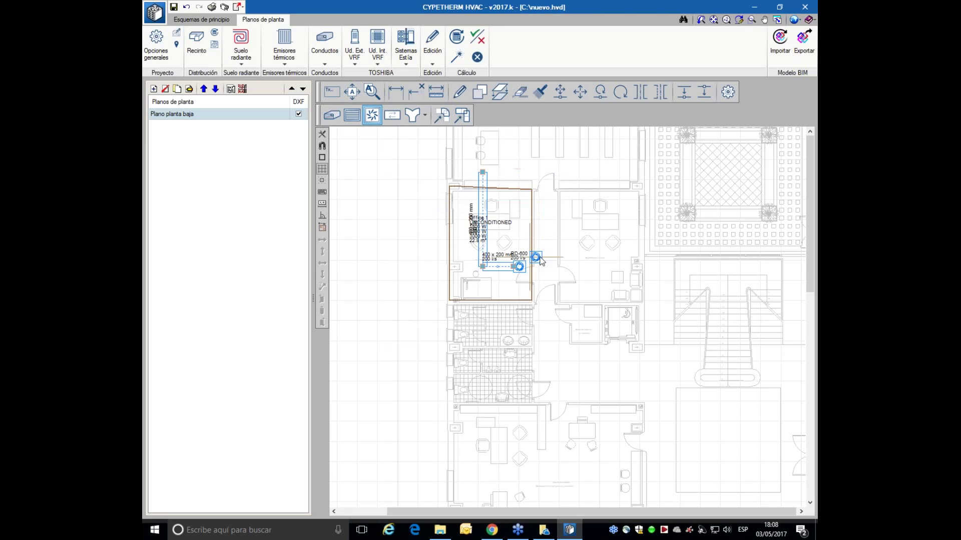
Size the duct network automatically and generate its joints on the current plan only, without deleting existing joints.
{"action": "left_click", "coordinate": [456, 57]}
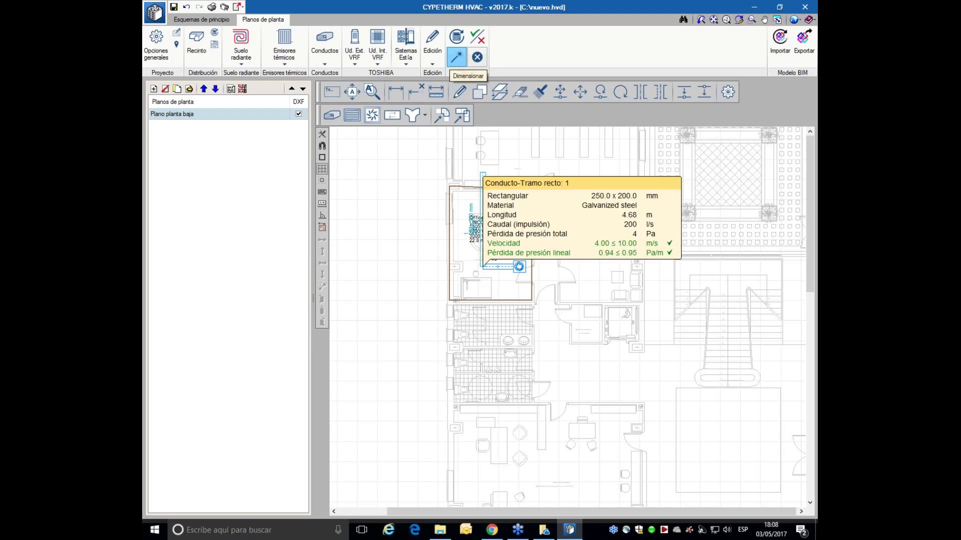
{"action": "left_click", "coordinate": [440, 119]}
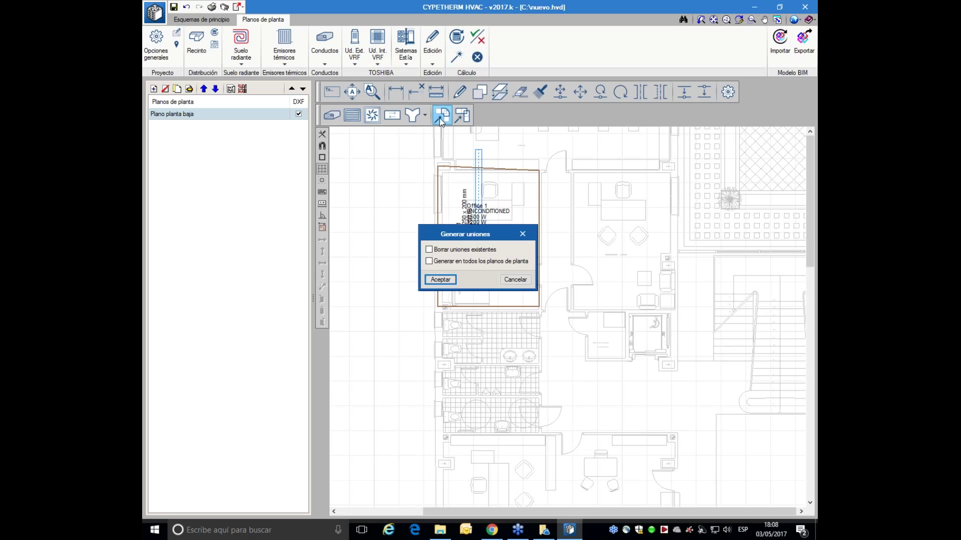
{"action": "left_click", "coordinate": [446, 280]}
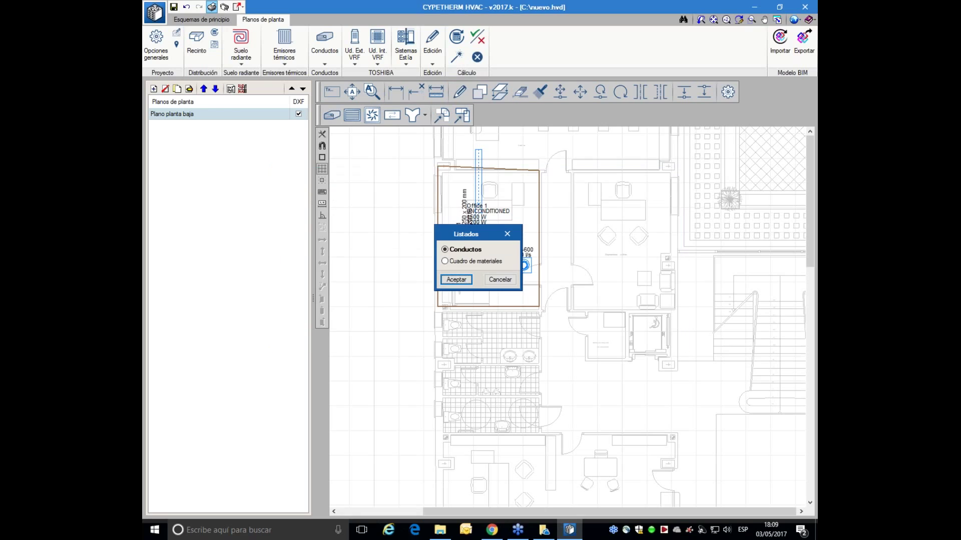
Generate the Conductos report for the duct network, review it, and close the report dialogs.
{"action": "left_click", "coordinate": [465, 281]}
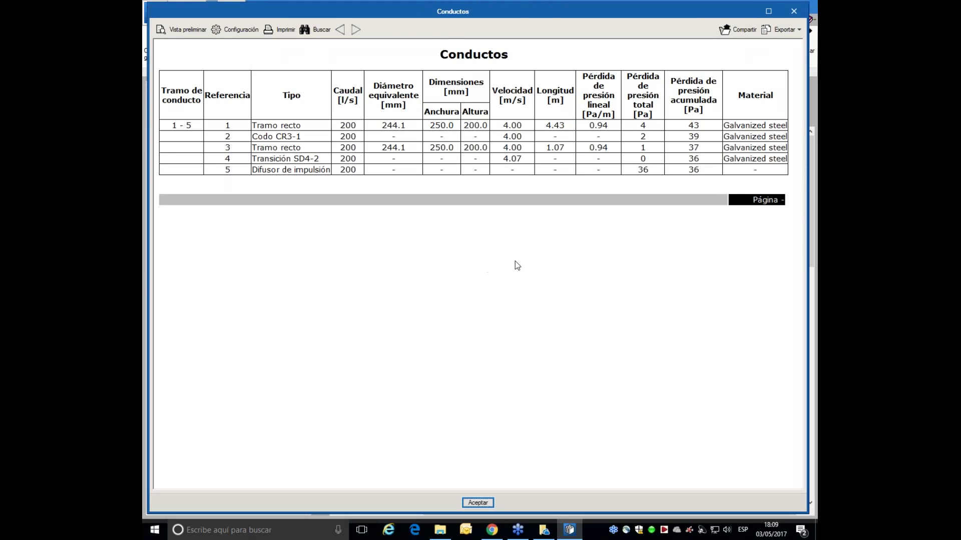
{"action": "key", "text": "Escape"}
{"action": "left_click", "coordinate": [543, 238]}
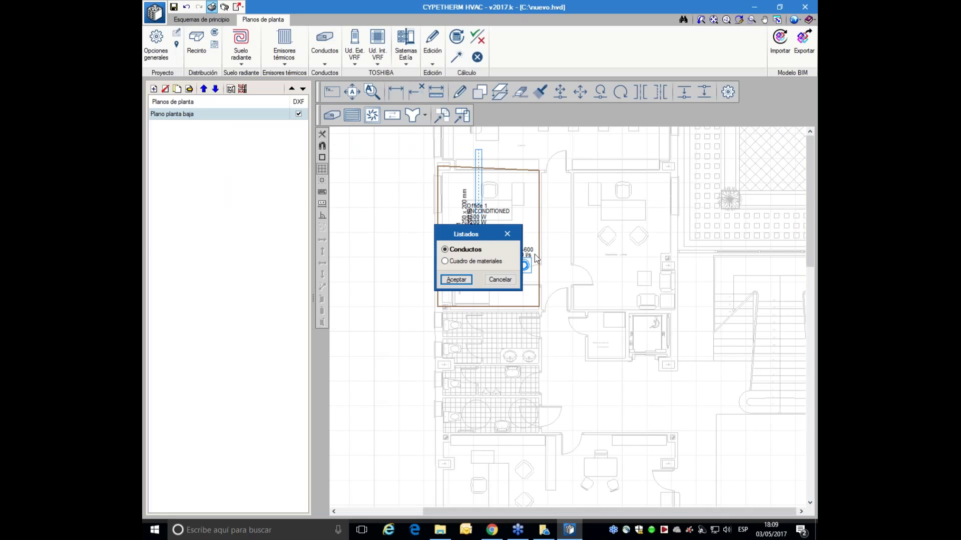
{"action": "left_click", "coordinate": [500, 280]}
{"action": "scroll", "coordinate": [602, 264], "scroll_direction": "down", "scroll_amount": 2}
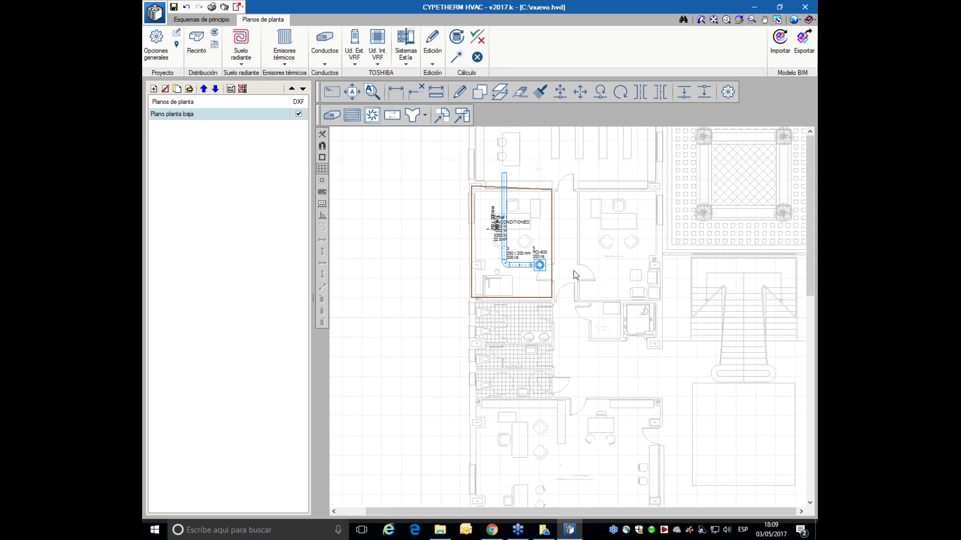
Switch to IFC Builder and open the City Hall example, keeping the existing example file instead of restoring the original.
{"action": "left_click", "coordinate": [665, 531]}
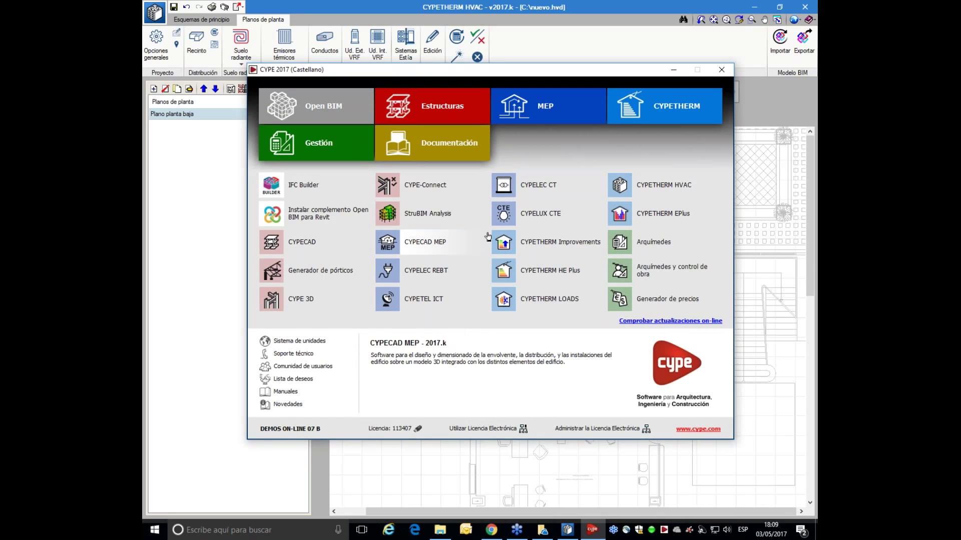
{"action": "left_click", "coordinate": [303, 185]}
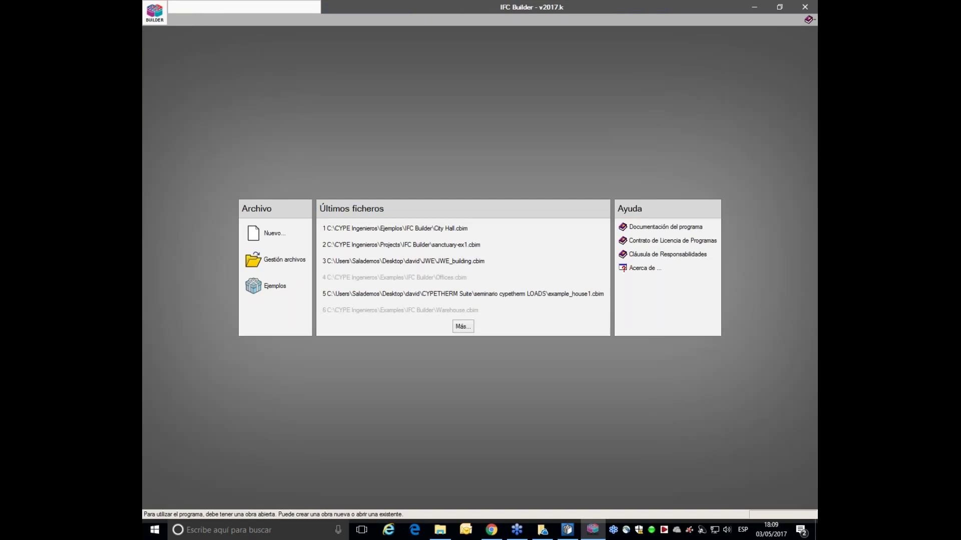
{"action": "left_click", "coordinate": [276, 286]}
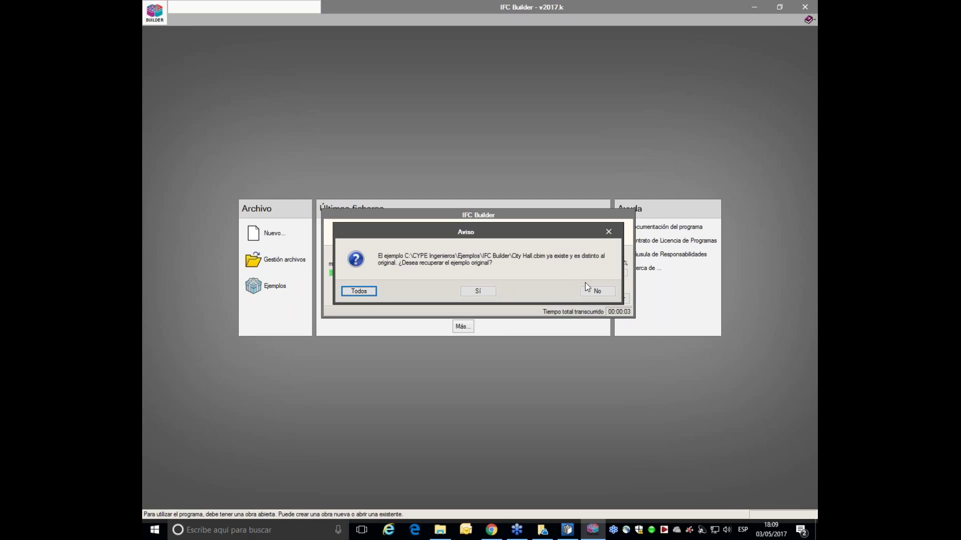
{"action": "left_click", "coordinate": [596, 291]}
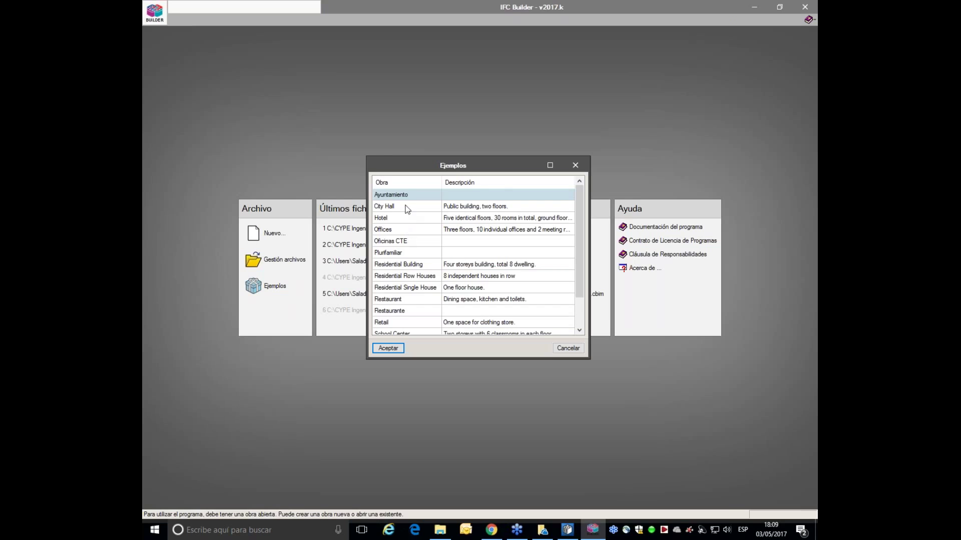
{"action": "left_click", "coordinate": [419, 206]}
{"action": "double_click", "coordinate": [447, 207]}
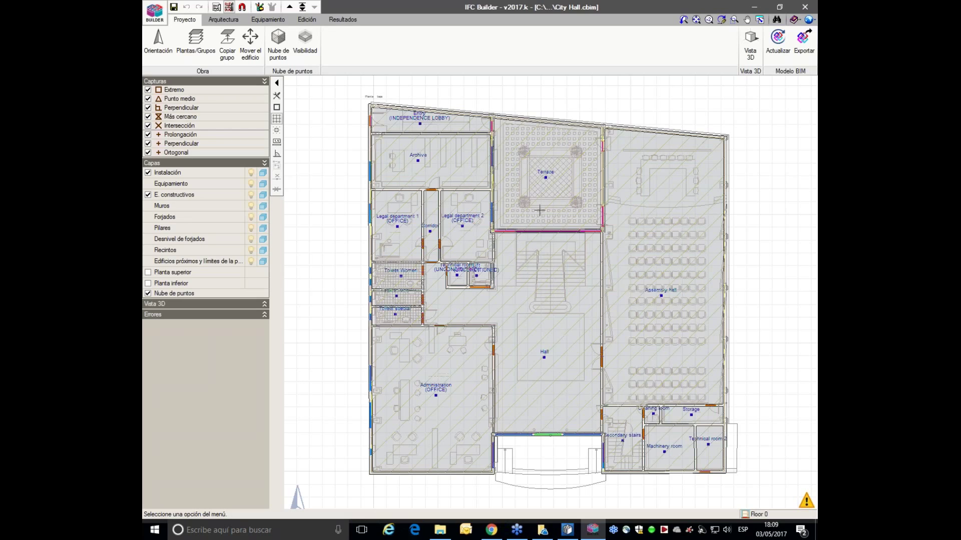
{"action": "scroll", "coordinate": [534, 289], "scroll_direction": "up", "scroll_amount": 1}
{"action": "scroll", "coordinate": [533, 288], "scroll_direction": "down", "scroll_amount": 1}
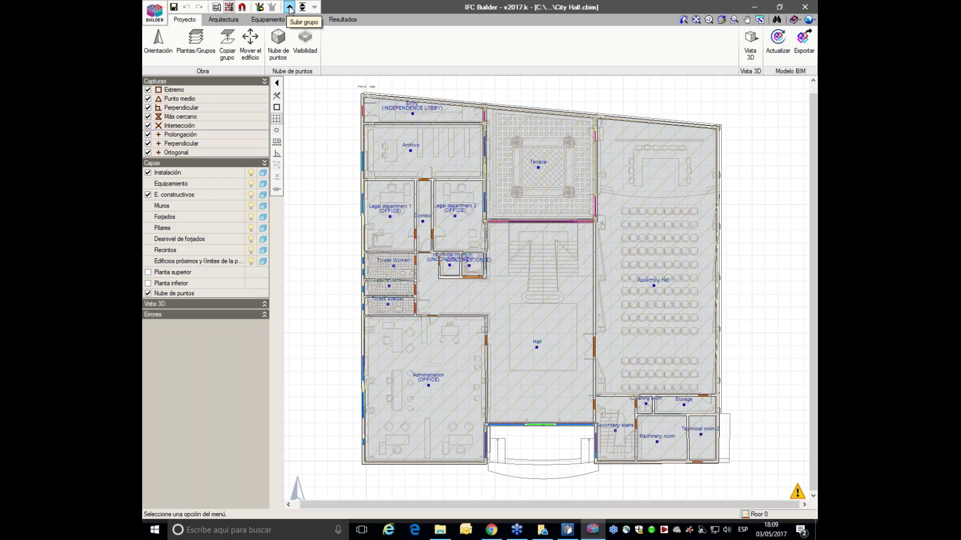
{"action": "key", "text": "XF86AudioRaiseVolume"}
{"action": "key", "text": "XF86AudioRaiseVolume"}
{"action": "key", "text": "XF86AudioRaiseVolume"}
{"action": "key", "text": "XF86AudioRaiseVolume"}
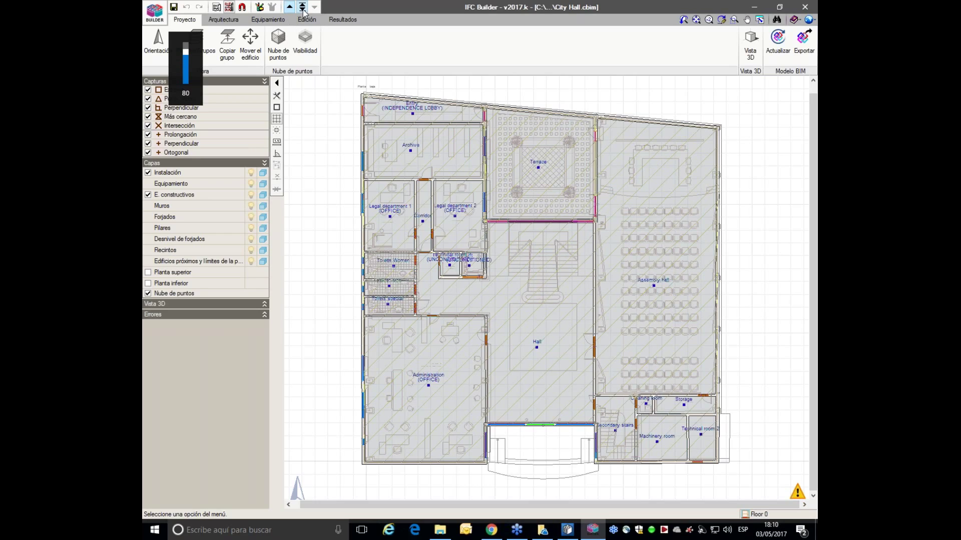
Inspect the City Hall building in the 3D view with the Azotea roof slabs shown, and close the view.
{"action": "left_click", "coordinate": [749, 41]}
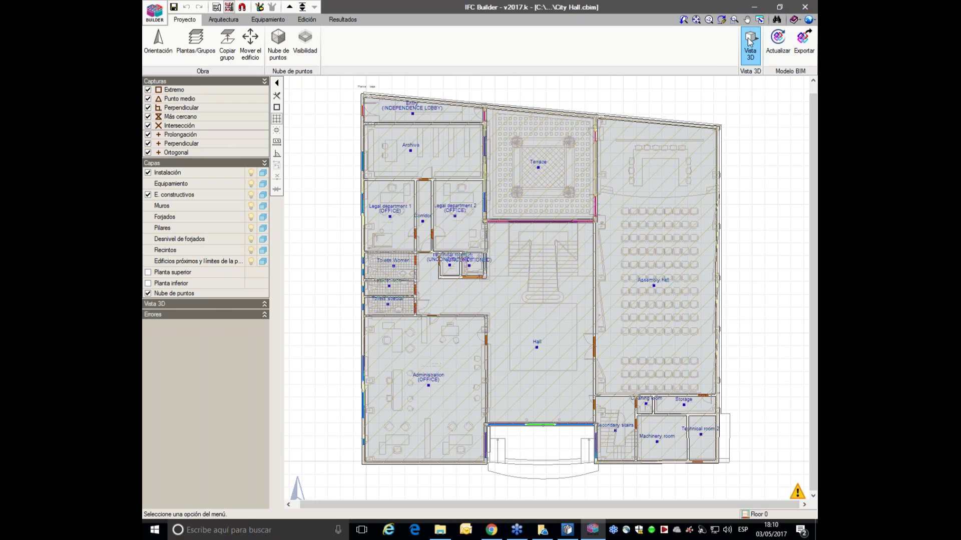
{"action": "left_click", "coordinate": [399, 288]}
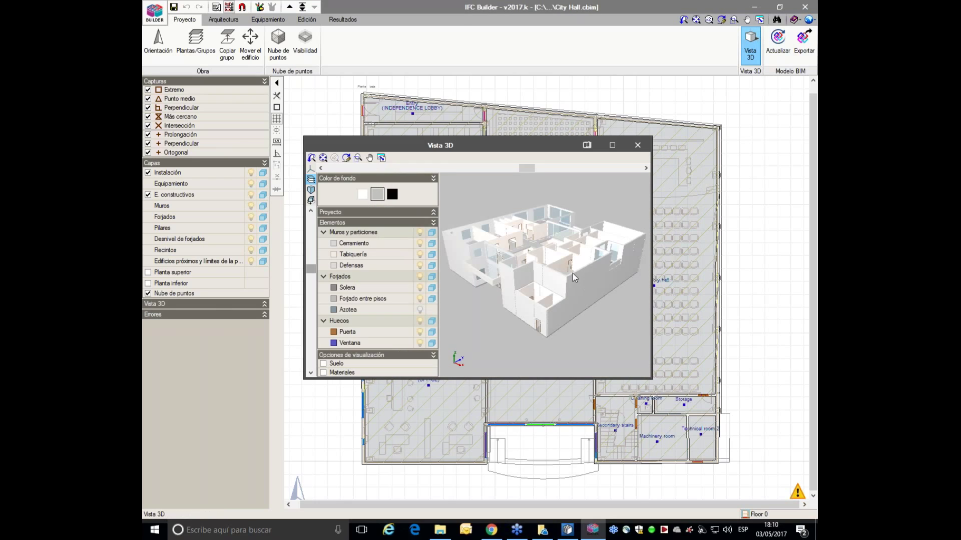
{"action": "left_click", "coordinate": [419, 310]}
{"action": "left_click_drag", "start_coordinate": [627, 293], "coordinate": [611, 224]}
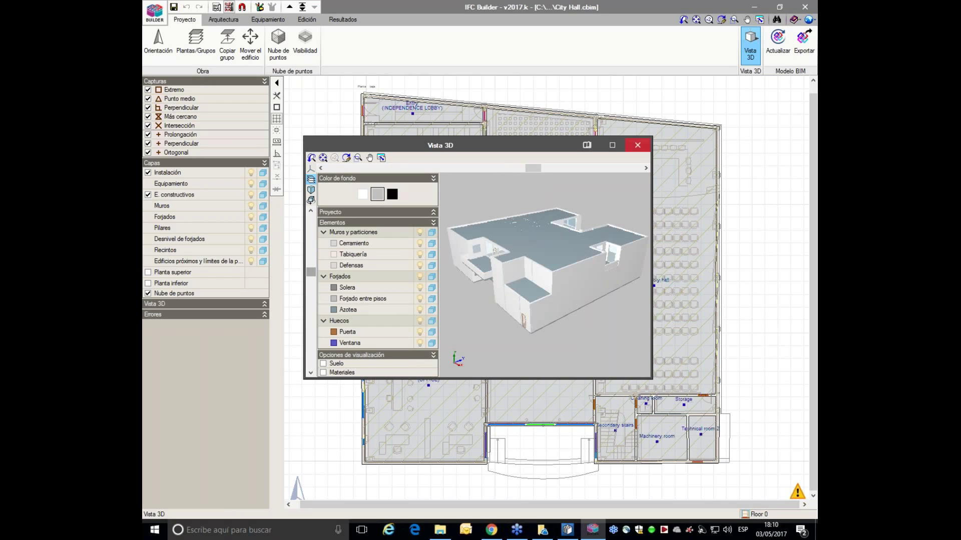
{"action": "left_click", "coordinate": [637, 145]}
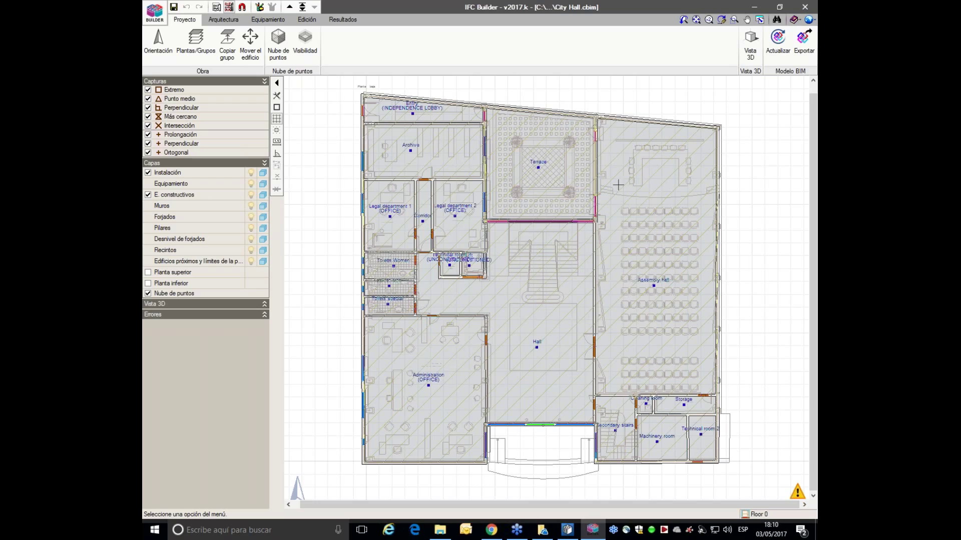
Export the model as City Hall.ifc in IFC4 format, linked to a new BIMserver.center project named SEMINARIO 03 MAYO 2017.
{"action": "left_click", "coordinate": [805, 45]}
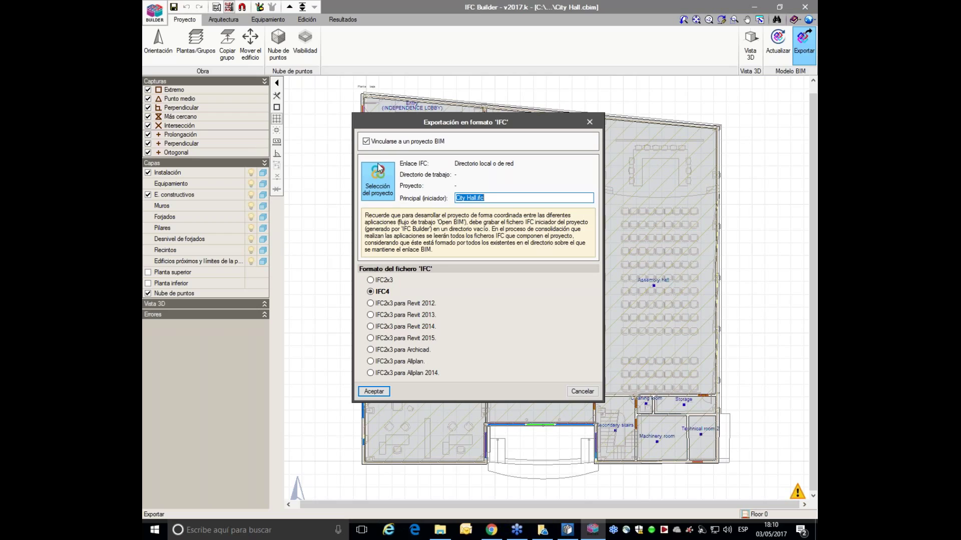
{"action": "left_click", "coordinate": [378, 191]}
{"action": "left_click", "coordinate": [348, 90]}
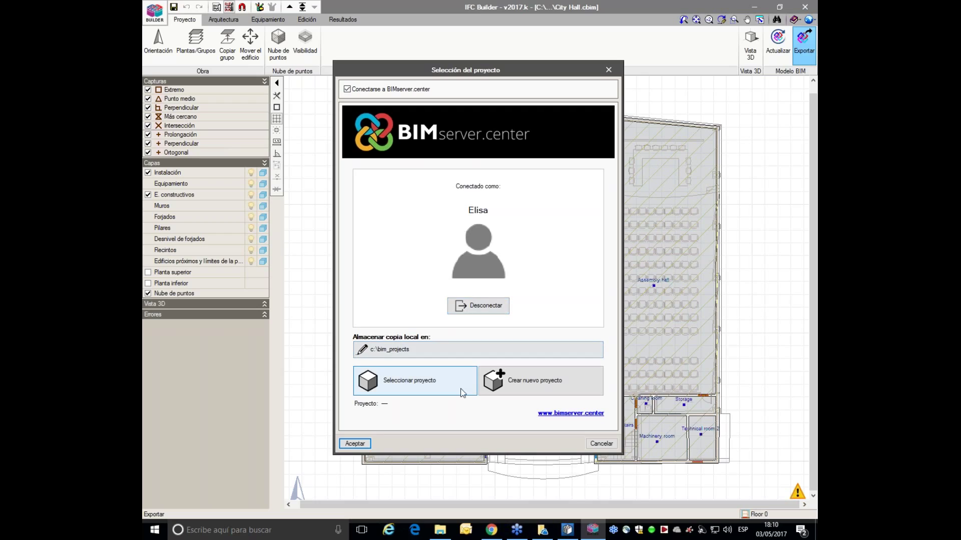
{"action": "left_click", "coordinate": [535, 380]}
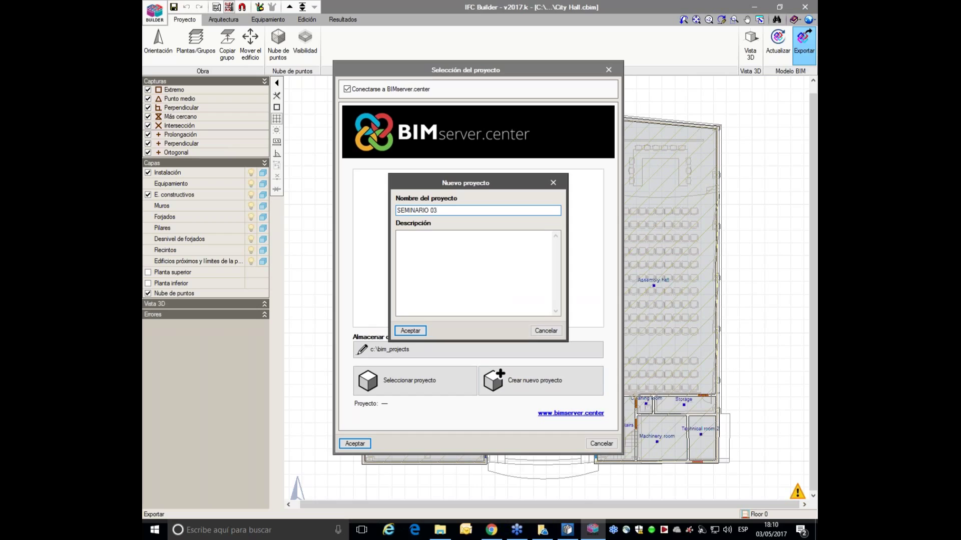
{"action": "type", "text": "MAYO 2017"}
{"action": "left_click", "coordinate": [403, 330]}
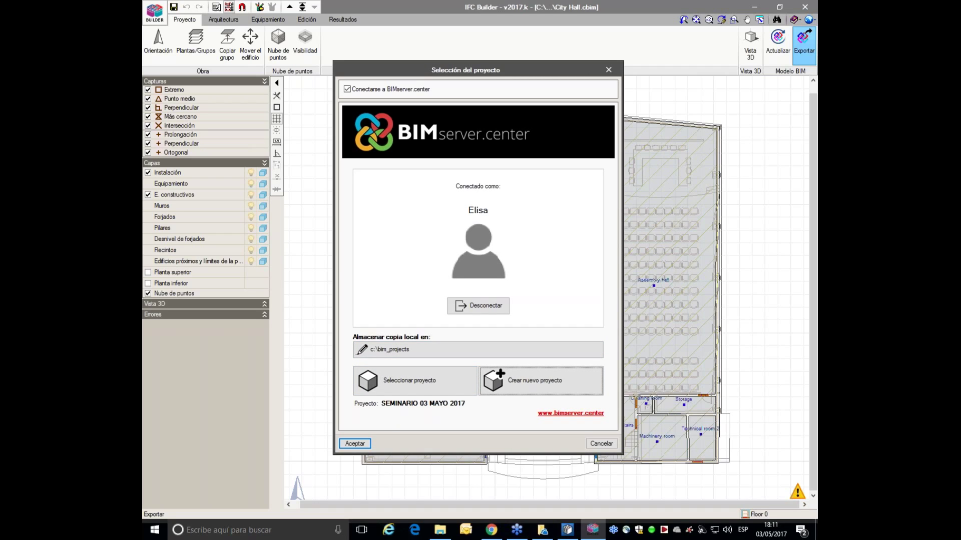
{"action": "left_click", "coordinate": [356, 444]}
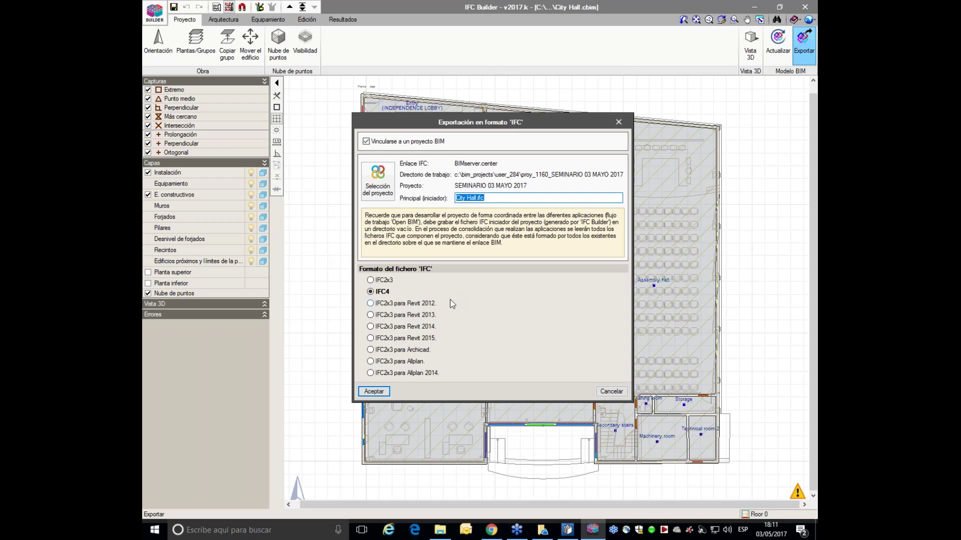
{"action": "left_click", "coordinate": [378, 393]}
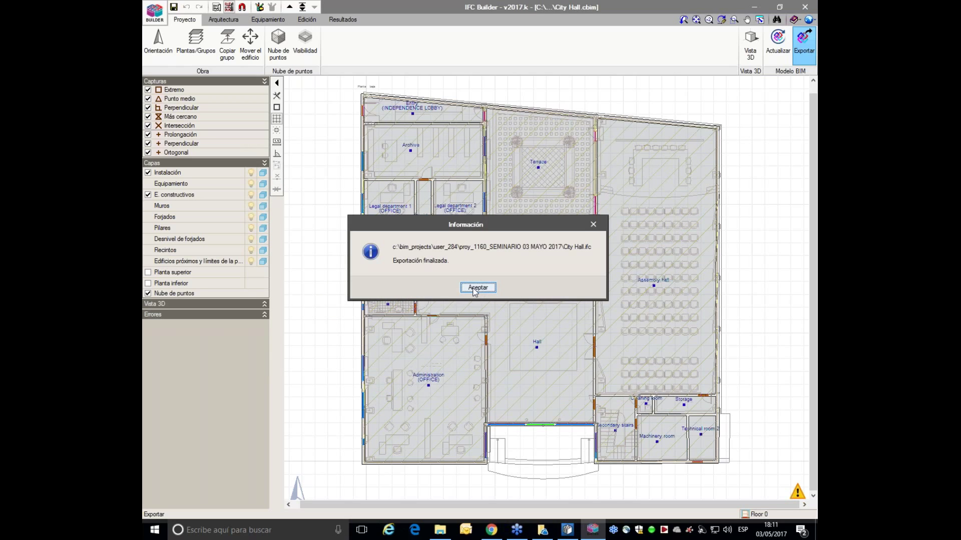
{"action": "left_click", "coordinate": [477, 288]}
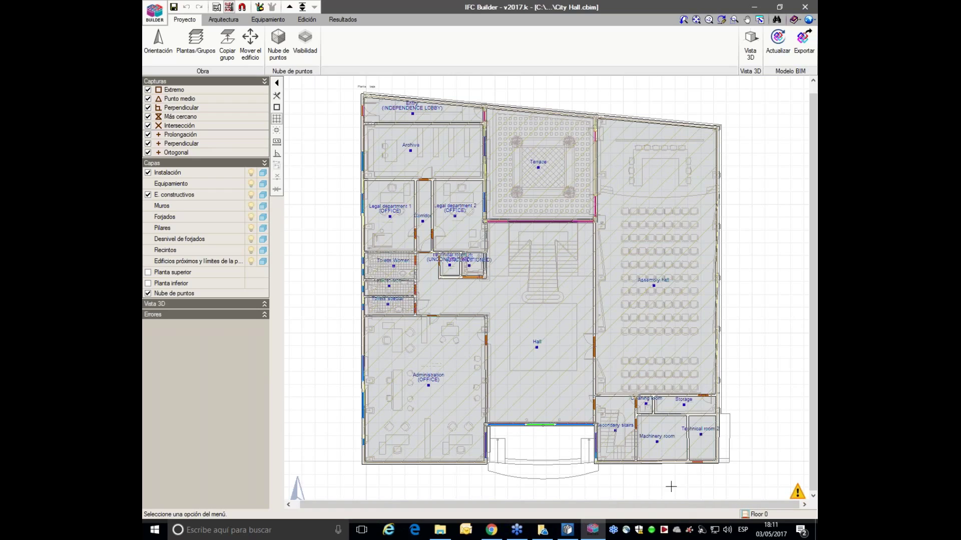
Switch to CYPETHERM LOADS and create a new job with the file name nuevo.
{"action": "left_click", "coordinate": [663, 532]}
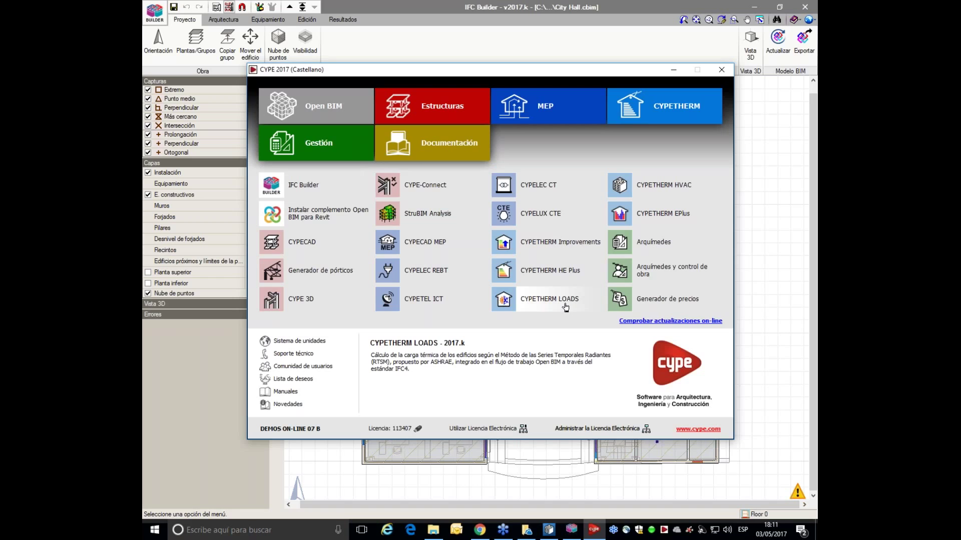
{"action": "left_click", "coordinate": [565, 306]}
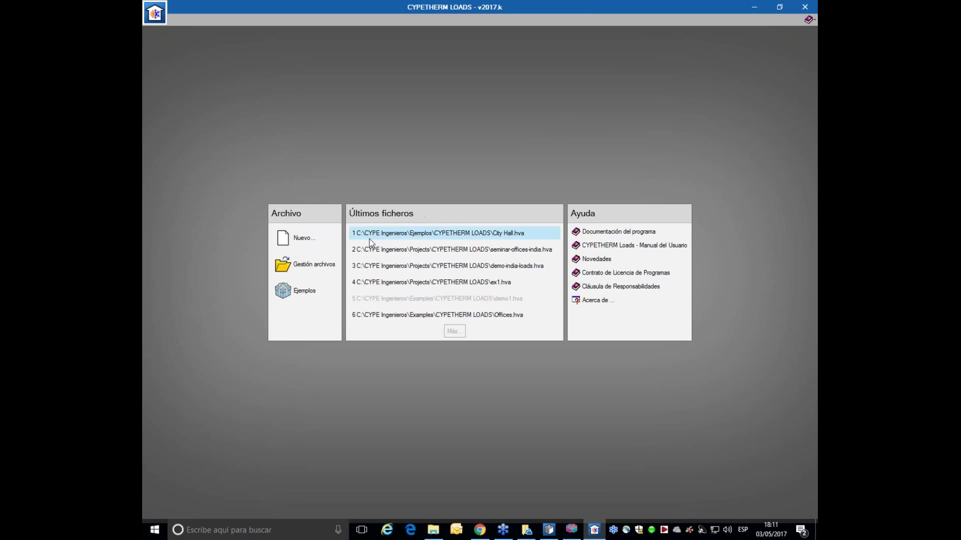
{"action": "left_click", "coordinate": [296, 238]}
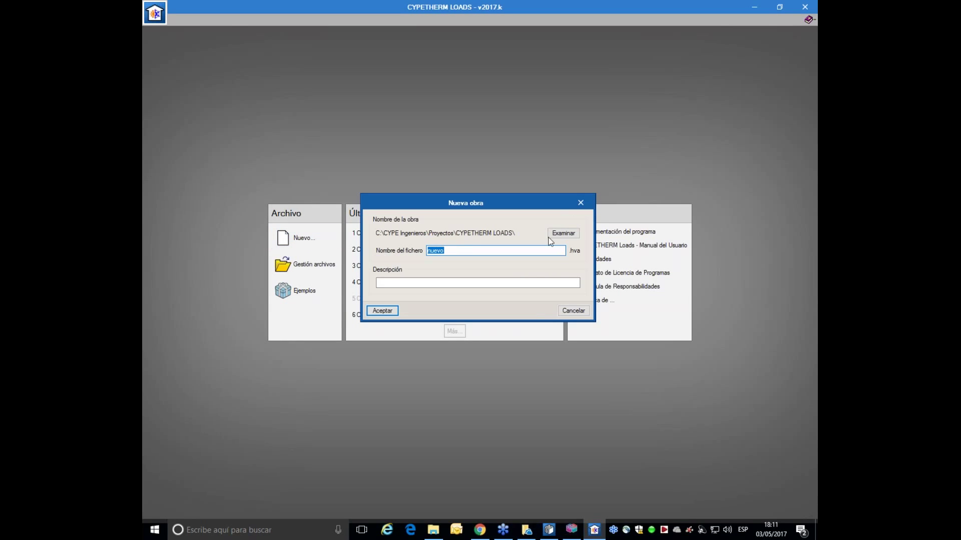
{"action": "left_click", "coordinate": [392, 312]}
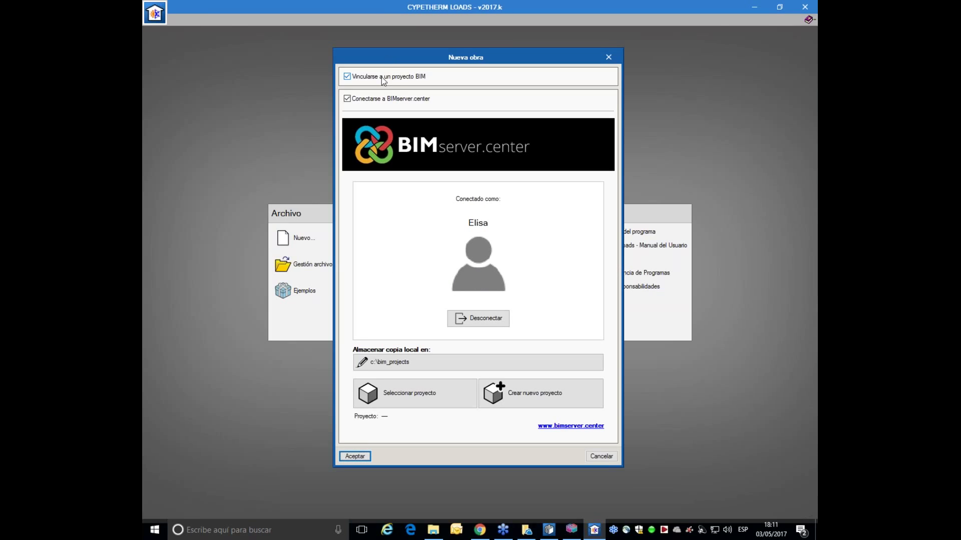
Link the new job to the SEMINARIO 03 MAYO 2017 project on BIMserver.center.
{"action": "left_click", "coordinate": [424, 399]}
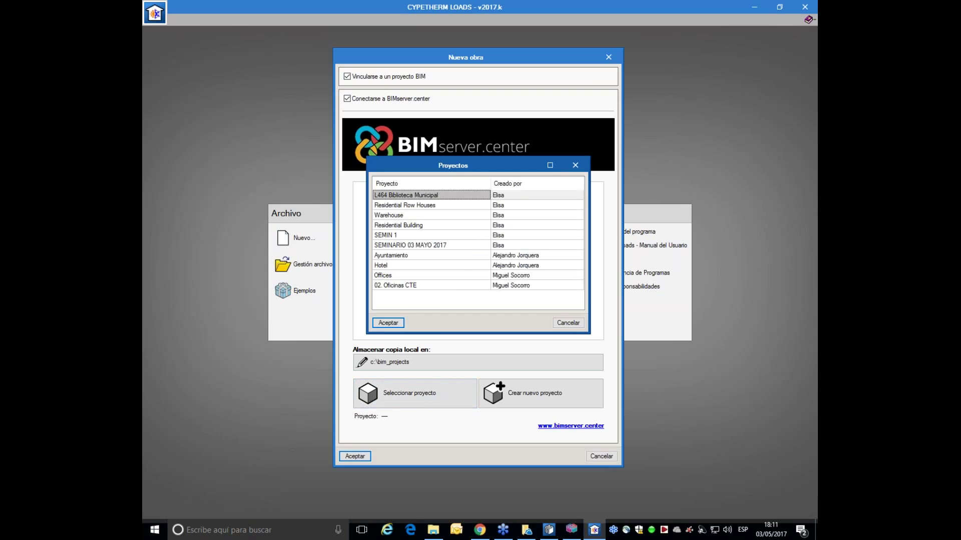
{"action": "left_click", "coordinate": [431, 245]}
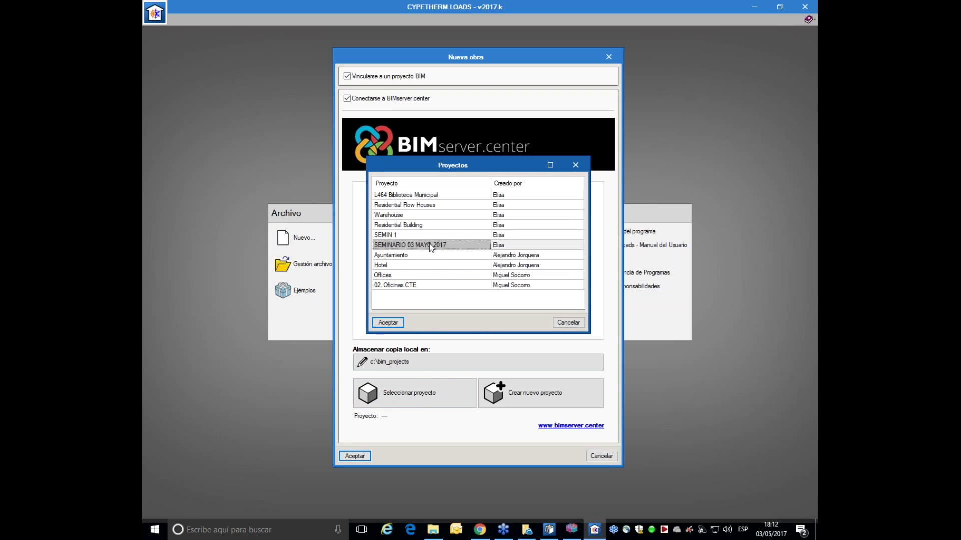
{"action": "left_click", "coordinate": [393, 320]}
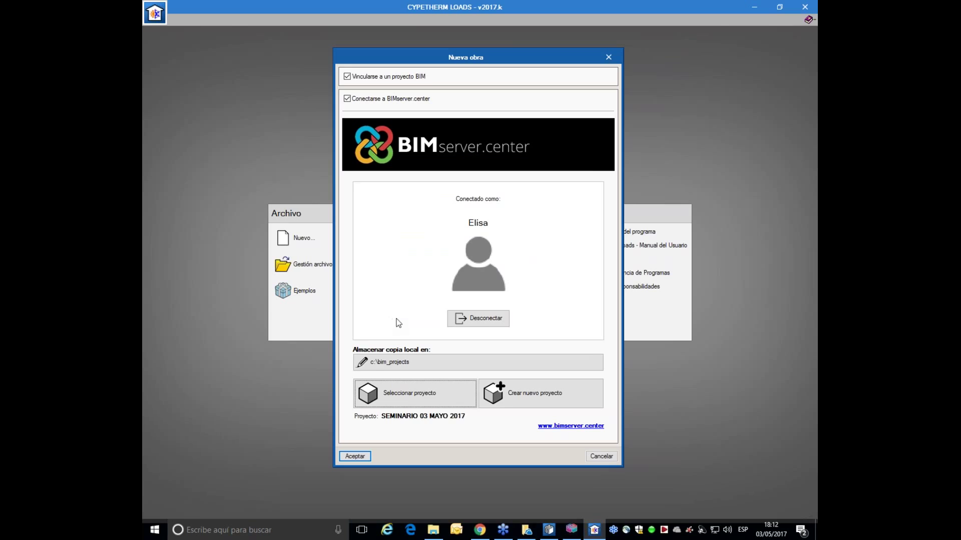
{"action": "left_click", "coordinate": [355, 456]}
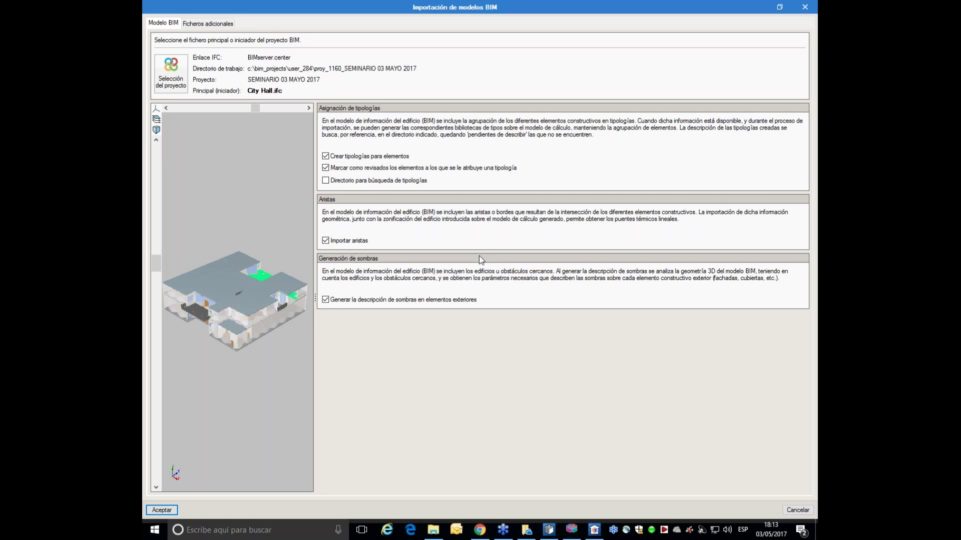
Set the typology search directory for the BIM import to C:\CYPE Ingenieros\Library.
{"action": "mouse_move", "coordinate": [233, 304]}
{"action": "left_mouse_down"}
{"action": "mouse_move", "coordinate": [244, 275]}
{"action": "mouse_move", "coordinate": [223, 268]}
{"action": "mouse_move", "coordinate": [240, 305]}
{"action": "left_mouse_up"}
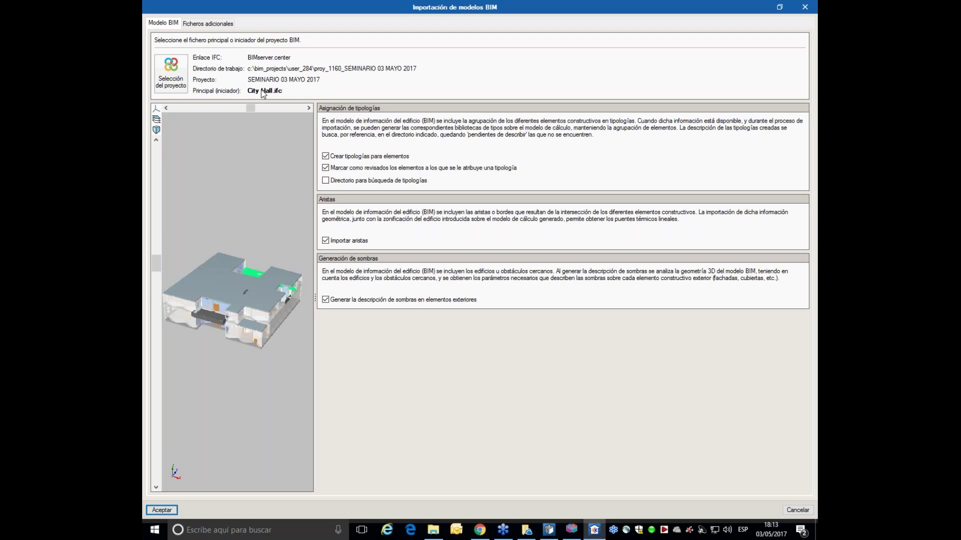
{"action": "left_click", "coordinate": [325, 181]}
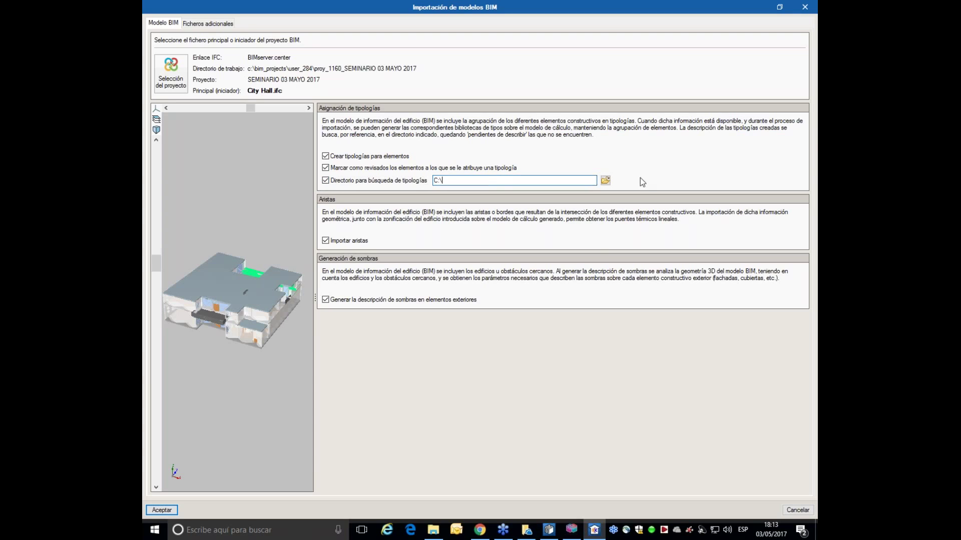
{"action": "left_click", "coordinate": [606, 181]}
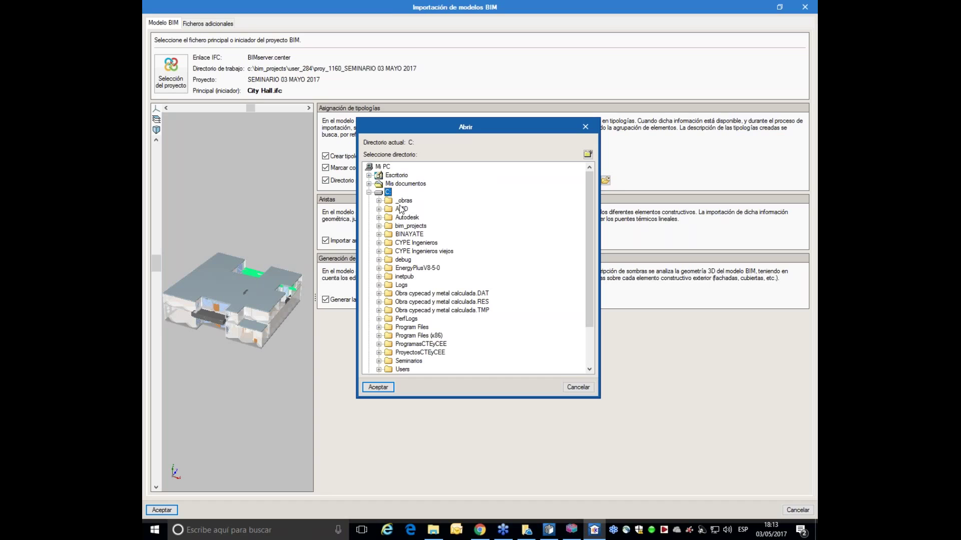
{"action": "mouse_move", "coordinate": [587, 206]}
{"action": "left_mouse_down"}
{"action": "mouse_move", "coordinate": [591, 236]}
{"action": "mouse_move", "coordinate": [586, 222]}
{"action": "left_mouse_up"}
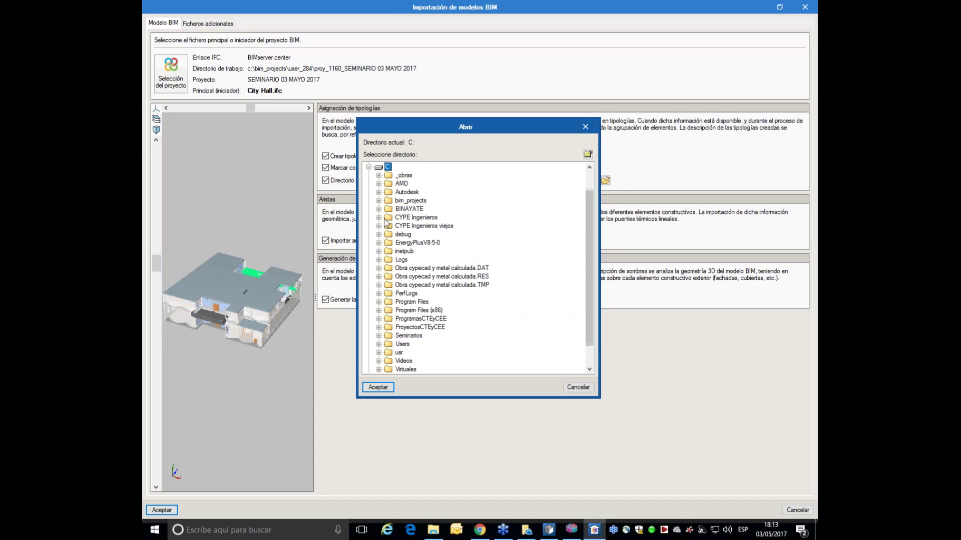
{"action": "double_click", "coordinate": [404, 218]}
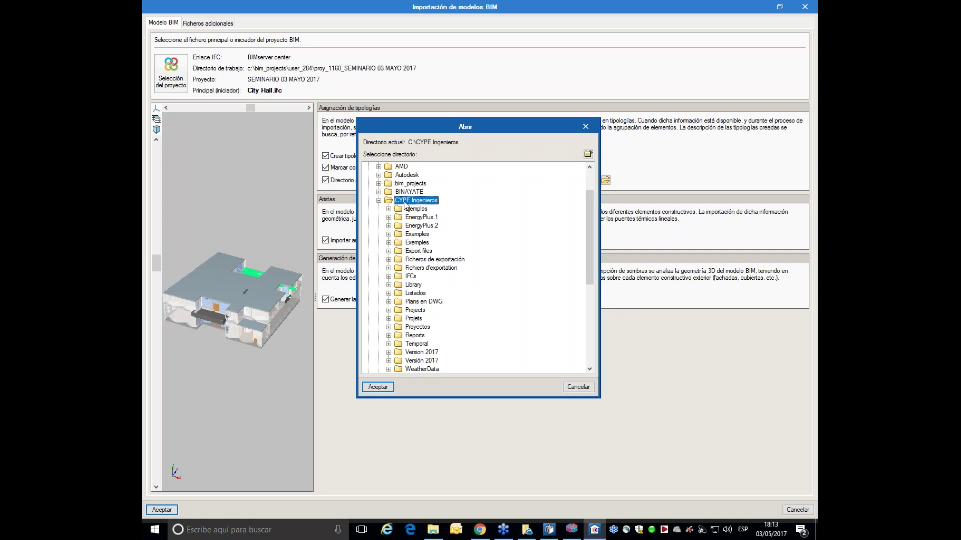
{"action": "left_click", "coordinate": [413, 285]}
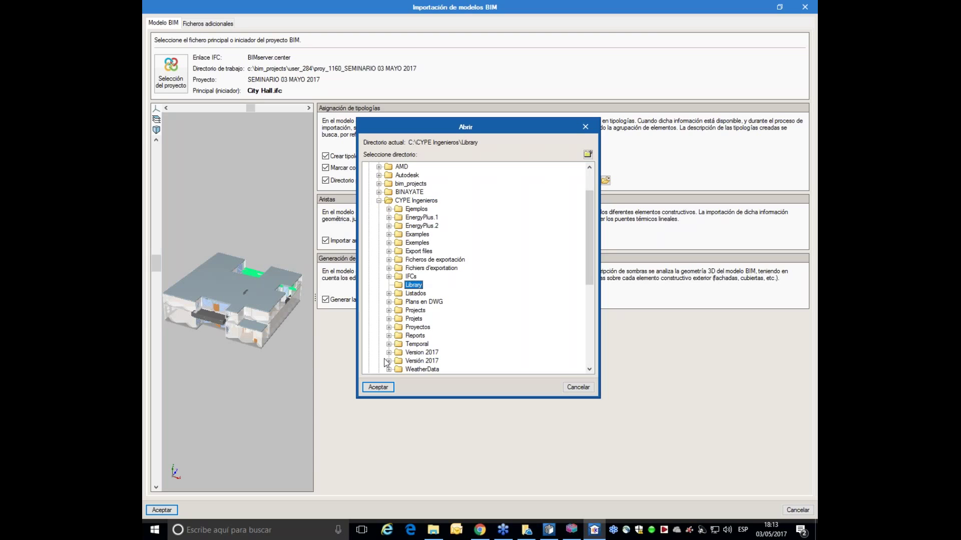
{"action": "left_click", "coordinate": [381, 387]}
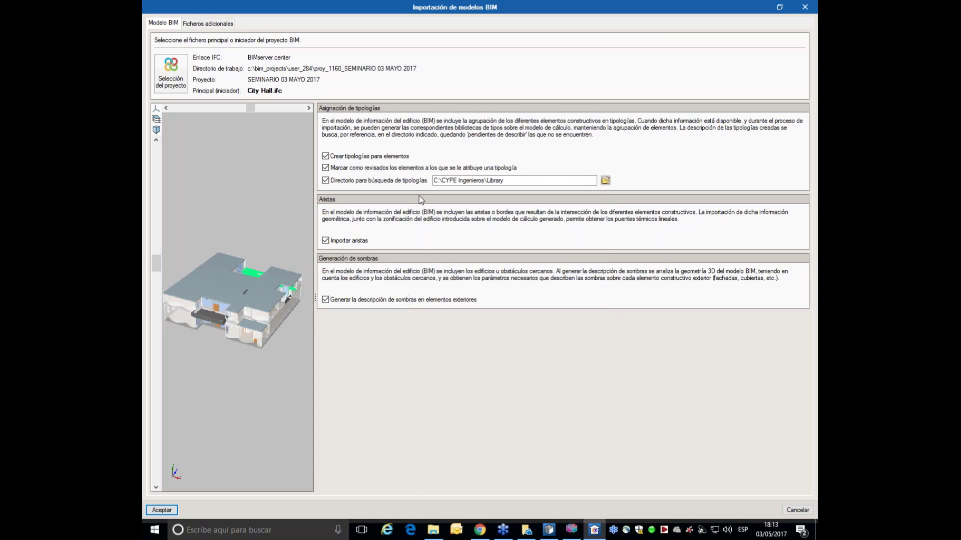
Import the City Hall.ifc model into the new job and enlarge the 3D model view.
{"action": "left_click", "coordinate": [161, 510]}
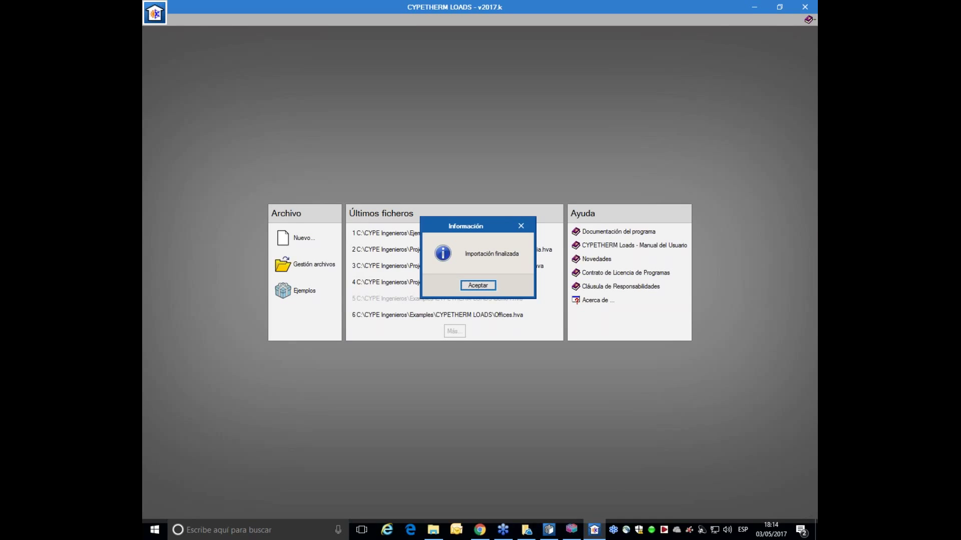
{"action": "left_click", "coordinate": [478, 286]}
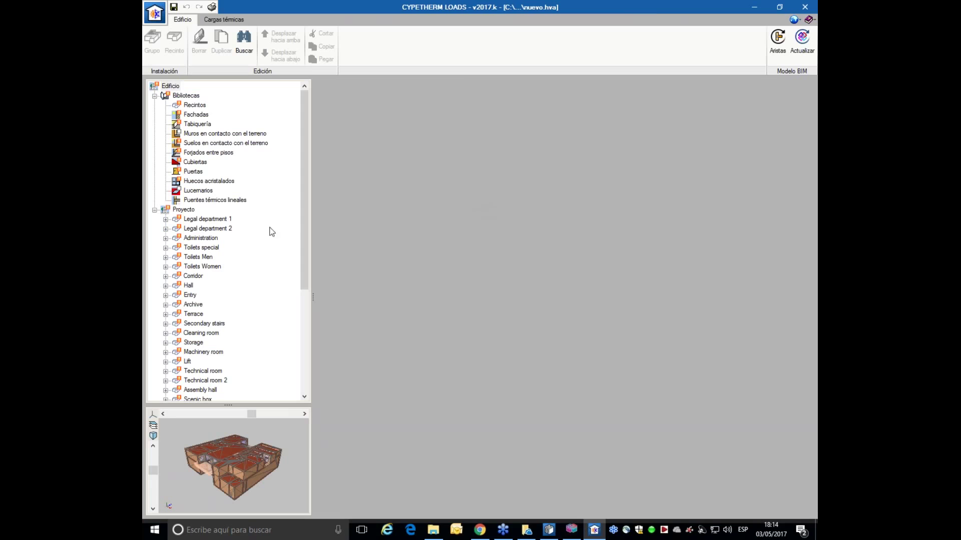
{"action": "left_click_drag", "start_coordinate": [304, 224], "coordinate": [305, 169]}
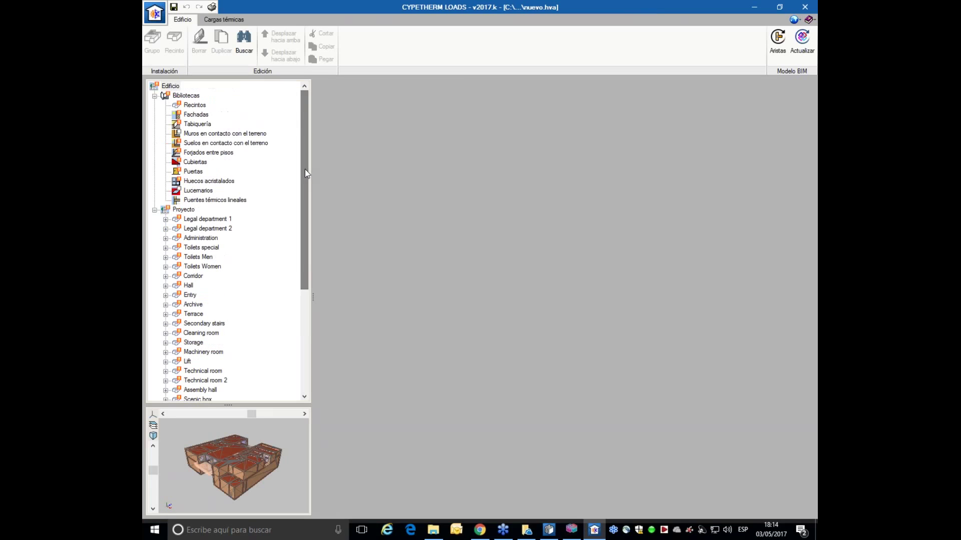
{"action": "left_click_drag", "start_coordinate": [232, 406], "coordinate": [229, 288]}
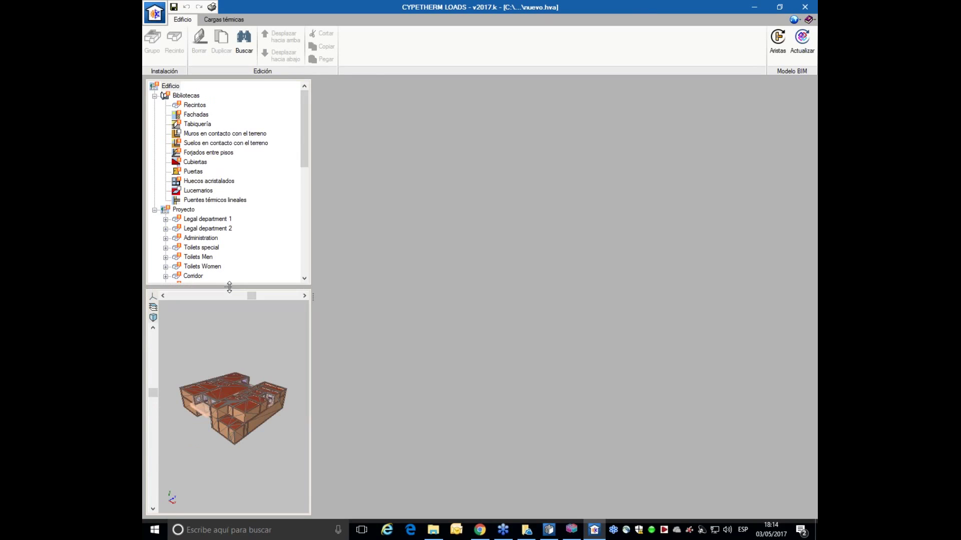
Examine the imported room types, locating CLEANING ROOM in the model and viewing the OFFICE definition without changes.
{"action": "left_click", "coordinate": [190, 106]}
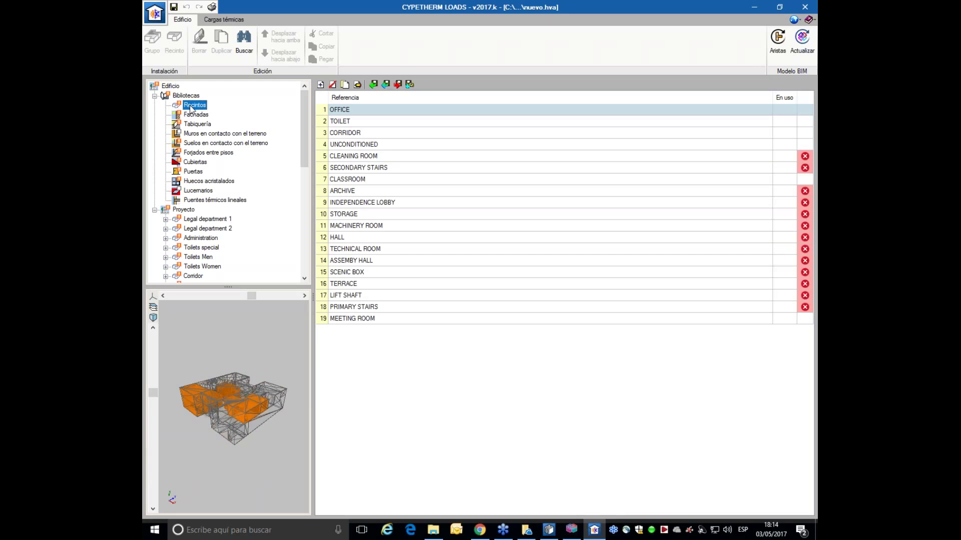
{"action": "left_click", "coordinate": [410, 153]}
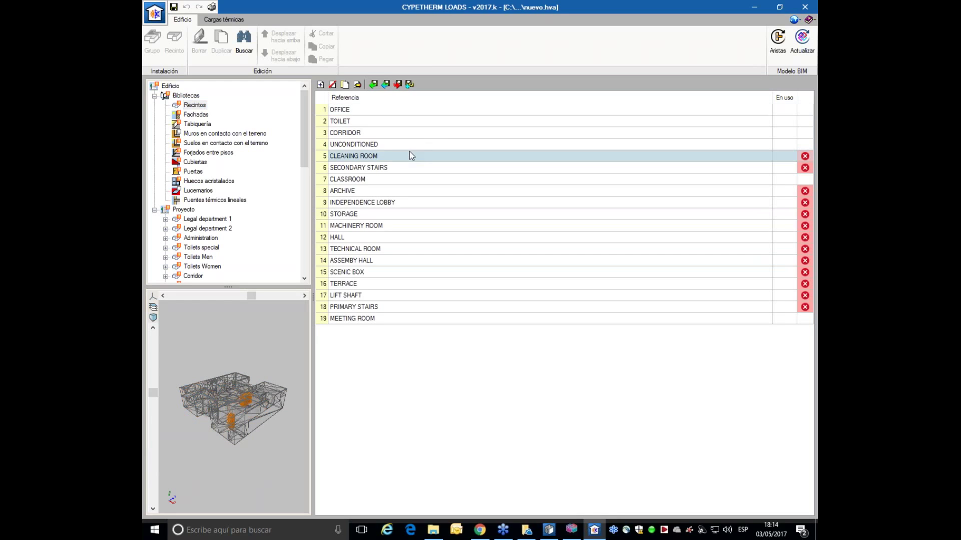
{"action": "left_click", "coordinate": [399, 110]}
{"action": "double_click", "coordinate": [399, 115]}
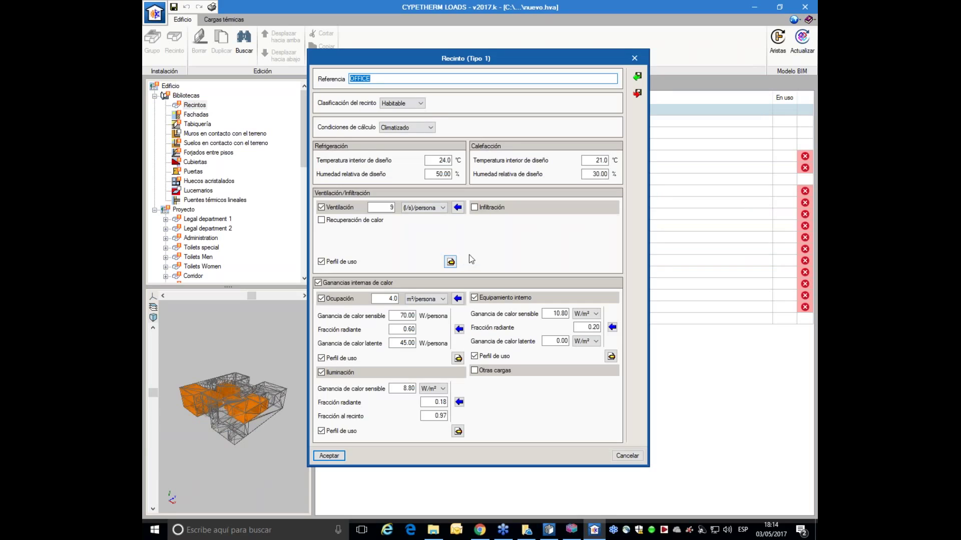
{"action": "key", "text": "Escape"}
Define the Fachada facade type with the representative ASHRAE brick wall 11, Brick, insulation board, sheathing, gyp board.
{"action": "left_click", "coordinate": [189, 116]}
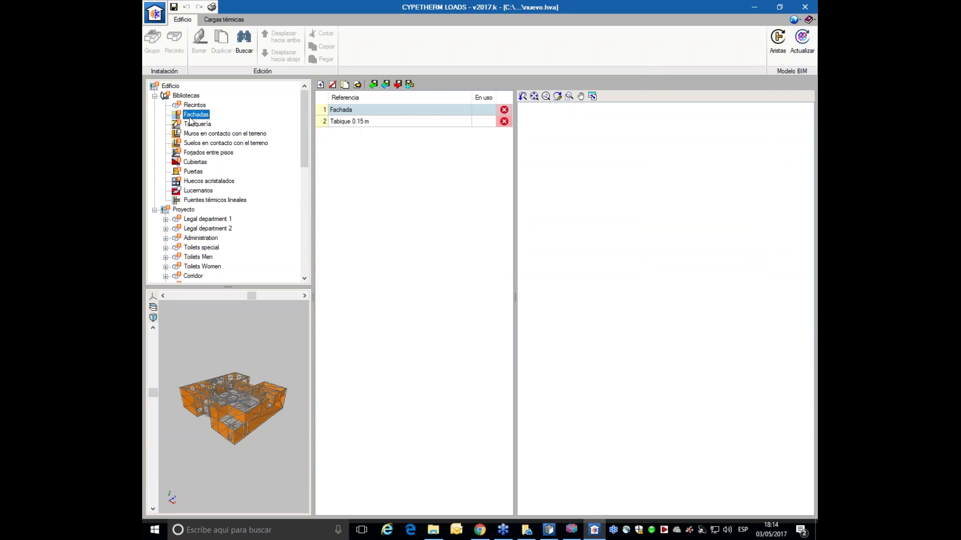
{"action": "double_click", "coordinate": [384, 110]}
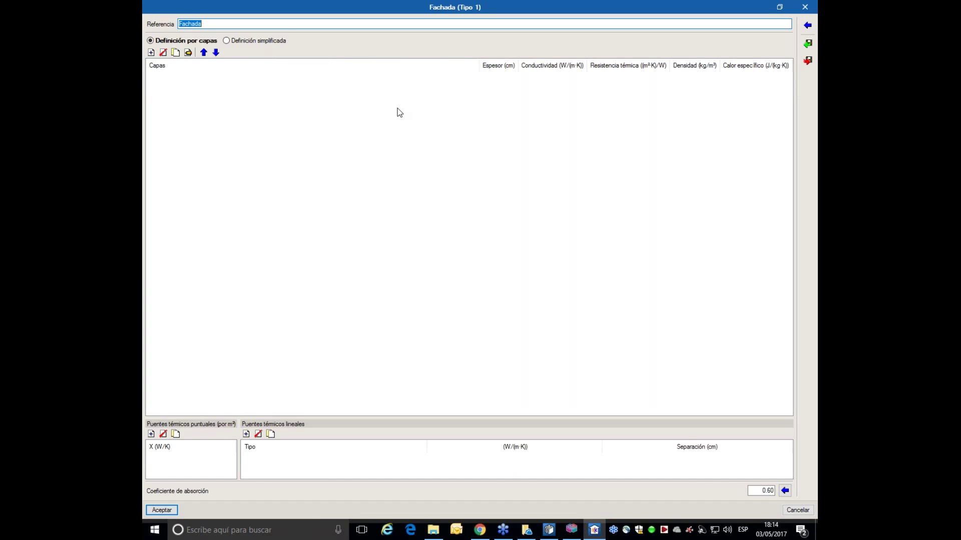
{"action": "left_click", "coordinate": [197, 22]}
{"action": "left_click_drag", "start_coordinate": [203, 23], "coordinate": [180, 20]}
{"action": "left_click", "coordinate": [807, 26]}
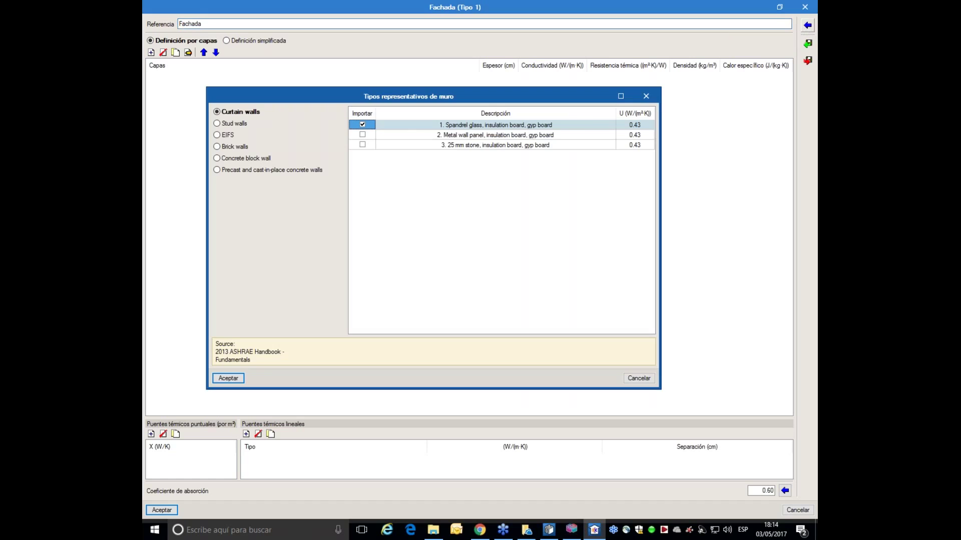
{"action": "left_click", "coordinate": [226, 149]}
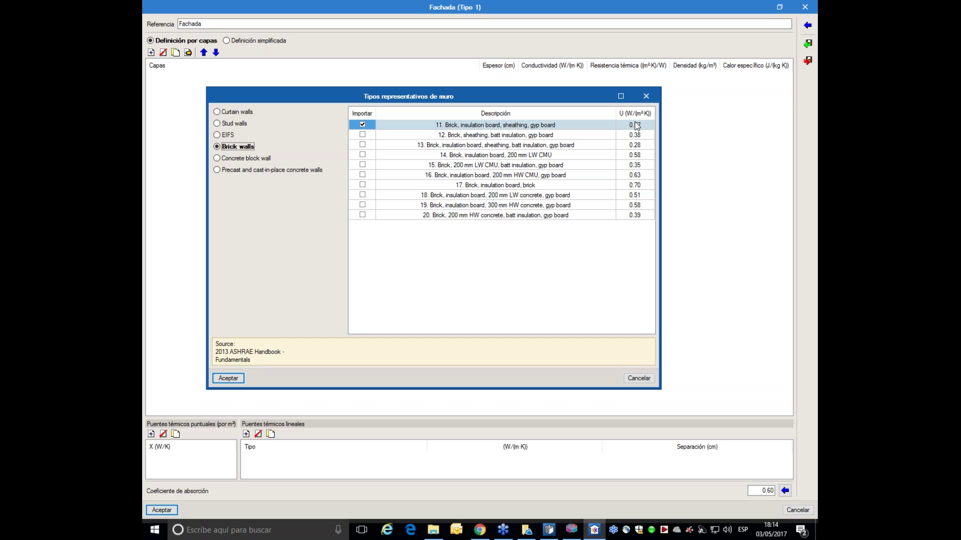
{"action": "left_click", "coordinate": [229, 381]}
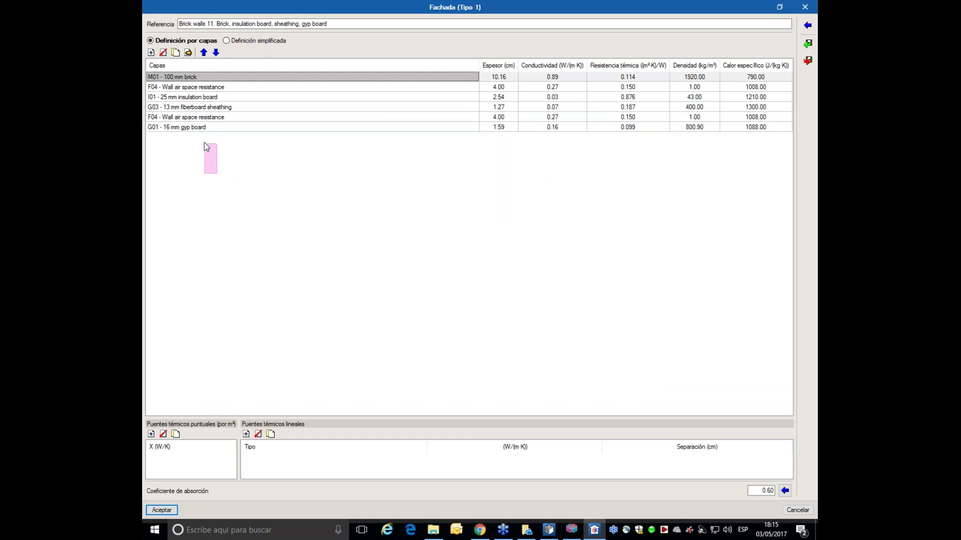
{"action": "left_click", "coordinate": [203, 127]}
{"action": "left_click", "coordinate": [168, 511]}
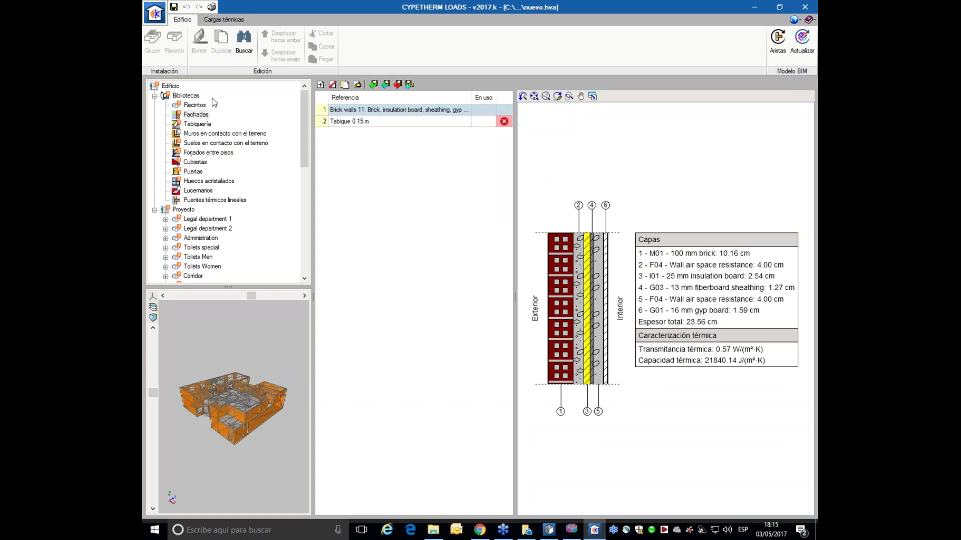
Leave the current job without saving it and open the City Hall example job.
{"action": "left_click", "coordinate": [223, 19]}
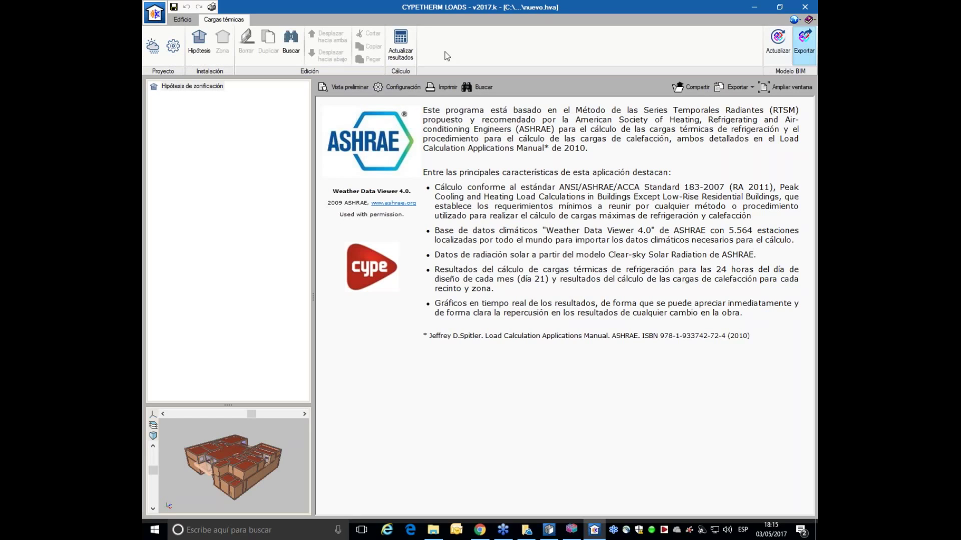
{"action": "left_click", "coordinate": [182, 19]}
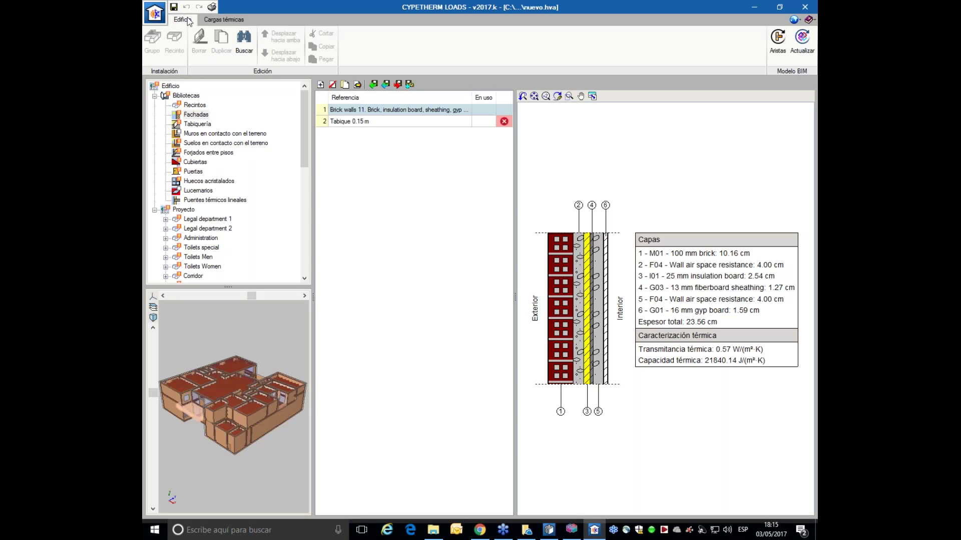
{"action": "left_click", "coordinate": [155, 12]}
{"action": "left_click", "coordinate": [178, 57]}
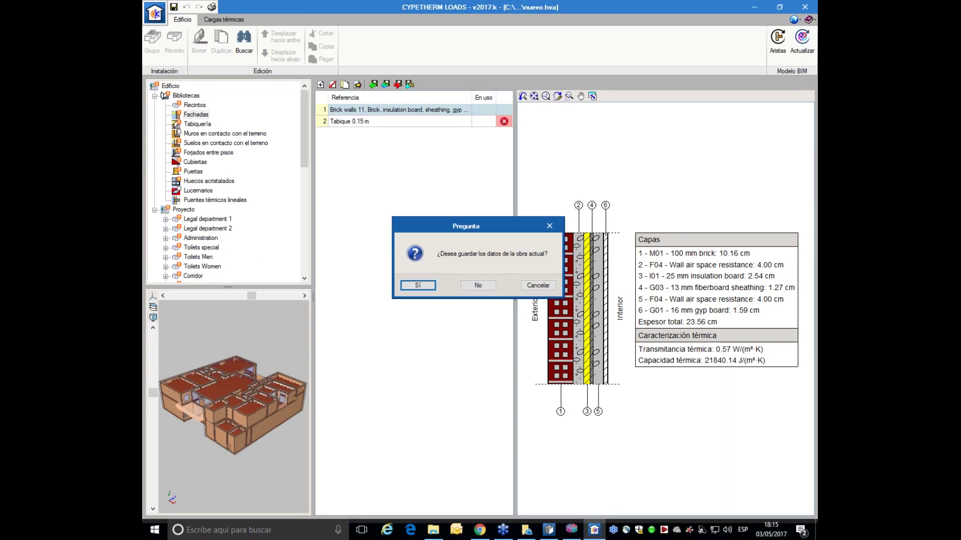
{"action": "left_click", "coordinate": [479, 285]}
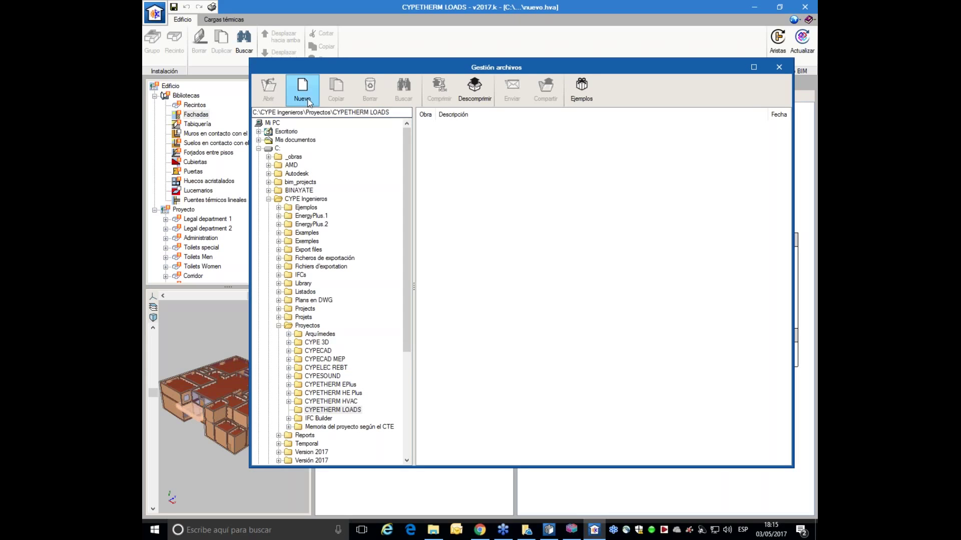
{"action": "left_click", "coordinate": [583, 95]}
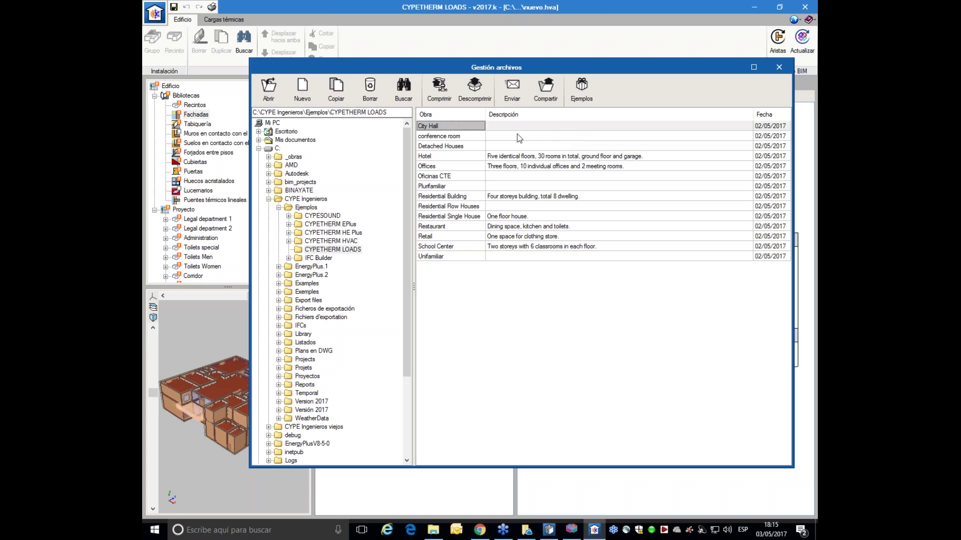
{"action": "double_click", "coordinate": [448, 125]}
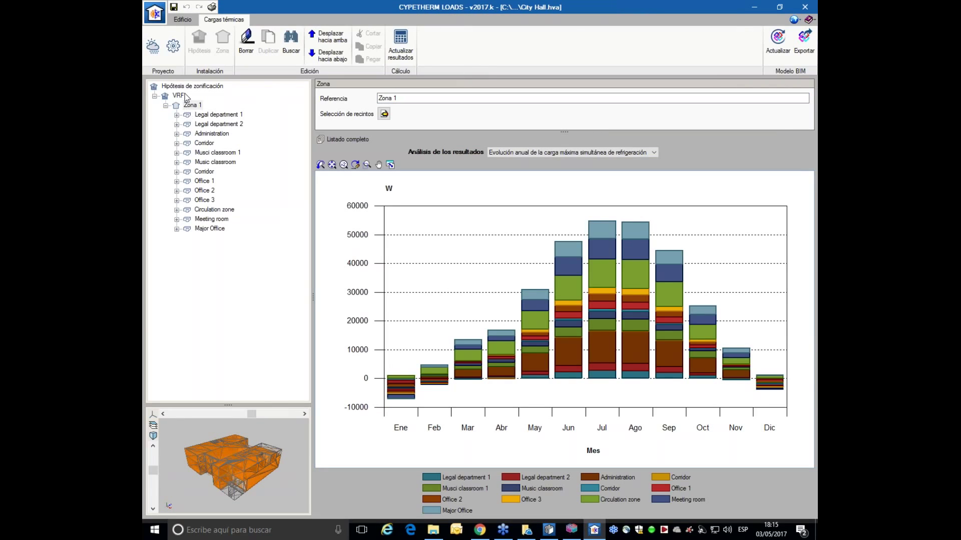
Review the layer definition of the Tabique 0.15 m facade type in the City Hall building library.
{"action": "left_click", "coordinate": [183, 20]}
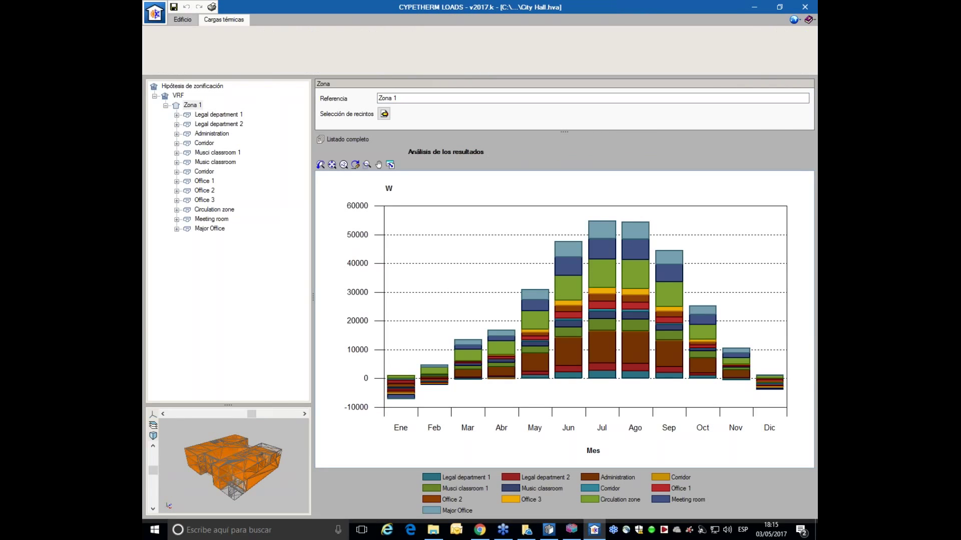
{"action": "left_click", "coordinate": [195, 114]}
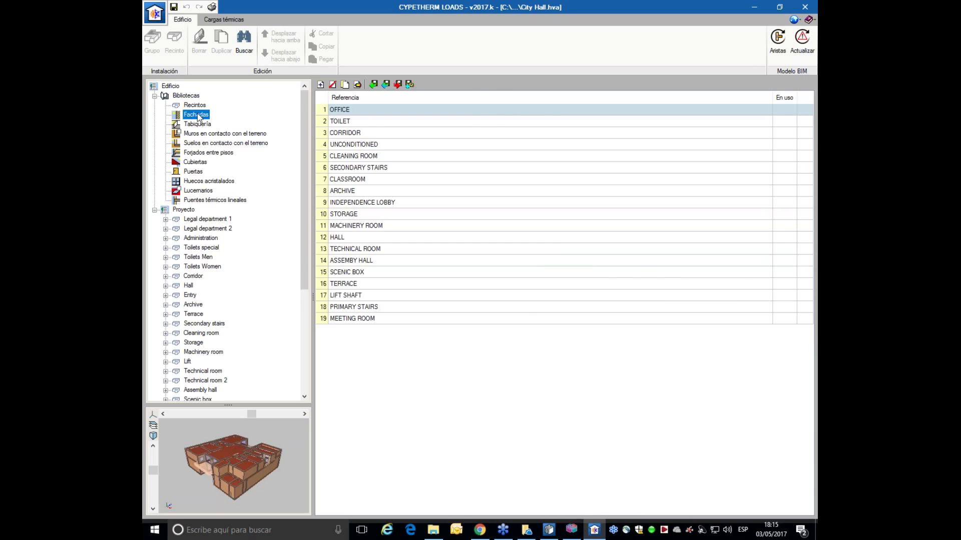
{"action": "double_click", "coordinate": [372, 121]}
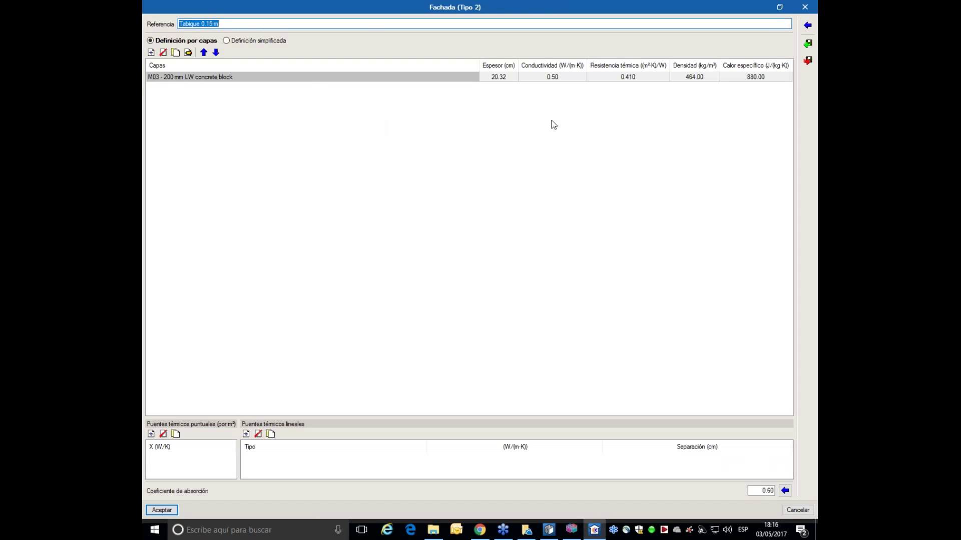
{"action": "key", "text": "Return"}
Import the ASHRAE weather data of the ALICANTE/EL ALTET station in Spain for the site and recalculate the thermal loads.
{"action": "left_click", "coordinate": [215, 21]}
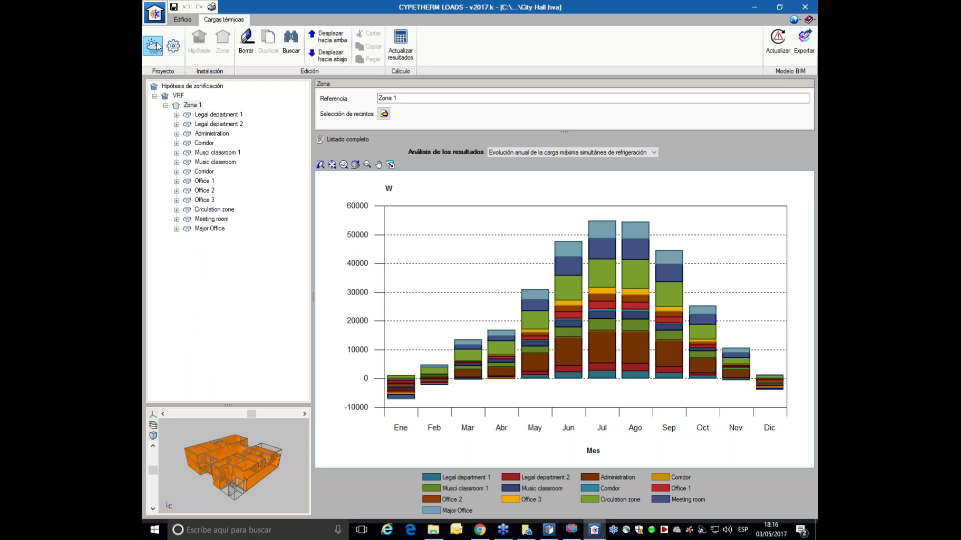
{"action": "left_click", "coordinate": [152, 45]}
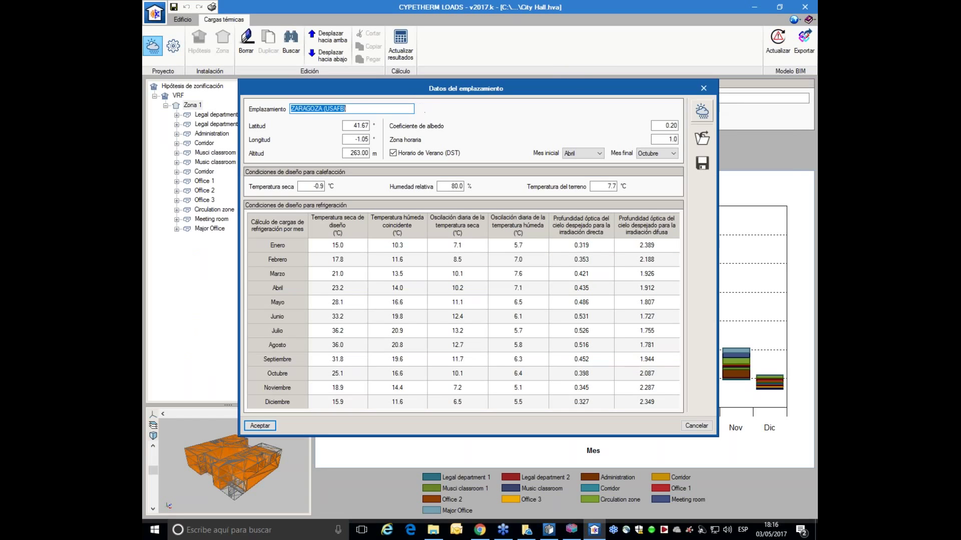
{"action": "left_click", "coordinate": [702, 112]}
{"action": "left_click", "coordinate": [557, 205]}
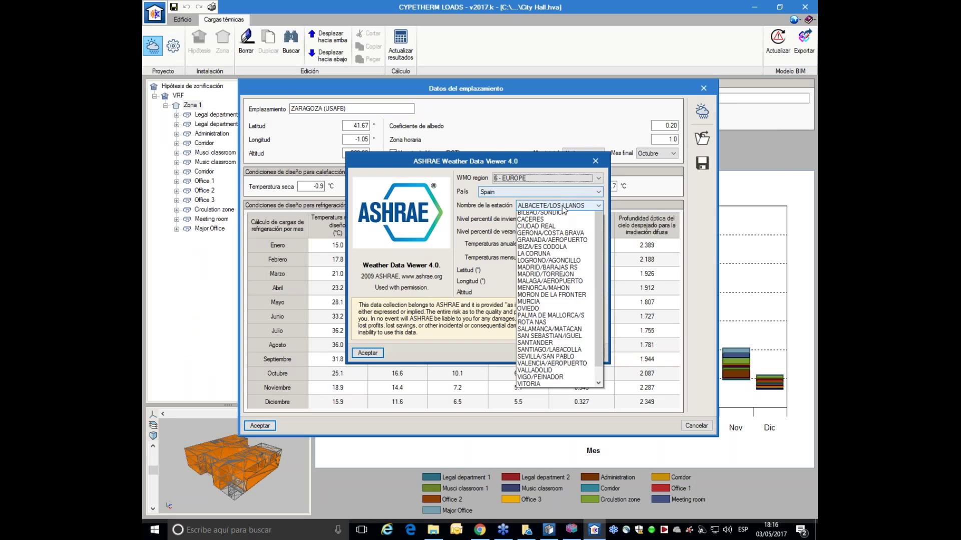
{"action": "left_click", "coordinate": [560, 224]}
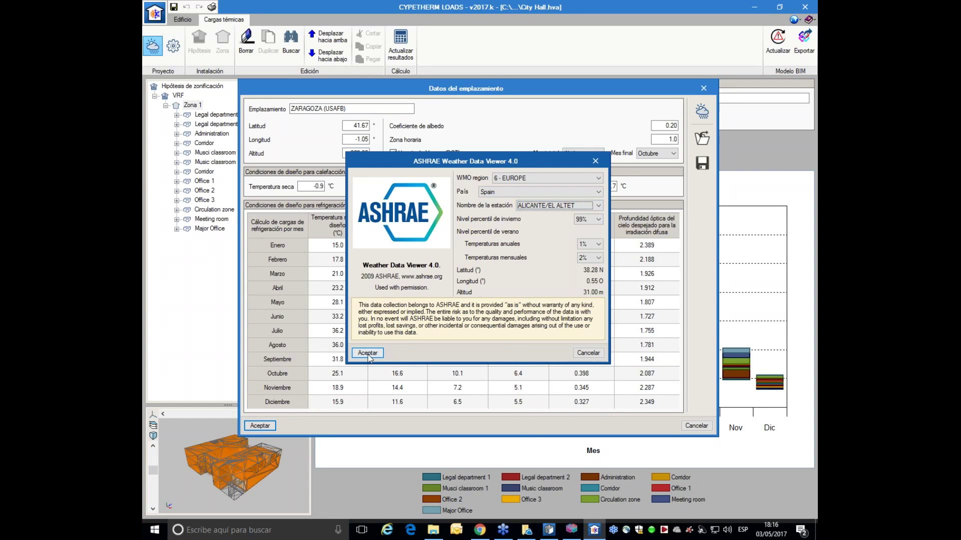
{"action": "left_click", "coordinate": [368, 352]}
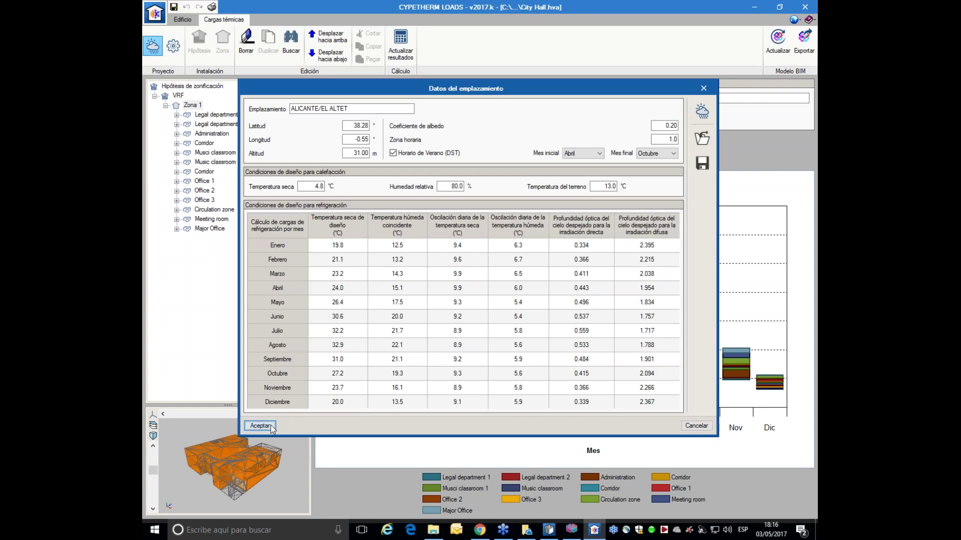
{"action": "left_click", "coordinate": [260, 425]}
{"action": "left_click", "coordinate": [399, 45]}
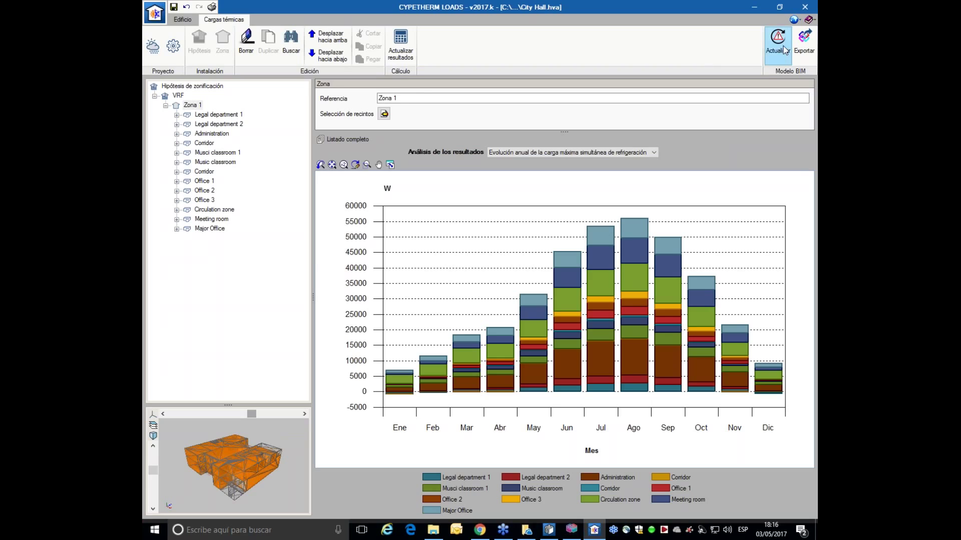
Link the City Hall job to the BIMserver.center project SEMINARIO 03 MAYO 2017 and update its BIM model.
{"action": "left_click", "coordinate": [799, 50]}
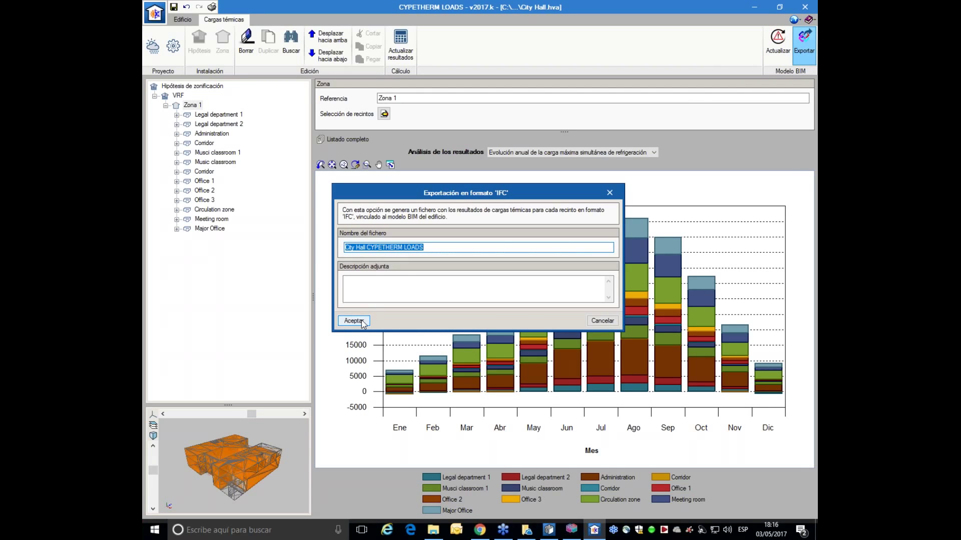
{"action": "left_click", "coordinate": [602, 321]}
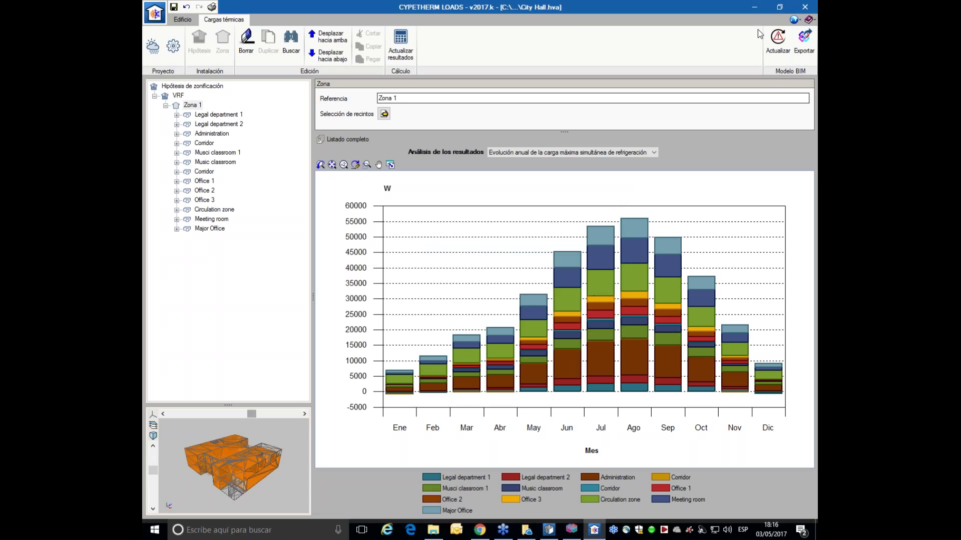
{"action": "left_click", "coordinate": [778, 42]}
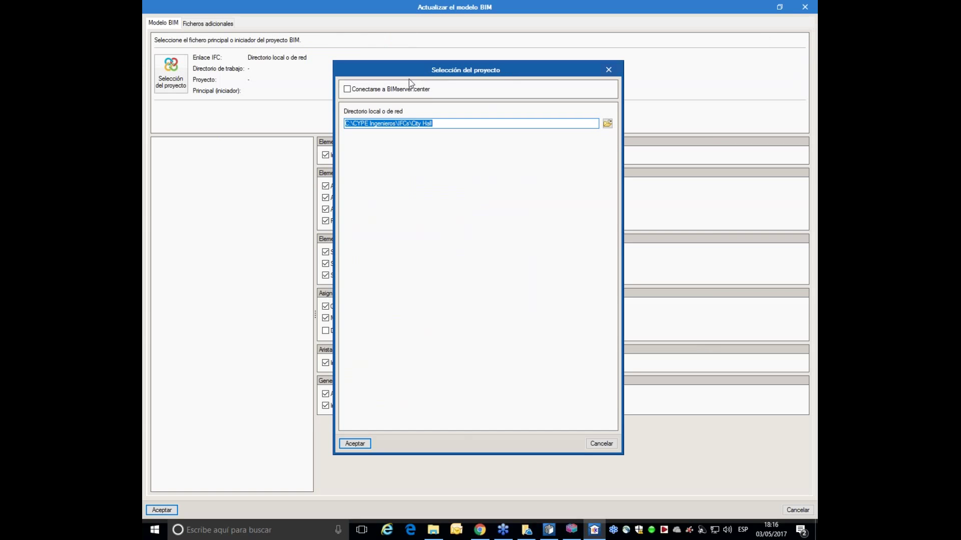
{"action": "left_click", "coordinate": [398, 90]}
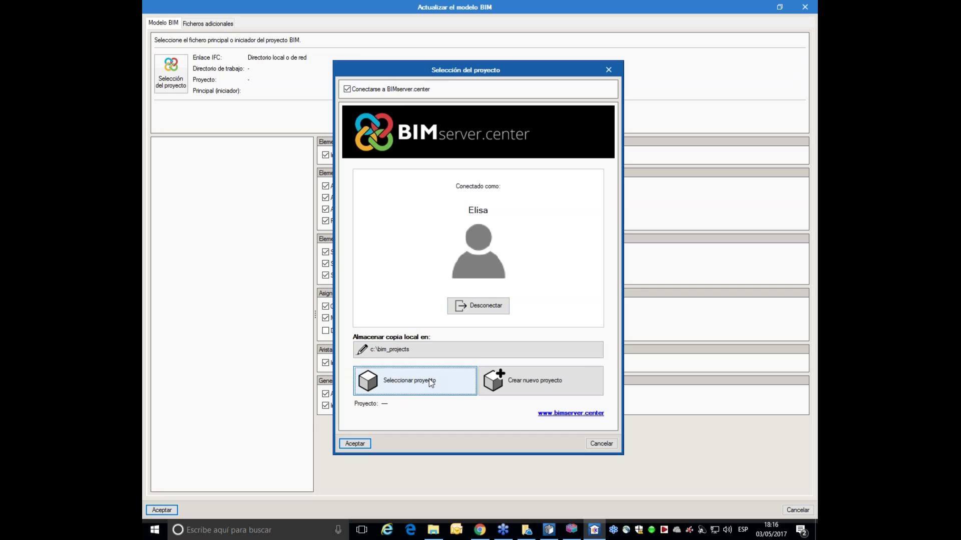
{"action": "left_click", "coordinate": [415, 381]}
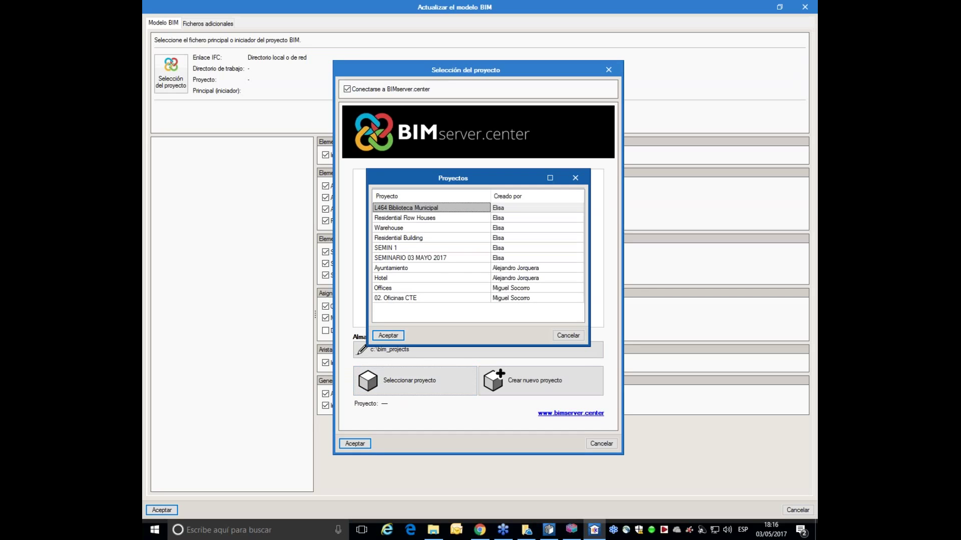
{"action": "left_click", "coordinate": [427, 257]}
{"action": "left_click", "coordinate": [388, 335]}
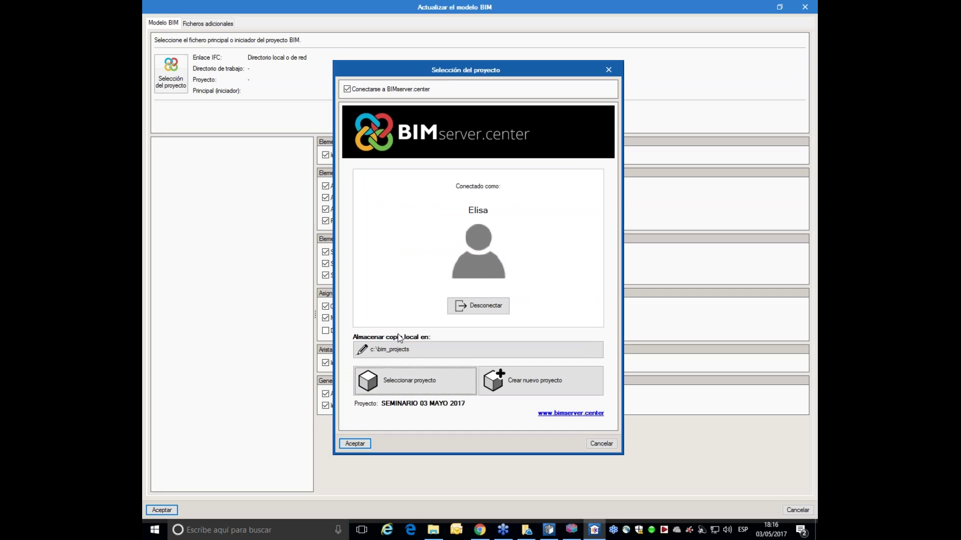
{"action": "left_click", "coordinate": [366, 444]}
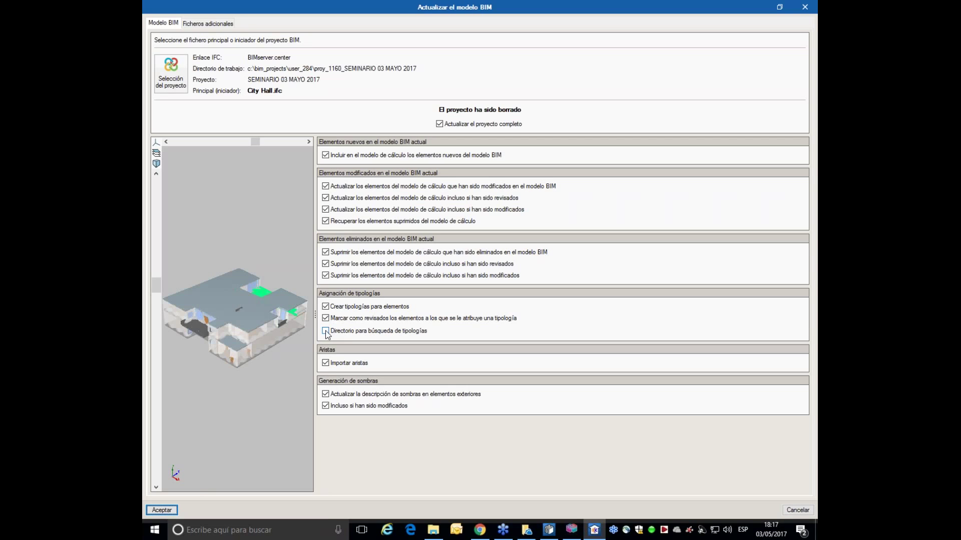
{"action": "left_click", "coordinate": [162, 510]}
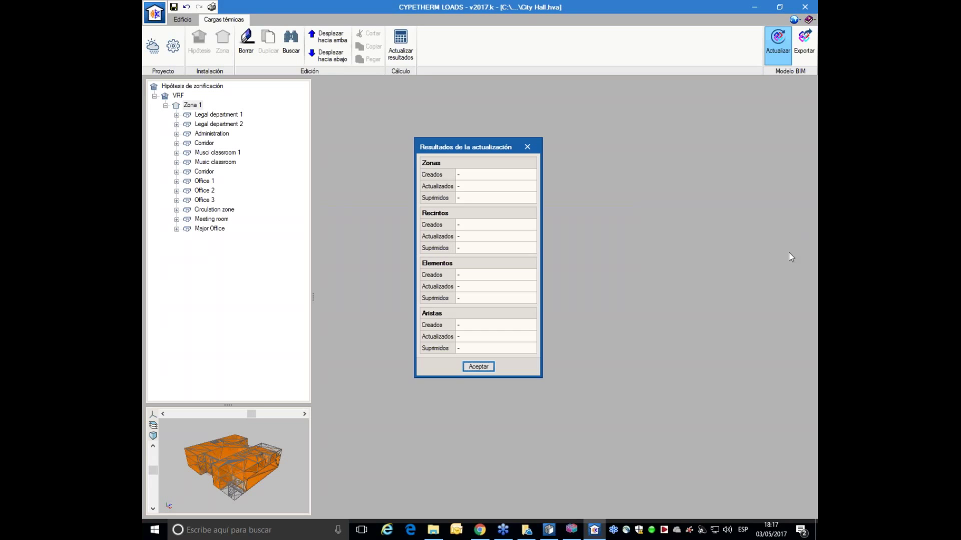
{"action": "left_click", "coordinate": [478, 367]}
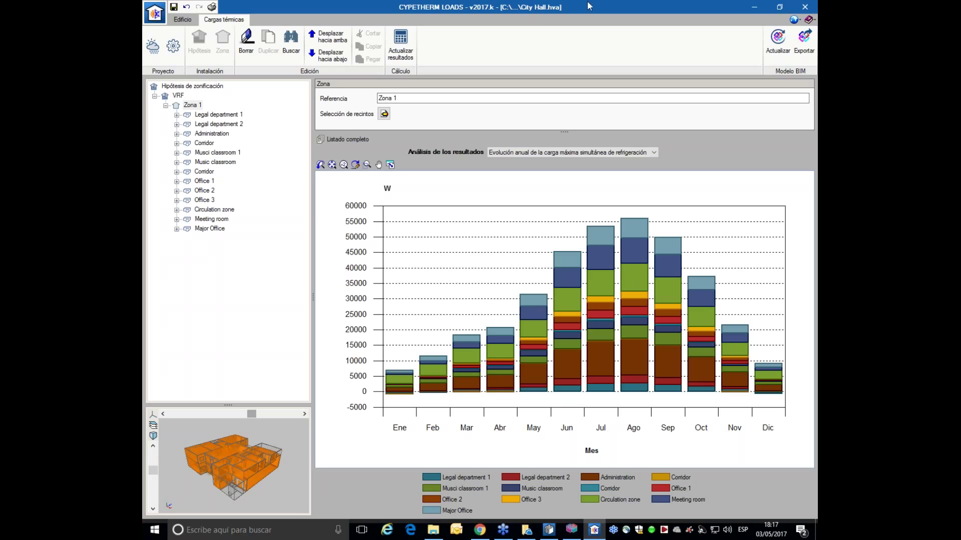
Export the thermal load results to the BIM project as an IFC file named City Hall CYPETHERM LOADS.
{"action": "left_click", "coordinate": [794, 48]}
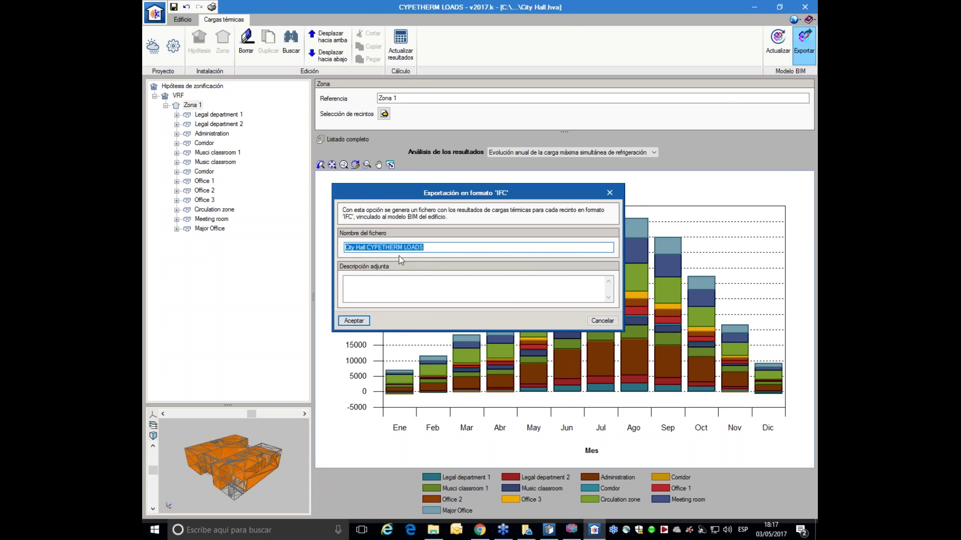
{"action": "left_click", "coordinate": [369, 247]}
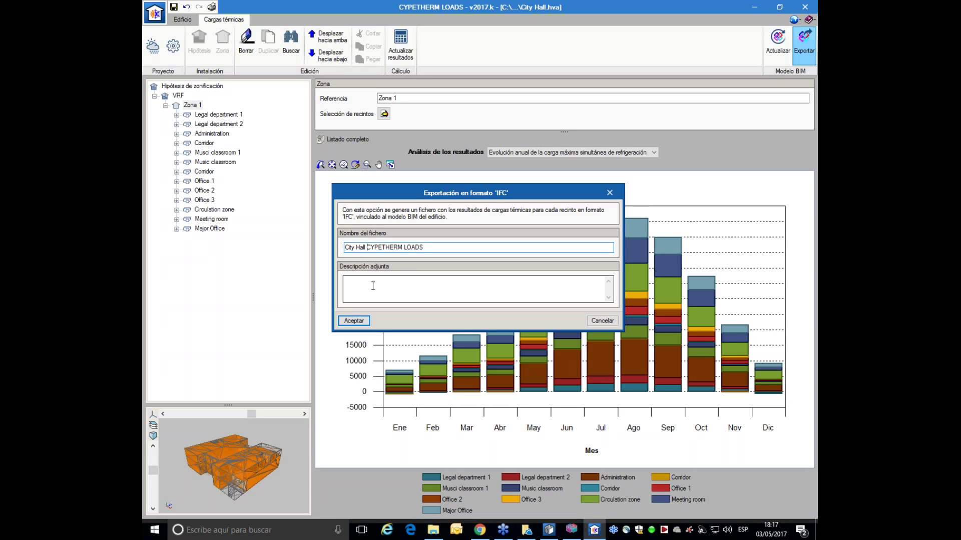
{"action": "left_click", "coordinate": [364, 323]}
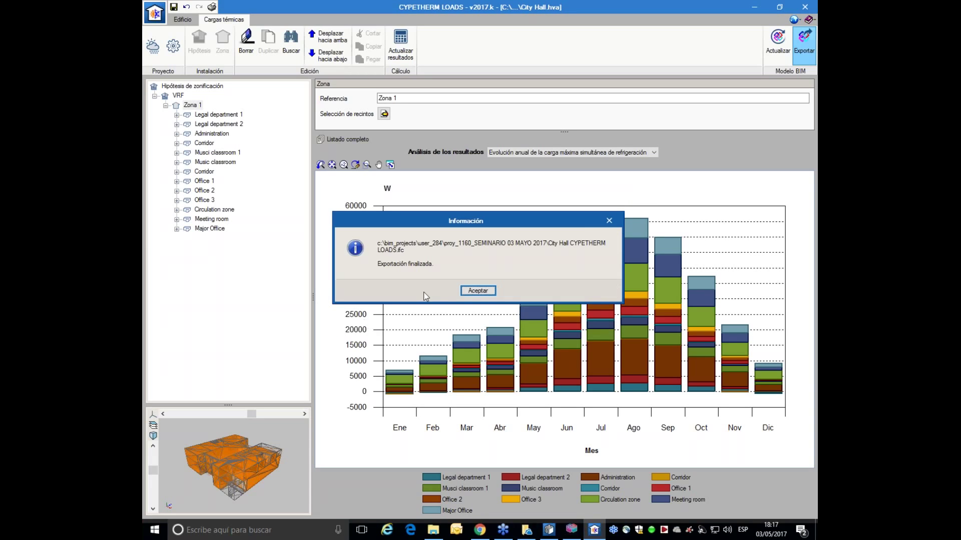
{"action": "left_click", "coordinate": [483, 290]}
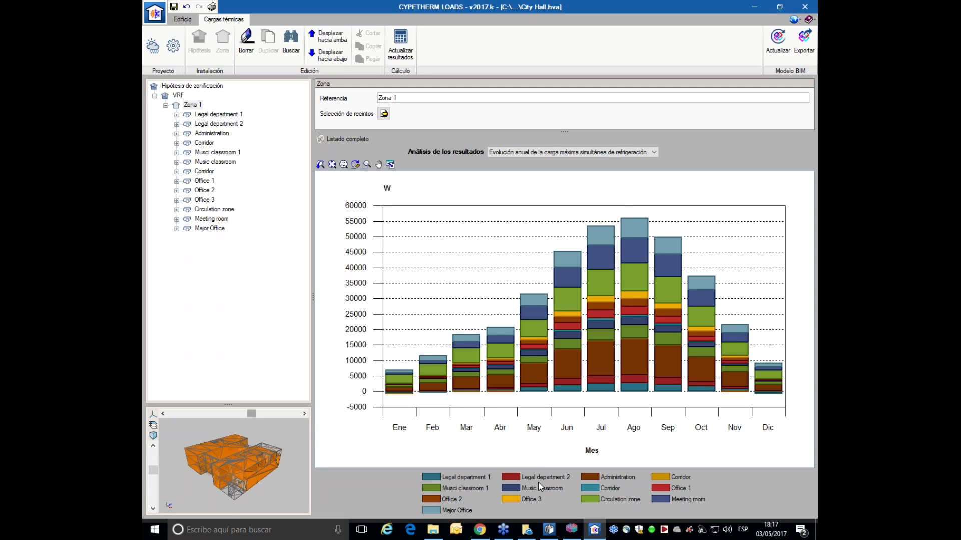
Switch to CYPETHERM HVAC and start a BIM model import from the BIMserver.center project SEMINARIO 03 MAYO 2017.
{"action": "left_click", "coordinate": [549, 530]}
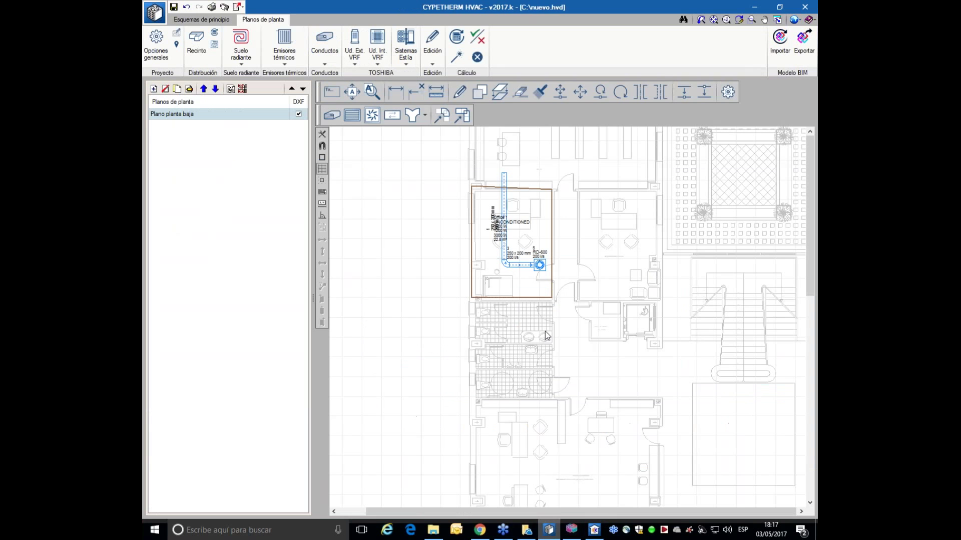
{"action": "scroll", "coordinate": [557, 238], "scroll_direction": "down", "scroll_amount": 3}
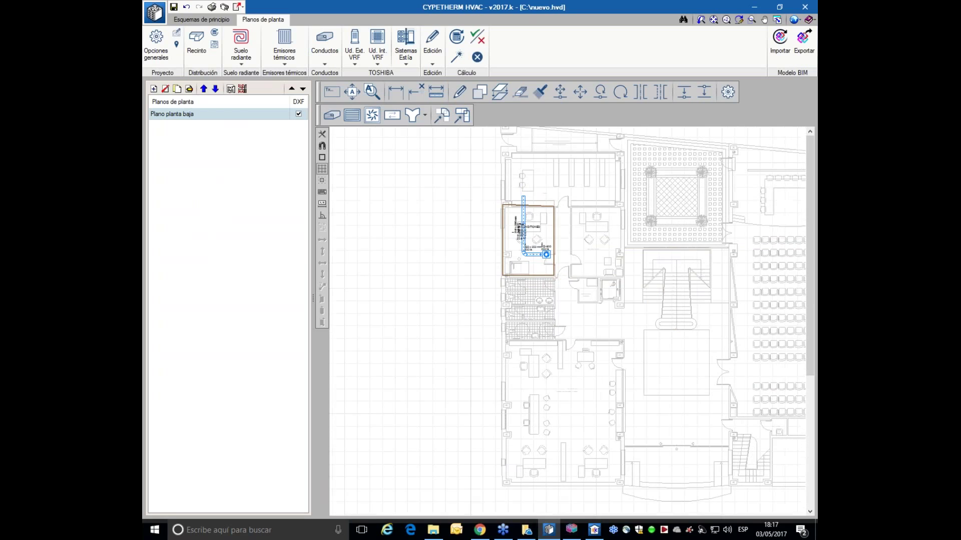
{"action": "middle_click_drag", "start_coordinate": [650, 279], "coordinate": [610, 291]}
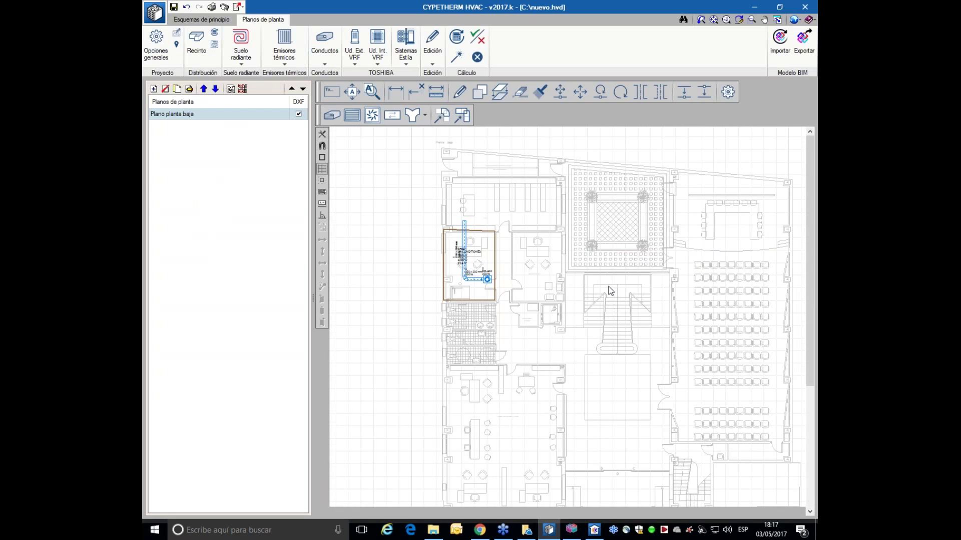
{"action": "scroll", "coordinate": [610, 291], "scroll_direction": "down", "scroll_amount": 1}
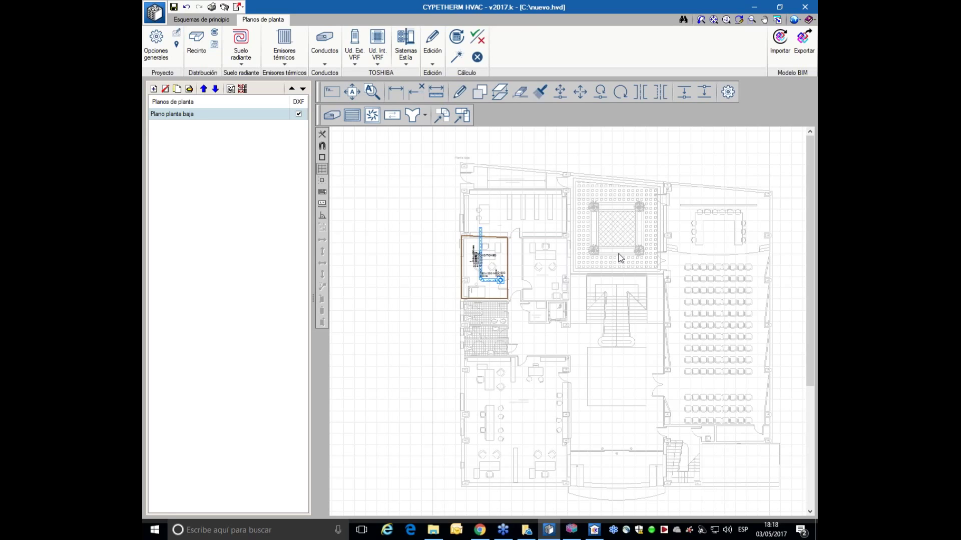
{"action": "left_click", "coordinate": [778, 46]}
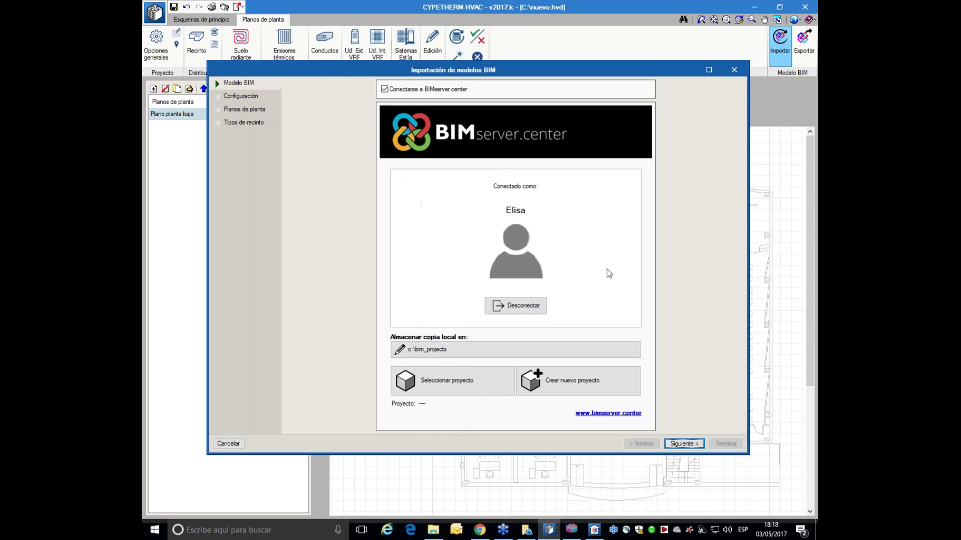
{"action": "left_click", "coordinate": [449, 386]}
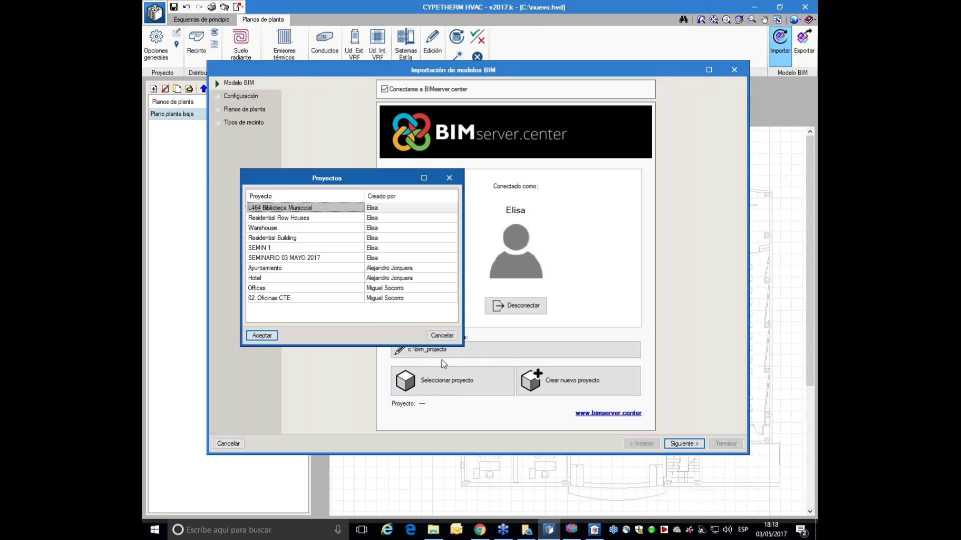
{"action": "left_click", "coordinate": [341, 258]}
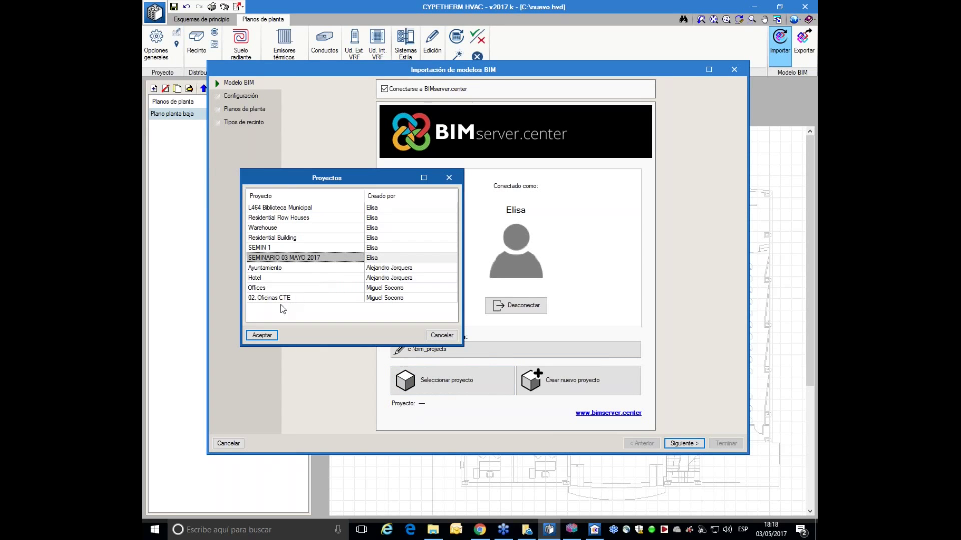
{"action": "left_click", "coordinate": [264, 336]}
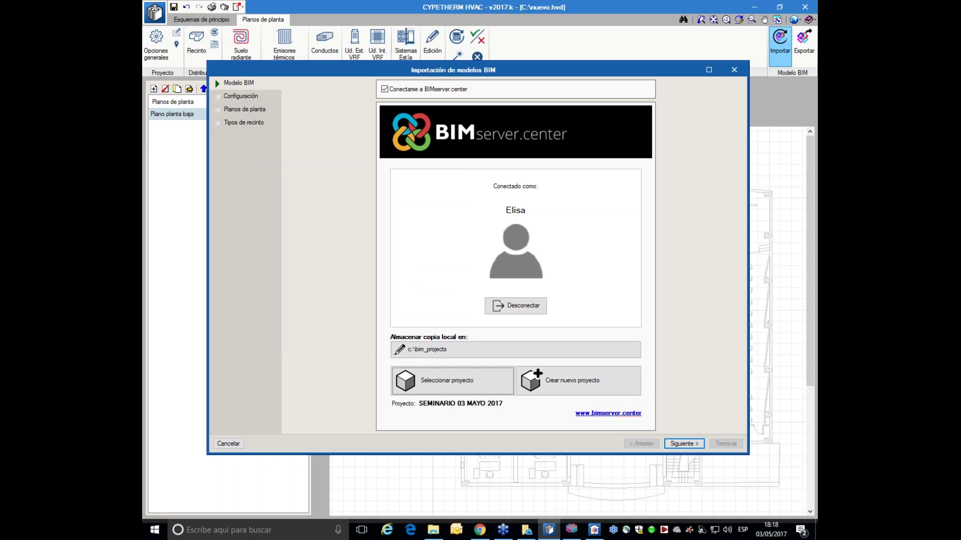
{"action": "left_click", "coordinate": [682, 443]}
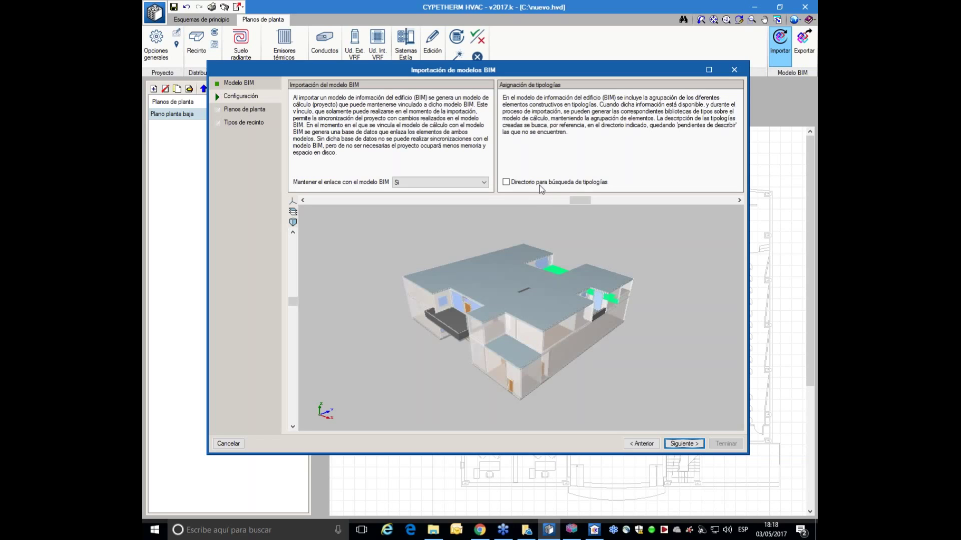
Enable the typology search directory for the import and set it to C:\CYPE Ingenieros\Library.
{"action": "left_click", "coordinate": [506, 182]}
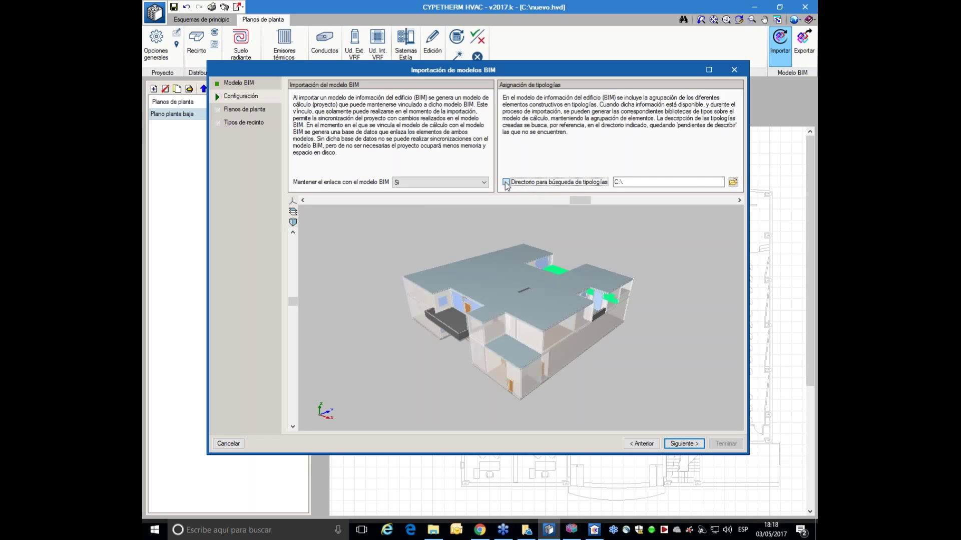
{"action": "left_click", "coordinate": [733, 183]}
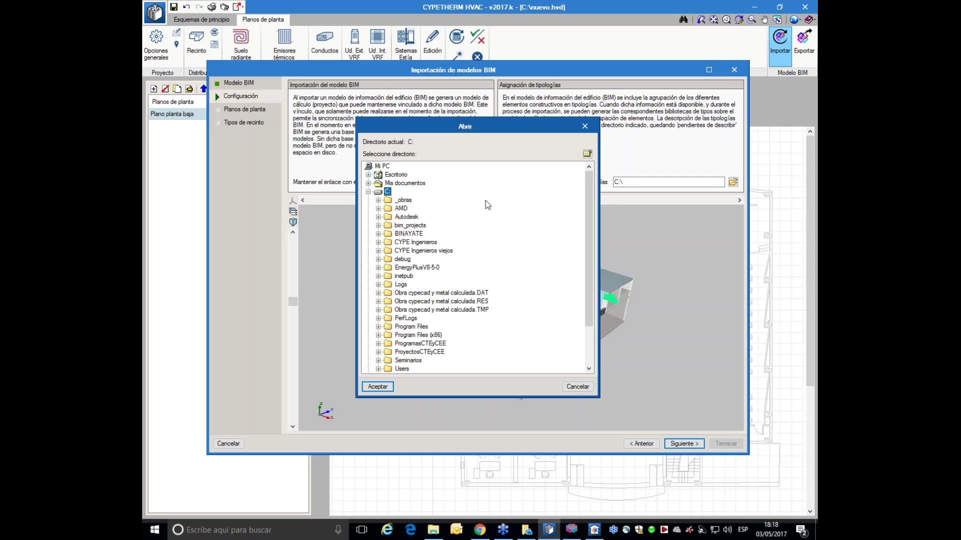
{"action": "left_click_drag", "start_coordinate": [592, 207], "coordinate": [591, 220]}
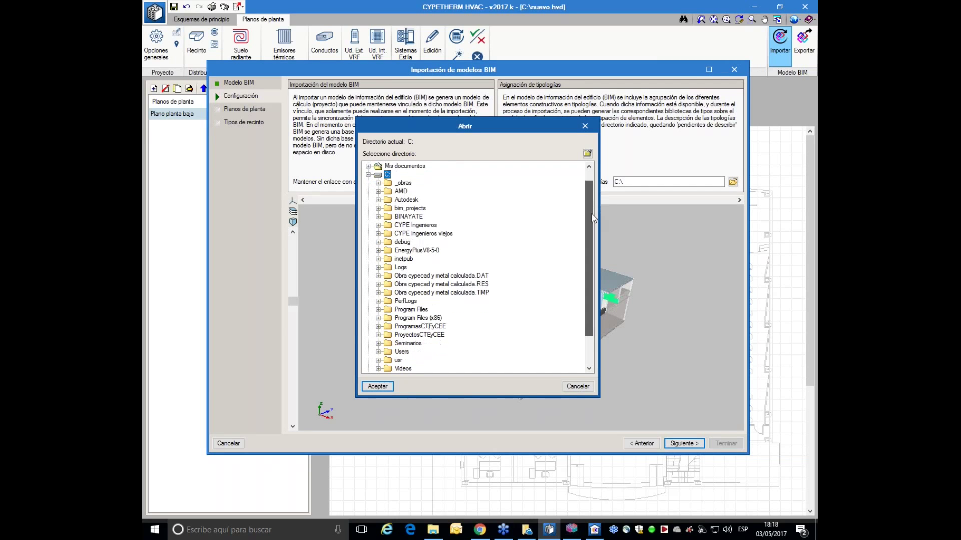
{"action": "double_click", "coordinate": [400, 226]}
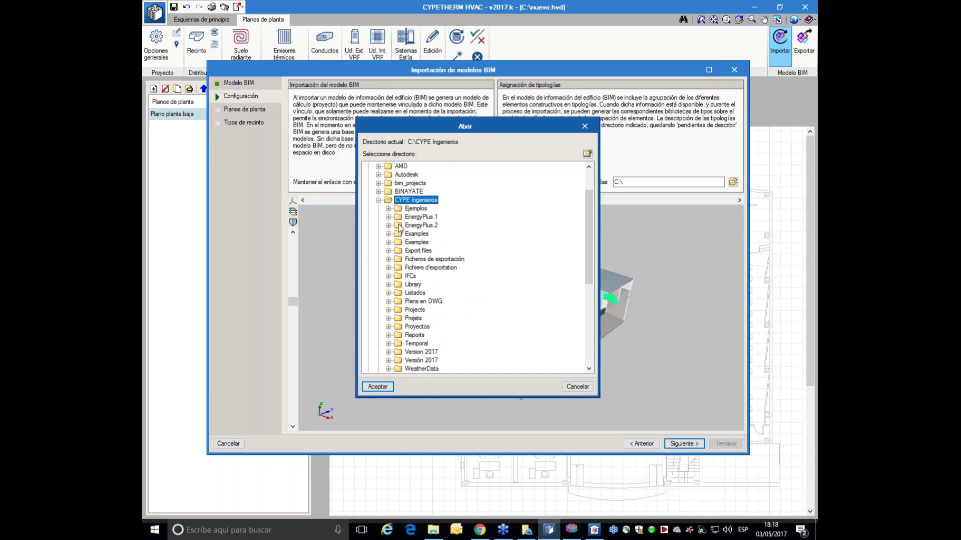
{"action": "left_click", "coordinate": [414, 284]}
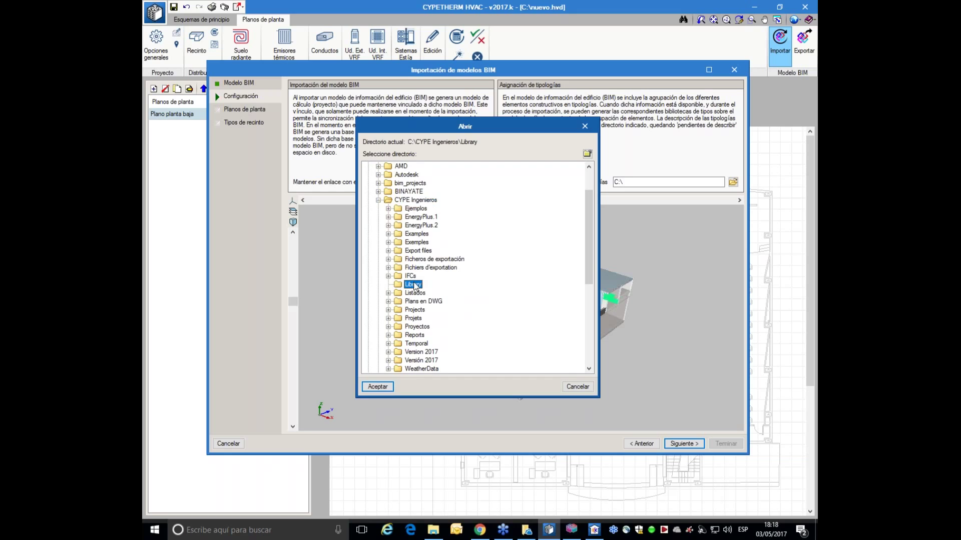
{"action": "left_click", "coordinate": [378, 387]}
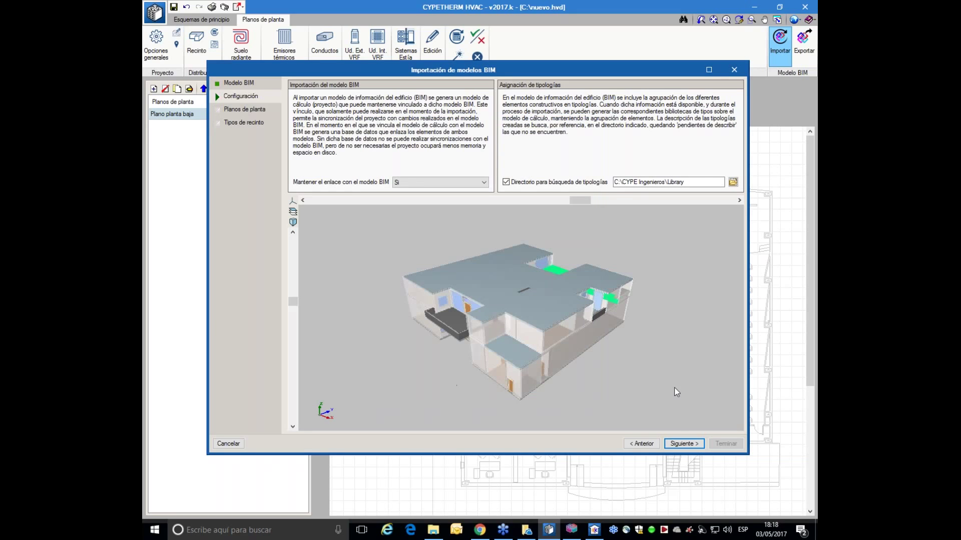
Complete the BIM import with the Roof, Floor 1 and Floor 0 plans included.
{"action": "left_click", "coordinate": [681, 443]}
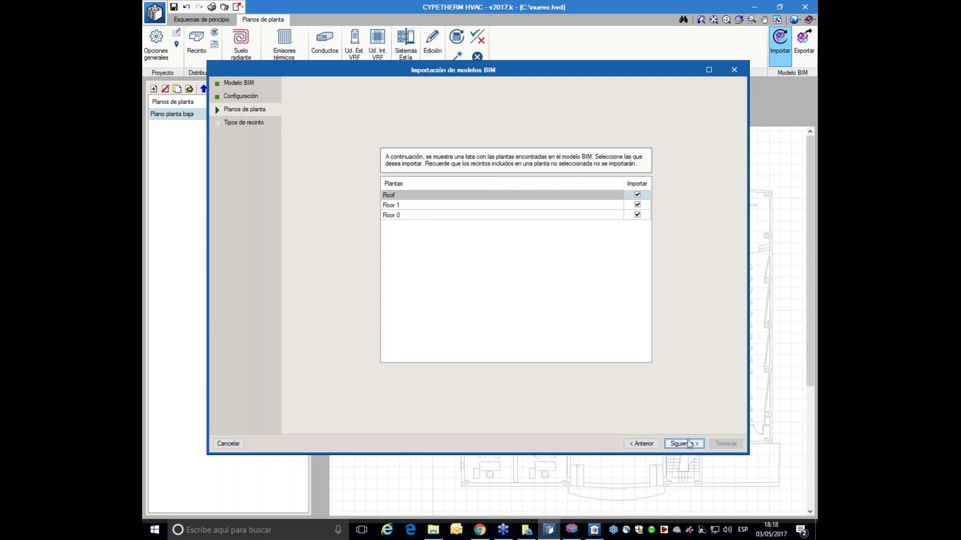
{"action": "left_click", "coordinate": [687, 443]}
{"action": "left_click", "coordinate": [715, 444]}
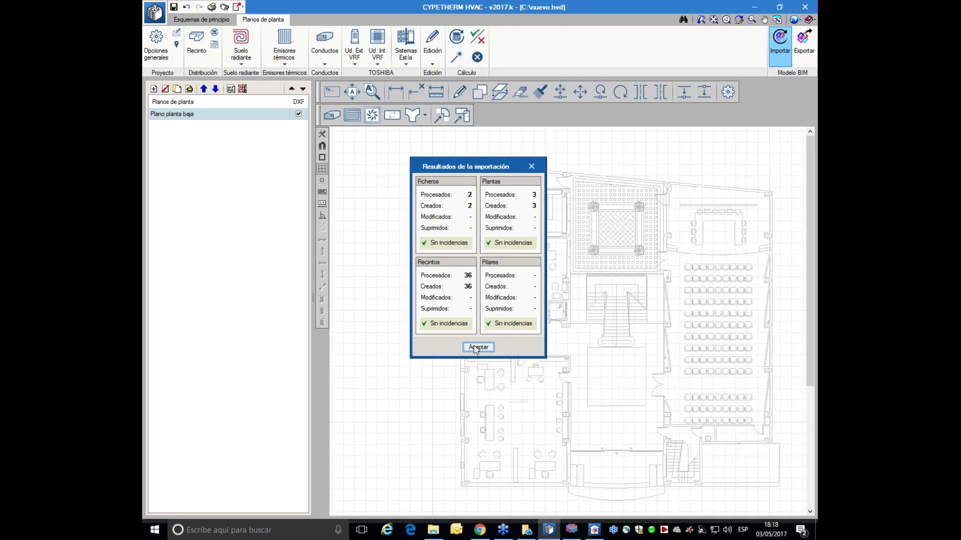
{"action": "left_click", "coordinate": [477, 344]}
{"action": "left_click", "coordinate": [478, 347]}
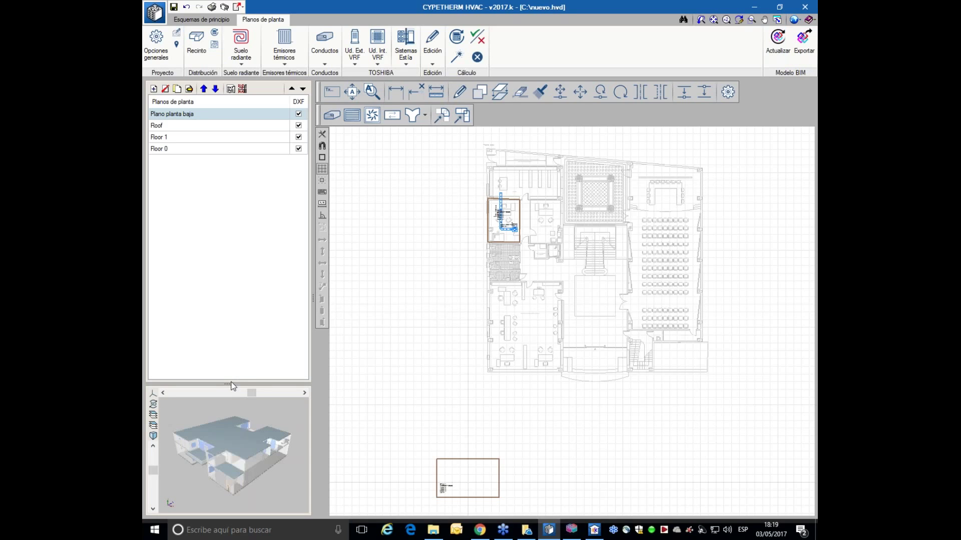
Enlarge the 3D model view, delete the Plano planta baja floor plan and display the Floor 1 plan.
{"action": "left_click_drag", "start_coordinate": [232, 385], "coordinate": [228, 216]}
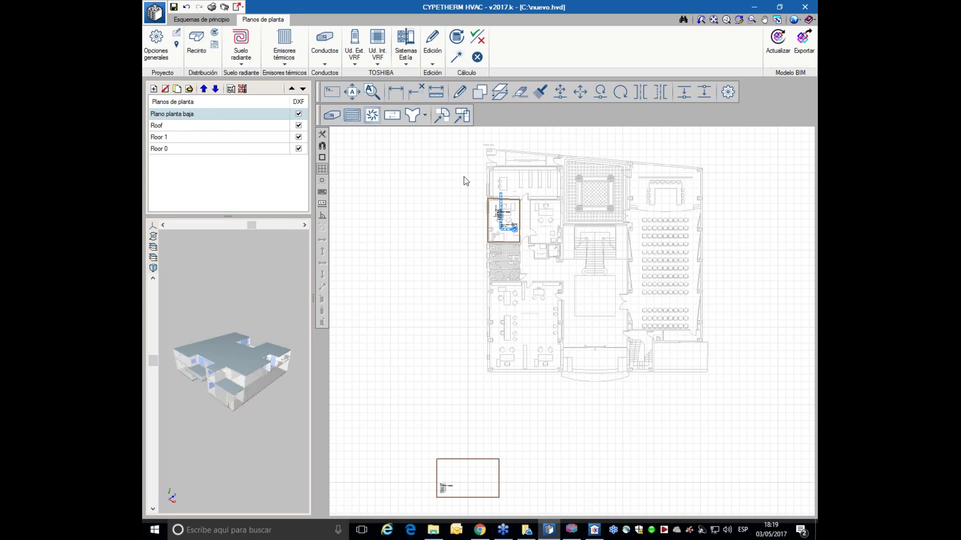
{"action": "left_click", "coordinate": [165, 89]}
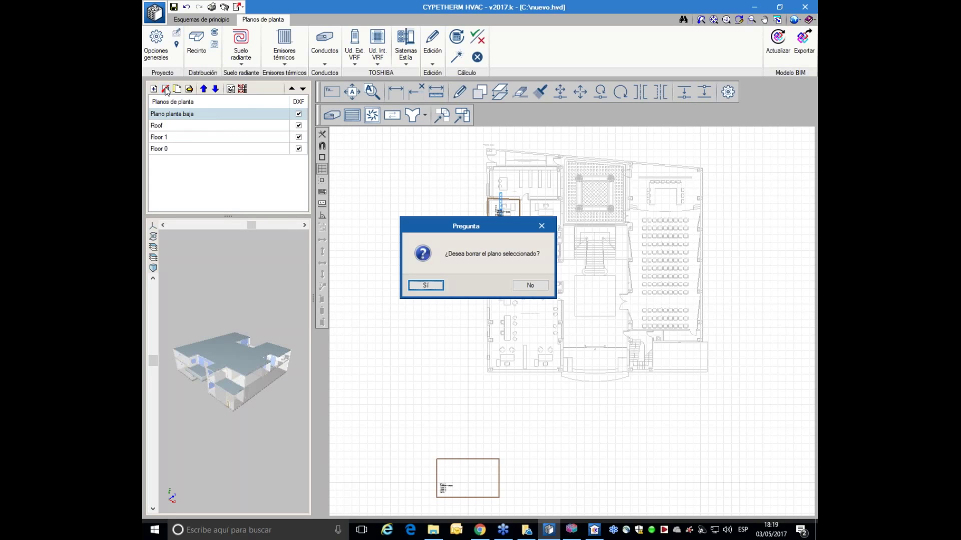
{"action": "key", "text": "Return"}
{"action": "left_click", "coordinate": [170, 124]}
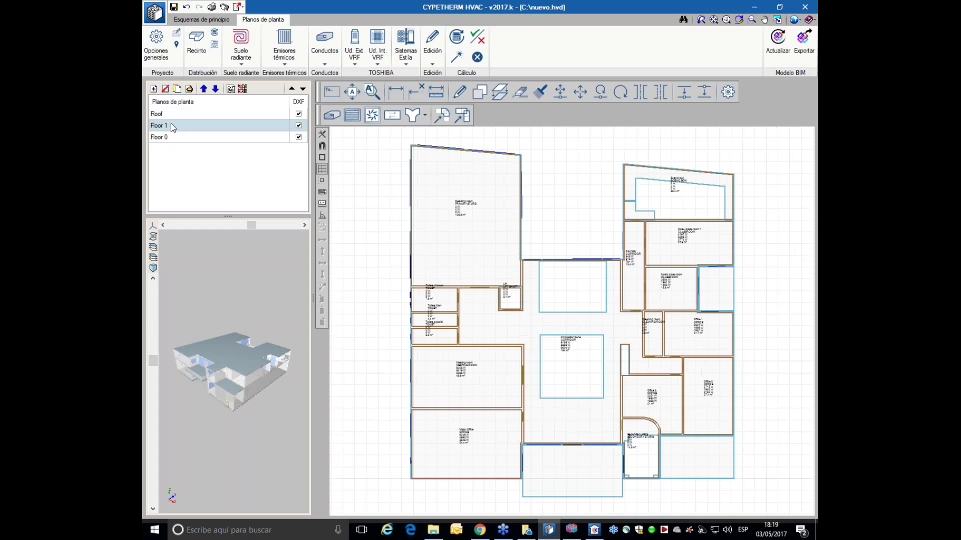
{"action": "scroll", "coordinate": [465, 210], "scroll_direction": "up", "scroll_amount": 1}
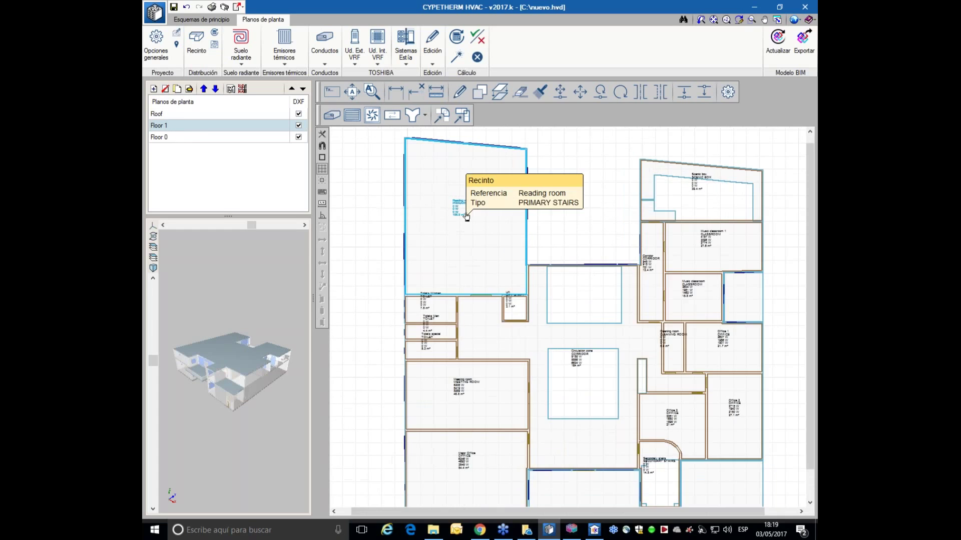
Examine the room load labels on the Floor 1 plan and the Administration office labels on Floor 0.
{"action": "scroll", "coordinate": [458, 401], "scroll_direction": "up", "scroll_amount": 4}
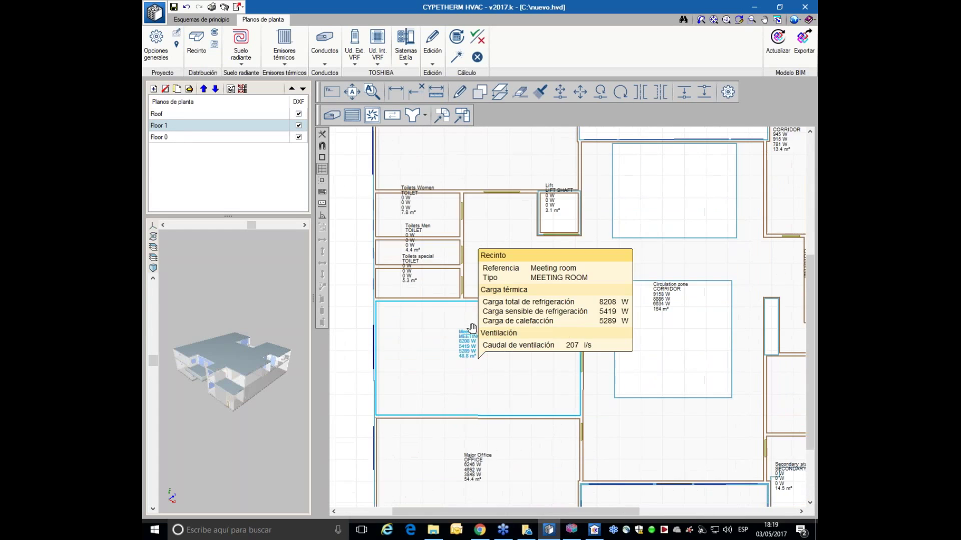
{"action": "scroll", "coordinate": [600, 340], "scroll_direction": "down", "scroll_amount": 2}
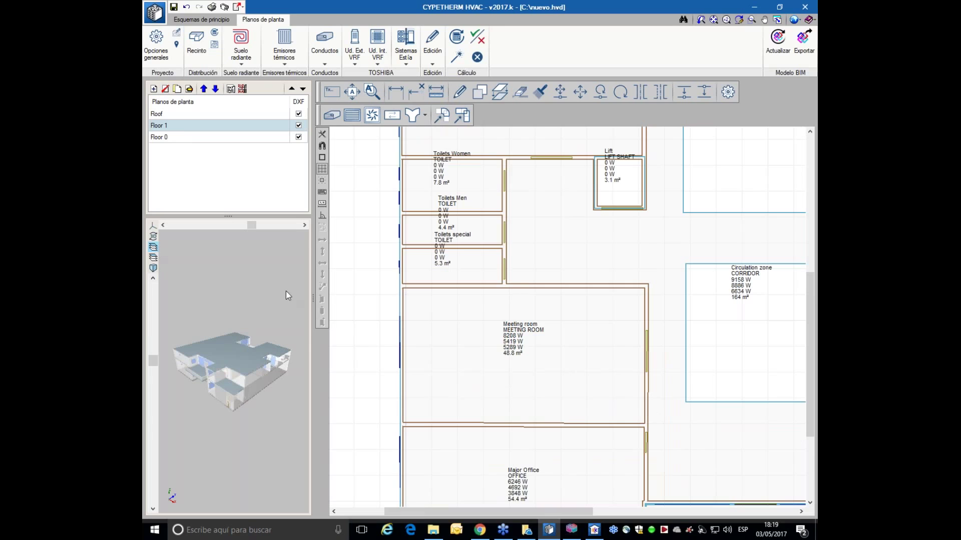
{"action": "left_click", "coordinate": [178, 137]}
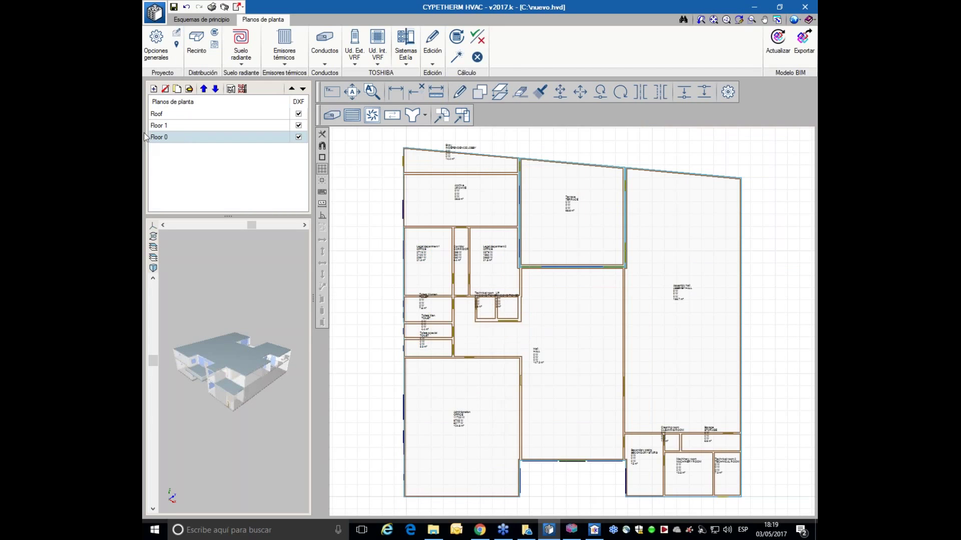
{"action": "scroll", "coordinate": [495, 389], "scroll_direction": "up", "scroll_amount": 3}
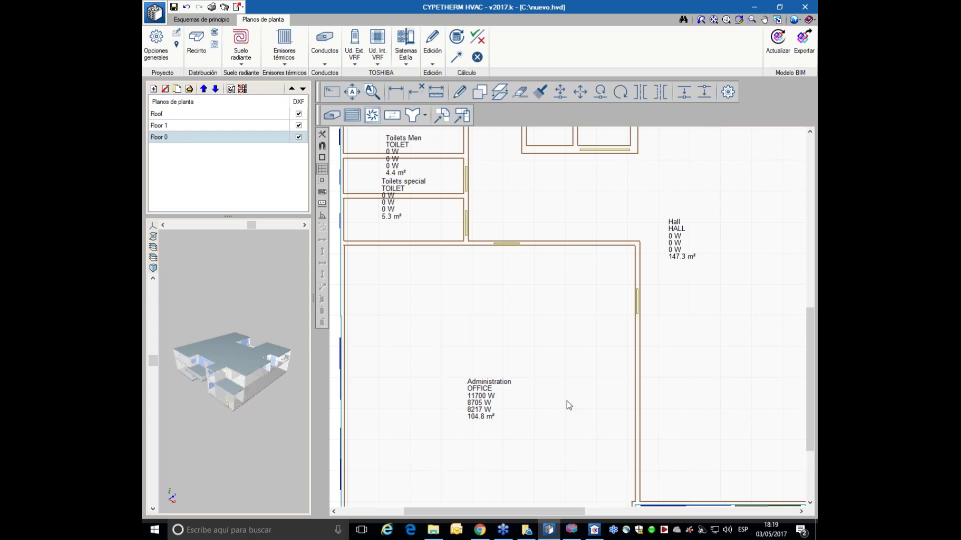
{"action": "mouse_move", "coordinate": [497, 403]}
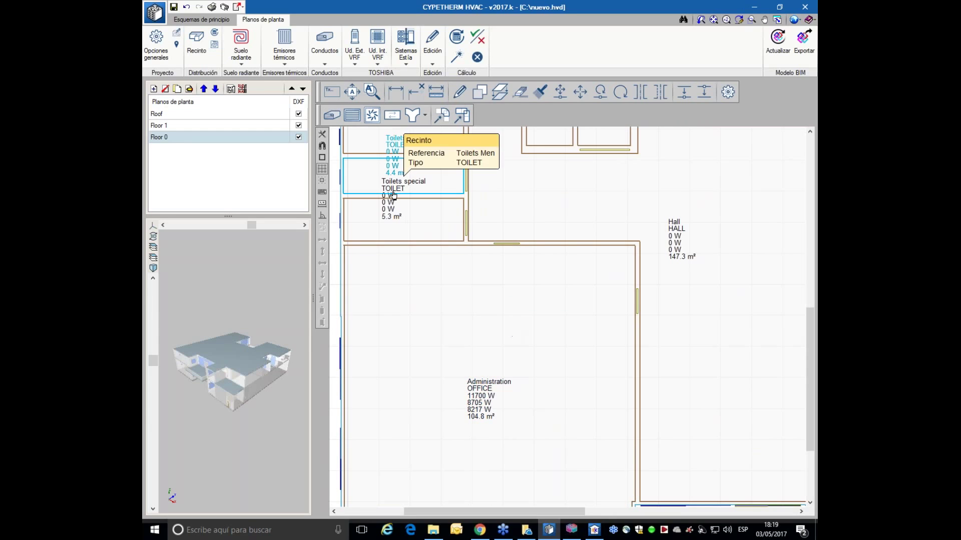
Add the ventilation flow rate (Caudal de ventilación) to the room information drawn on the floor plans.
{"action": "left_click", "coordinate": [154, 52]}
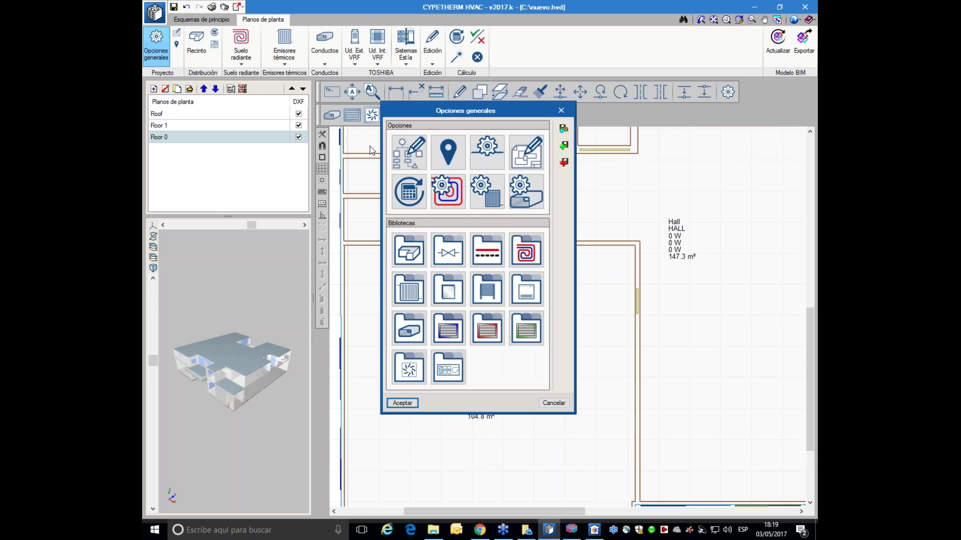
{"action": "left_click", "coordinate": [530, 144]}
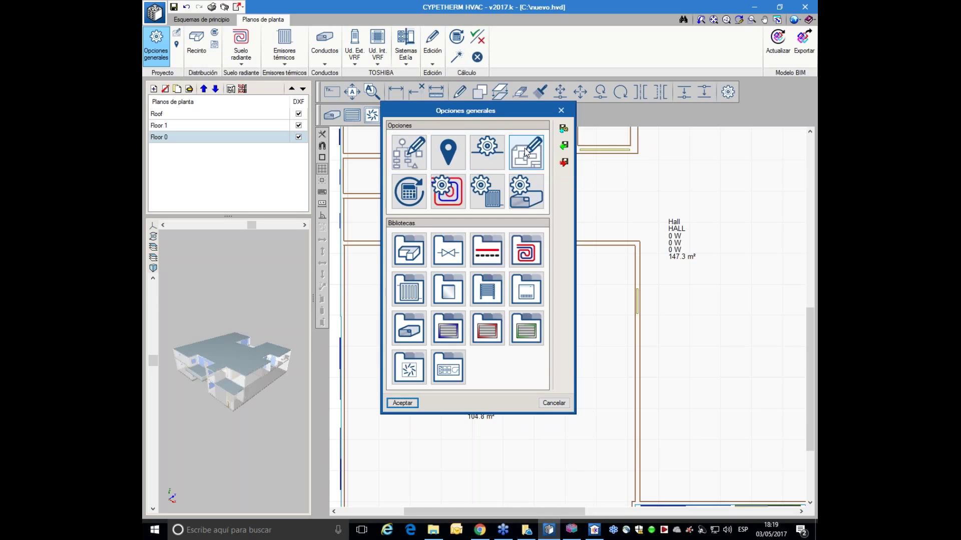
{"action": "left_click", "coordinate": [525, 149]}
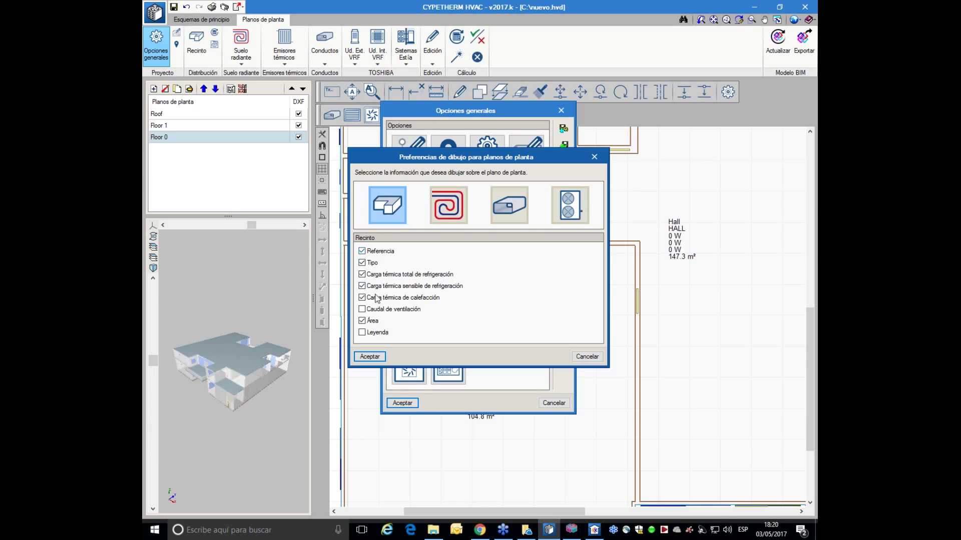
{"action": "left_click", "coordinate": [363, 310]}
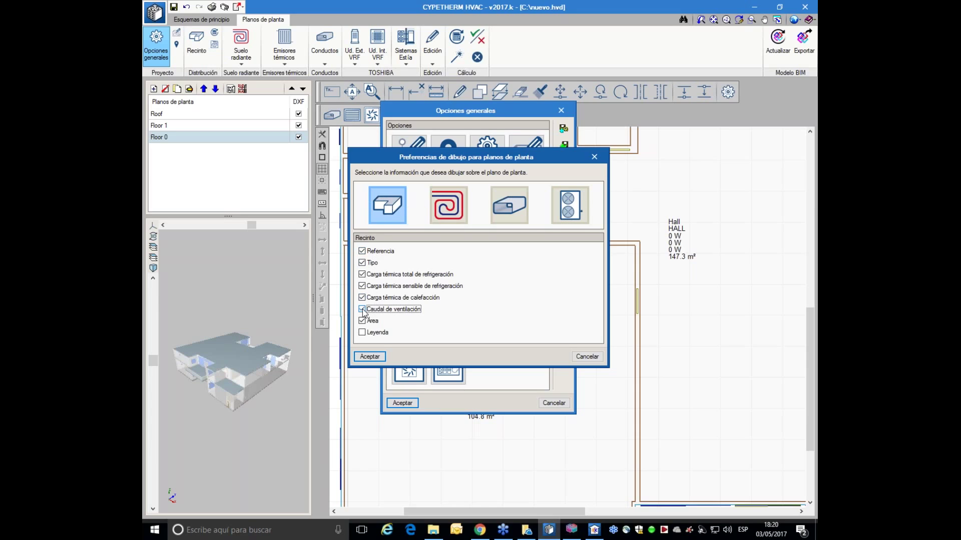
{"action": "left_click", "coordinate": [369, 357]}
{"action": "left_click", "coordinate": [402, 403]}
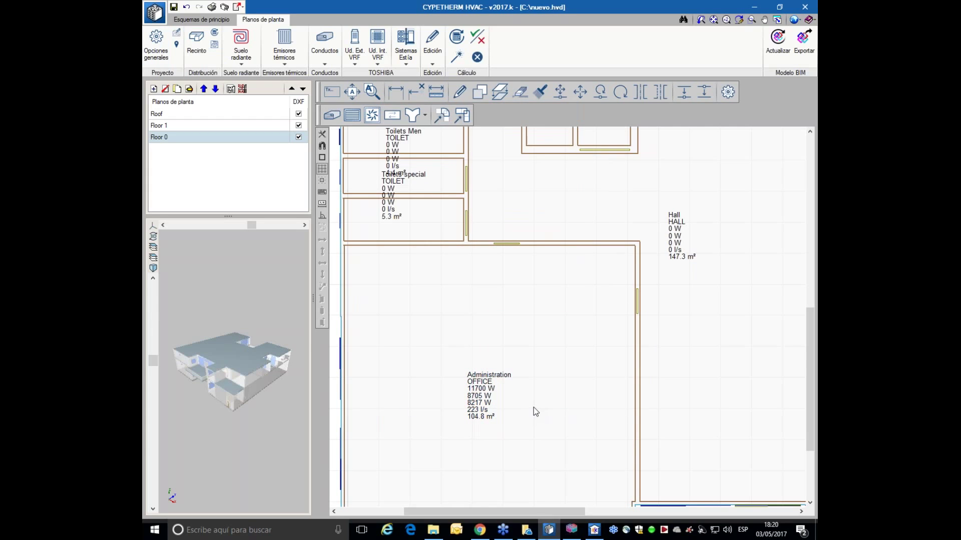
Look over the Floor 0 rooms and their loads, view the ESQUEMA DE PRINCIPIO sheet and return to the floor plans.
{"action": "scroll", "coordinate": [533, 407], "scroll_direction": "down", "scroll_amount": 3}
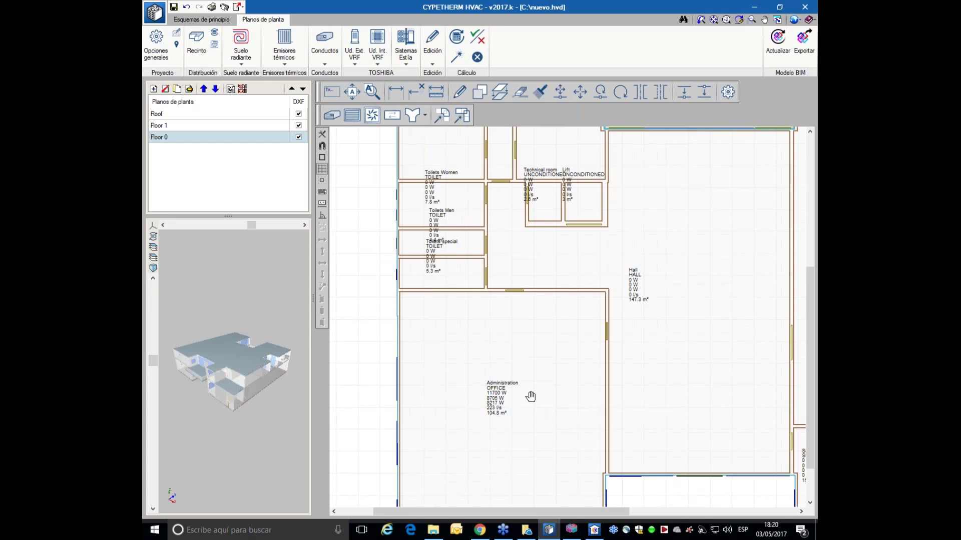
{"action": "middle_click_drag", "start_coordinate": [530, 395], "coordinate": [529, 377]}
{"action": "scroll", "coordinate": [531, 385], "scroll_direction": "down", "scroll_amount": 1}
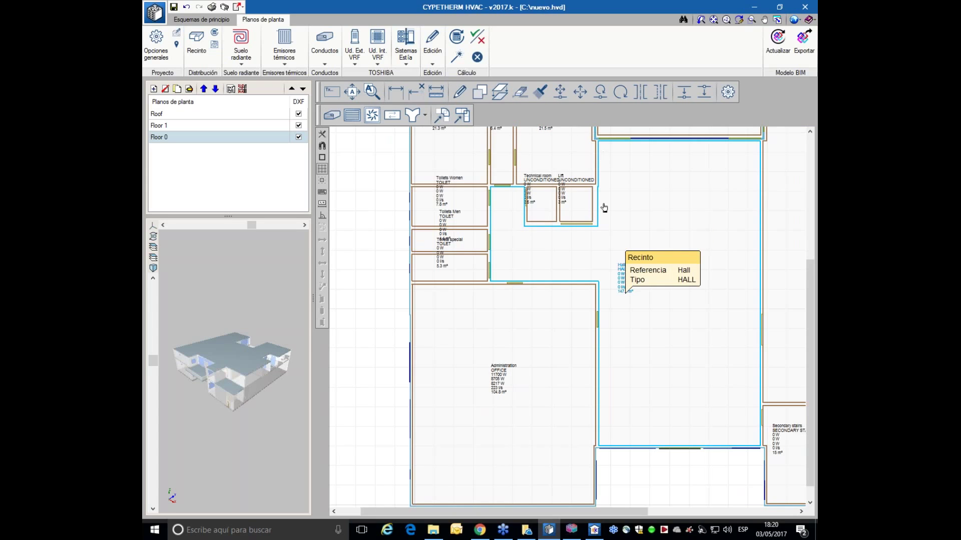
{"action": "scroll", "coordinate": [608, 235], "scroll_direction": "down", "scroll_amount": 1}
{"action": "middle_click_drag", "start_coordinate": [612, 246], "coordinate": [571, 257]}
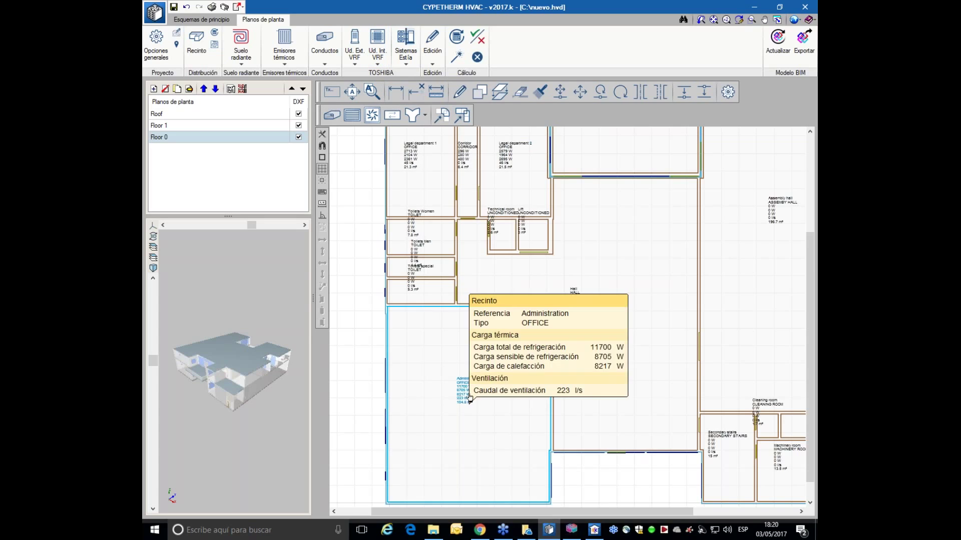
{"action": "left_click", "coordinate": [199, 20]}
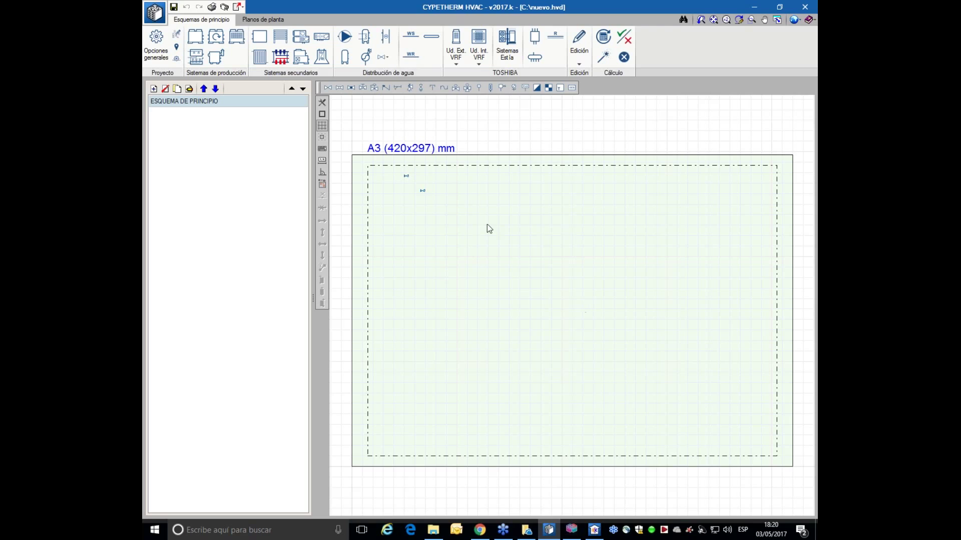
{"action": "left_click", "coordinate": [264, 22]}
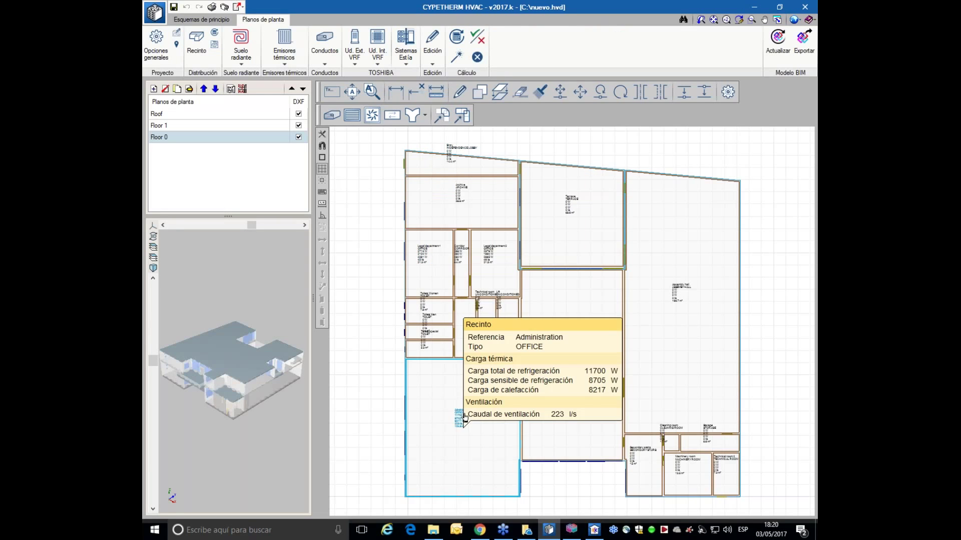
Preview the Planta 1 and Planta baja DWG templates and make Planta baja visible on Floor 0.
{"action": "left_click", "coordinate": [232, 88]}
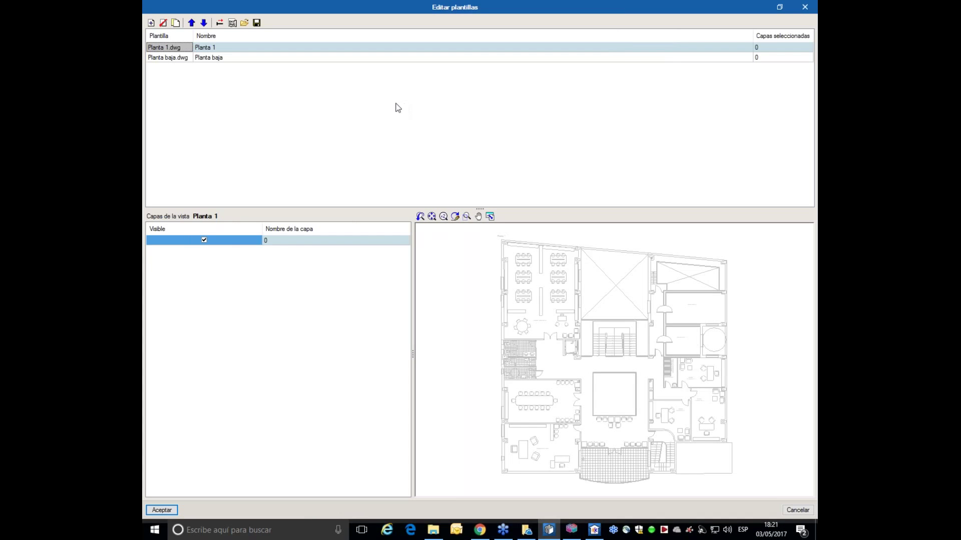
{"action": "left_click", "coordinate": [257, 57]}
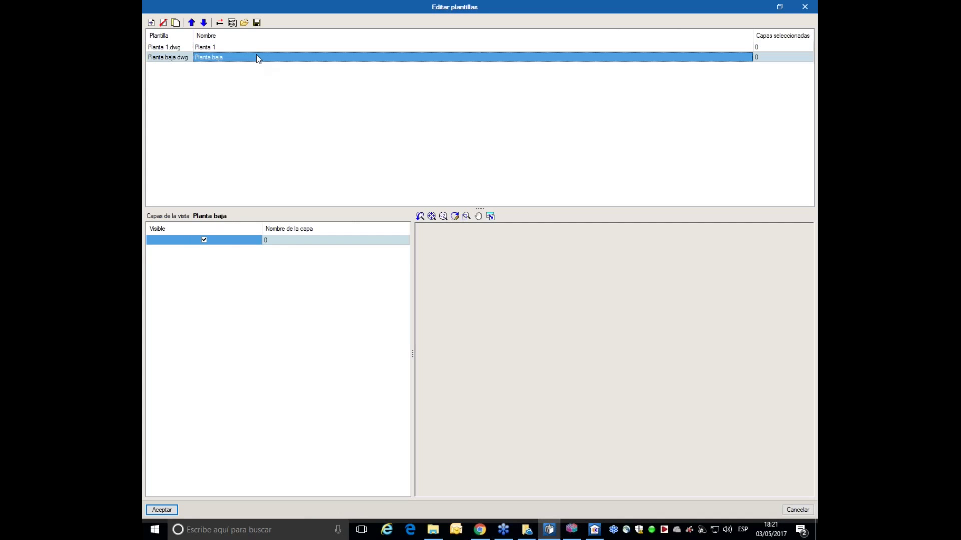
{"action": "left_click", "coordinate": [162, 510]}
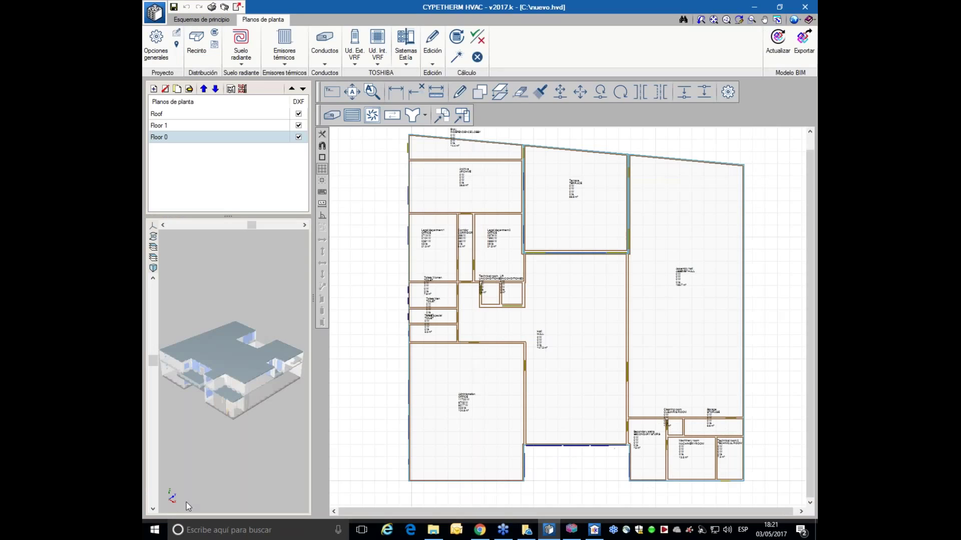
{"action": "left_click", "coordinate": [232, 90]}
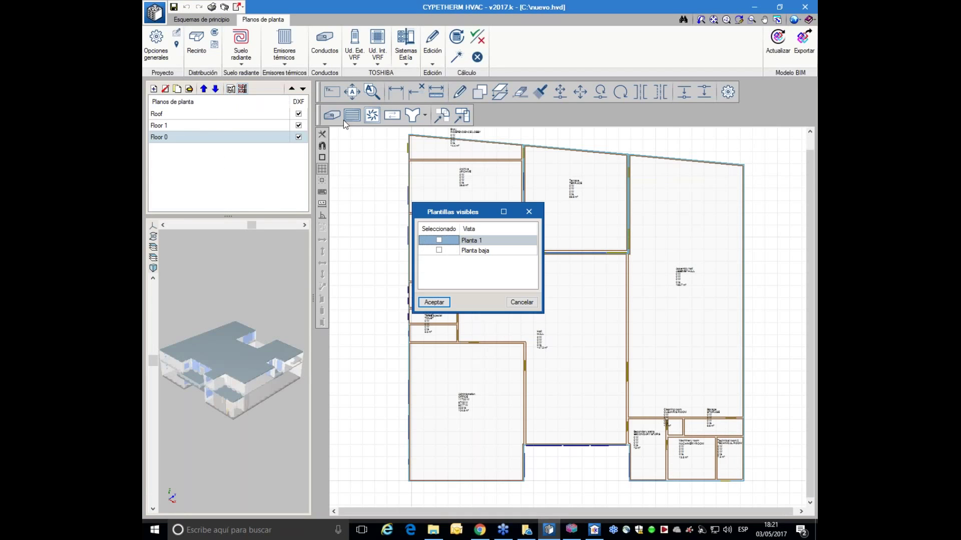
{"action": "left_click", "coordinate": [439, 251]}
{"action": "left_click", "coordinate": [433, 303]}
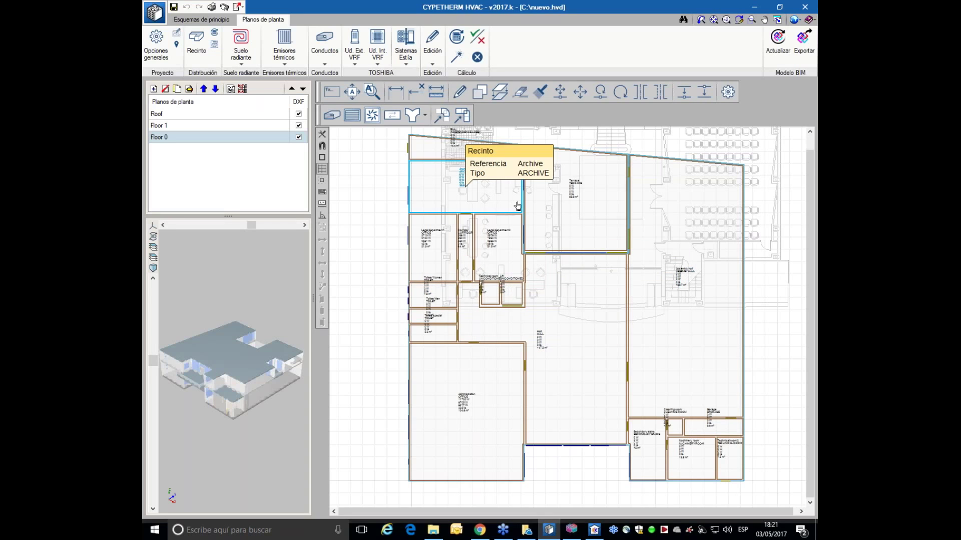
Set the drawing origin of the Planta 1 template at the building's lower-left corner and accept the template changes.
{"action": "left_click", "coordinate": [230, 90]}
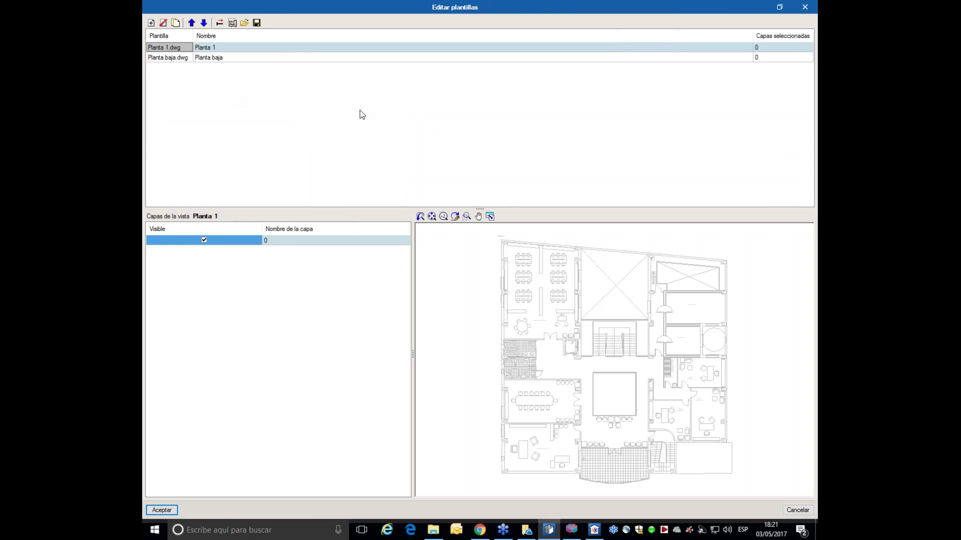
{"action": "left_click", "coordinate": [220, 23]}
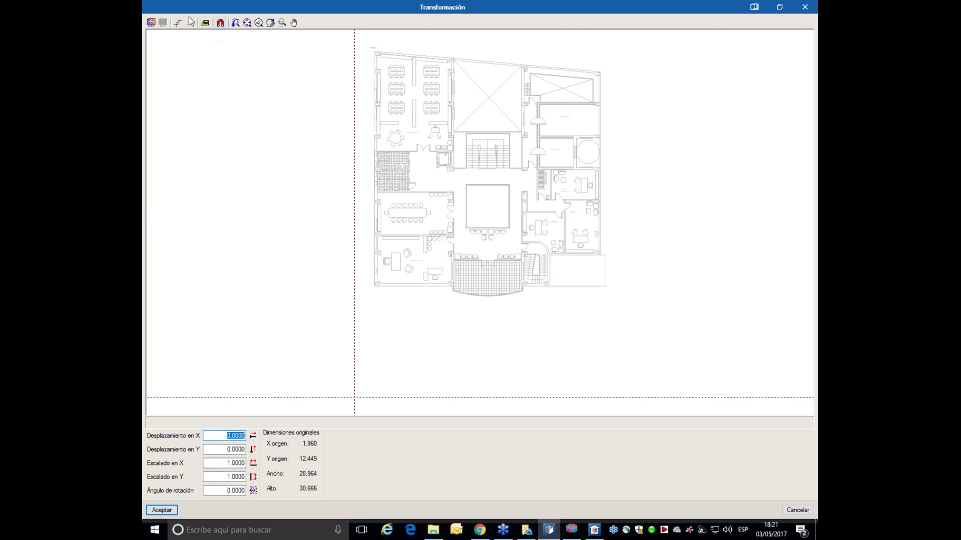
{"action": "left_click", "coordinate": [178, 23]}
{"action": "scroll", "coordinate": [390, 287], "scroll_direction": "up", "scroll_amount": 2}
{"action": "scroll", "coordinate": [387, 288], "scroll_direction": "up", "scroll_amount": 1}
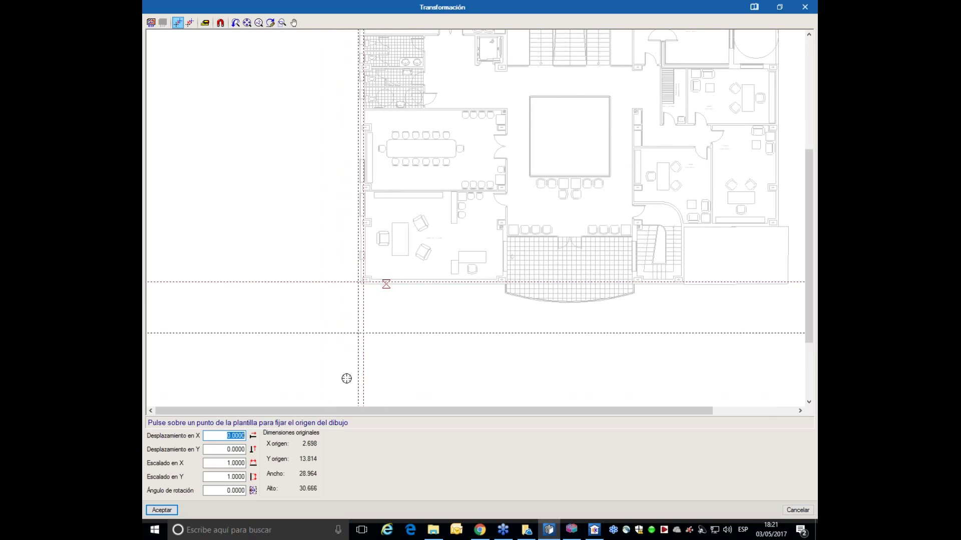
{"action": "left_click", "coordinate": [173, 510]}
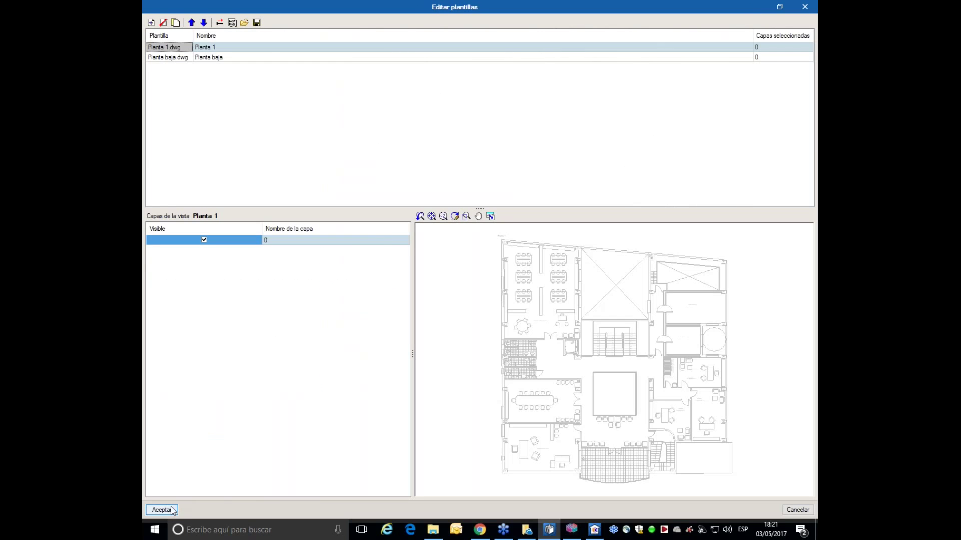
{"action": "left_click", "coordinate": [172, 510]}
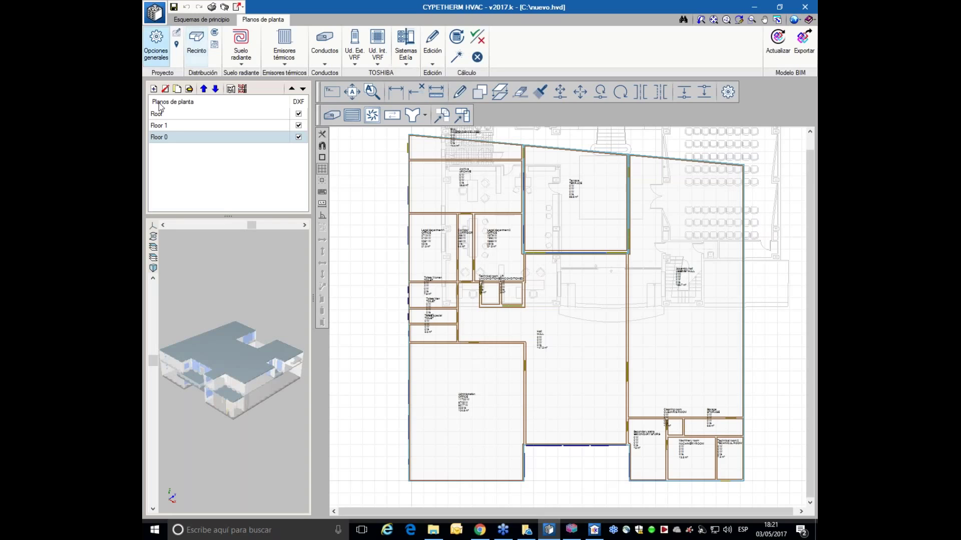
Set the drawing origin of the Planta baja template at the building's lower-left corner and accept the template changes.
{"action": "left_click", "coordinate": [230, 89]}
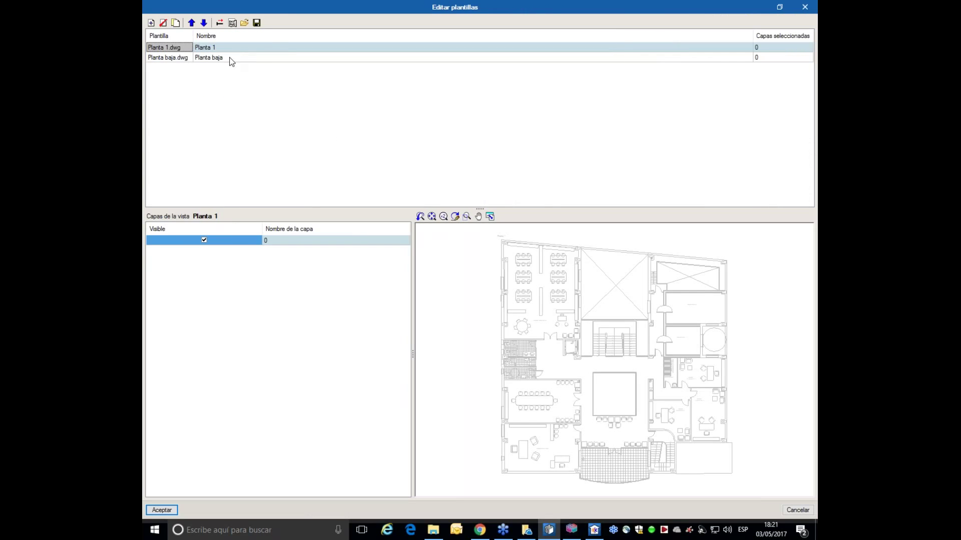
{"action": "left_click", "coordinate": [226, 58]}
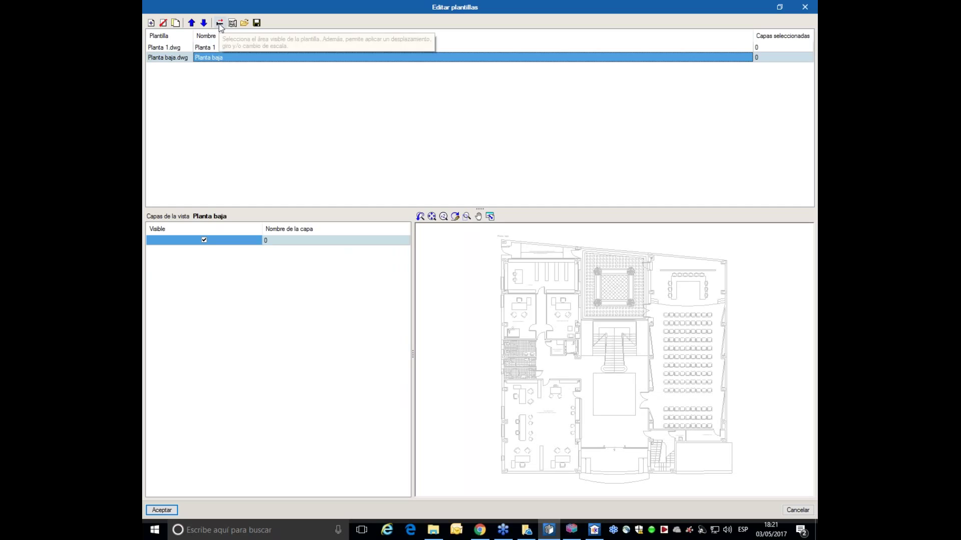
{"action": "left_click", "coordinate": [220, 22]}
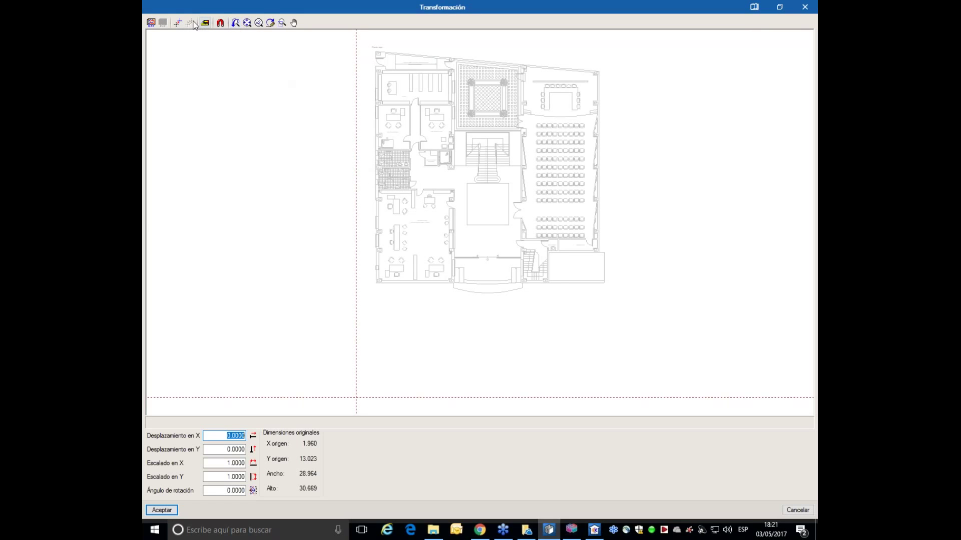
{"action": "left_click", "coordinate": [177, 22]}
{"action": "scroll", "coordinate": [399, 282], "scroll_direction": "up", "scroll_amount": 2}
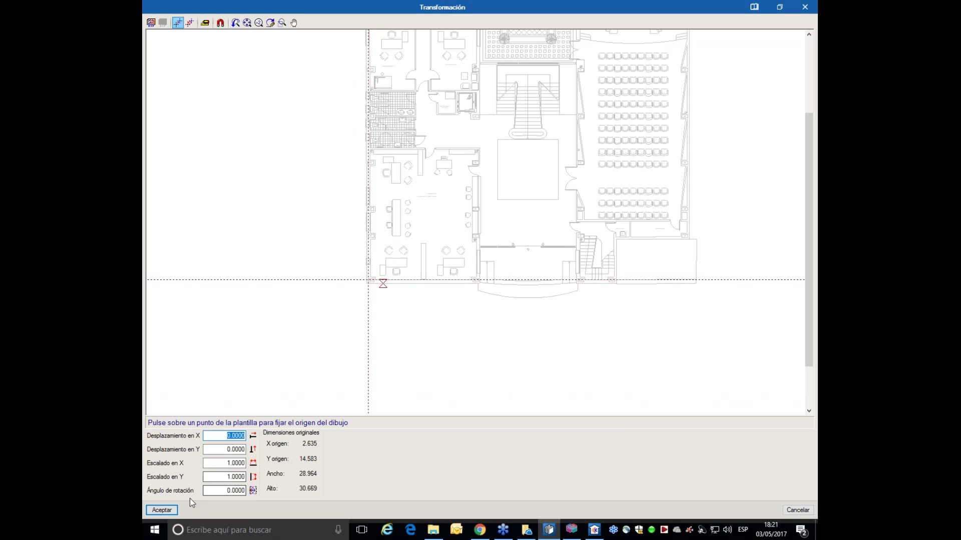
{"action": "left_click", "coordinate": [170, 509]}
{"action": "left_click", "coordinate": [165, 510]}
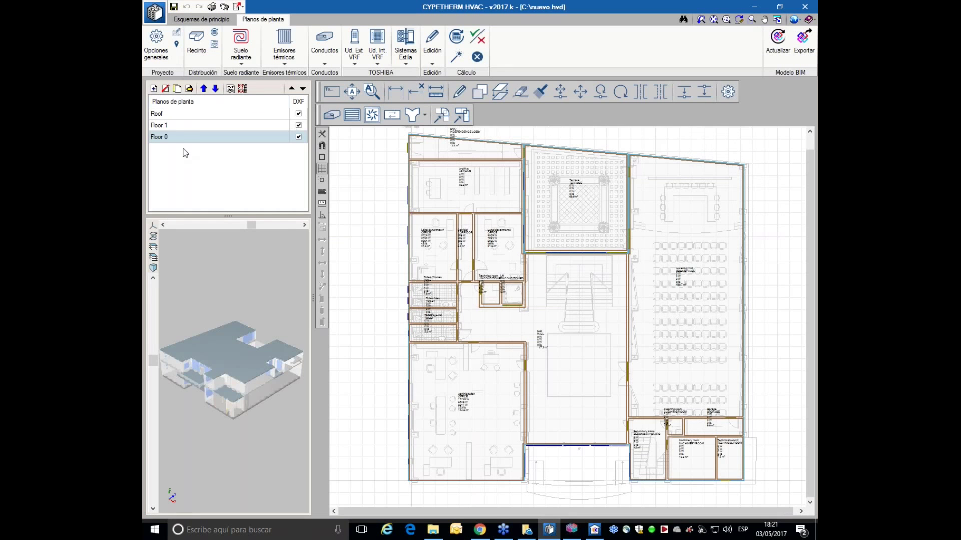
Make the Planta 1 template visible on Floor 1, then return to the Administration office on the Floor 0 plan.
{"action": "left_click", "coordinate": [177, 126]}
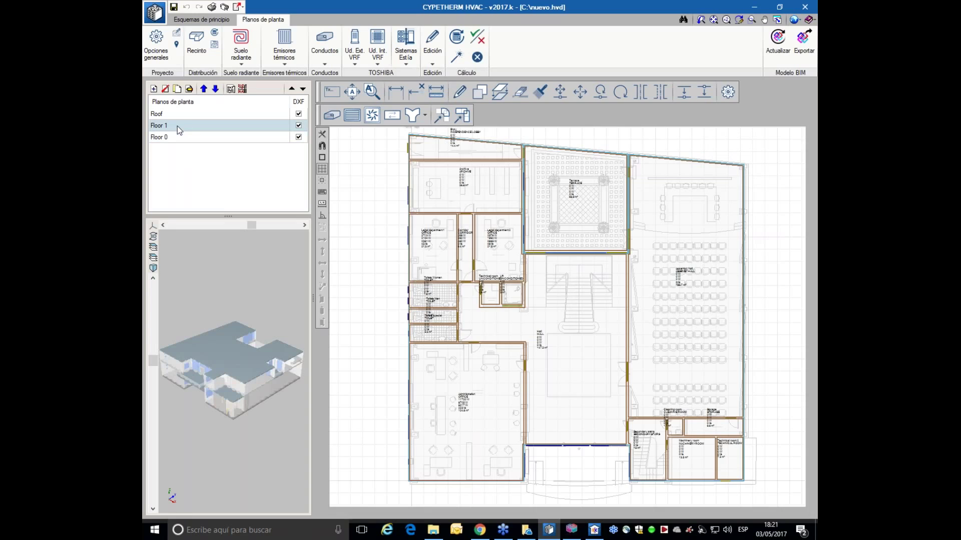
{"action": "left_click", "coordinate": [242, 90]}
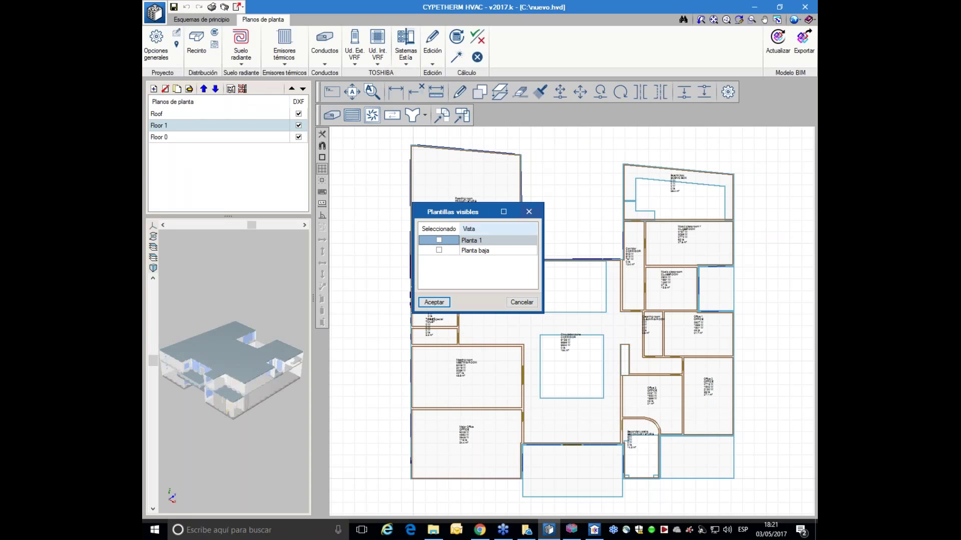
{"action": "left_click", "coordinate": [434, 302]}
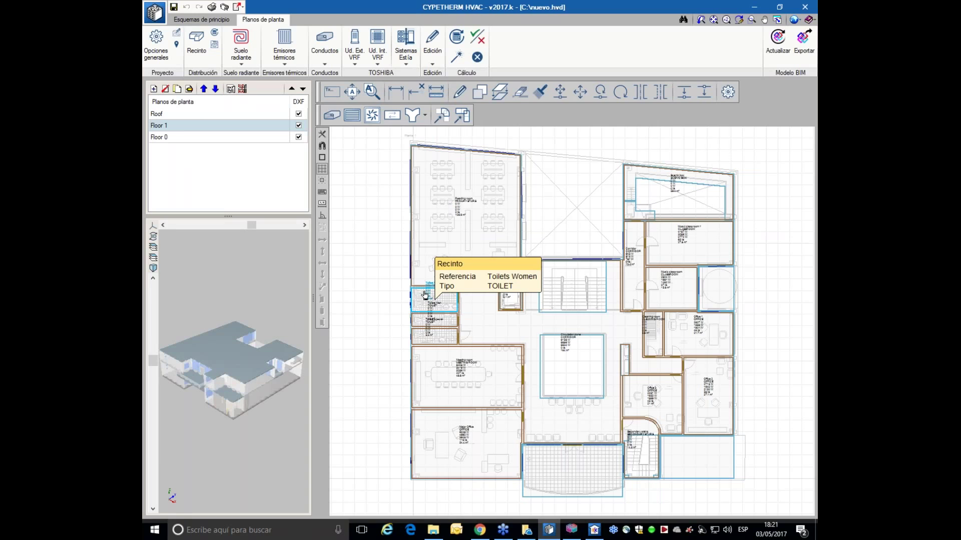
{"action": "left_click", "coordinate": [167, 138]}
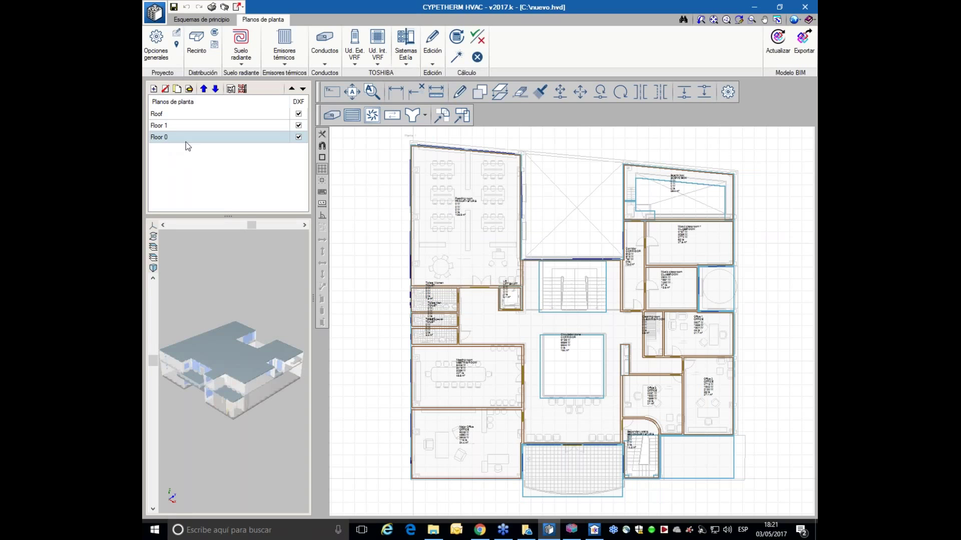
{"action": "scroll", "coordinate": [452, 430], "scroll_direction": "up", "scroll_amount": 4}
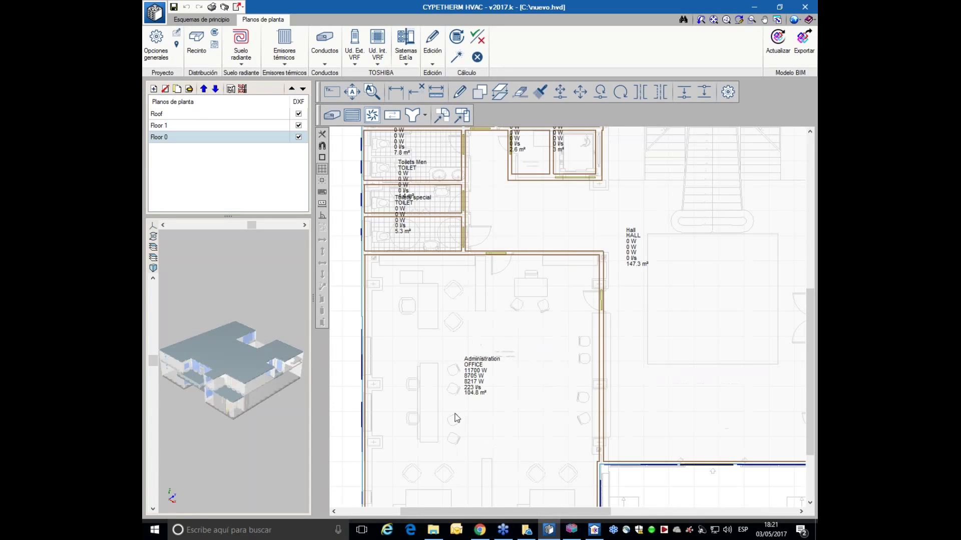
Examine the rooms and their thermal loads on the Floor 0 plan, from the Administration office to the Assembly hall.
{"action": "mouse_move", "coordinate": [462, 396]}
{"action": "scroll", "coordinate": [463, 395], "scroll_direction": "down", "scroll_amount": 2}
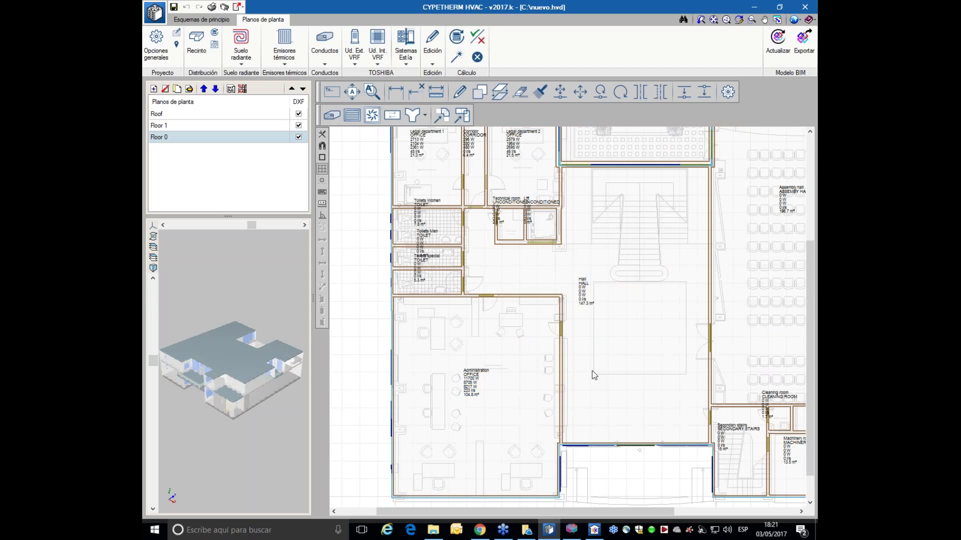
{"action": "scroll", "coordinate": [494, 392], "scroll_direction": "up", "scroll_amount": 1}
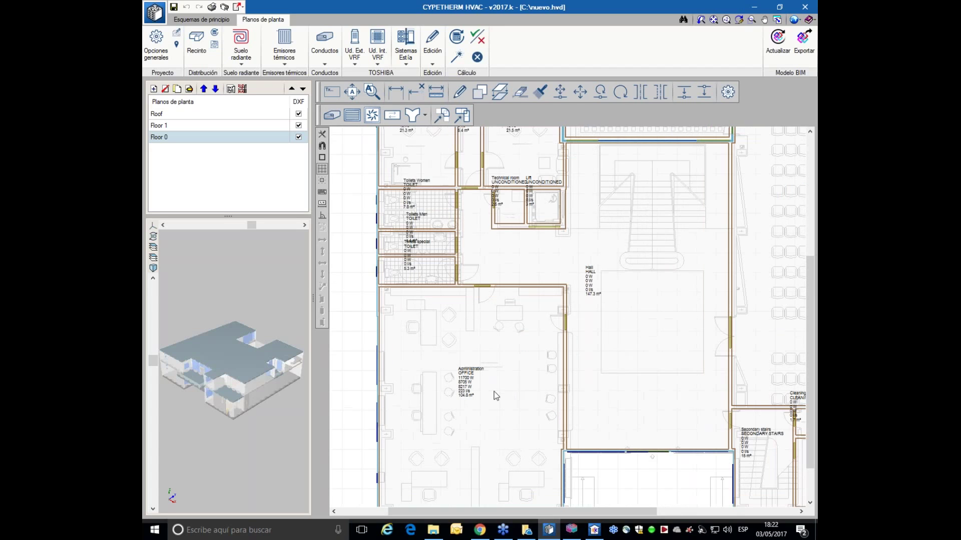
{"action": "scroll", "coordinate": [496, 397], "scroll_direction": "up", "scroll_amount": 1}
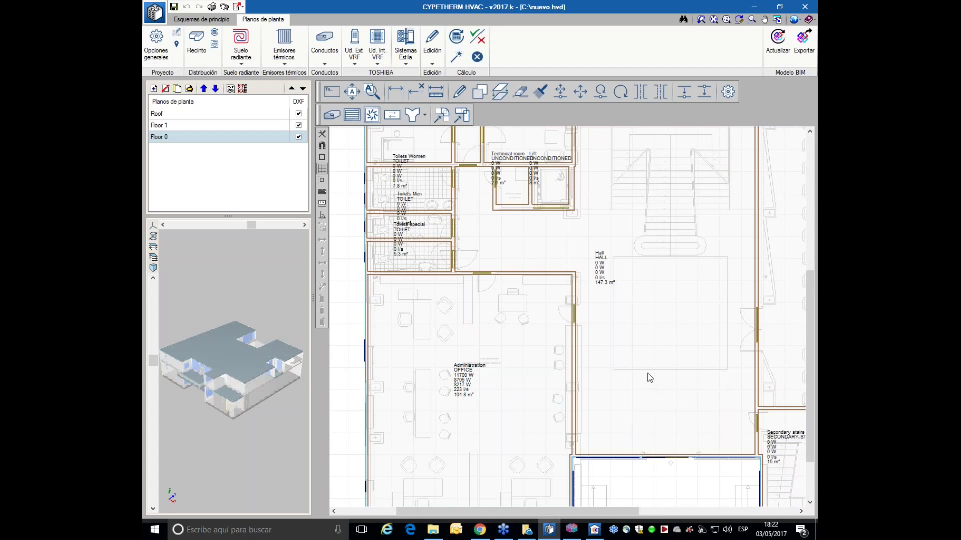
{"action": "scroll", "coordinate": [635, 371], "scroll_direction": "down", "scroll_amount": 2}
{"action": "scroll", "coordinate": [632, 366], "scroll_direction": "up", "scroll_amount": 1}
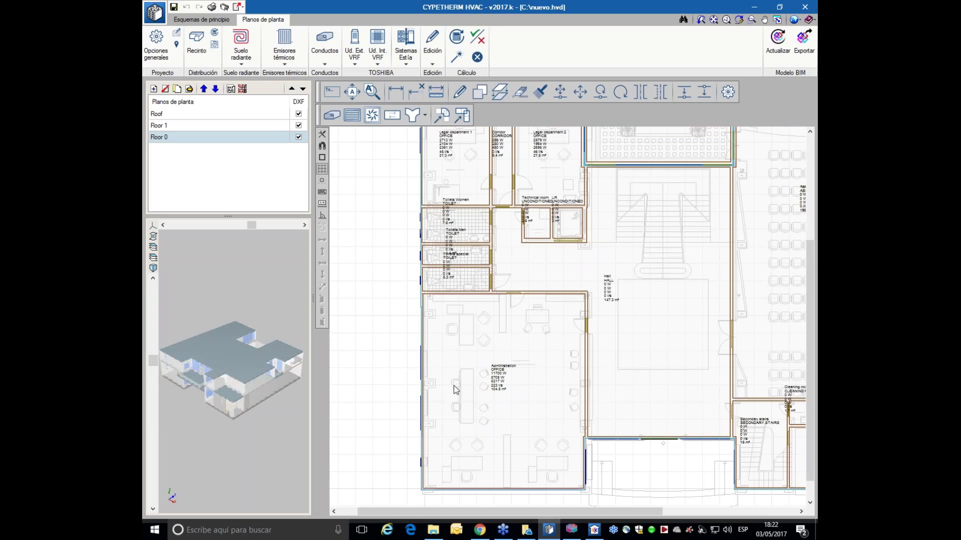
{"action": "scroll", "coordinate": [632, 313], "scroll_direction": "down", "scroll_amount": 2}
{"action": "scroll", "coordinate": [586, 356], "scroll_direction": "up", "scroll_amount": 1}
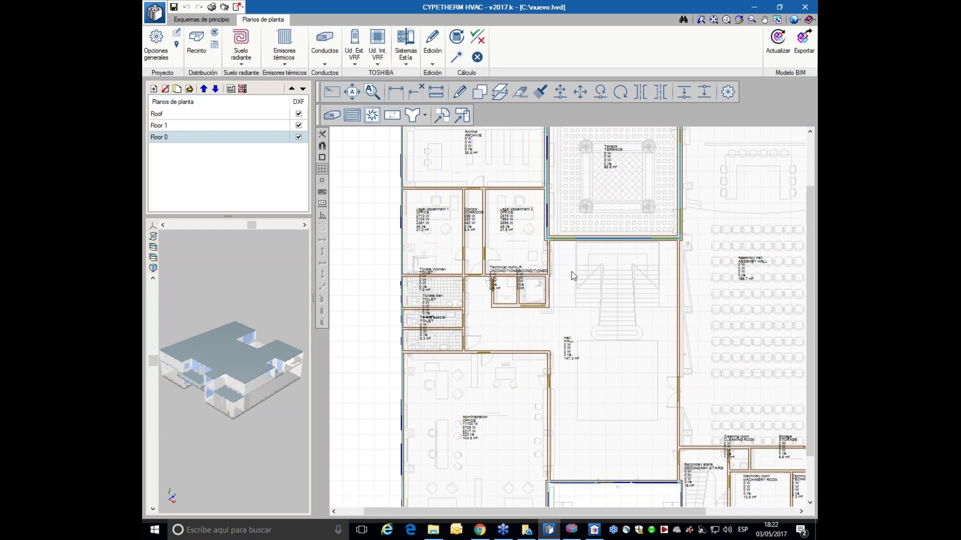
{"action": "middle_click_drag", "start_coordinate": [592, 274], "coordinate": [565, 319]}
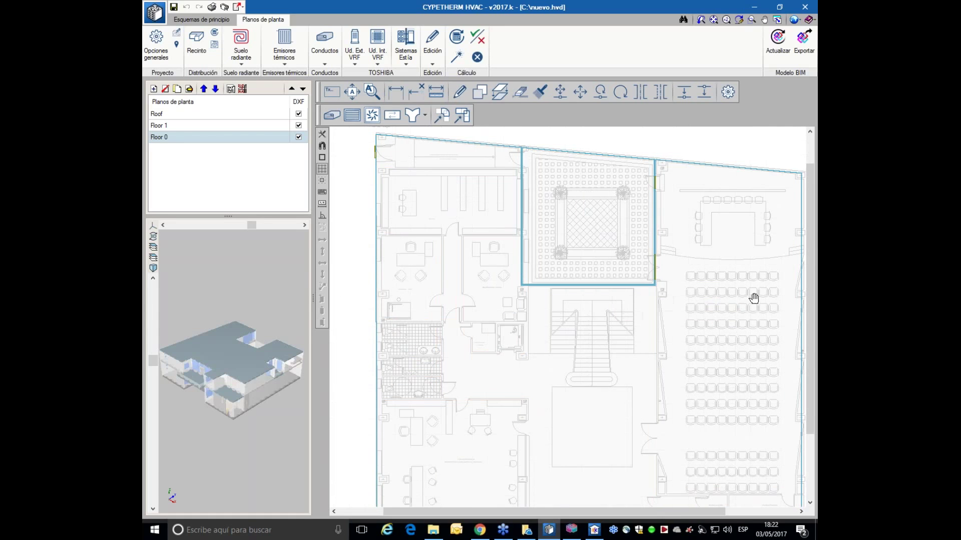
{"action": "scroll", "coordinate": [755, 298], "scroll_direction": "down", "scroll_amount": 1}
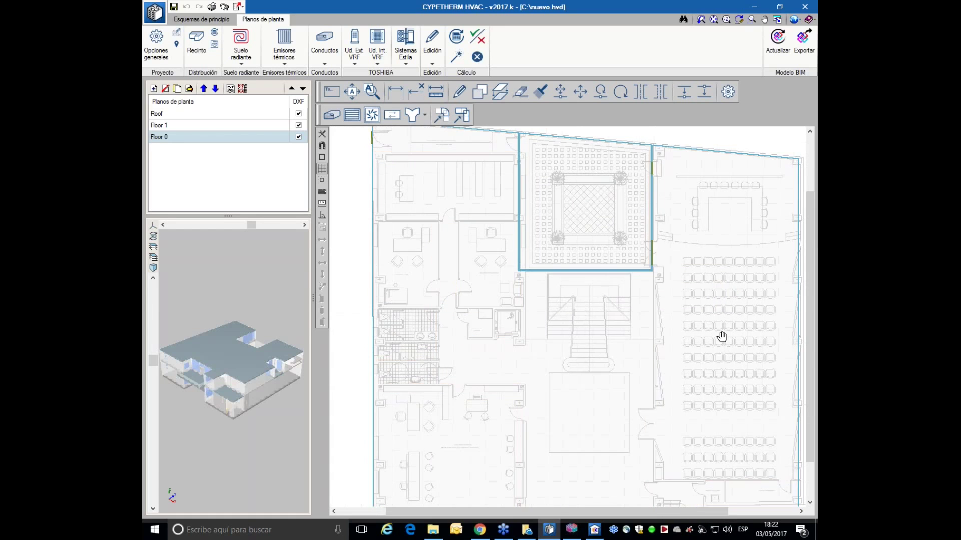
{"action": "scroll", "coordinate": [715, 310], "scroll_direction": "down", "scroll_amount": 3}
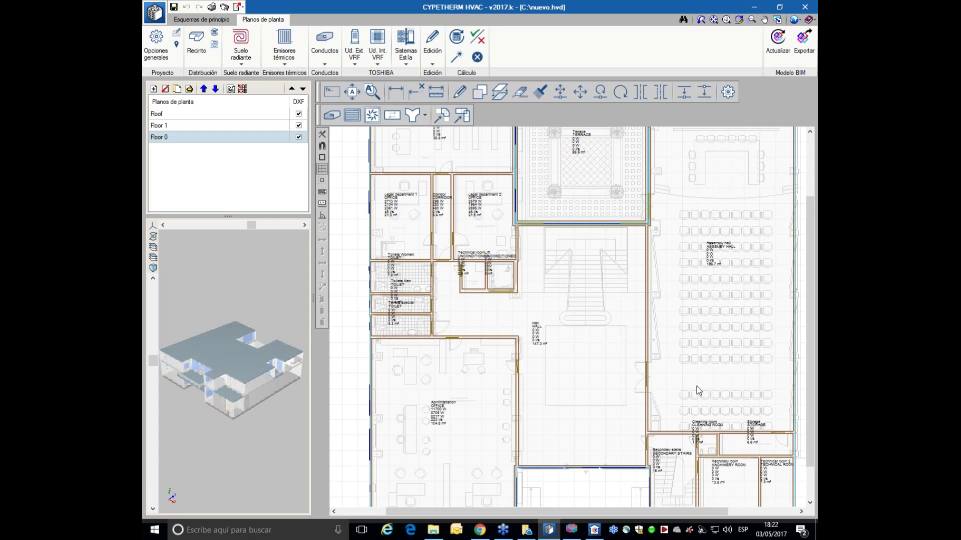
{"action": "scroll", "coordinate": [625, 350], "scroll_direction": "down", "scroll_amount": 1}
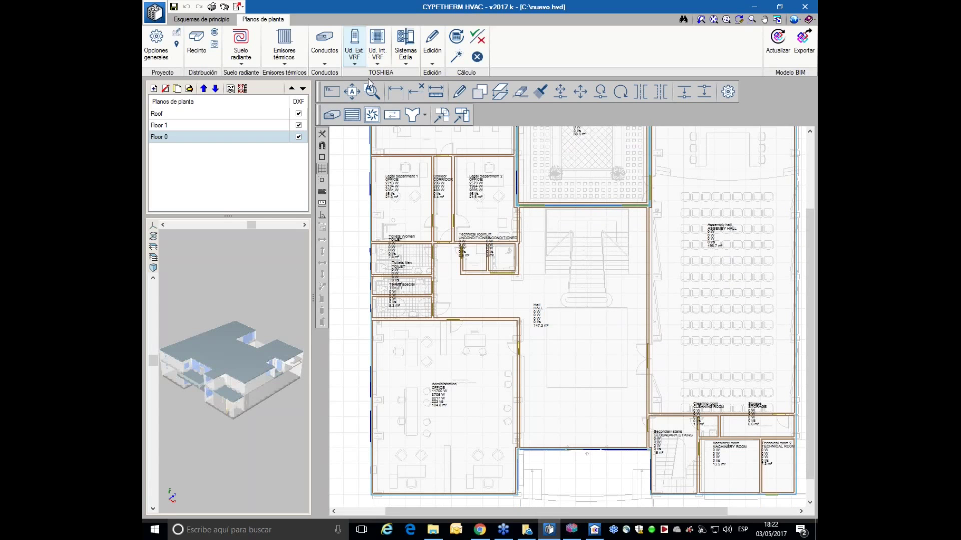
Place a Toshiba 4-way cassette indoor unit, model MMU-AP0094HP1-E, referenced PB Admin (1/6), in the upper-left part of the Administration office.
{"action": "left_click", "coordinate": [378, 56]}
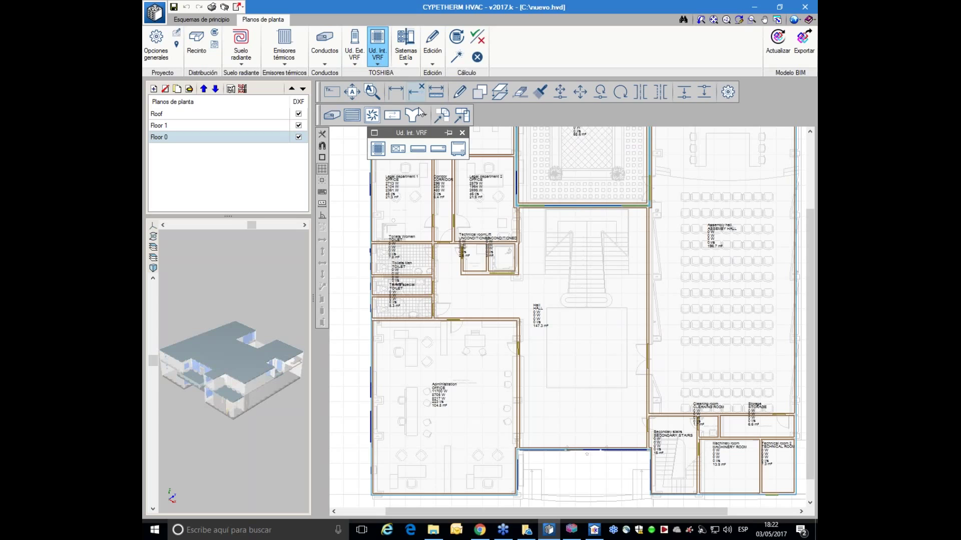
{"action": "left_click_drag", "start_coordinate": [421, 133], "coordinate": [377, 134]}
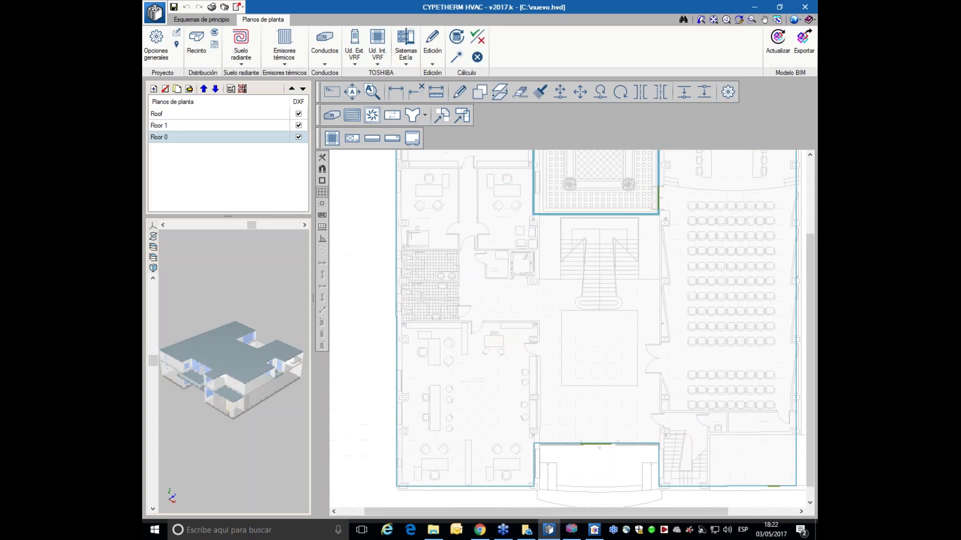
{"action": "left_click", "coordinate": [331, 139]}
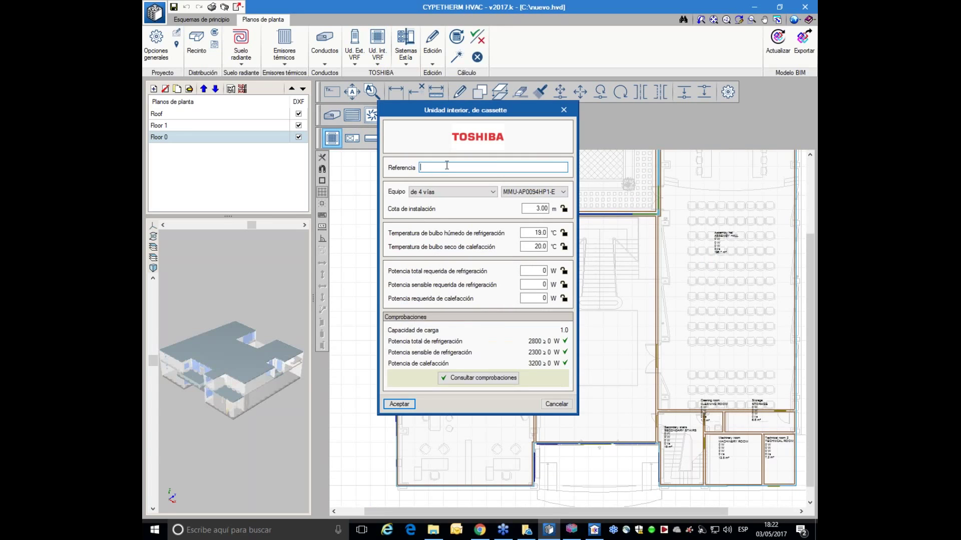
{"action": "left_click_drag", "start_coordinate": [447, 108], "coordinate": [624, 105]}
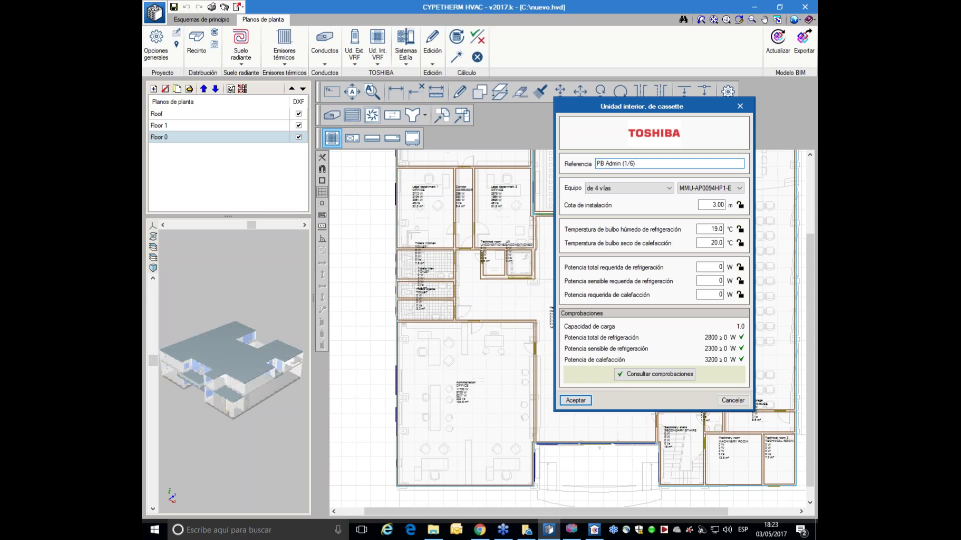
{"action": "left_click_drag", "start_coordinate": [638, 164], "coordinate": [576, 164]}
{"action": "left_click", "coordinate": [570, 400]}
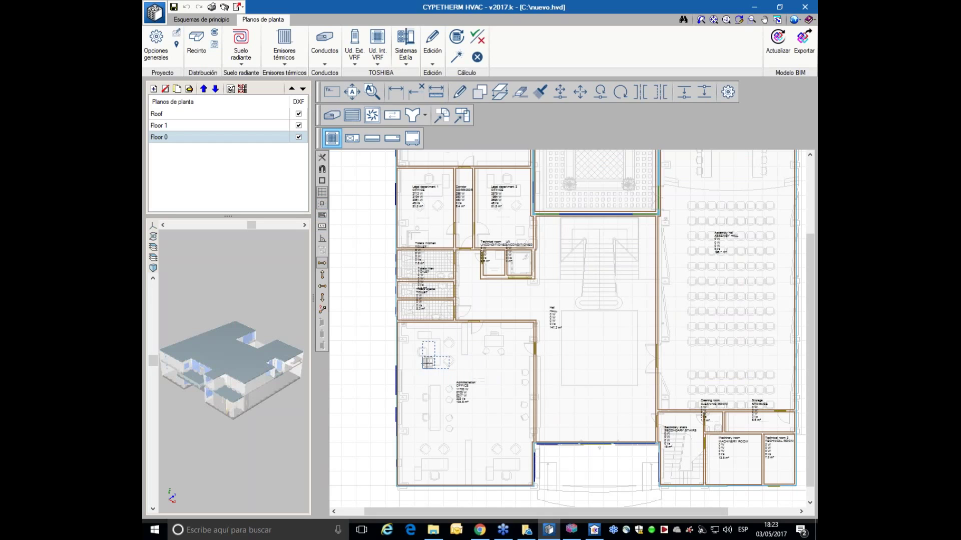
{"action": "left_click", "coordinate": [428, 361]}
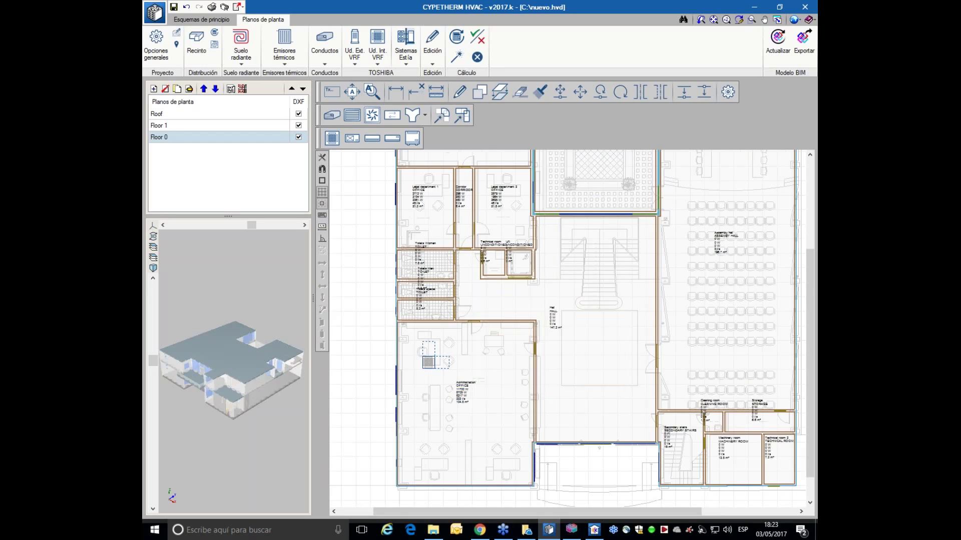
{"action": "scroll", "coordinate": [450, 374], "scroll_direction": "up", "scroll_amount": 2}
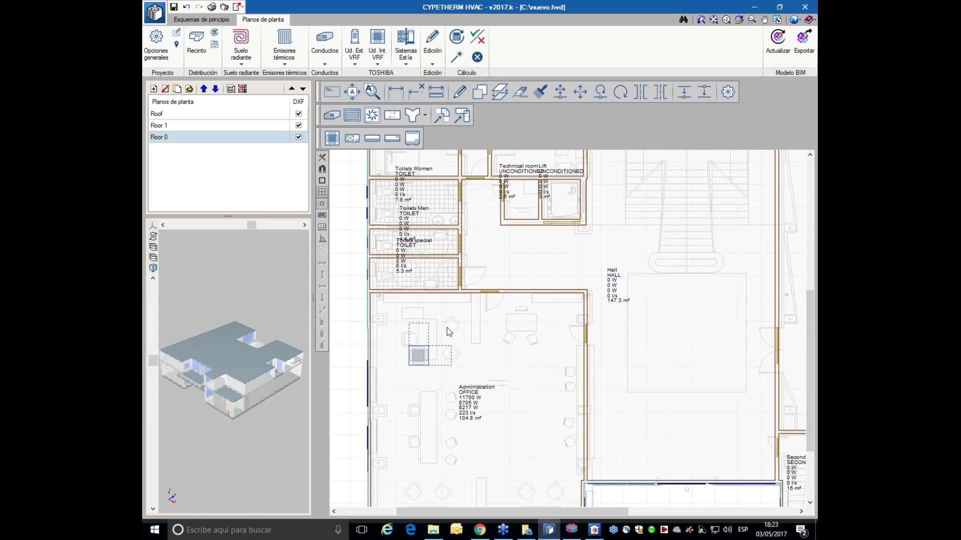
{"action": "mouse_move", "coordinate": [429, 358]}
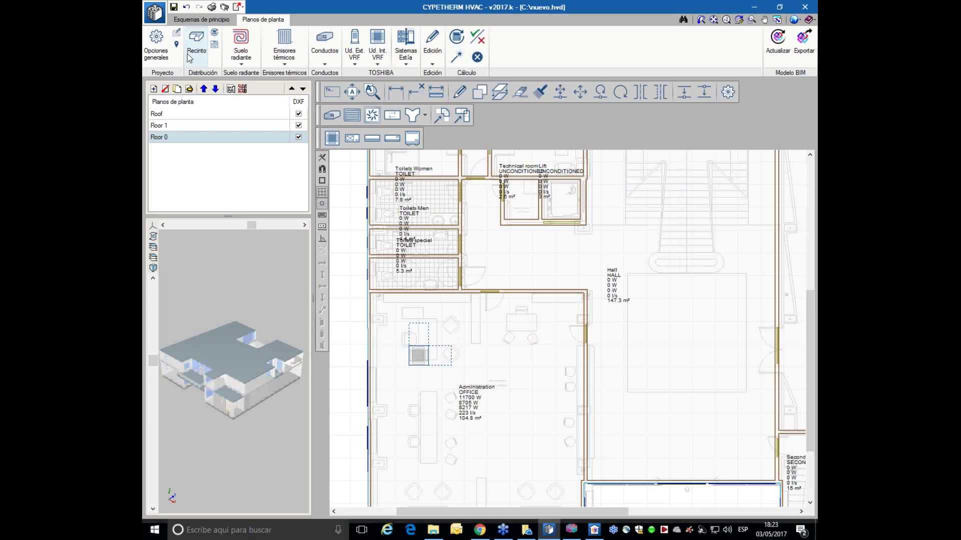
Set the floor plan drawing preferences to show the reference and type of the refrigerant systems.
{"action": "left_click", "coordinate": [154, 48]}
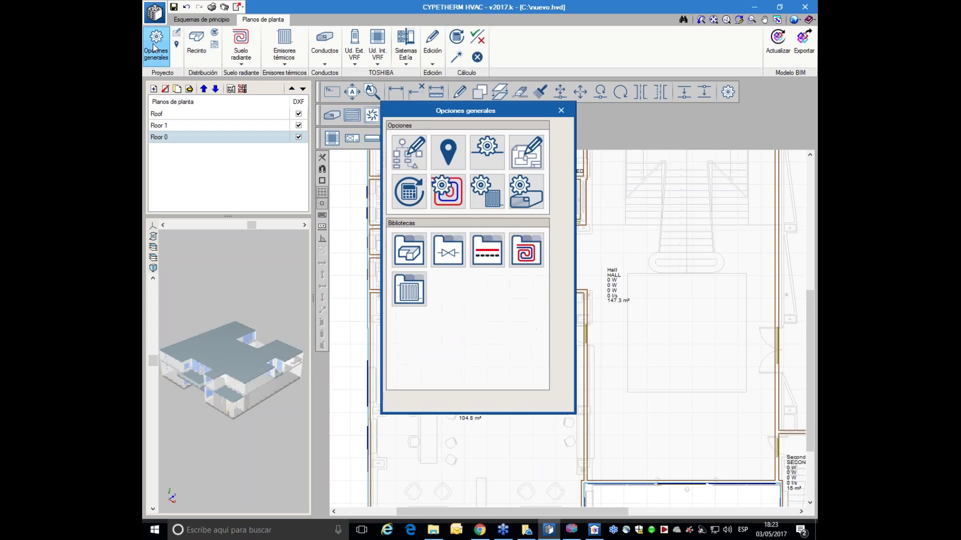
{"action": "left_click", "coordinate": [407, 151]}
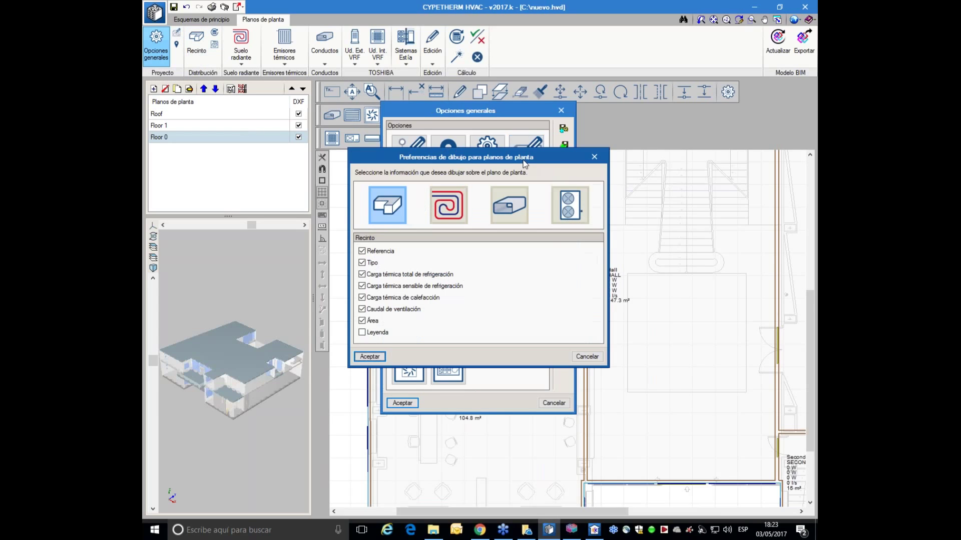
{"action": "left_click", "coordinate": [574, 204]}
{"action": "left_click", "coordinate": [372, 253]}
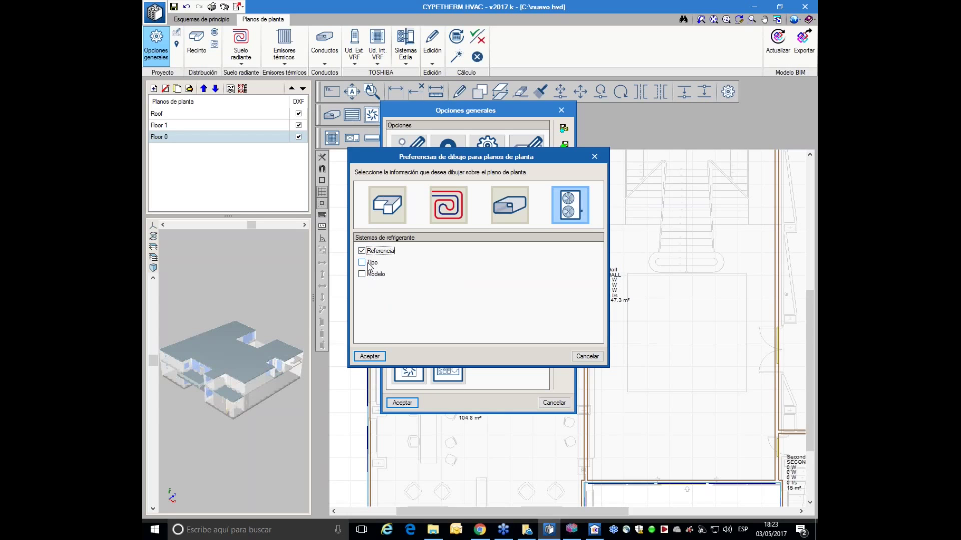
{"action": "left_click", "coordinate": [369, 264]}
{"action": "left_click", "coordinate": [369, 356]}
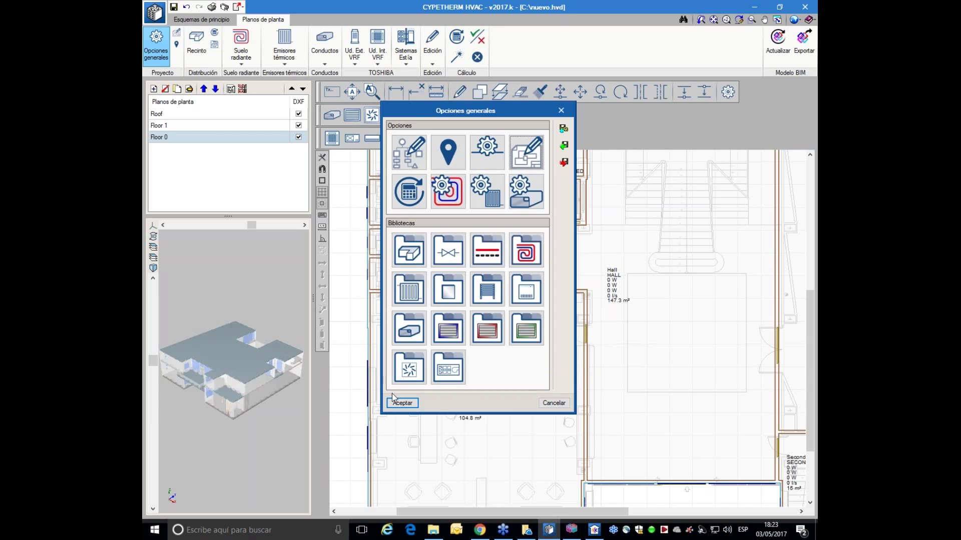
{"action": "left_click", "coordinate": [396, 404]}
{"action": "scroll", "coordinate": [407, 358], "scroll_direction": "up", "scroll_amount": 2}
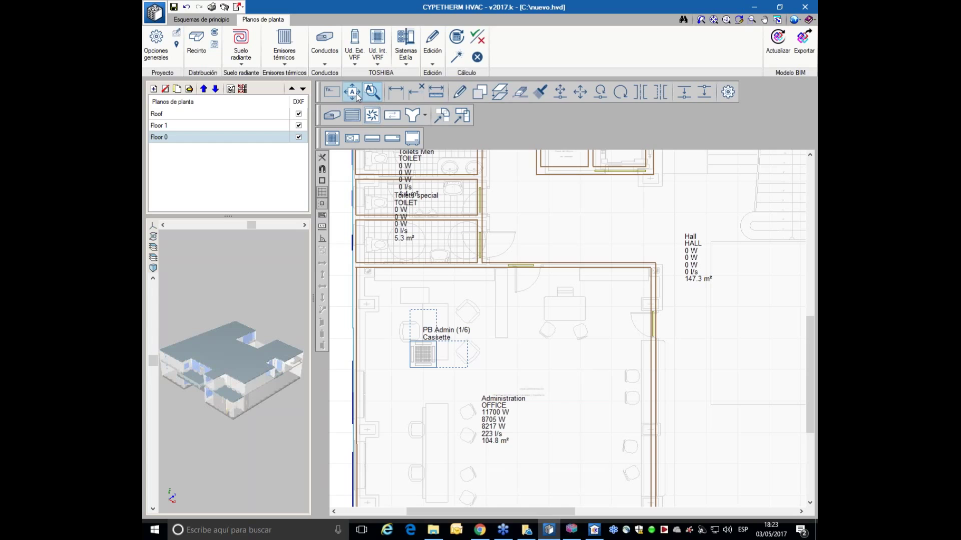
Copy the cassette unit within the Administration office to form two columns of three units.
{"action": "left_click", "coordinate": [480, 93]}
{"action": "left_click", "coordinate": [423, 354]}
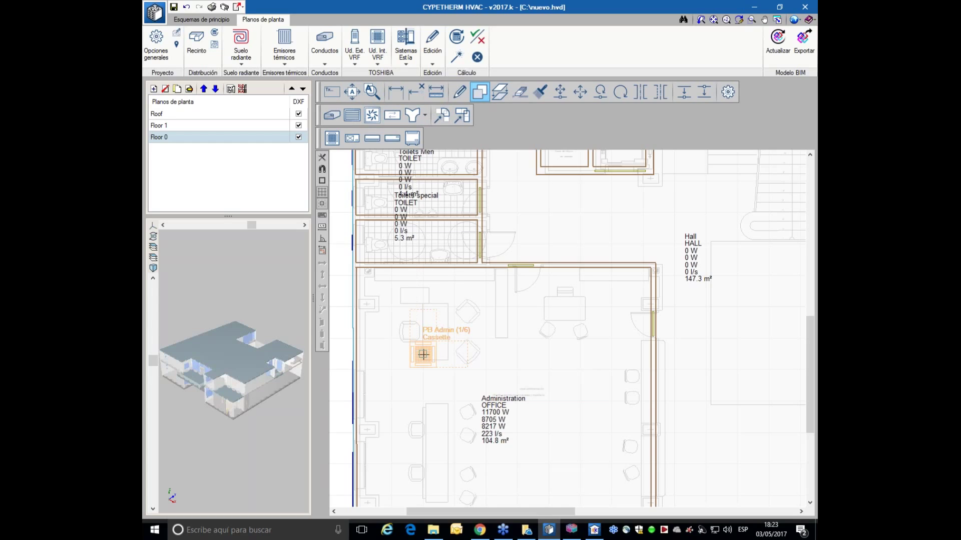
{"action": "left_click", "coordinate": [563, 353]}
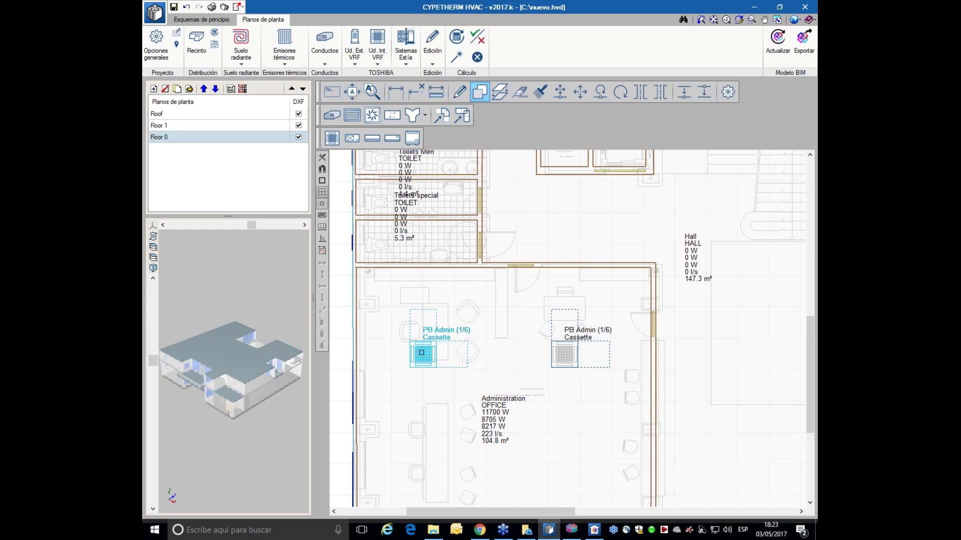
{"action": "left_click", "coordinate": [563, 355]}
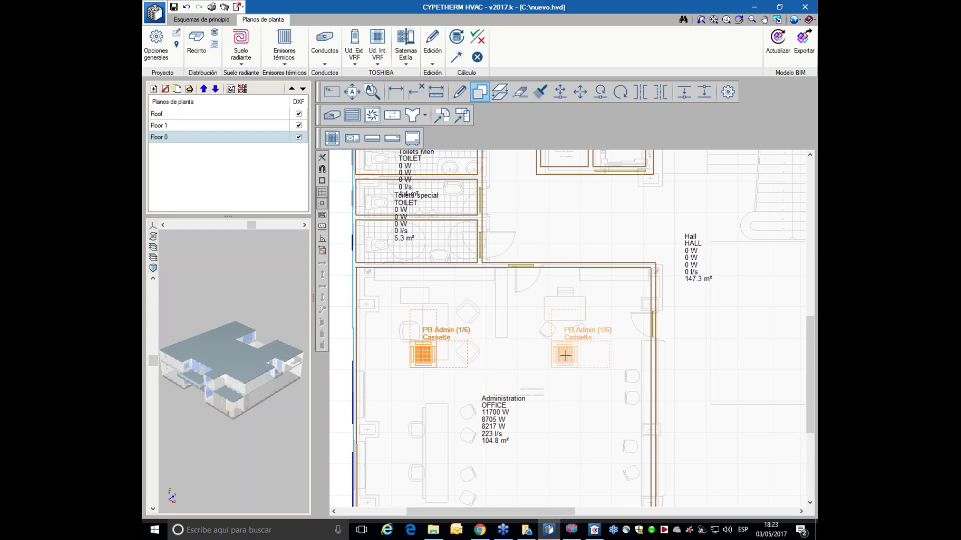
{"action": "scroll", "coordinate": [565, 355], "scroll_direction": "down", "scroll_amount": 2}
{"action": "left_click", "coordinate": [565, 355]}
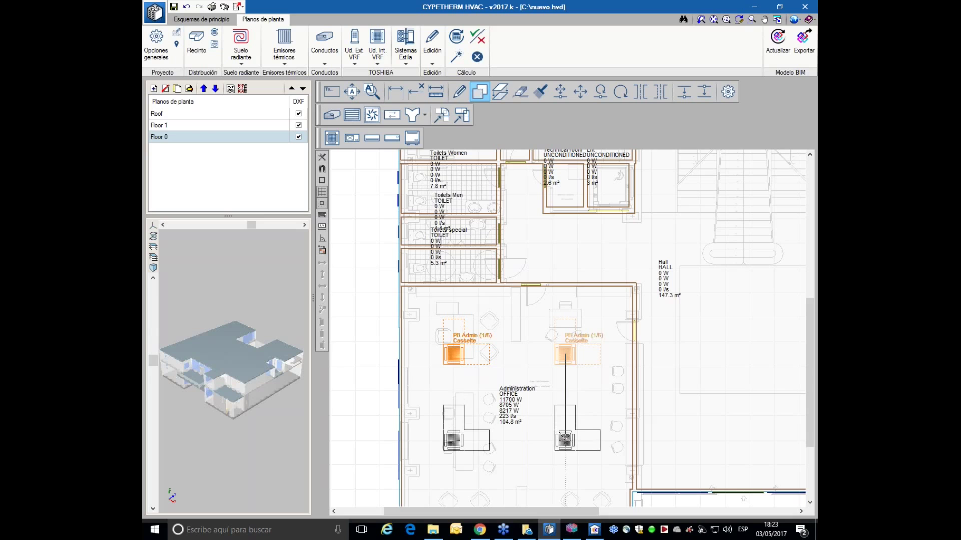
{"action": "mouse_move", "coordinate": [557, 412]}
{"action": "middle_mouse_down"}
{"action": "mouse_move", "coordinate": [556, 350]}
{"action": "mouse_move", "coordinate": [560, 423]}
{"action": "middle_mouse_up"}
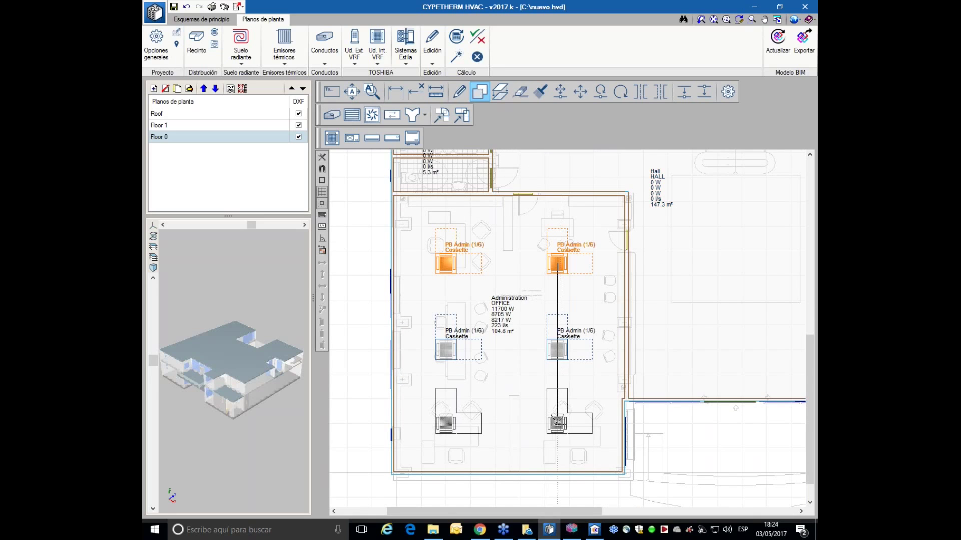
{"action": "left_click", "coordinate": [557, 423]}
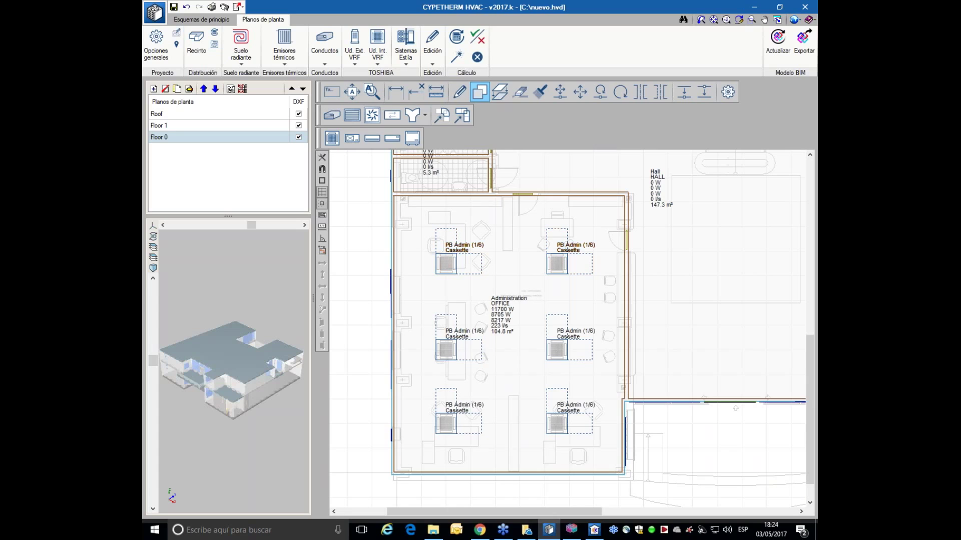
Change the reference of the upper-right cassette unit in the Administration office to PB Admin (2/6).
{"action": "left_click", "coordinate": [560, 262]}
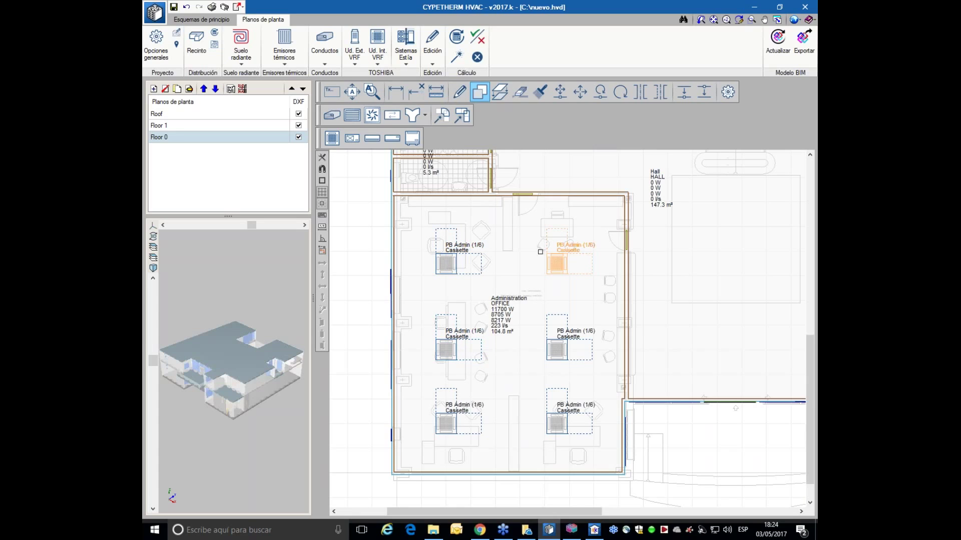
{"action": "left_click", "coordinate": [560, 277]}
{"action": "key", "text": "Return"}
{"action": "left_click", "coordinate": [562, 269]}
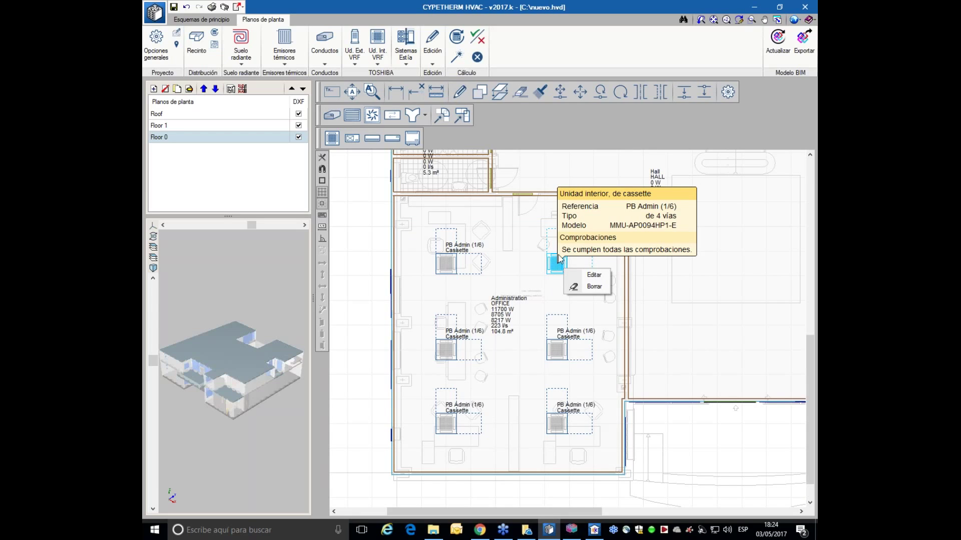
{"action": "left_click", "coordinate": [589, 276]}
{"action": "left_click", "coordinate": [449, 168]}
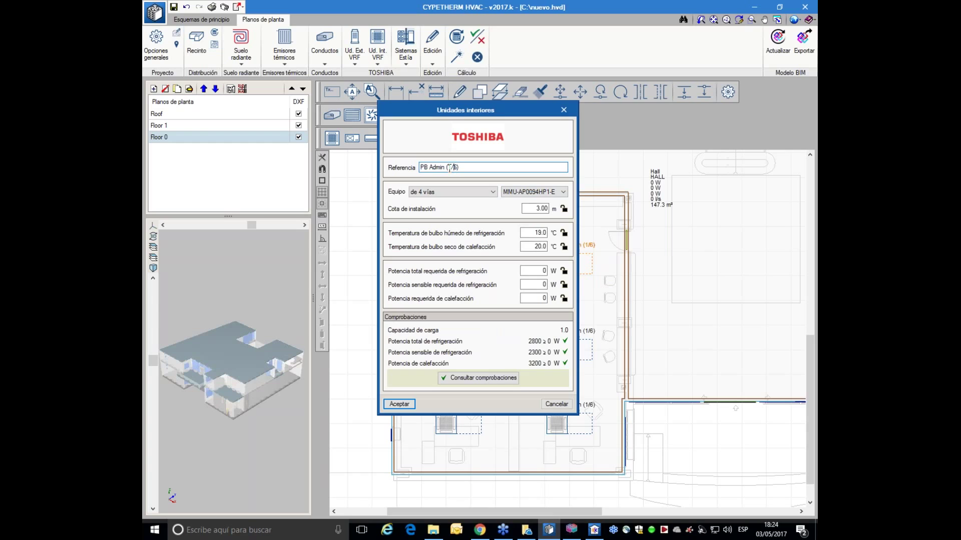
{"action": "type", "text": "2"}
{"action": "left_click", "coordinate": [399, 404]}
Change the reference of the middle cassette unit in the office's left column to PB Admin (3/6).
{"action": "right_click", "coordinate": [451, 353]}
{"action": "left_click", "coordinate": [480, 358]}
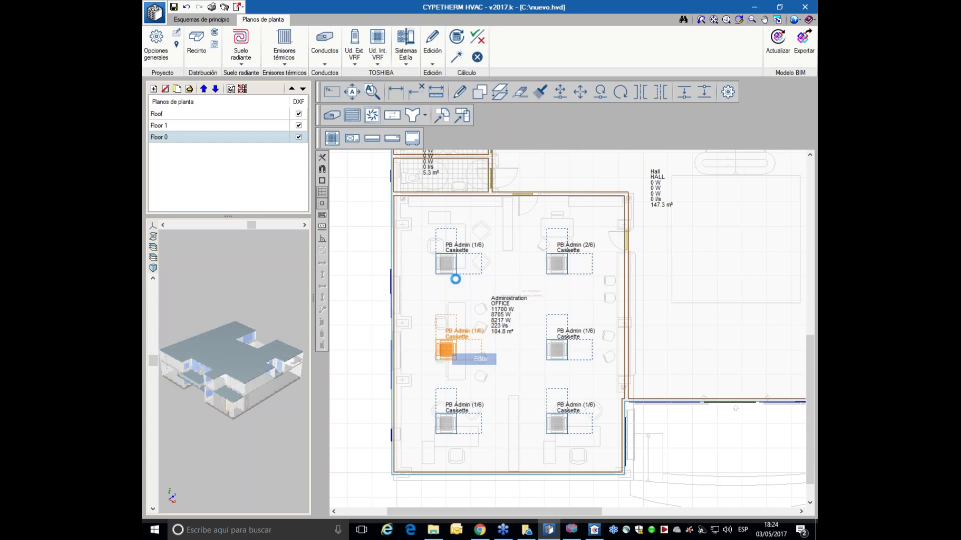
{"action": "left_click", "coordinate": [448, 167]}
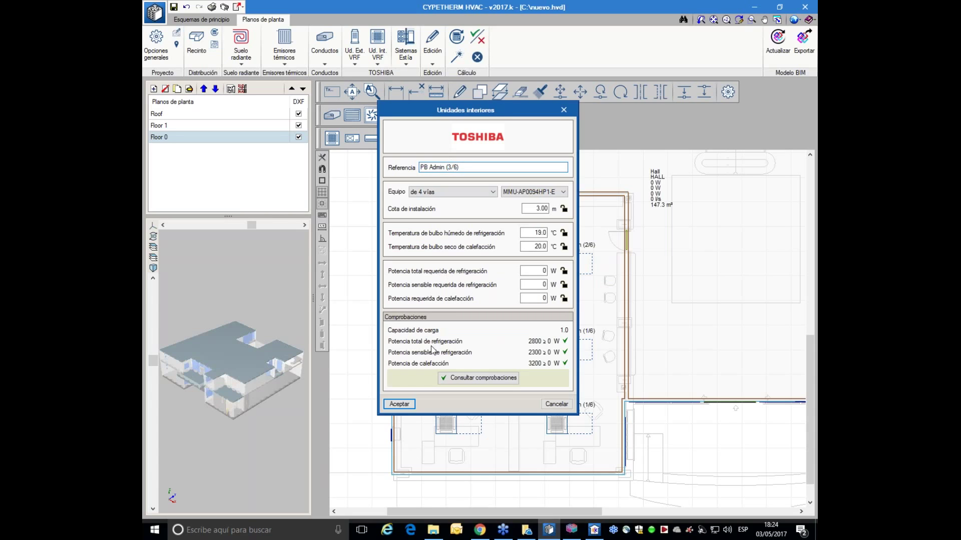
{"action": "left_click", "coordinate": [398, 404]}
Bring up the editing options of the middle cassette unit in the office's right column.
{"action": "right_click", "coordinate": [554, 351]}
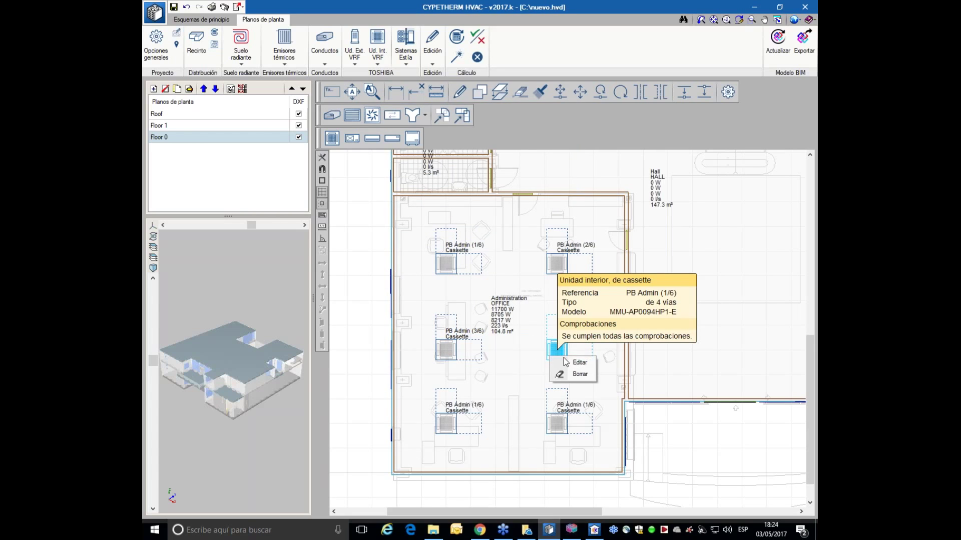
Set the references of Administration's middle-row right, bottom-row left and bottom-row right cassettes to PB Admin (4/6), PB Admin (5/6) and PB Admin (6/6).
{"action": "left_click", "coordinate": [566, 362]}
{"action": "left_click", "coordinate": [448, 167]}
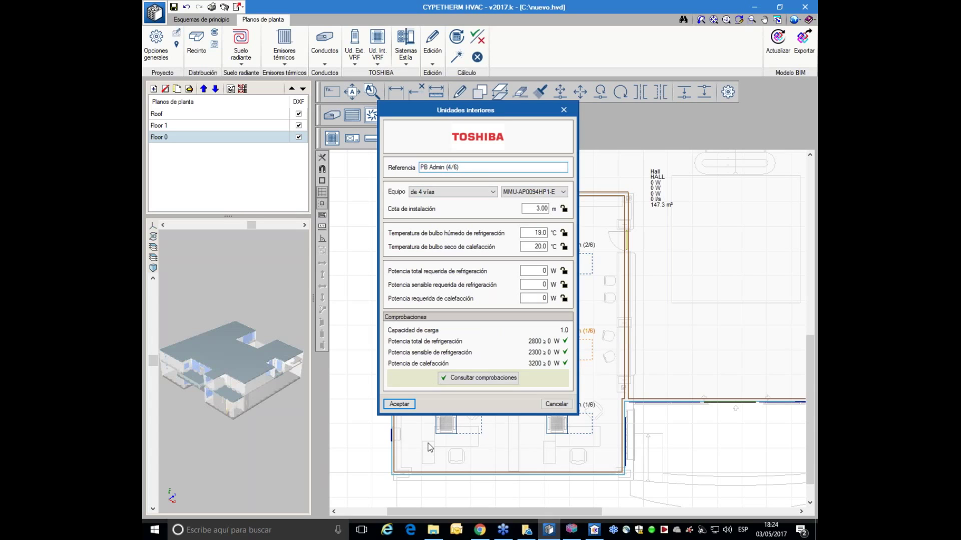
{"action": "left_click", "coordinate": [408, 405]}
{"action": "right_click", "coordinate": [453, 418]}
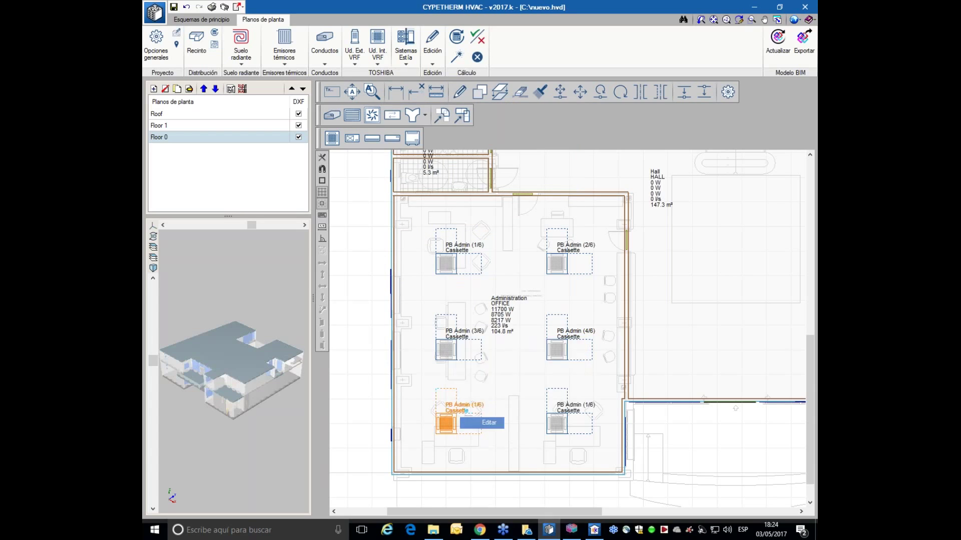
{"action": "left_click", "coordinate": [472, 426]}
{"action": "left_click", "coordinate": [449, 167]}
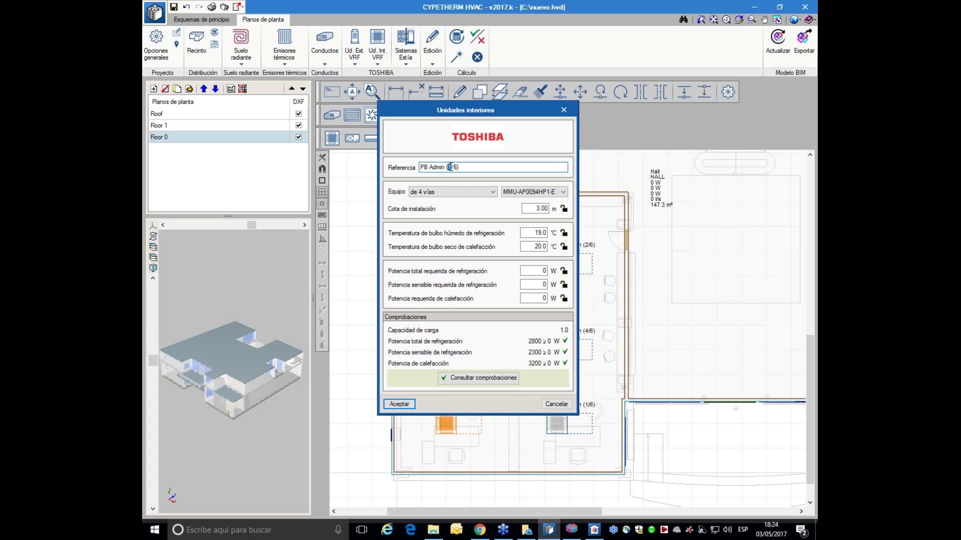
{"action": "left_click", "coordinate": [400, 404]}
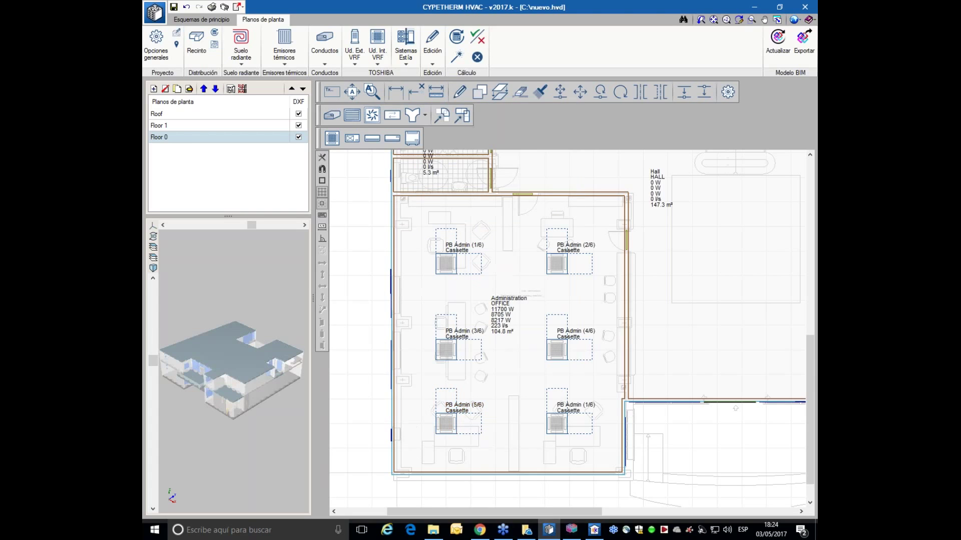
{"action": "right_click", "coordinate": [557, 425]}
{"action": "left_click", "coordinate": [576, 433]}
{"action": "left_click", "coordinate": [459, 166]}
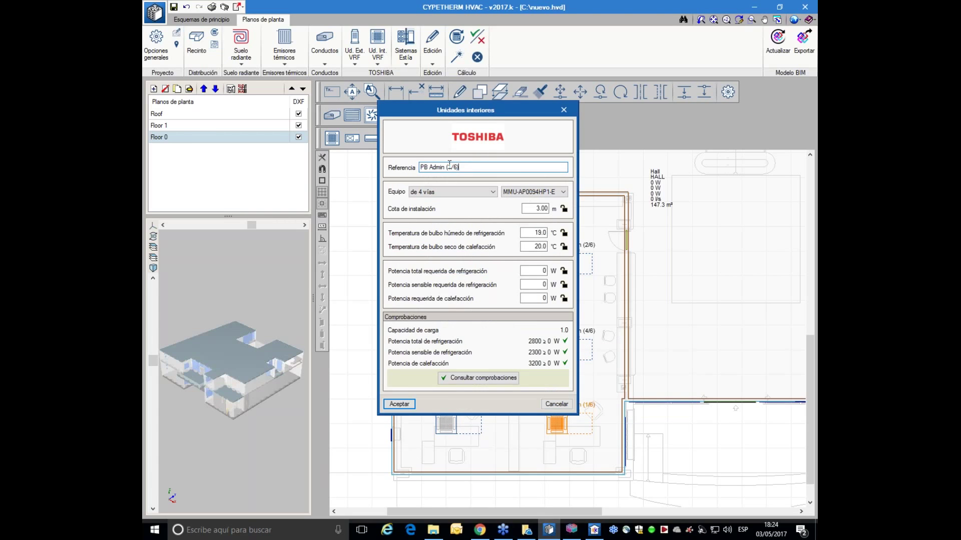
{"action": "left_click", "coordinate": [399, 404]}
Examine the Floor 0 rooms north of Administration, including the legal department offices, Technical room and Lift.
{"action": "scroll", "coordinate": [538, 364], "scroll_direction": "down", "scroll_amount": 3}
{"action": "scroll", "coordinate": [525, 350], "scroll_direction": "up", "scroll_amount": 2}
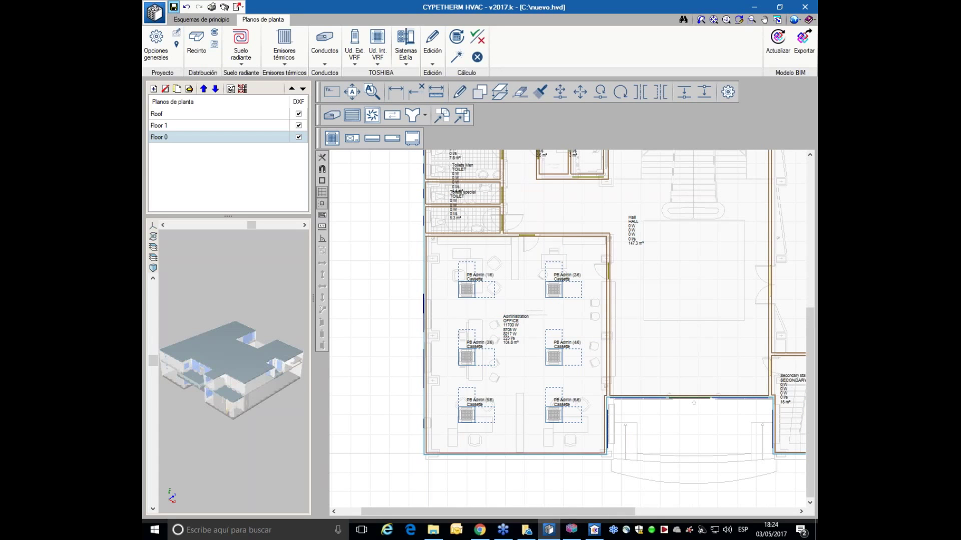
{"action": "middle_click_drag", "start_coordinate": [549, 240], "coordinate": [530, 340]}
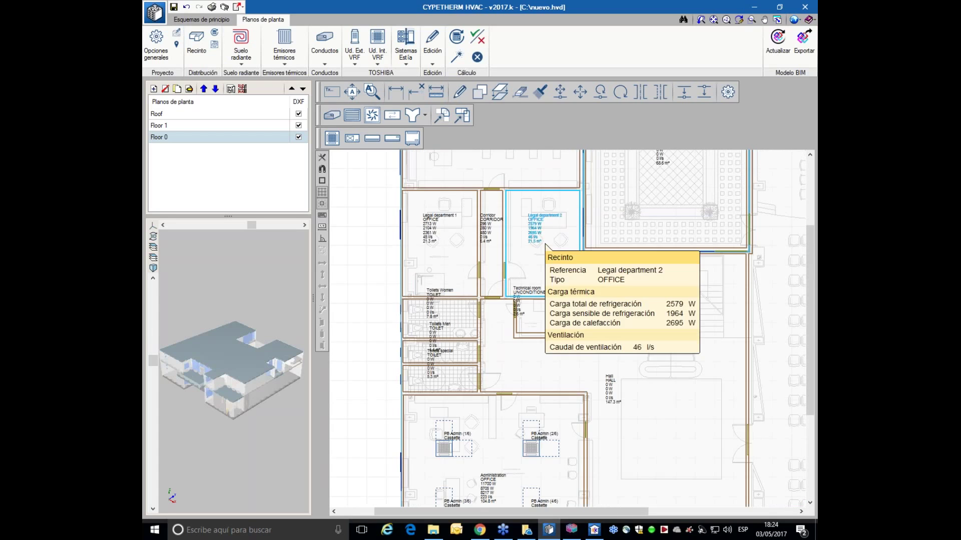
{"action": "middle_click_drag", "start_coordinate": [498, 273], "coordinate": [491, 291]}
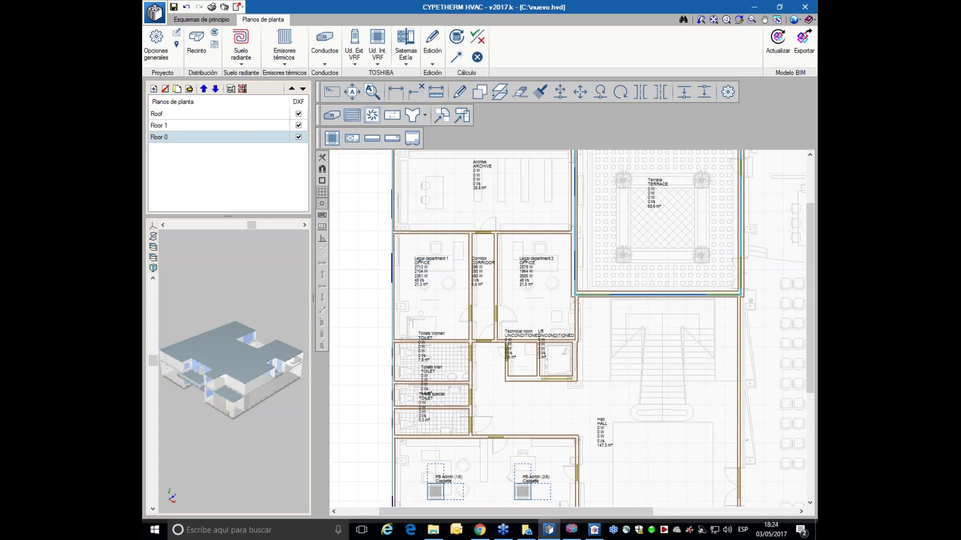
{"action": "scroll", "coordinate": [481, 285], "scroll_direction": "up", "scroll_amount": 1}
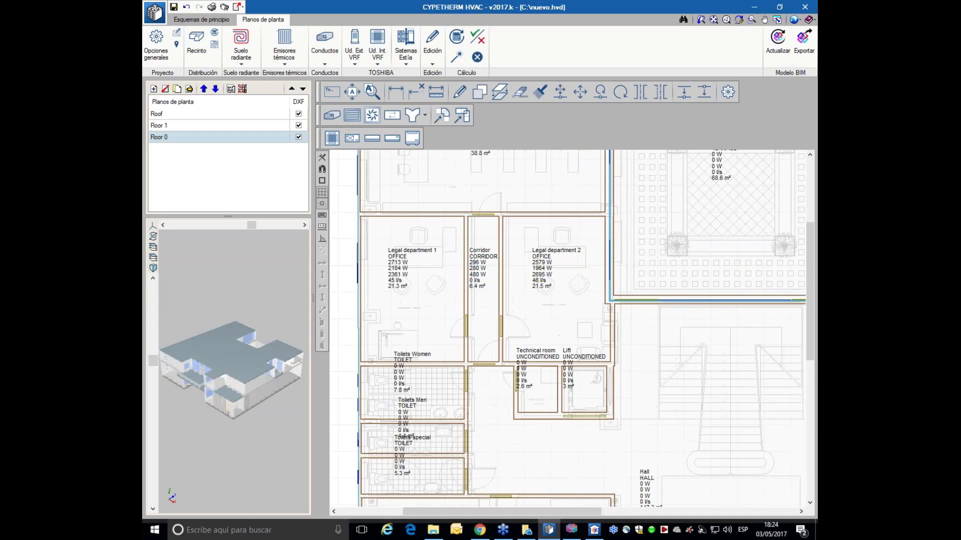
{"action": "mouse_move", "coordinate": [580, 393]}
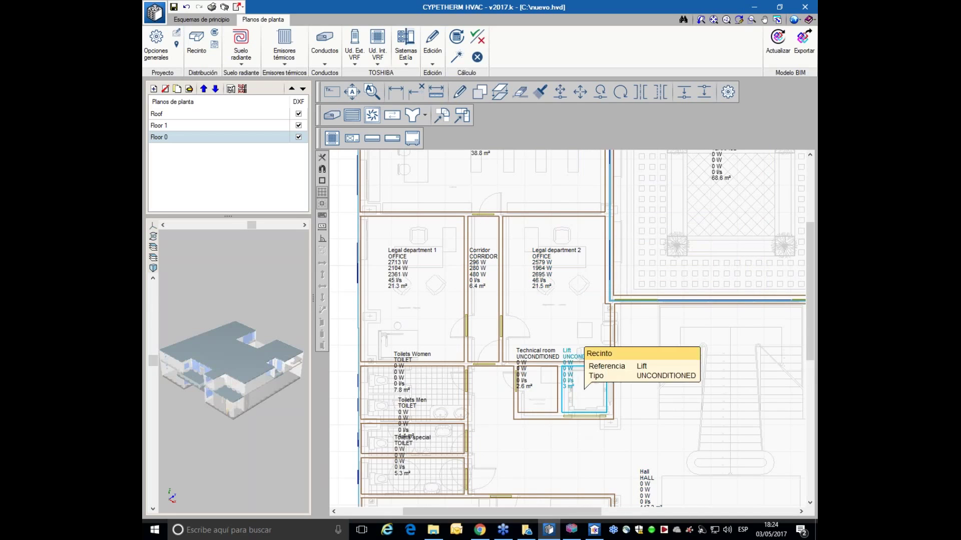
{"action": "mouse_move", "coordinate": [533, 412]}
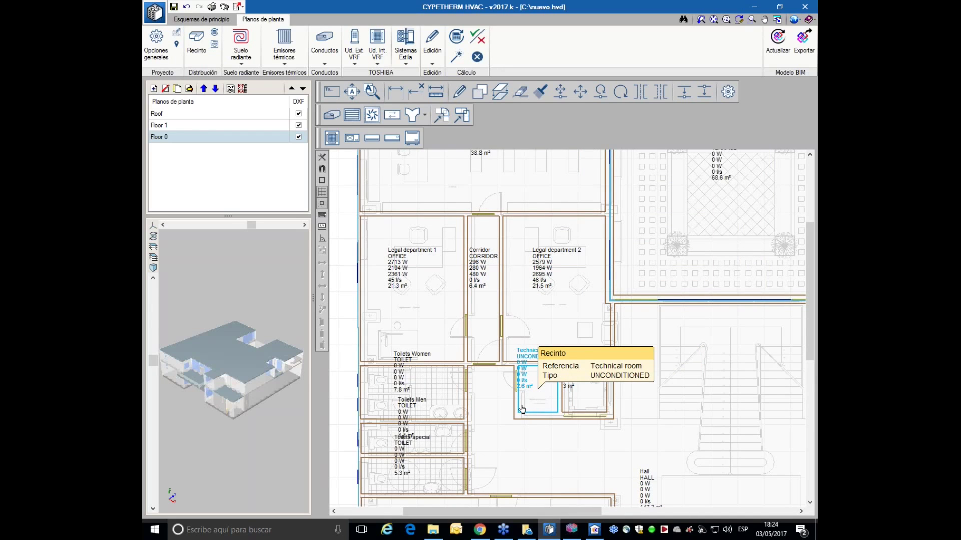
{"action": "mouse_move", "coordinate": [599, 414]}
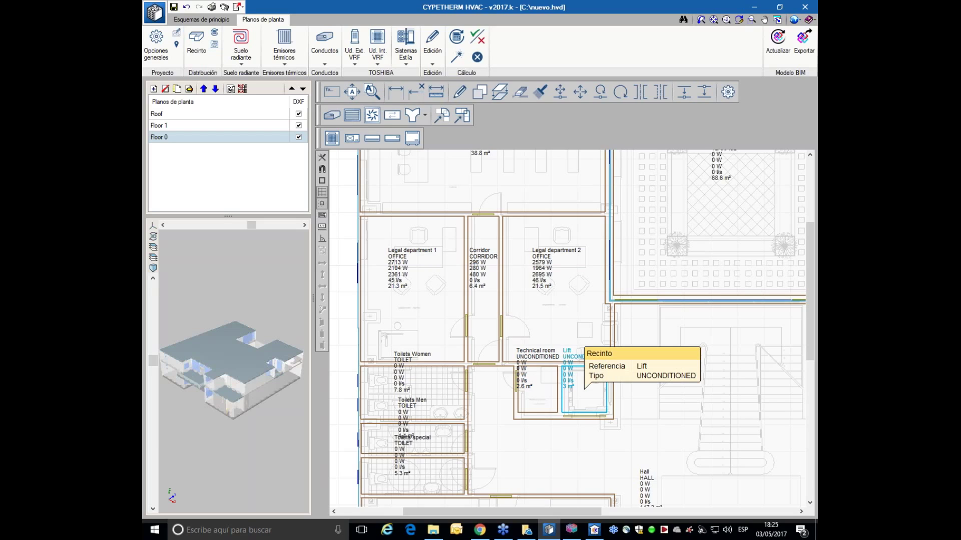
{"action": "mouse_move", "coordinate": [620, 344]}
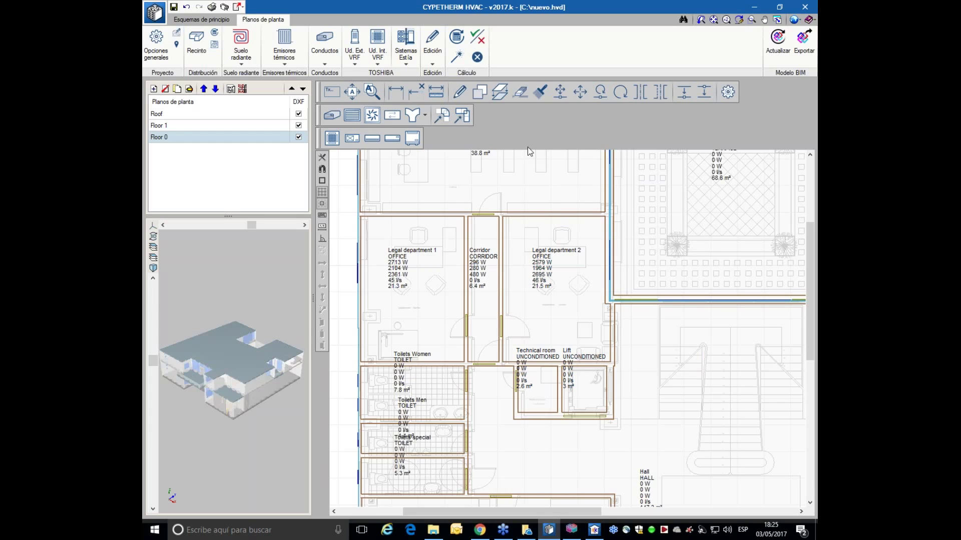
{"action": "mouse_move", "coordinate": [470, 343]}
Move the room labels of Legal department 1 and Legal department 2 down to the lower part of each office.
{"action": "left_click", "coordinate": [354, 93]}
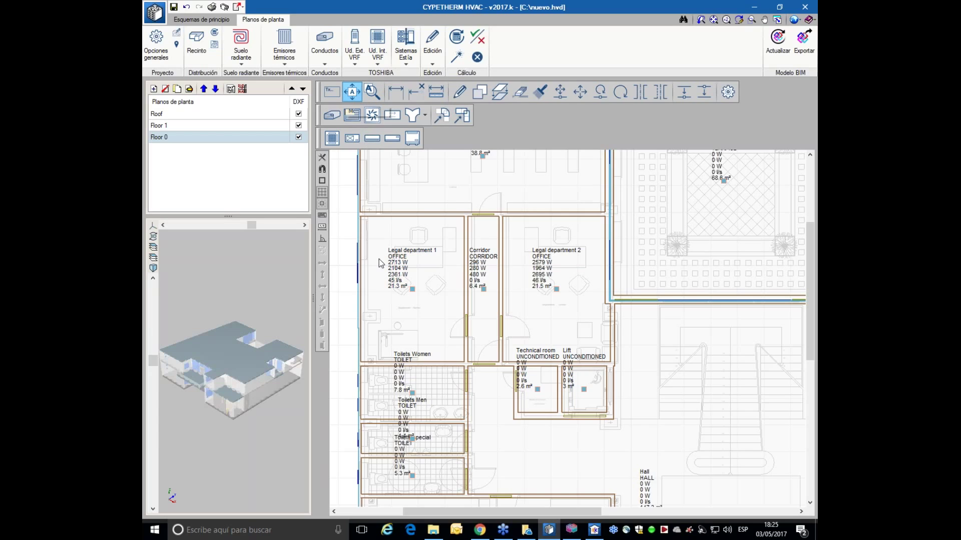
{"action": "left_click", "coordinate": [411, 288]}
{"action": "left_click", "coordinate": [439, 345]}
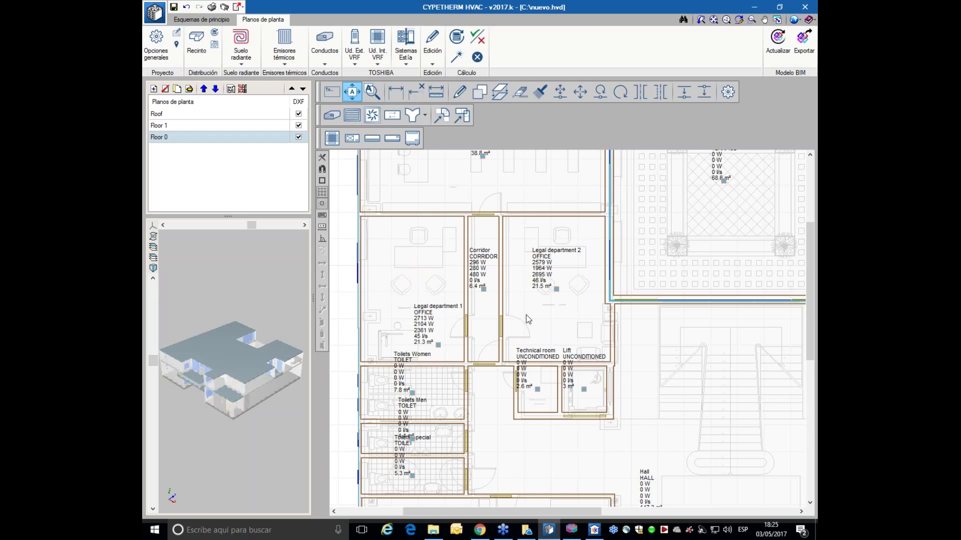
{"action": "left_click", "coordinate": [557, 289]}
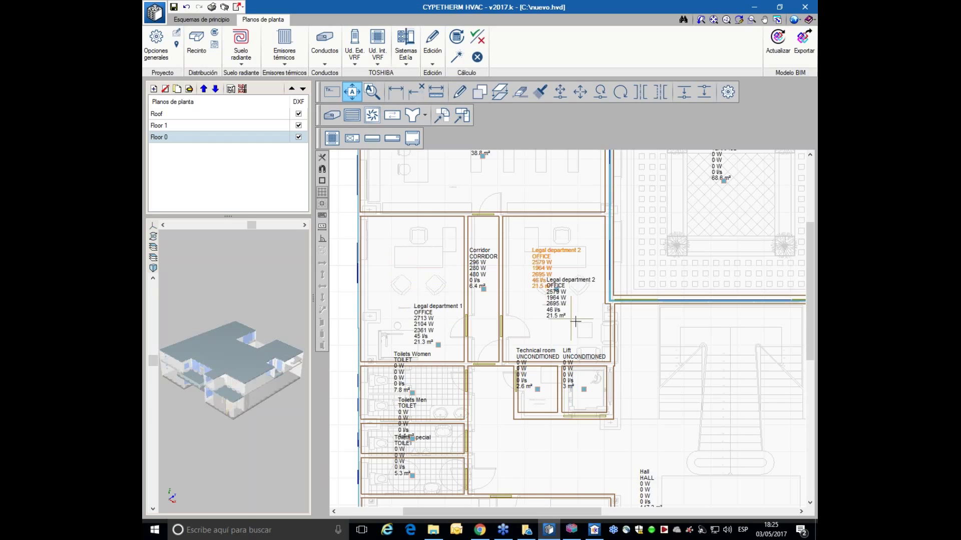
{"action": "left_click", "coordinate": [583, 345]}
{"action": "right_click", "coordinate": [448, 163]}
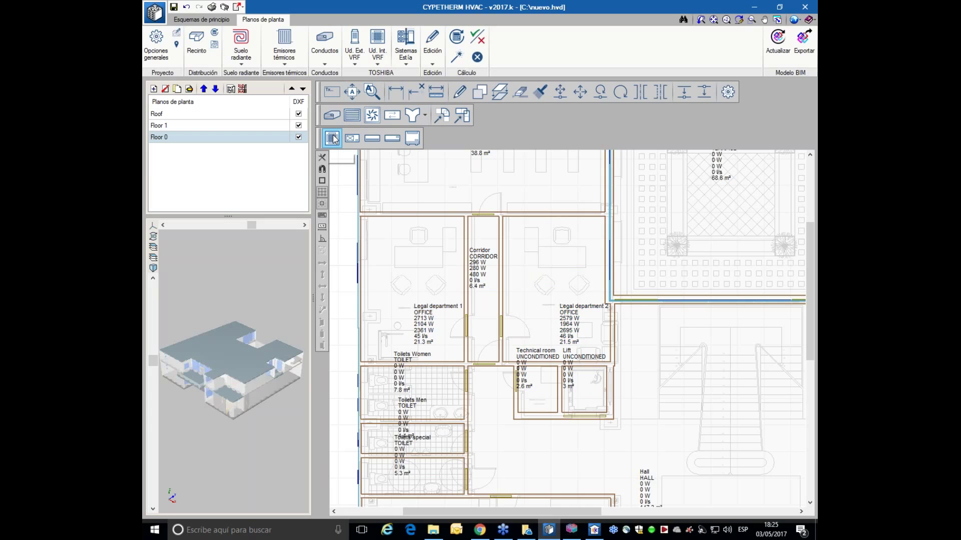
Place a wall-mounted indoor unit, model MMK-AP0054MHP1-E with reference Legal 1, near the upper-left corner of Legal department 1.
{"action": "left_click", "coordinate": [395, 142]}
{"action": "left_click_drag", "start_coordinate": [452, 110], "coordinate": [553, 112]}
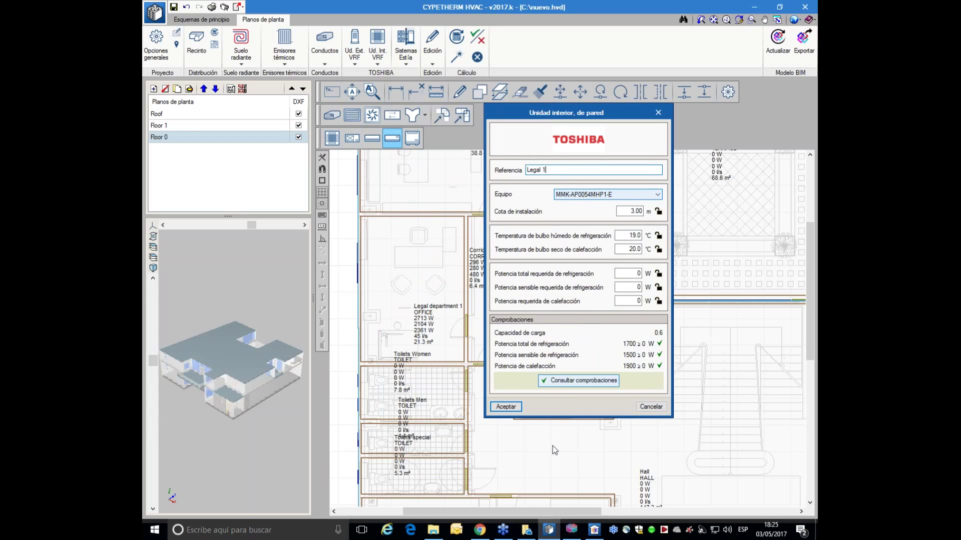
{"action": "left_click", "coordinate": [505, 406]}
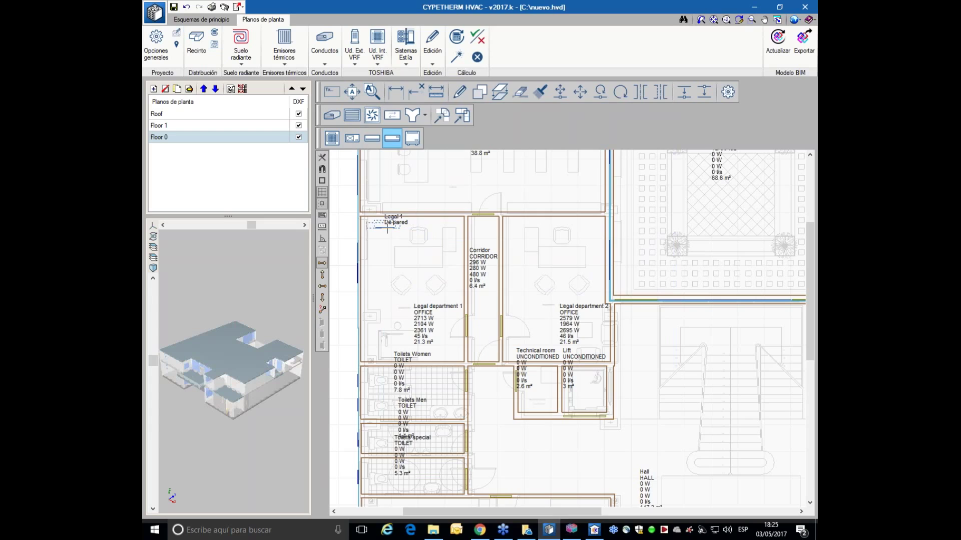
{"action": "left_click", "coordinate": [387, 226]}
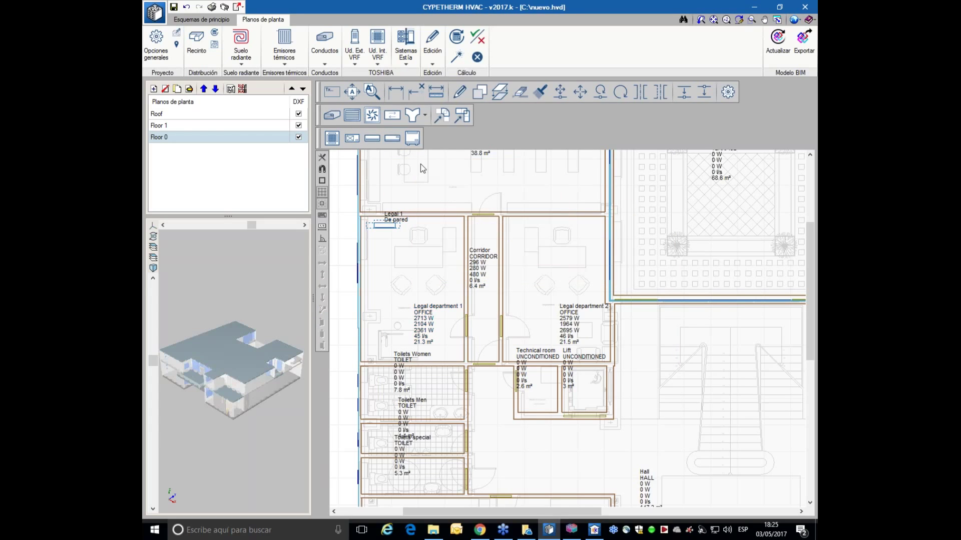
Copy the Legal 1 wall unit to the upper-left corner of Legal department 2 and set the copy's reference to Legal 2.
{"action": "left_click", "coordinate": [484, 93]}
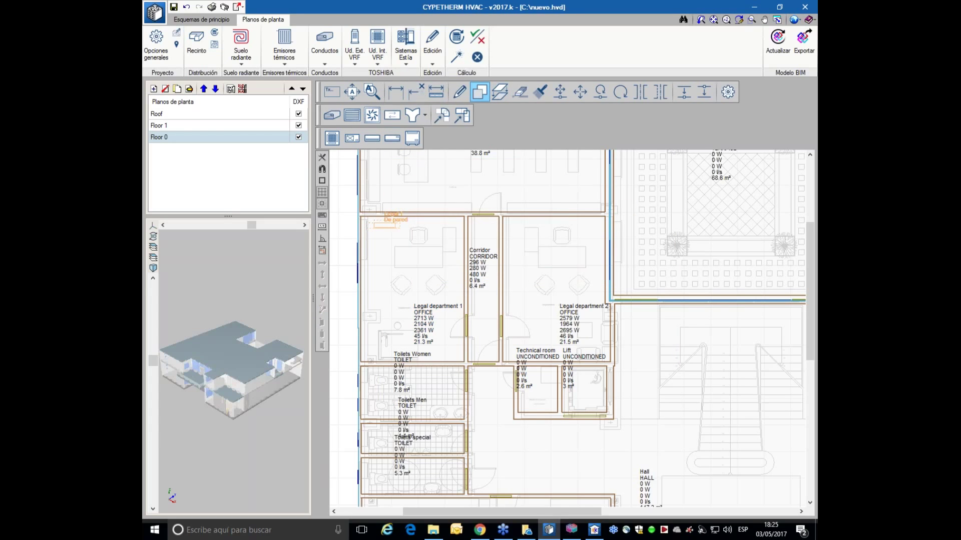
{"action": "left_click", "coordinate": [389, 226]}
{"action": "left_click", "coordinate": [529, 226]}
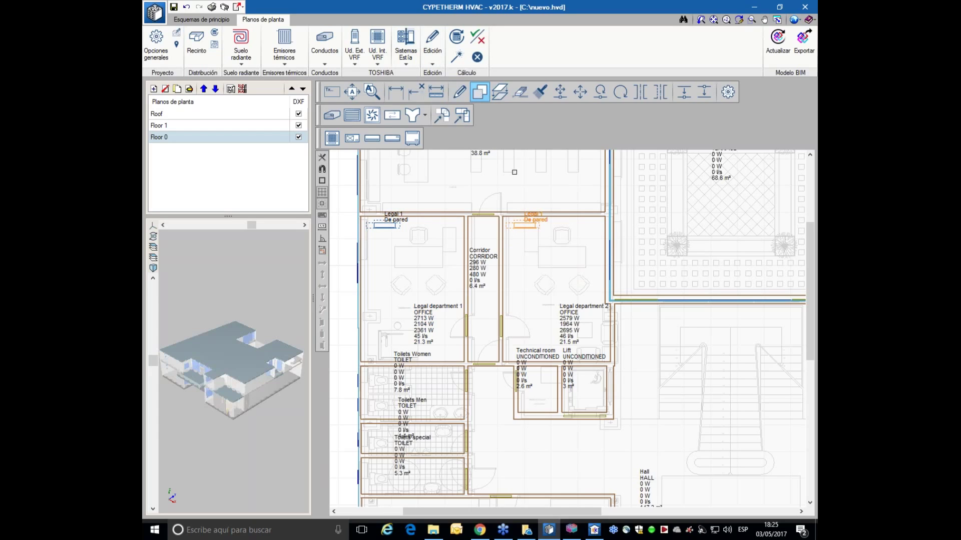
{"action": "left_click", "coordinate": [459, 92]}
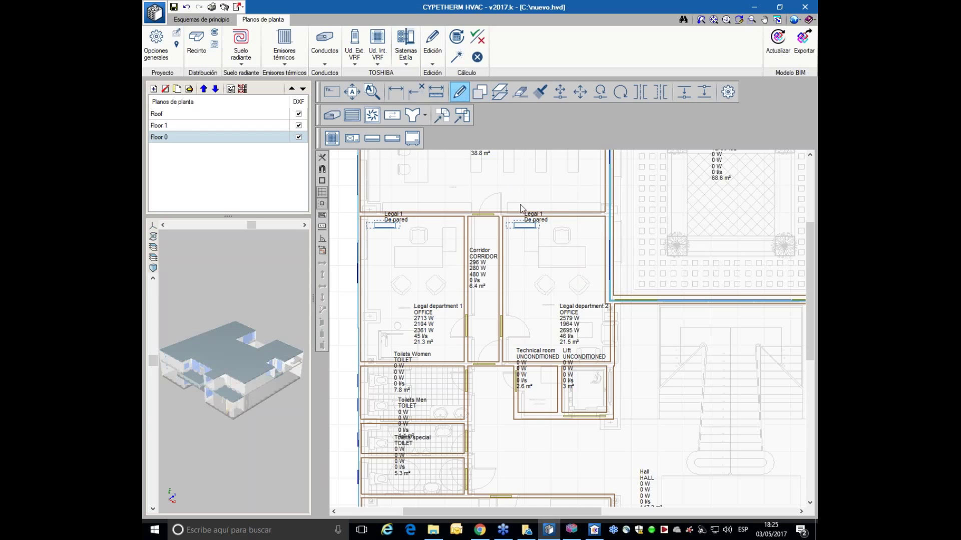
{"action": "left_click", "coordinate": [528, 221]}
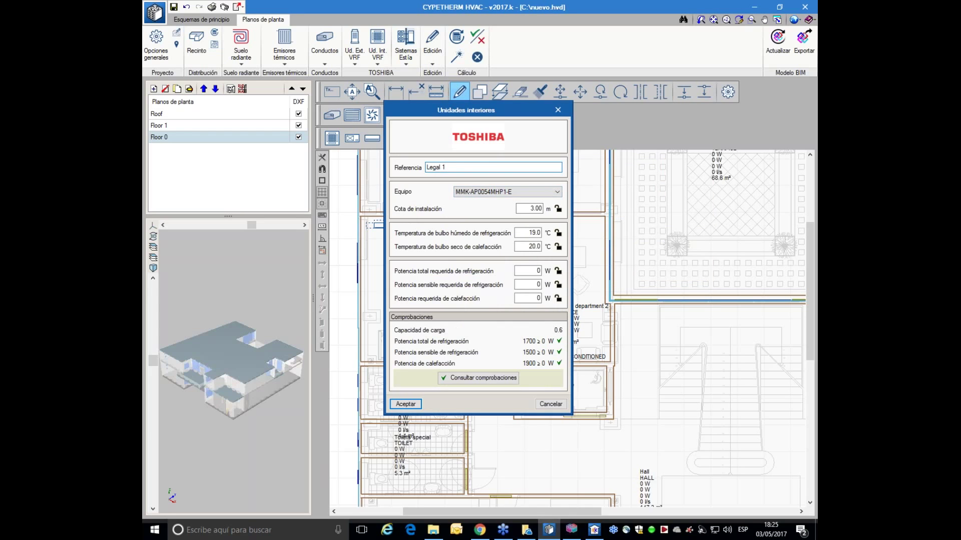
{"action": "left_click", "coordinate": [405, 404]}
Place a ducted Estándar Serie 6 indoor unit, model MMD-AP0076BHP1-E with reference Archive, rotated vertically near the right side of the Archive room.
{"action": "scroll", "coordinate": [459, 276], "scroll_direction": "down", "scroll_amount": 1}
{"action": "mouse_move", "coordinate": [459, 276]}
{"action": "middle_click_drag", "start_coordinate": [474, 342], "coordinate": [501, 264]}
{"action": "mouse_move", "coordinate": [500, 263]}
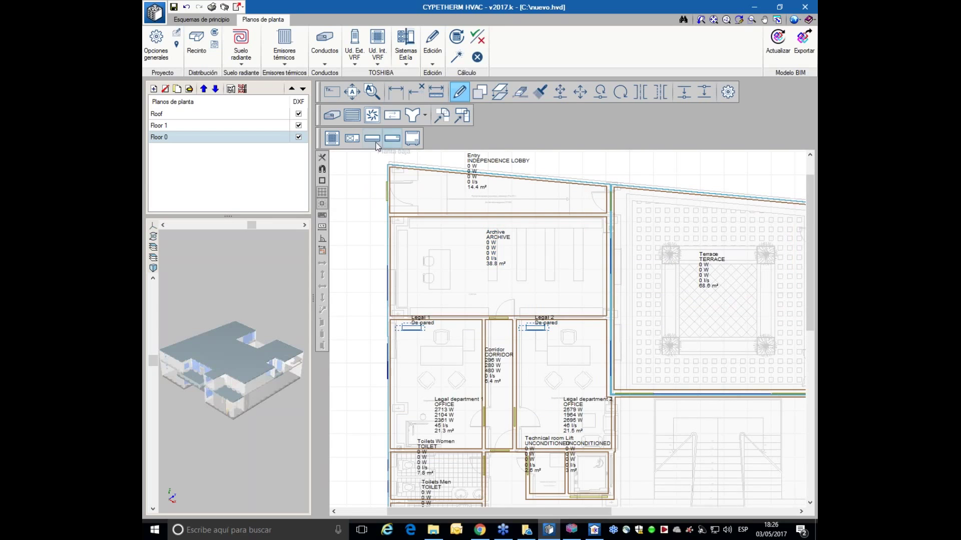
{"action": "left_click", "coordinate": [353, 139]}
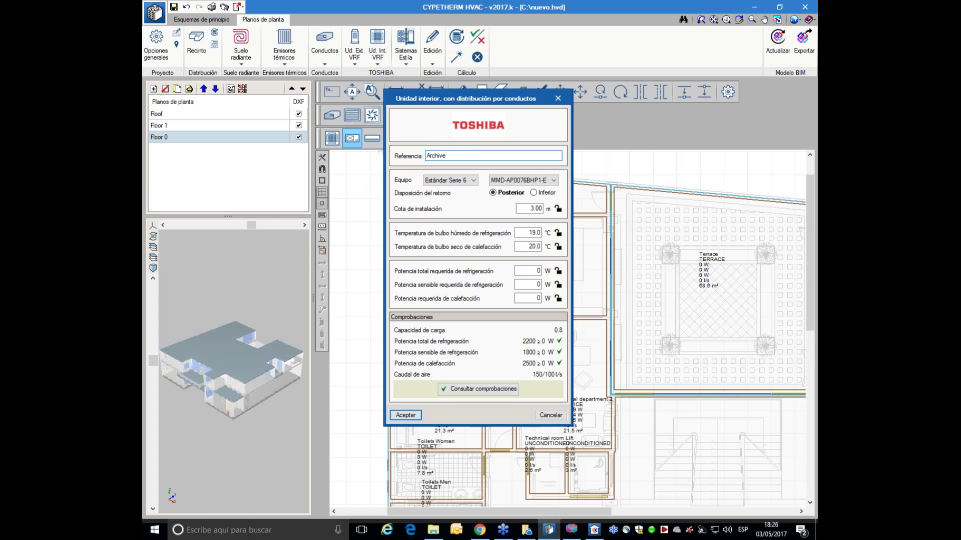
{"action": "left_click", "coordinate": [405, 415]}
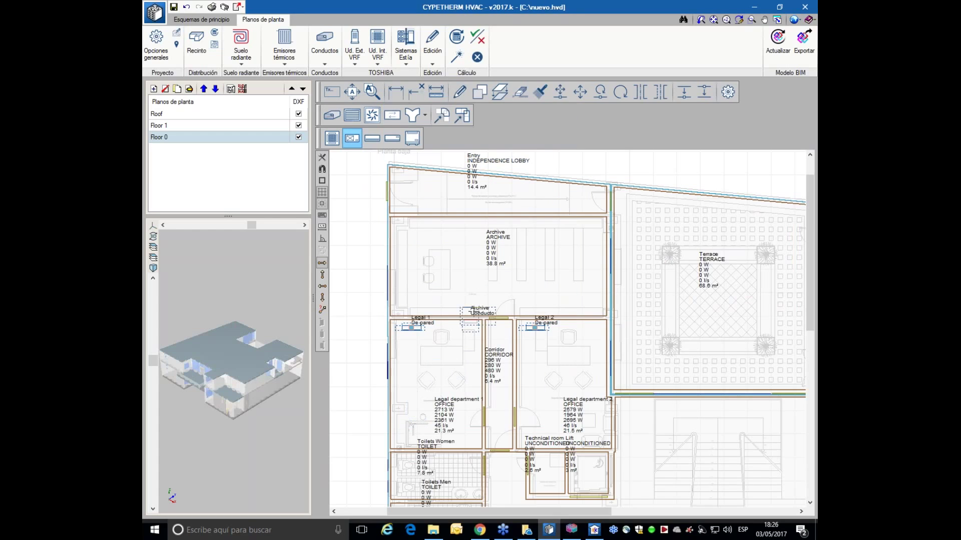
{"action": "left_click", "coordinate": [323, 275]}
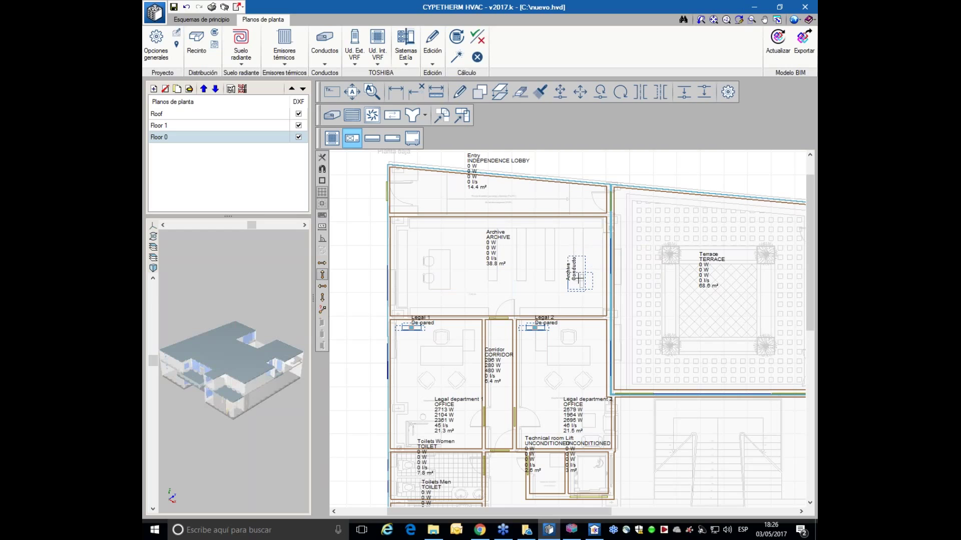
{"action": "left_click", "coordinate": [580, 286]}
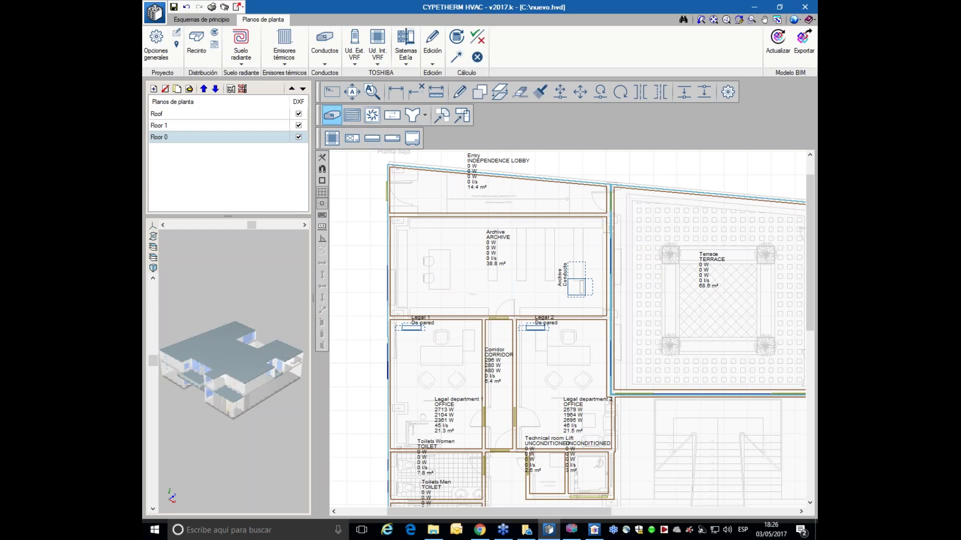
Draw 400 x 200 mm ducts from the Archive unit westward across the room, with short upward branches at the far end and midway.
{"action": "left_click", "coordinate": [332, 117]}
{"action": "left_click", "coordinate": [411, 349]}
{"action": "left_click", "coordinate": [567, 286]}
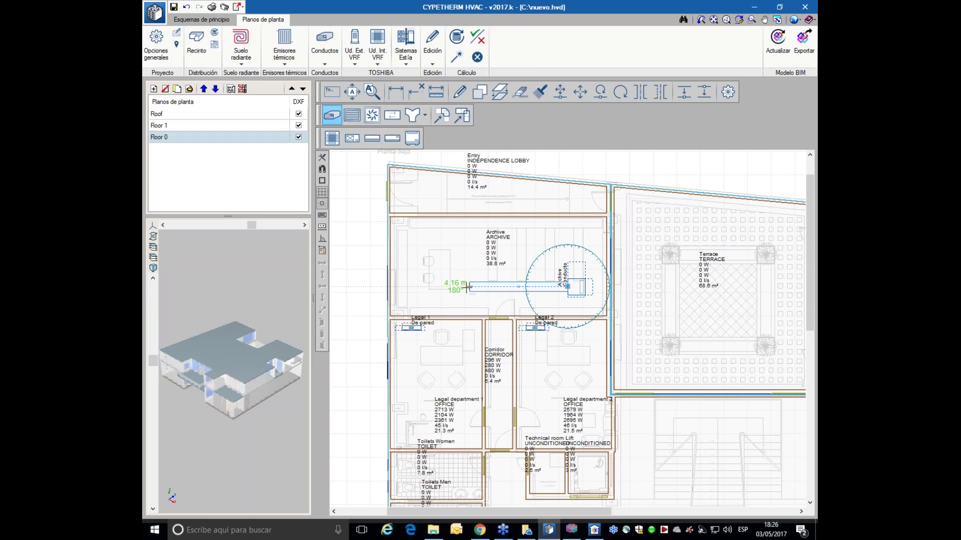
{"action": "left_click", "coordinate": [439, 286]}
{"action": "left_click", "coordinate": [438, 266]}
{"action": "left_click", "coordinate": [502, 286]}
{"action": "left_click", "coordinate": [502, 265]}
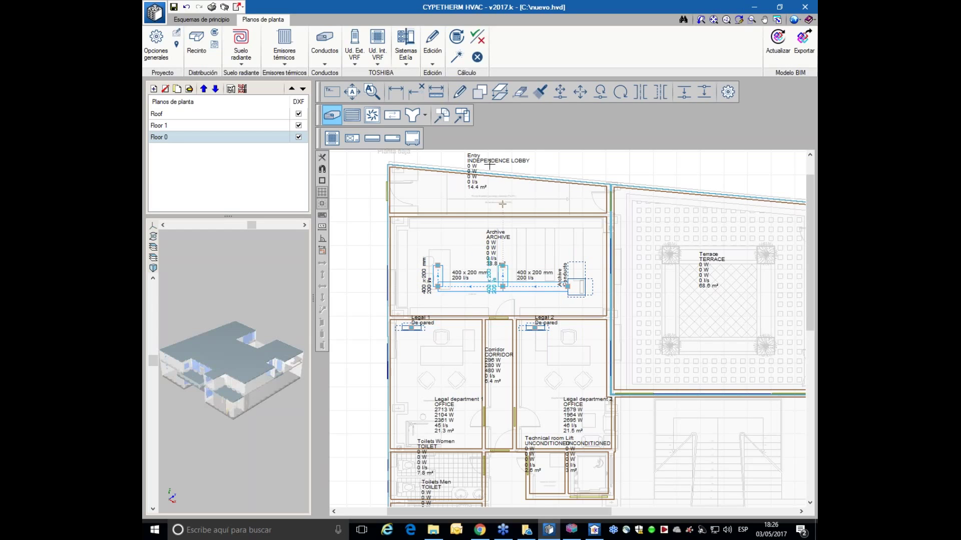
Move the Archive room label off the ducts to just above the ducted unit.
{"action": "left_click", "coordinate": [353, 93]}
{"action": "left_click", "coordinate": [495, 234]}
{"action": "left_click", "coordinate": [586, 254]}
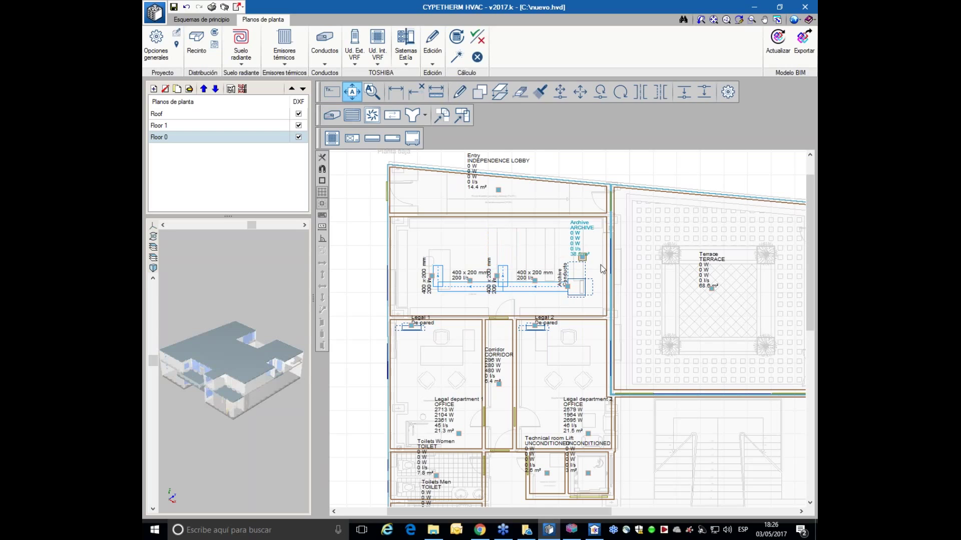
{"action": "mouse_move", "coordinate": [585, 287]}
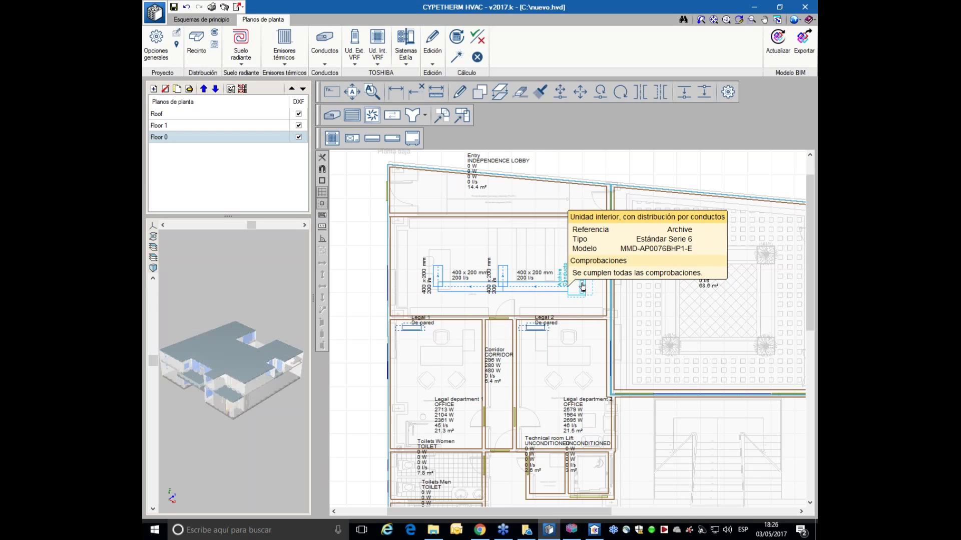
{"action": "mouse_move", "coordinate": [500, 269]}
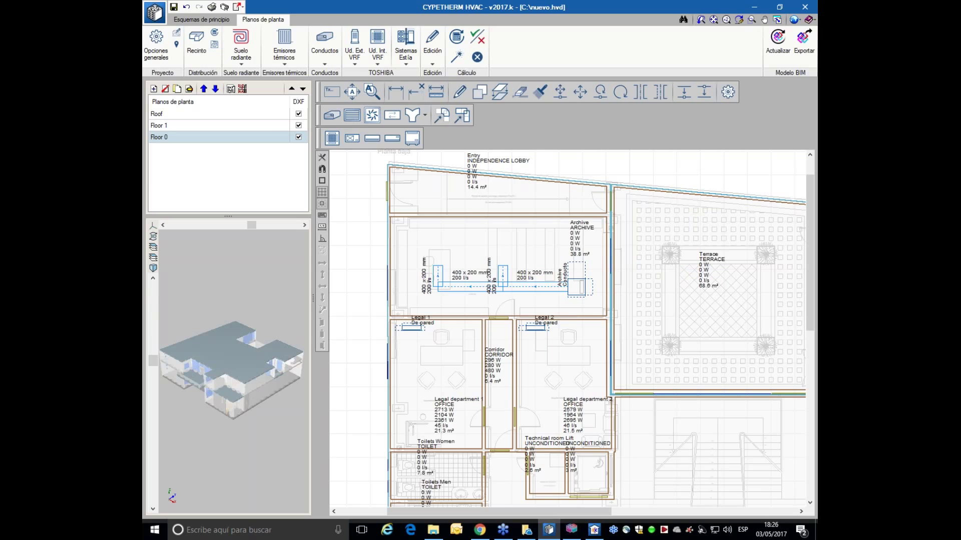
{"action": "scroll", "coordinate": [438, 259], "scroll_direction": "up", "scroll_amount": 1}
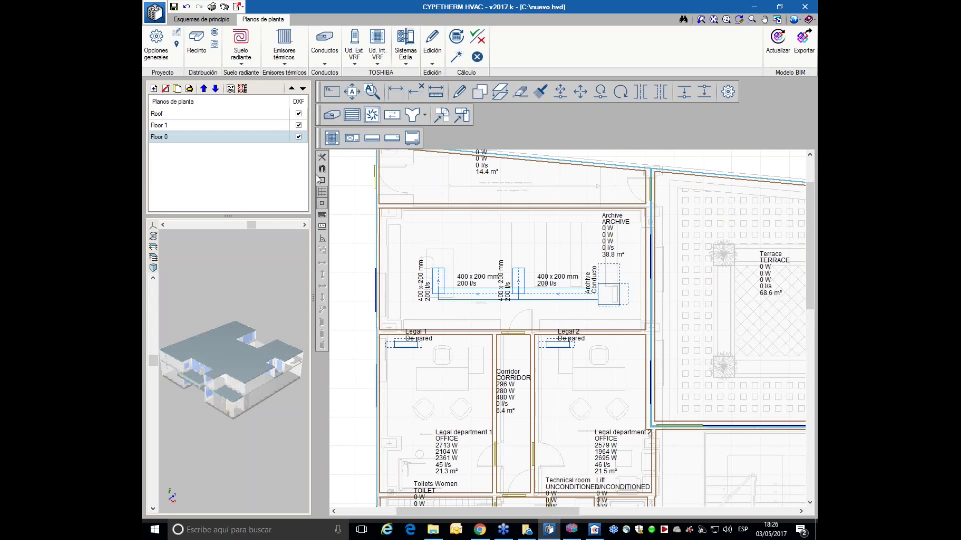
Hide the duct reference, dimensions and flow labels, the grille reference and type labels, and the supply diffuser reference label in the drawing preferences.
{"action": "left_click", "coordinate": [177, 32]}
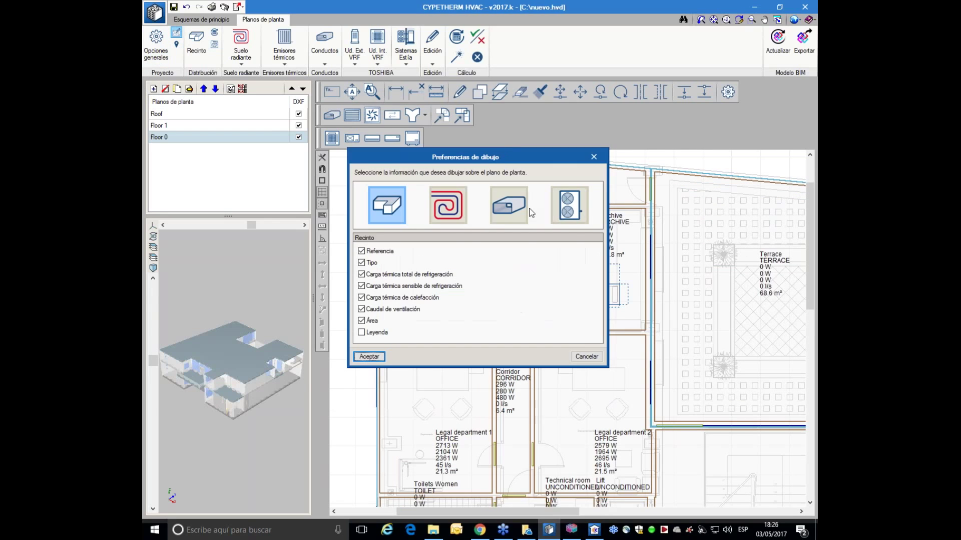
{"action": "left_click", "coordinate": [500, 212]}
{"action": "left_click", "coordinate": [381, 252]}
{"action": "left_click", "coordinate": [381, 263]}
{"action": "left_click", "coordinate": [376, 275]}
{"action": "left_click", "coordinate": [483, 253]}
{"action": "left_click", "coordinate": [478, 264]}
{"action": "left_click", "coordinate": [537, 253]}
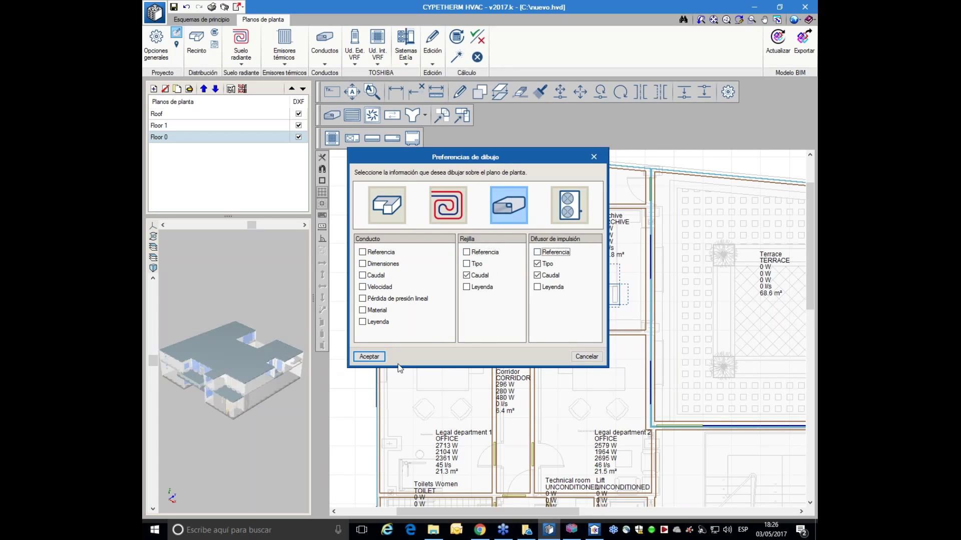
{"action": "left_click", "coordinate": [368, 356]}
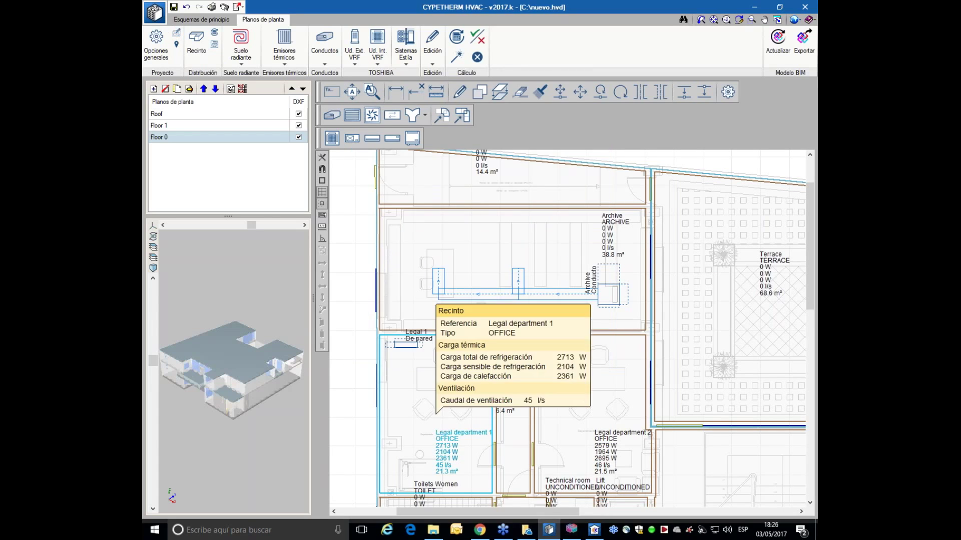
Place RD-600 supply diffusers with a 200 l/s flow at the ends of the Archive's two duct branches.
{"action": "left_click", "coordinate": [372, 116]}
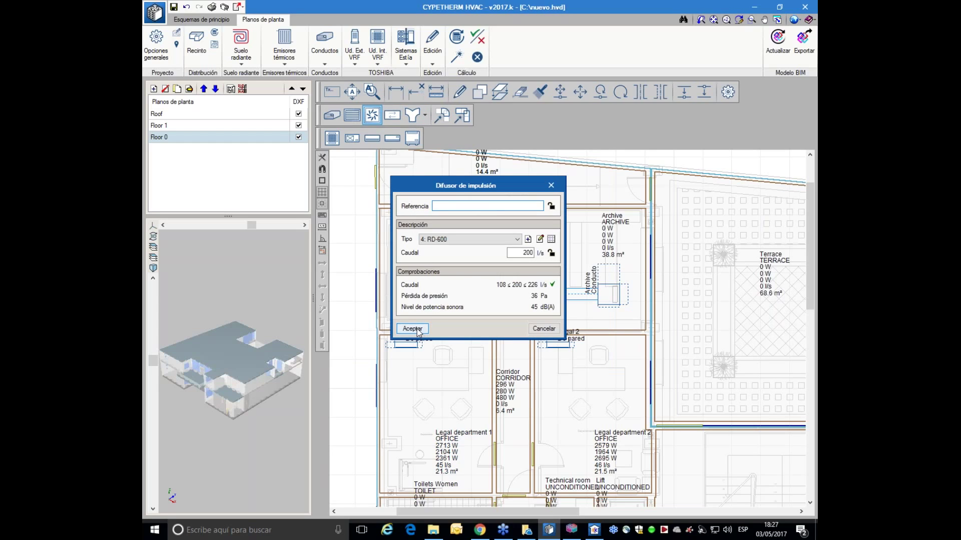
{"action": "left_click_drag", "start_coordinate": [519, 252], "coordinate": [535, 253]}
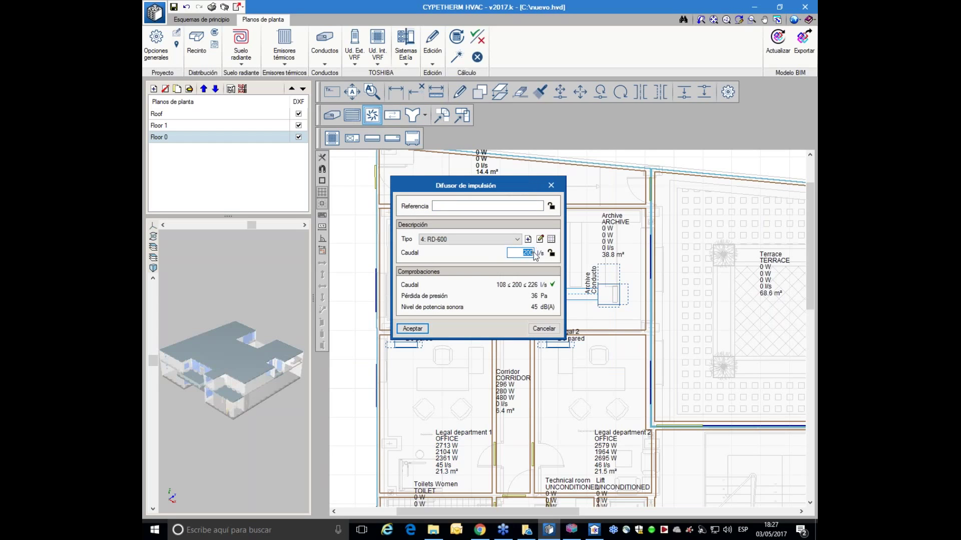
{"action": "left_click", "coordinate": [413, 329]}
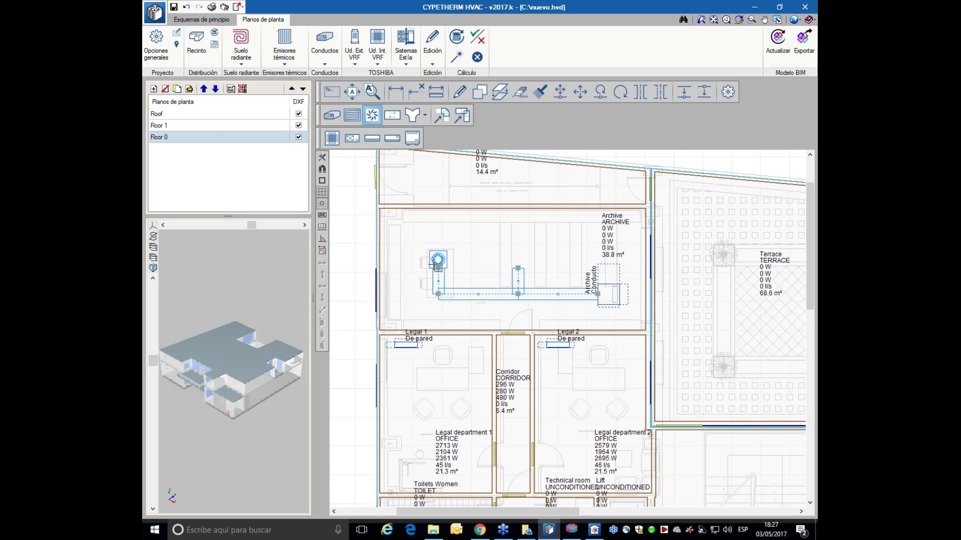
{"action": "left_click", "coordinate": [438, 259]}
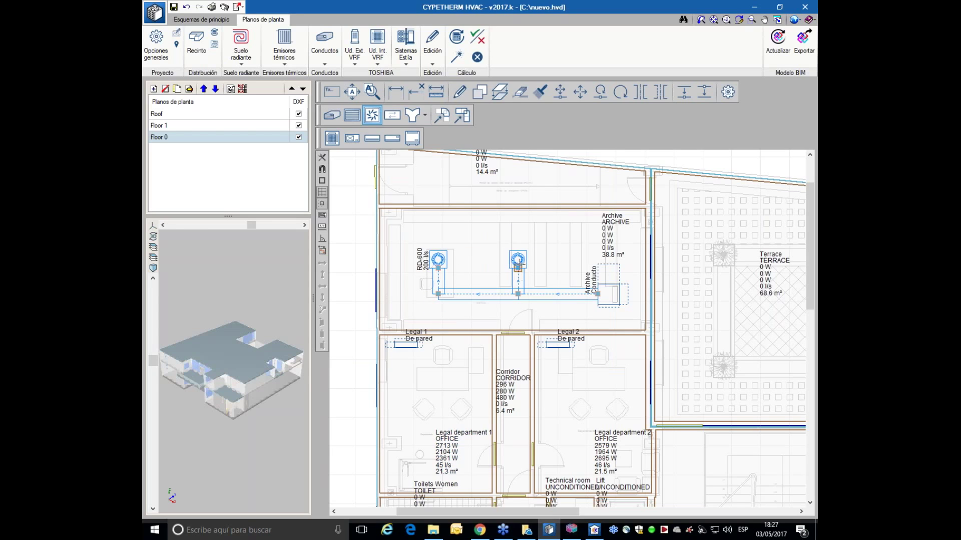
{"action": "left_click", "coordinate": [516, 252]}
{"action": "key", "text": "Return"}
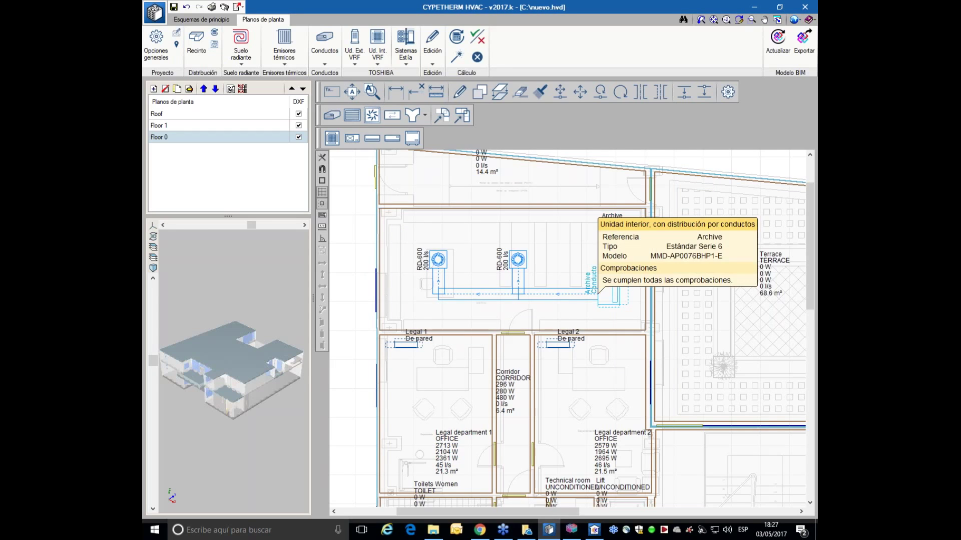
Check the air flow rate in the properties of the Archive's ducted indoor unit.
{"action": "left_click", "coordinate": [618, 284]}
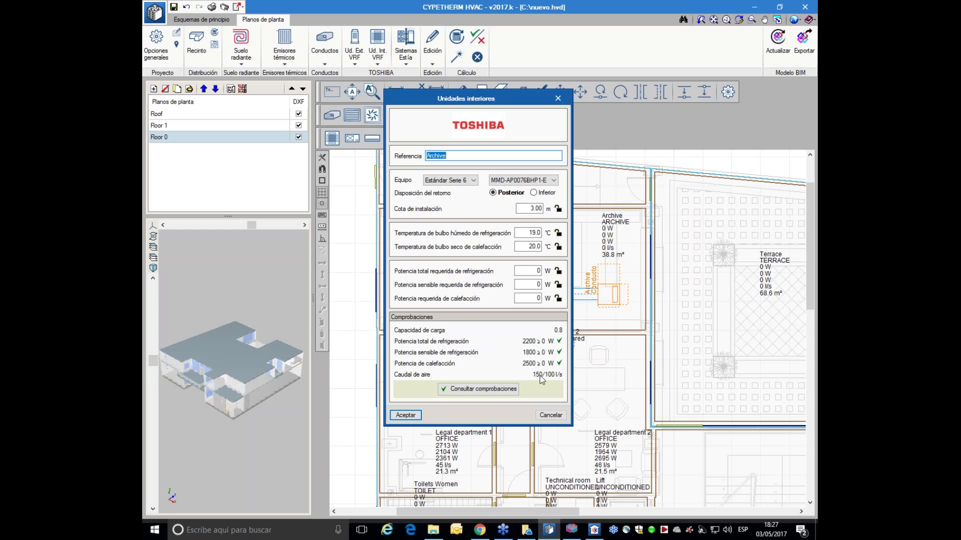
{"action": "left_click", "coordinate": [414, 416]}
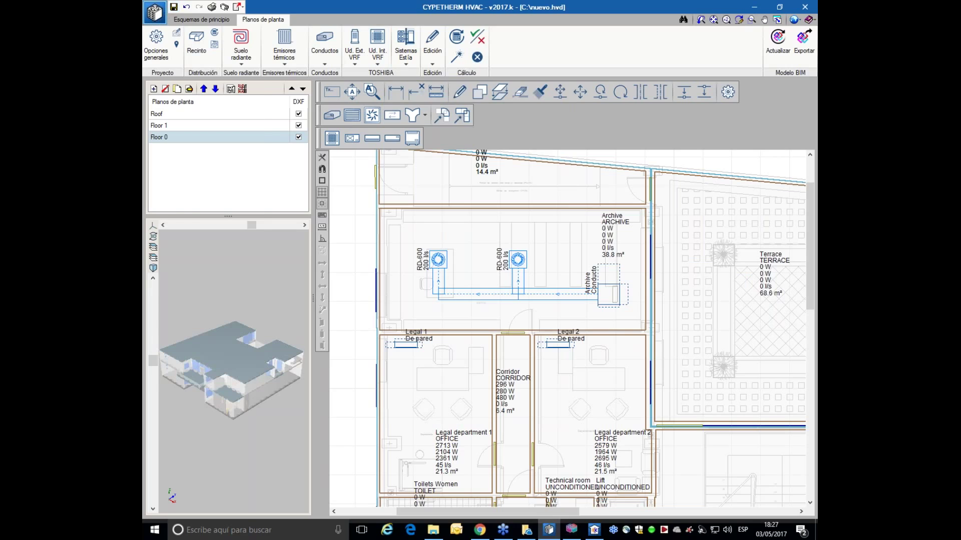
{"action": "left_click", "coordinate": [155, 12]}
{"action": "left_click", "coordinate": [179, 97]}
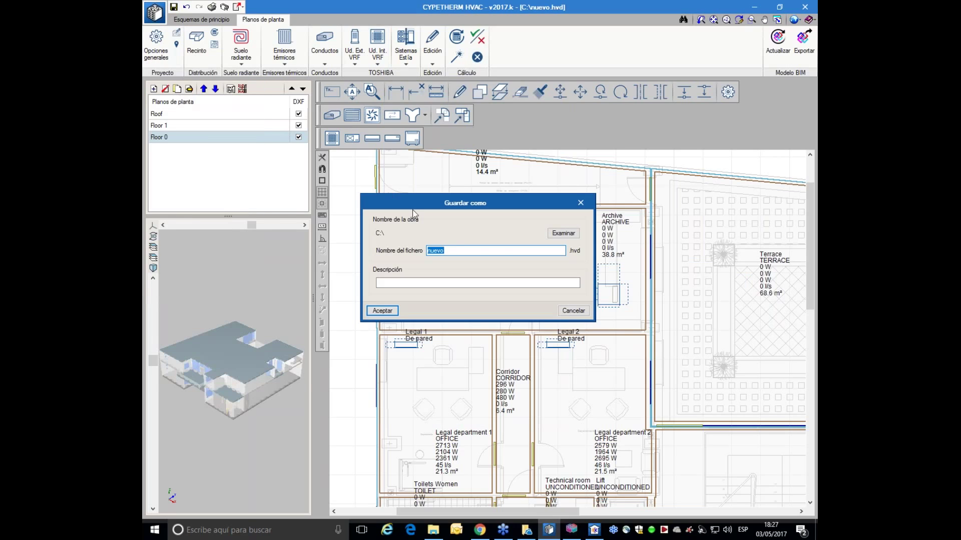
{"action": "left_click", "coordinate": [577, 311]}
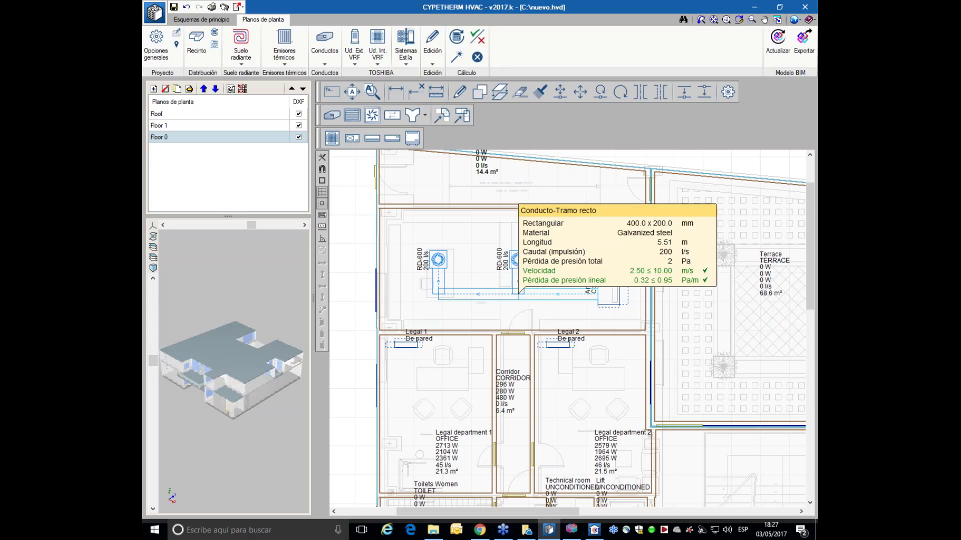
Run the automatic sizing of the installation and inspect the Archive's ducts and diffusers.
{"action": "left_click", "coordinate": [454, 59]}
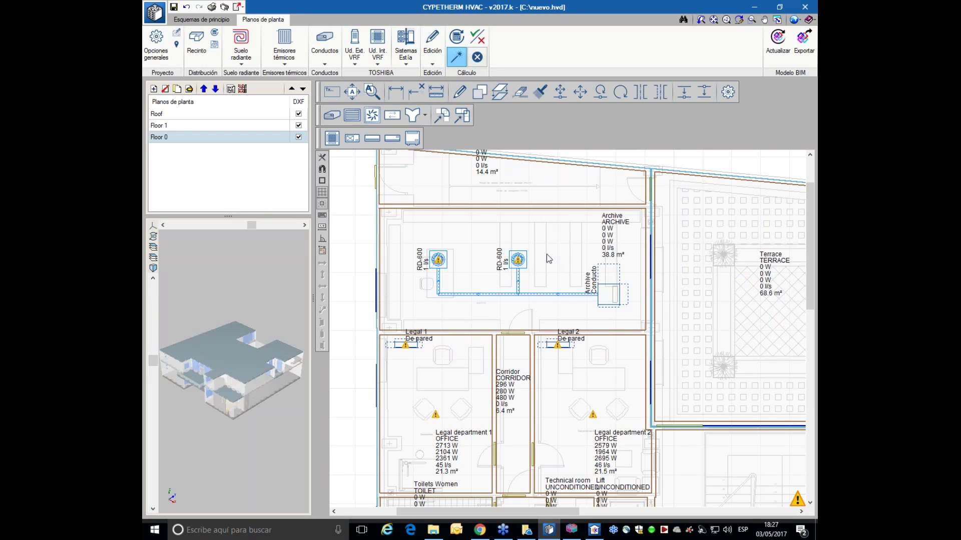
{"action": "mouse_move", "coordinate": [529, 264]}
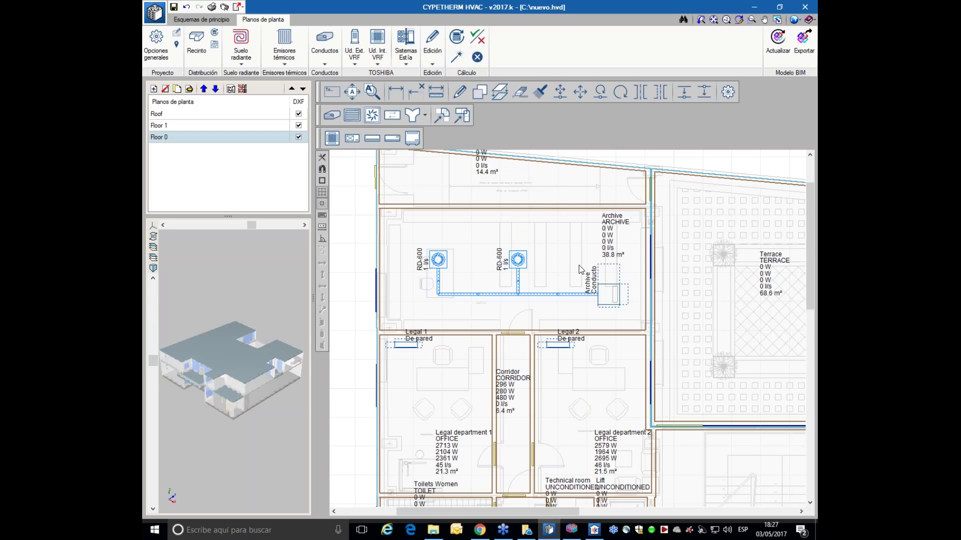
{"action": "mouse_move", "coordinate": [607, 246]}
{"action": "scroll", "coordinate": [630, 233], "scroll_direction": "up", "scroll_amount": 1}
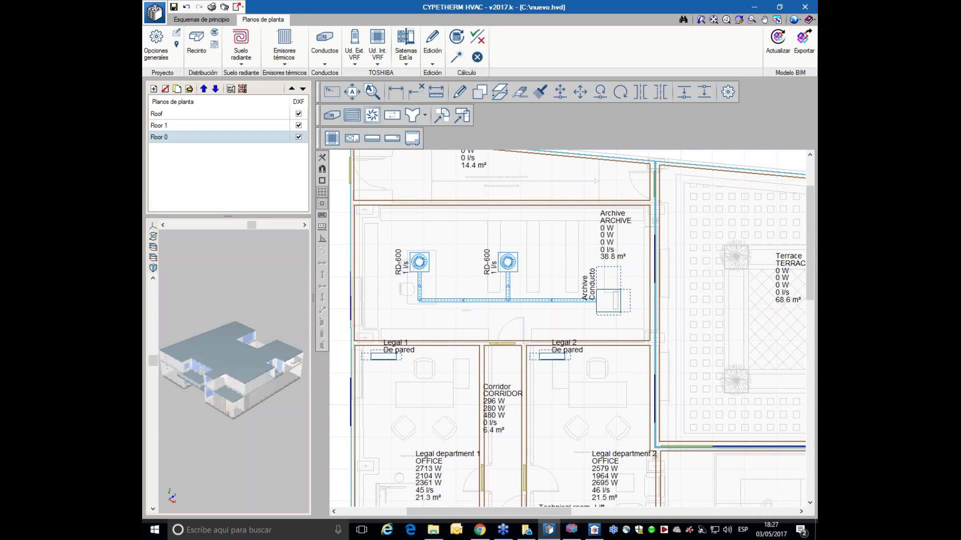
{"action": "mouse_move", "coordinate": [635, 227]}
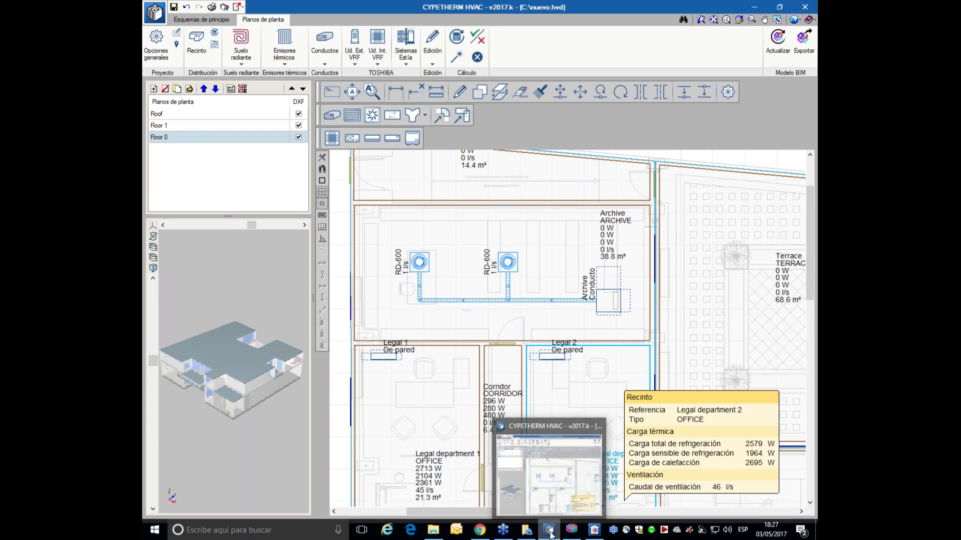
Switch to CYPETHERM LOADS and classify the ARCHIVE room type as Habitable.
{"action": "left_click", "coordinate": [593, 532]}
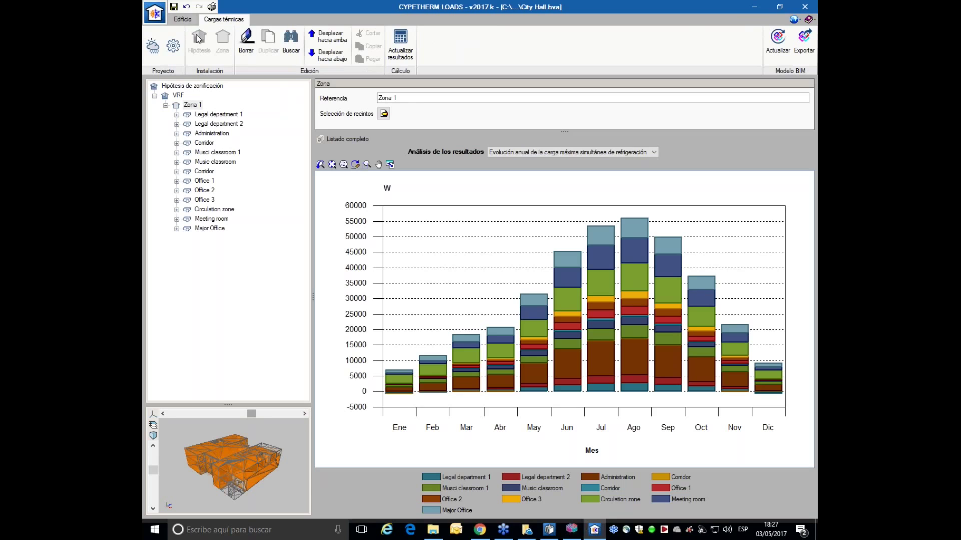
{"action": "left_click", "coordinate": [183, 21]}
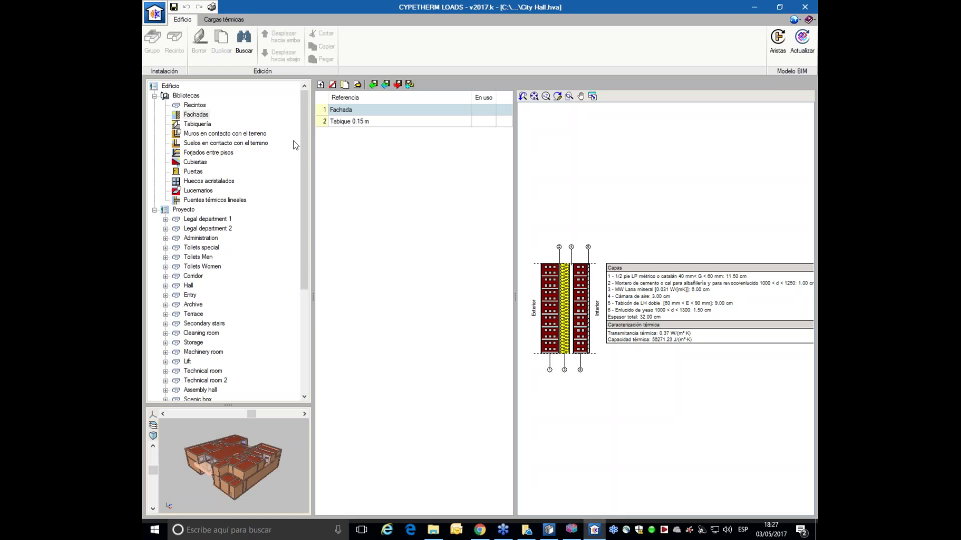
{"action": "left_click", "coordinate": [194, 105]}
{"action": "double_click", "coordinate": [359, 191]}
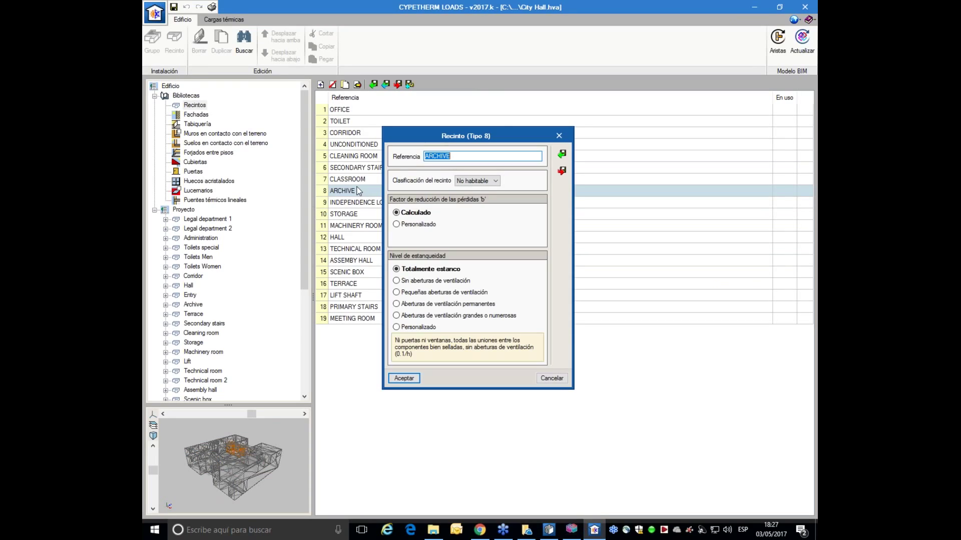
{"action": "left_click", "coordinate": [472, 155]}
{"action": "left_click", "coordinate": [489, 179]}
{"action": "left_click", "coordinate": [491, 193]}
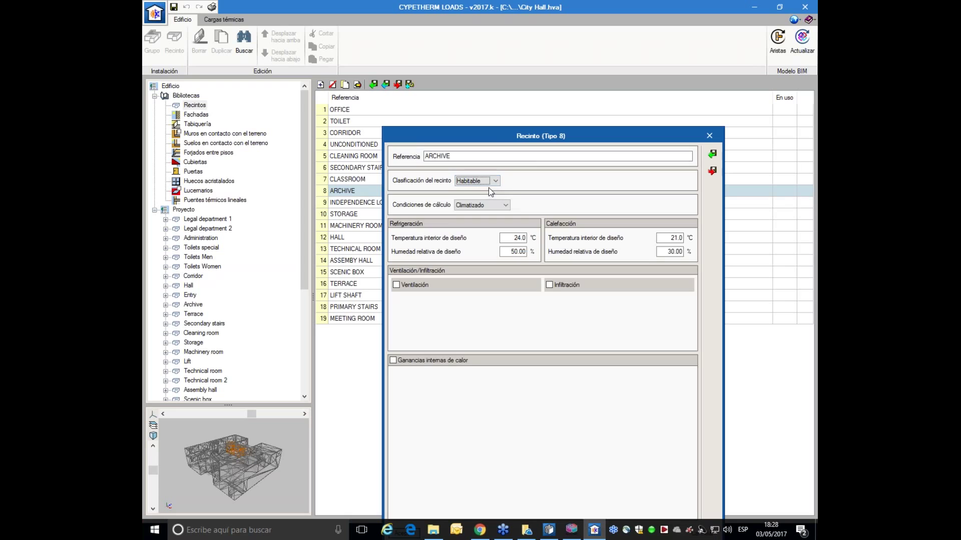
Enable ventilation for the ARCHIVE room type and set it to 12 (l/s)/persona.
{"action": "left_click_drag", "start_coordinate": [489, 142], "coordinate": [464, 52]}
{"action": "left_click", "coordinate": [373, 195]}
{"action": "left_click", "coordinate": [476, 197]}
{"action": "left_click", "coordinate": [477, 212]}
{"action": "double_click", "coordinate": [436, 195]}
{"action": "type", "text": "12"}
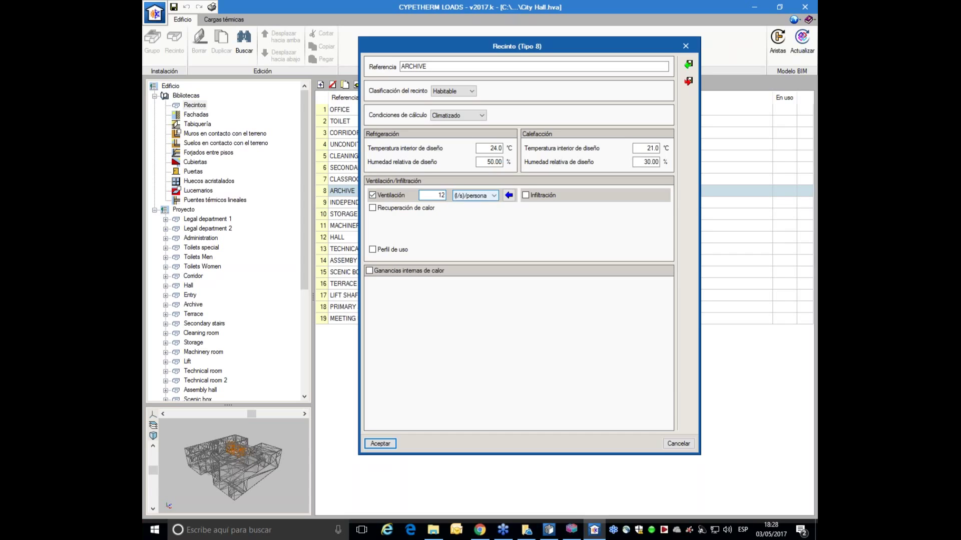
Add internal heat gains to the ARCHIVE room type, with an occupancy of 3 people and a lighting gain in W/m².
{"action": "left_click", "coordinate": [369, 271]}
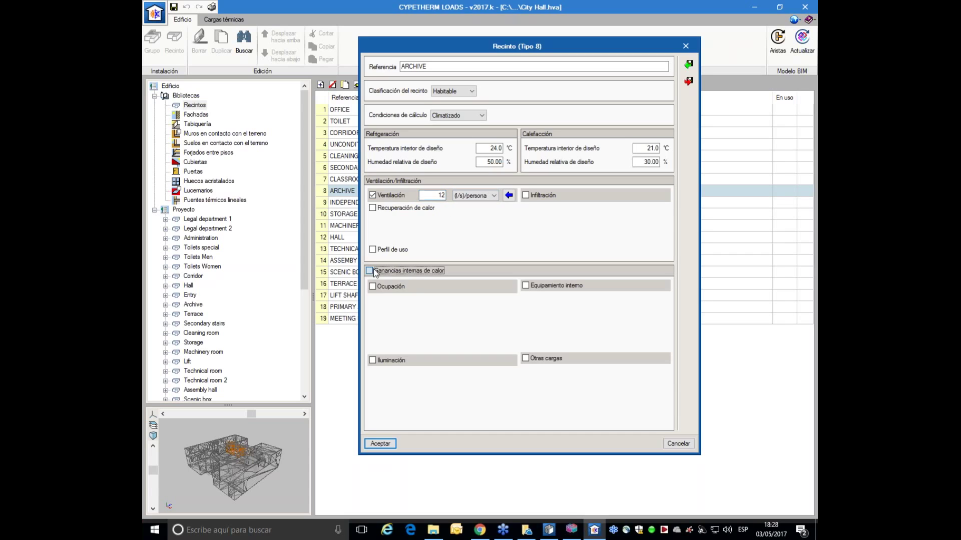
{"action": "left_click", "coordinate": [371, 286]}
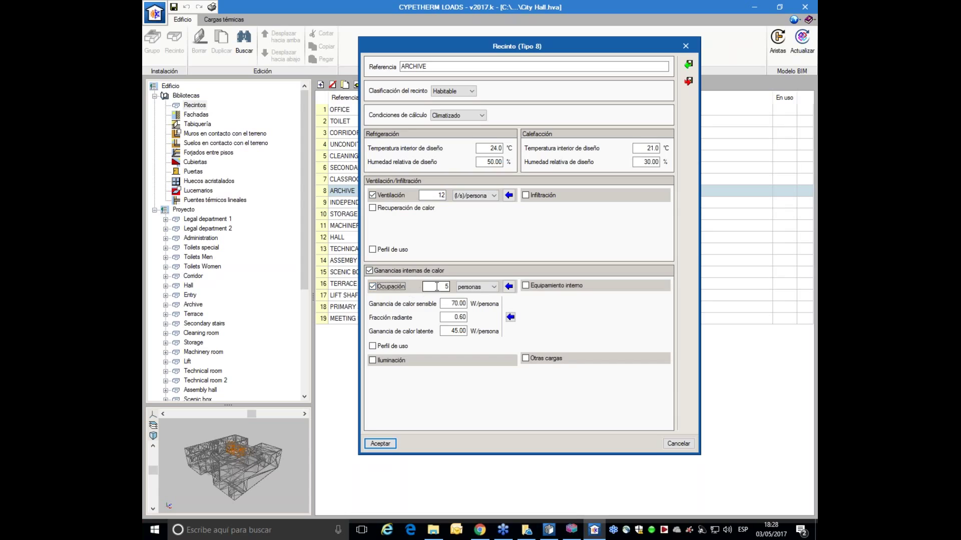
{"action": "left_click", "coordinate": [373, 360]}
{"action": "left_click", "coordinate": [485, 376]}
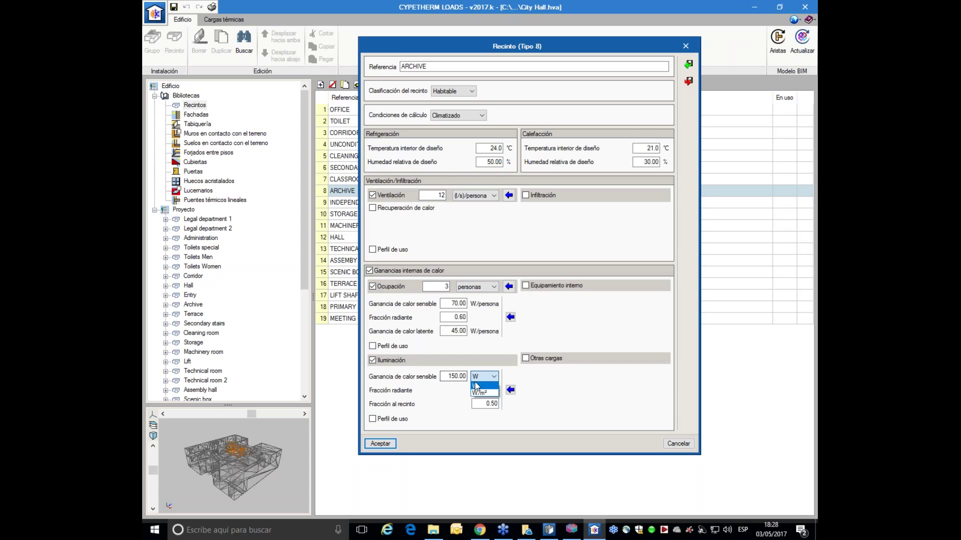
{"action": "left_click", "coordinate": [480, 392]}
{"action": "double_click", "coordinate": [455, 378]}
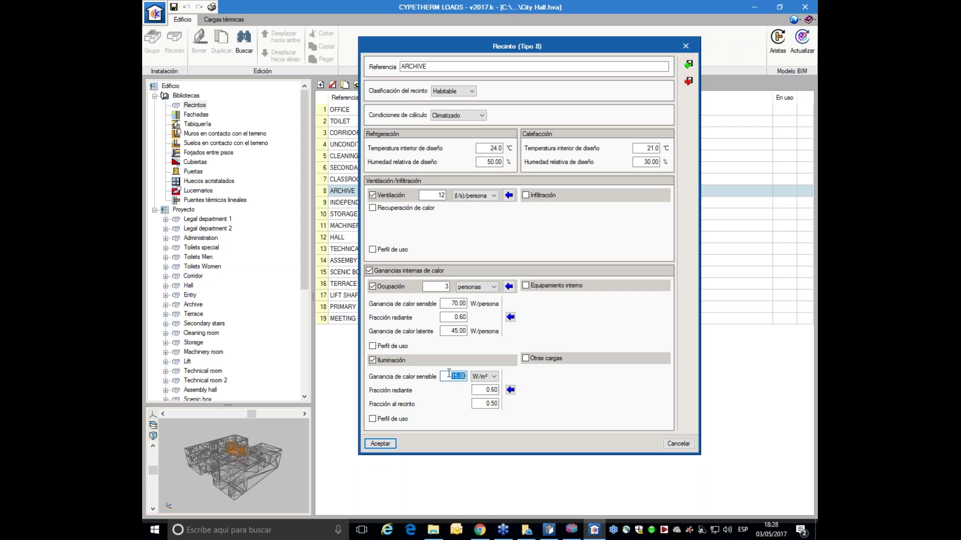
{"action": "left_click", "coordinate": [390, 444]}
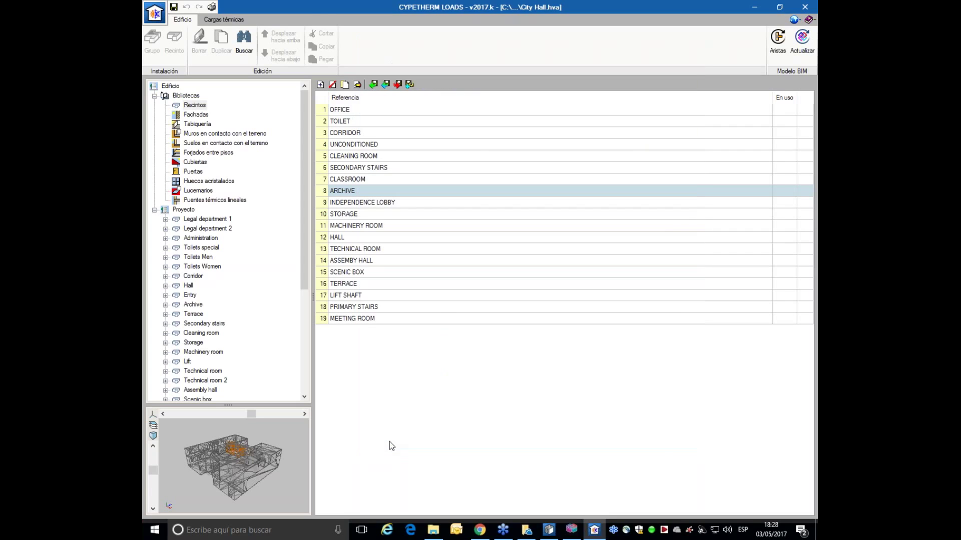
Recalculate the thermal loads and export the results to the IFC file City Hall CYPETHERM LOADS.
{"action": "left_click", "coordinate": [216, 20]}
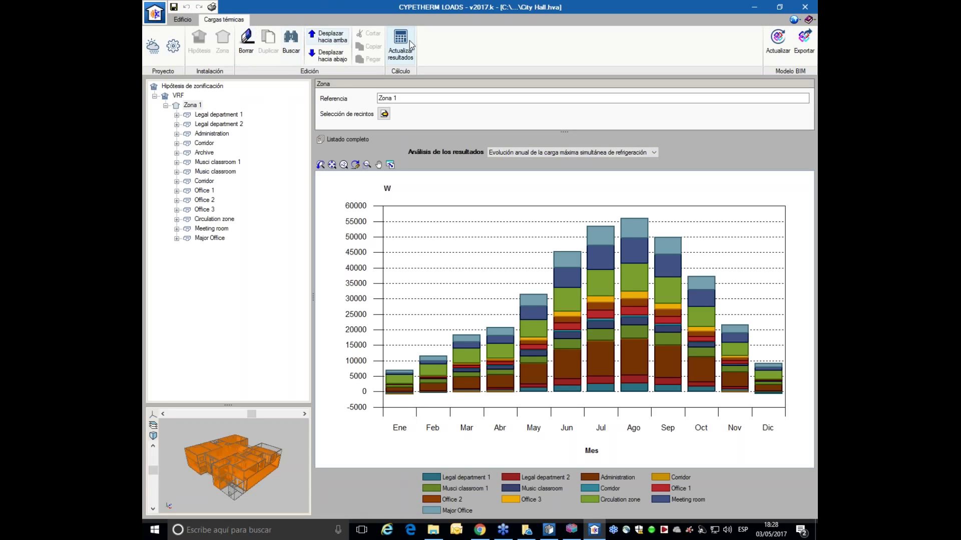
{"action": "left_click", "coordinate": [403, 44]}
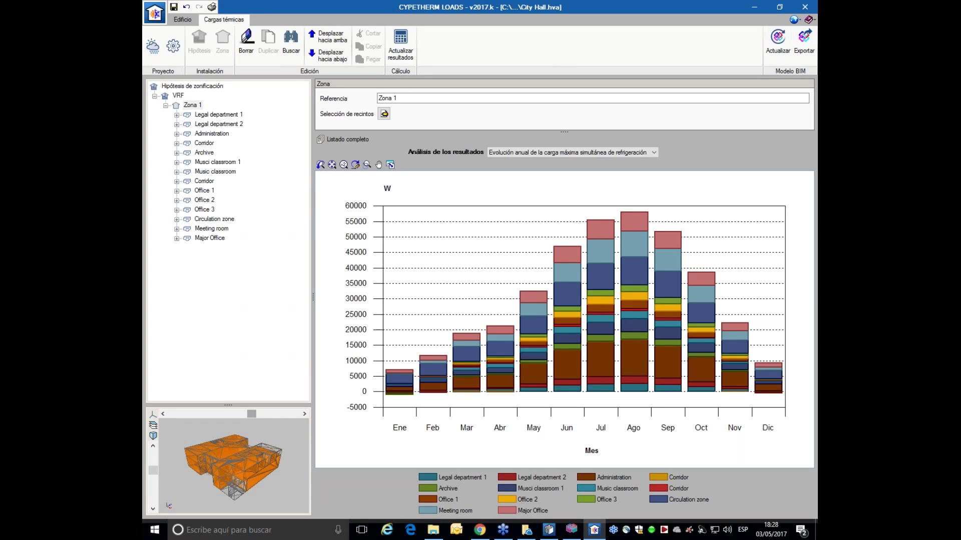
{"action": "left_click", "coordinate": [799, 51]}
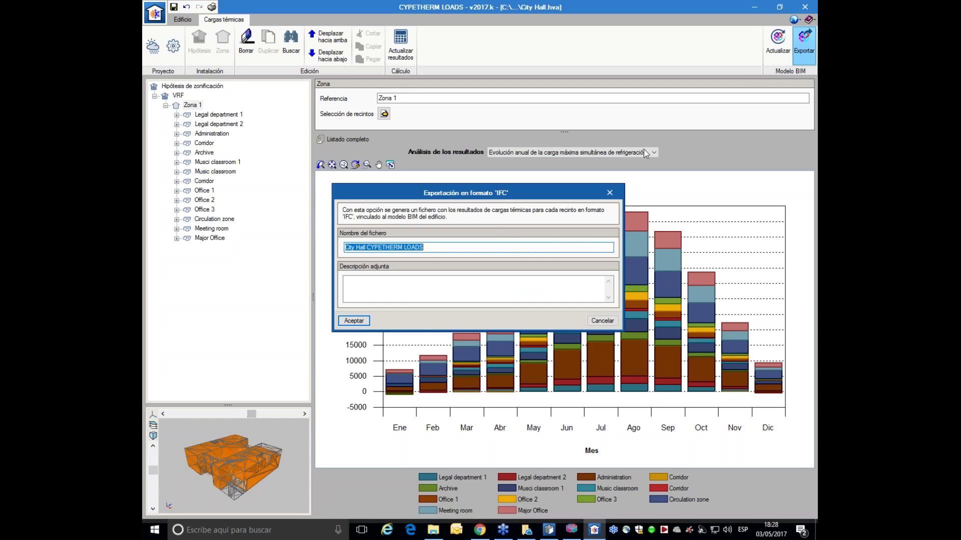
{"action": "left_click", "coordinate": [361, 321]}
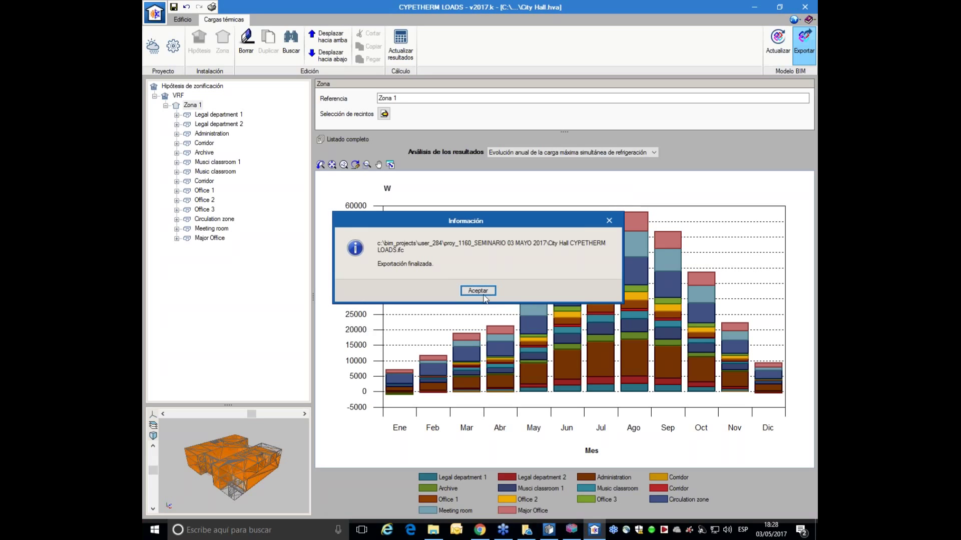
{"action": "left_click", "coordinate": [466, 294]}
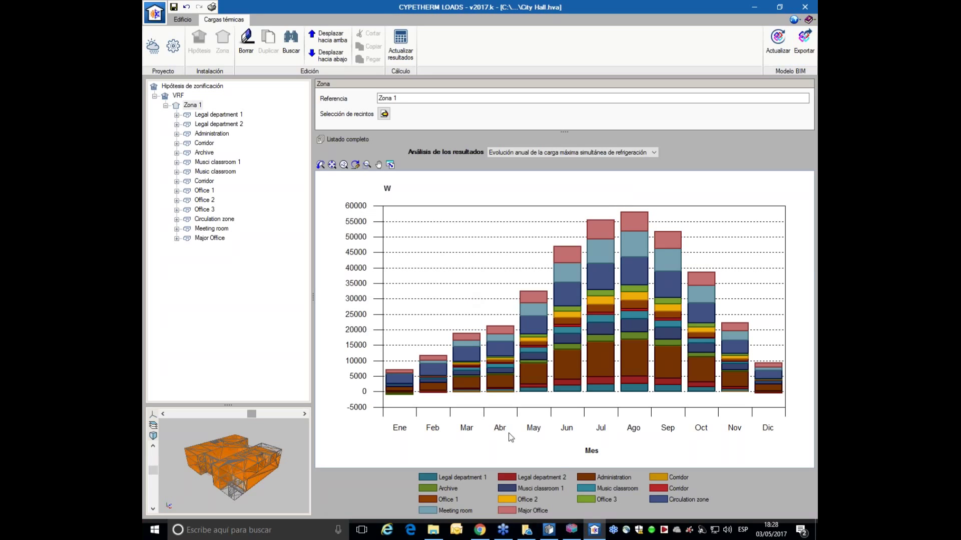
Switch to CYPETHERM HVAC and update the project from the BIM model, importing all room types.
{"action": "left_click", "coordinate": [549, 531]}
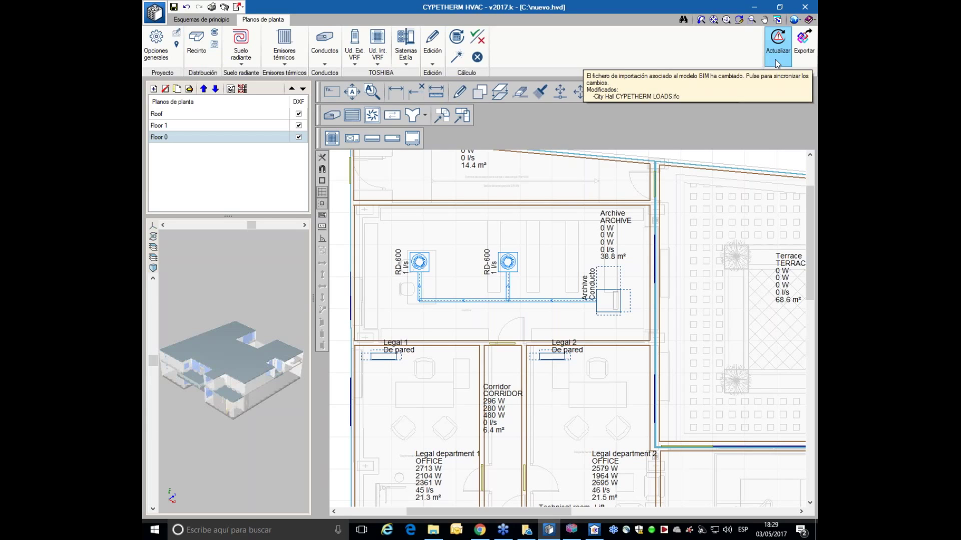
{"action": "left_click", "coordinate": [774, 41]}
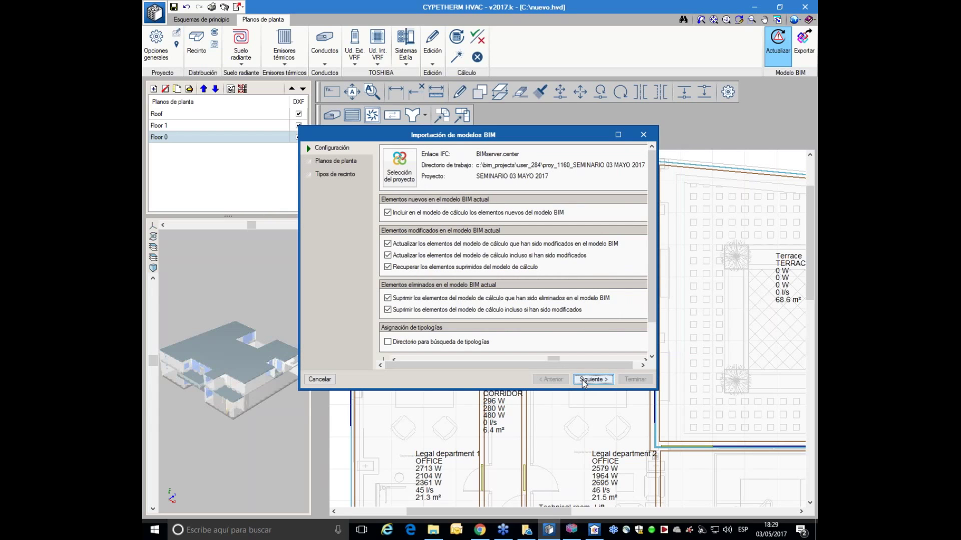
{"action": "left_click", "coordinate": [582, 380]}
{"action": "left_click", "coordinate": [595, 379]}
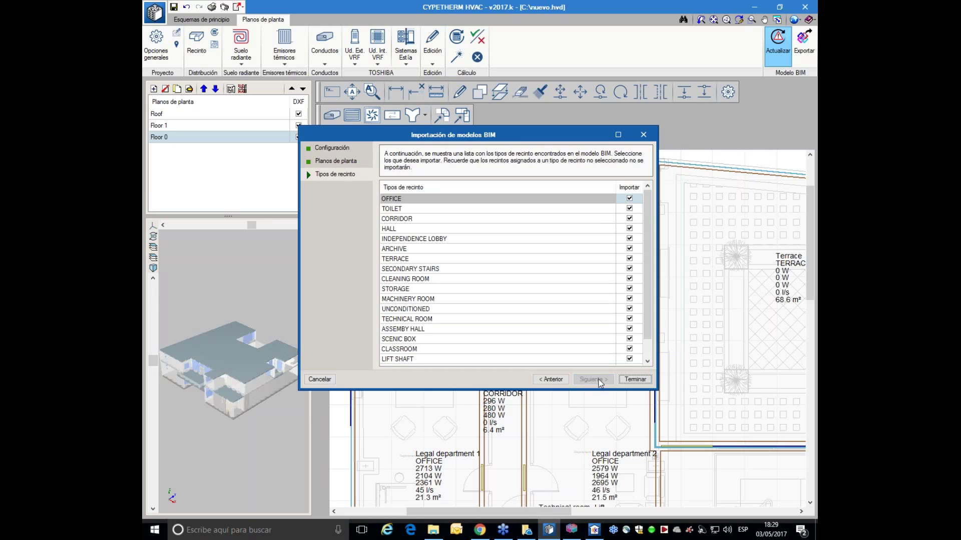
{"action": "left_click", "coordinate": [622, 380]}
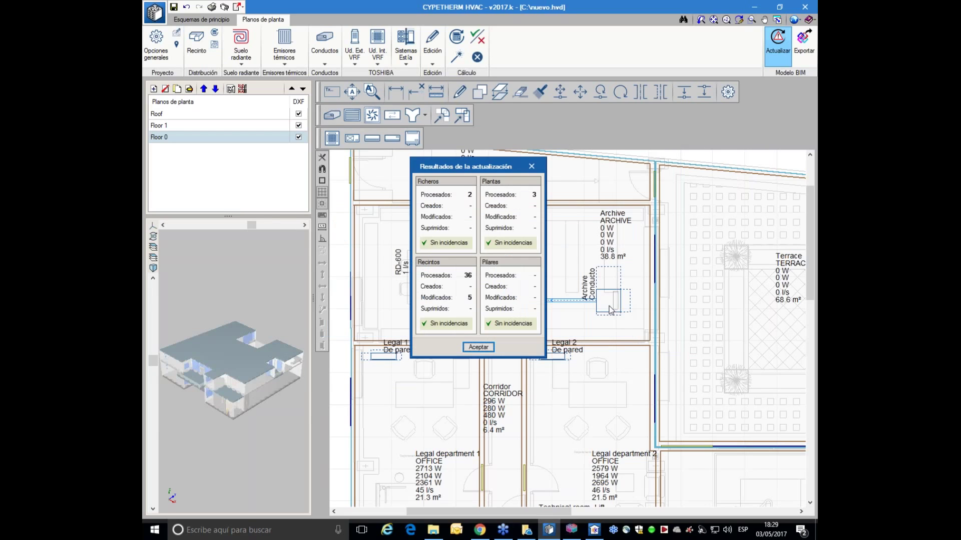
Accept the BIM update results and display the Floor 0 plan around the Archive room.
{"action": "left_click", "coordinate": [479, 346]}
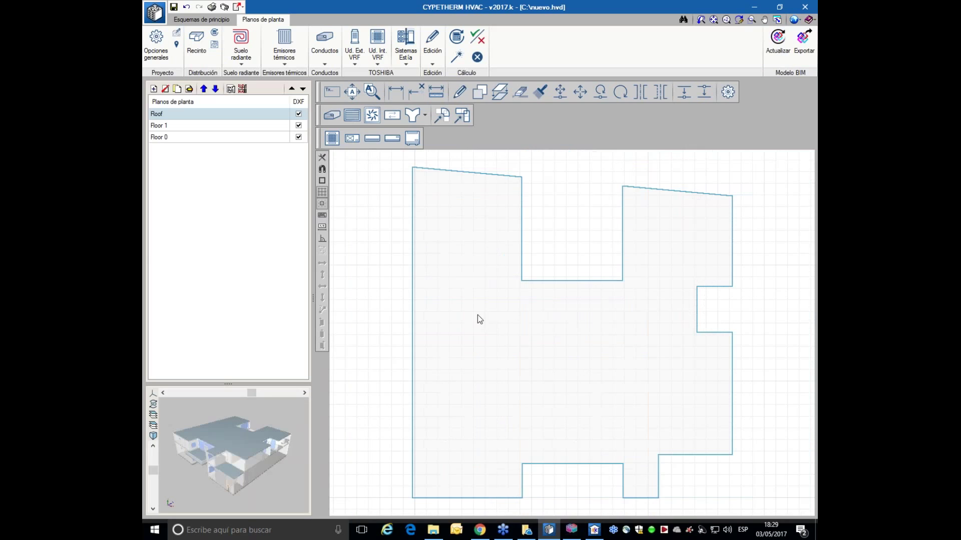
{"action": "left_click", "coordinate": [170, 137]}
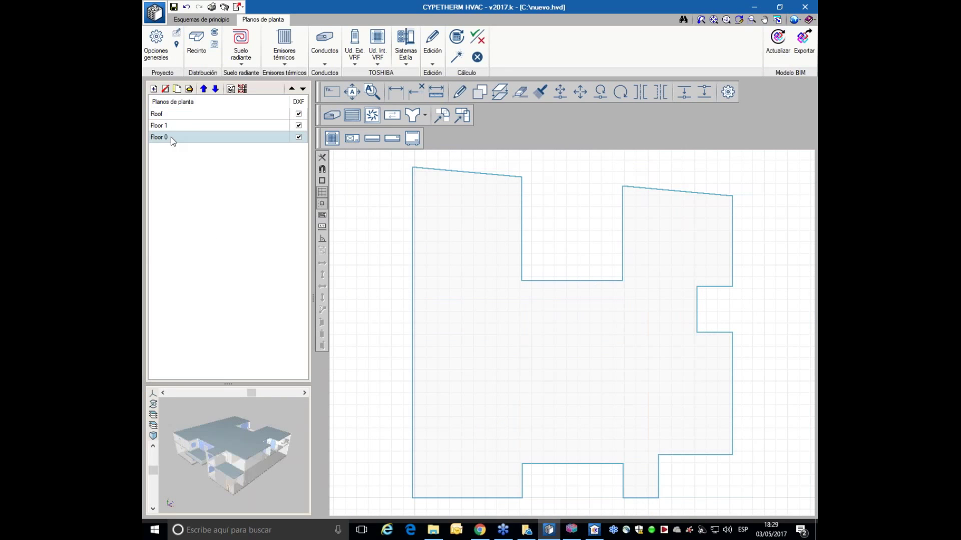
{"action": "scroll", "coordinate": [470, 213], "scroll_direction": "up", "scroll_amount": 3}
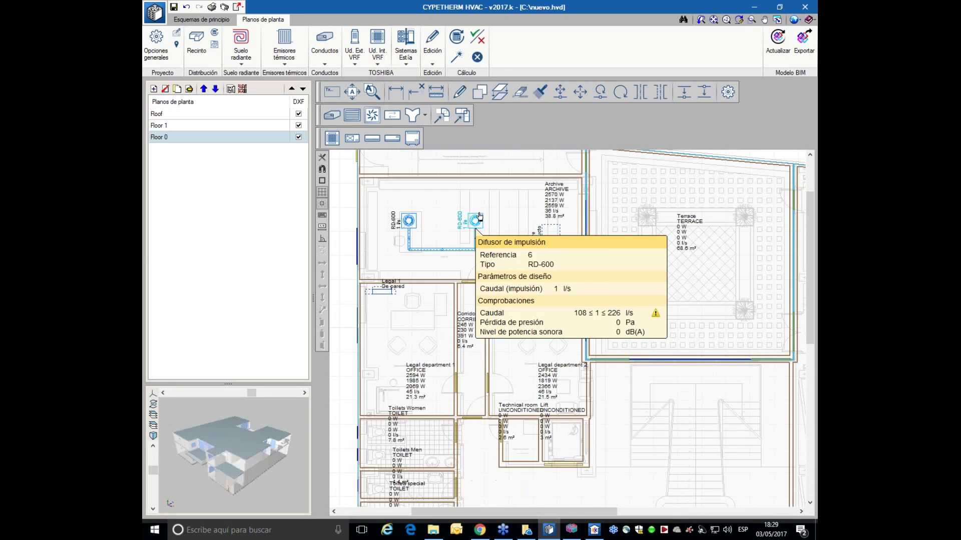
{"action": "scroll", "coordinate": [595, 214], "scroll_direction": "up", "scroll_amount": 1}
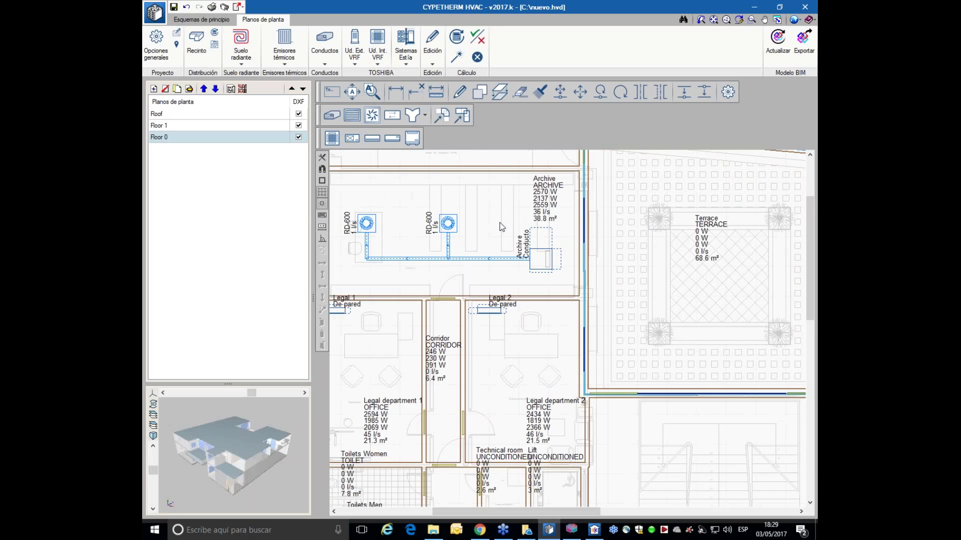
{"action": "middle_click_drag", "start_coordinate": [505, 223], "coordinate": [530, 238]}
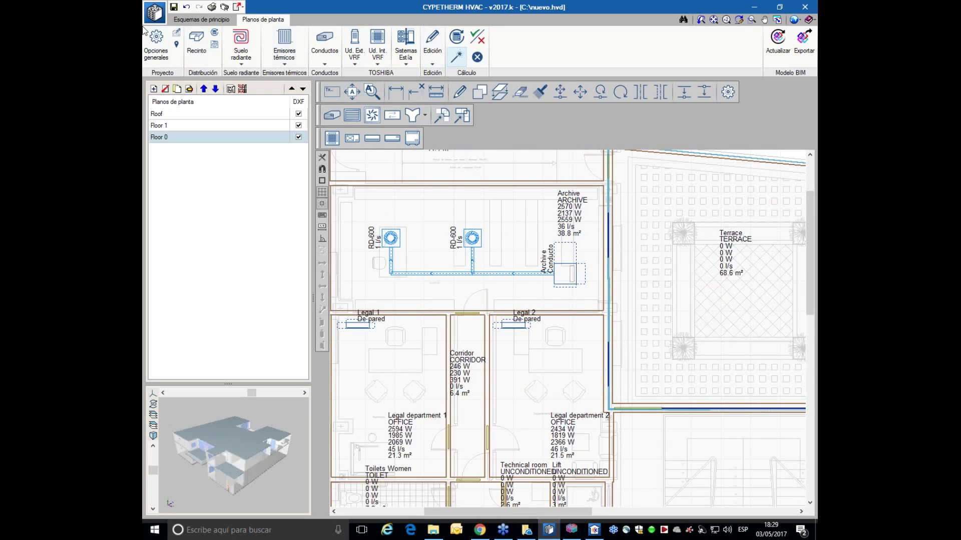
Save the project and run the automatic sizing of the installation.
{"action": "left_click", "coordinate": [173, 7]}
{"action": "left_click", "coordinate": [456, 57]}
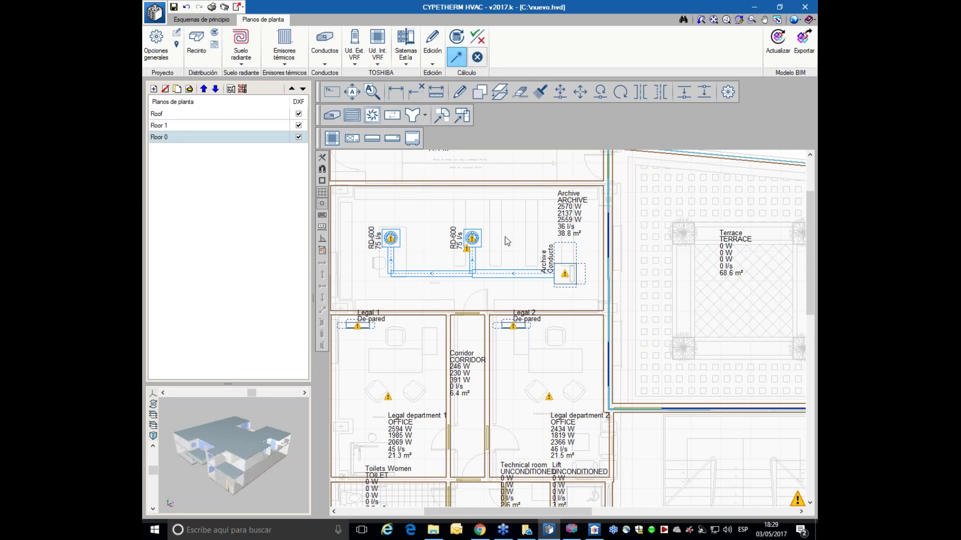
{"action": "right_click", "coordinate": [527, 231]}
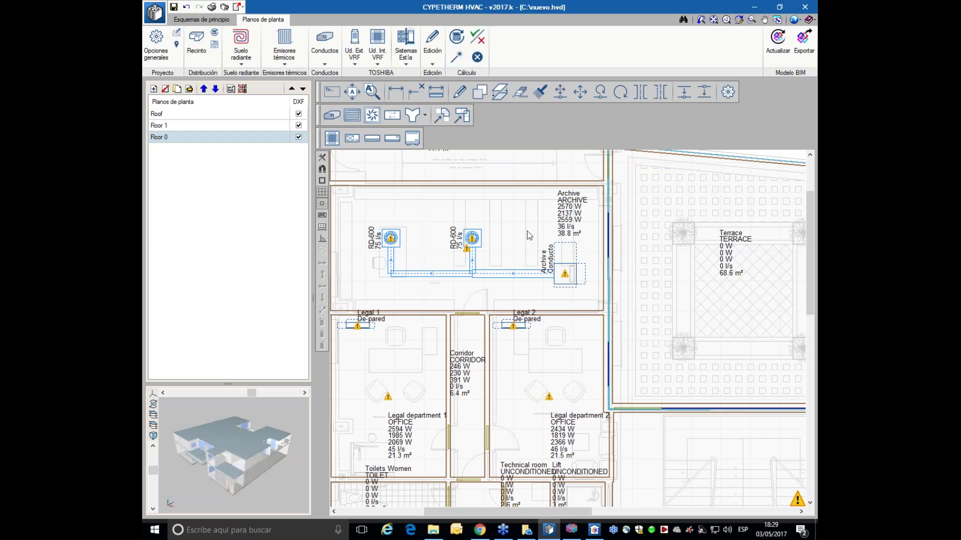
Review the airflow check of the Archive's RD-600 diffuser nearest the indoor unit and display the calculation warnings on the plan.
{"action": "left_click", "coordinate": [472, 238]}
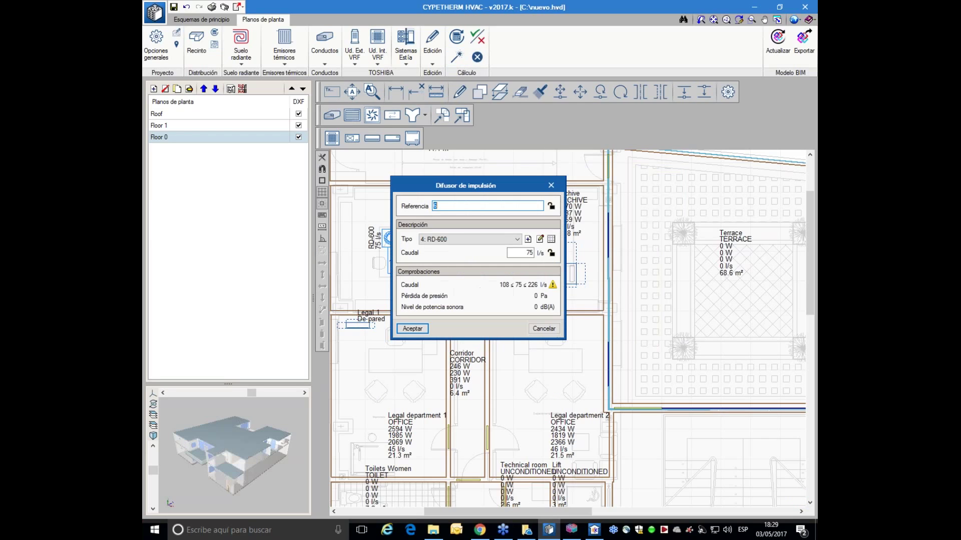
{"action": "key", "text": "Escape"}
{"action": "mouse_move", "coordinate": [397, 240]}
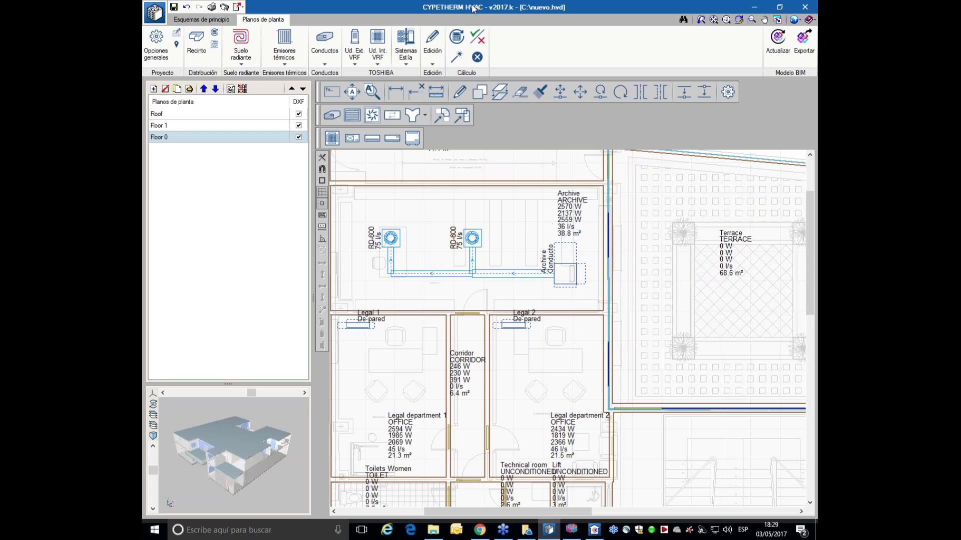
{"action": "left_click", "coordinate": [475, 60]}
{"action": "mouse_move", "coordinate": [565, 275]}
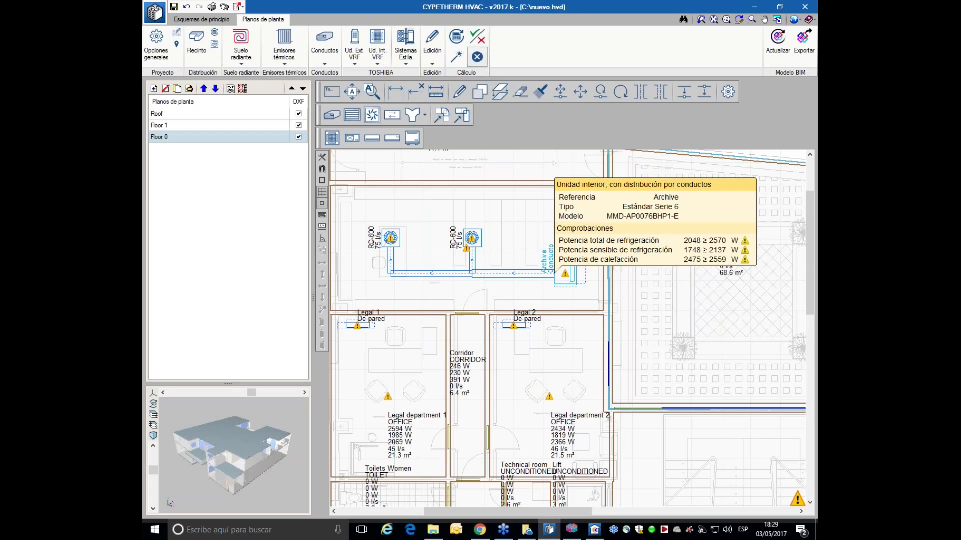
Change the Archive's ducted indoor unit to model MMD-AP0126BHP1-E and review its capacity checks.
{"action": "left_click", "coordinate": [577, 280]}
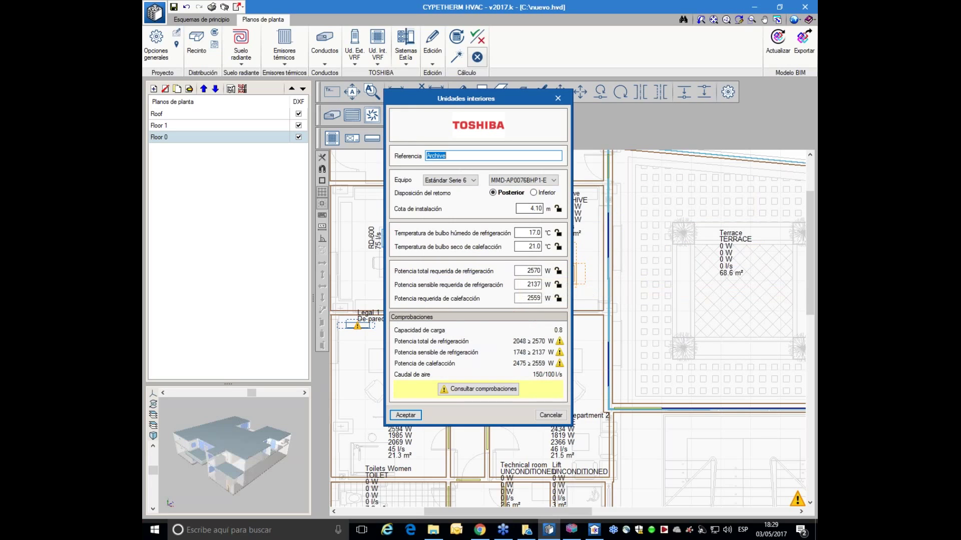
{"action": "left_click", "coordinate": [523, 181]}
{"action": "left_click", "coordinate": [533, 211]}
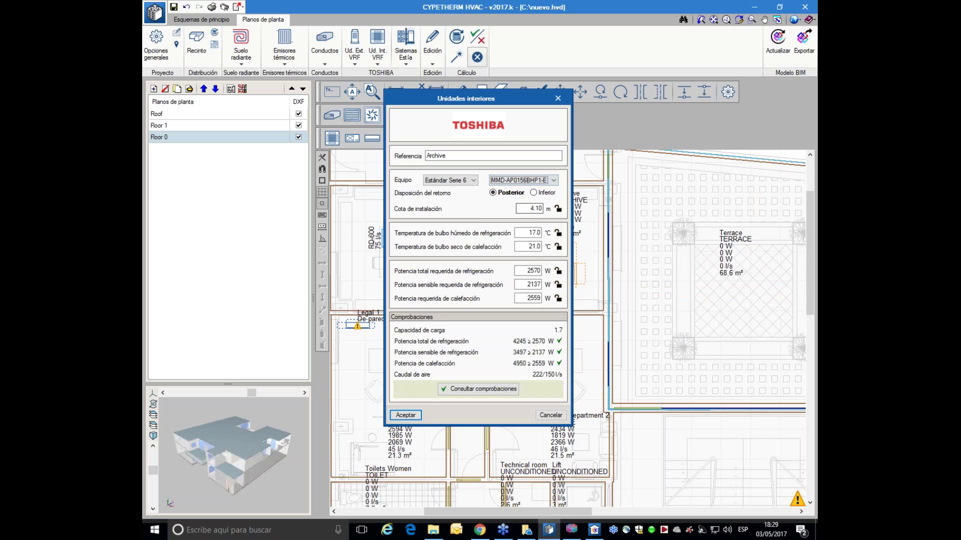
{"action": "left_click", "coordinate": [530, 181]}
{"action": "left_click", "coordinate": [530, 200]}
{"action": "left_click", "coordinate": [405, 415]}
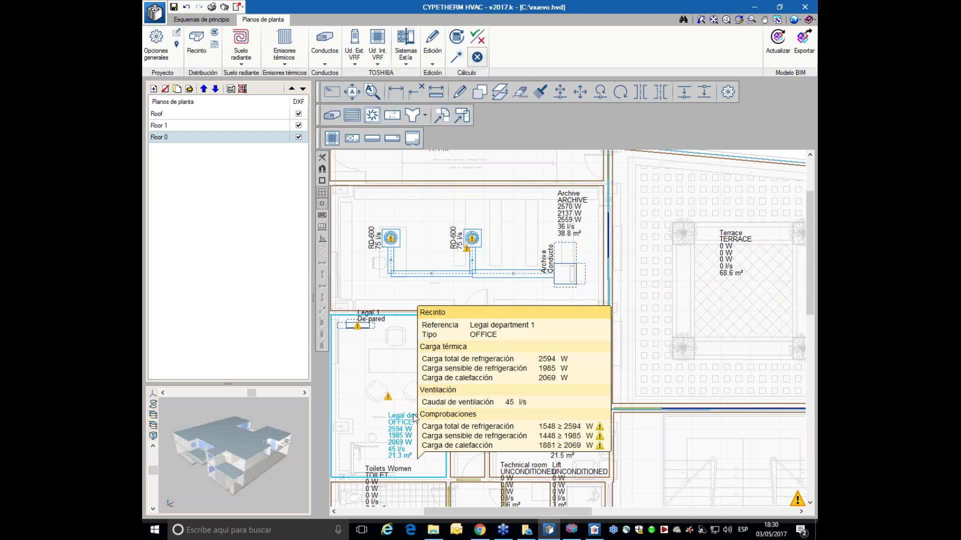
{"action": "double_click", "coordinate": [566, 269]}
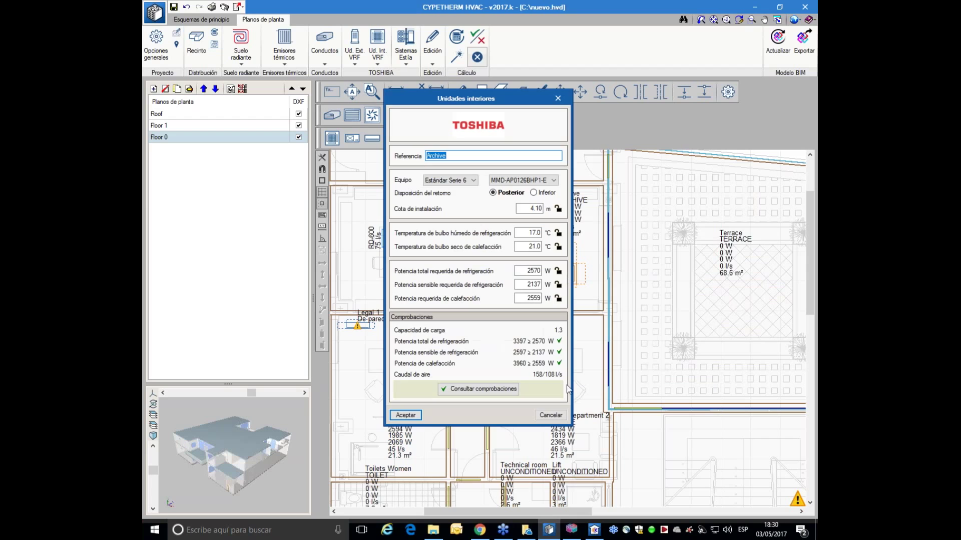
{"action": "left_click", "coordinate": [406, 415]}
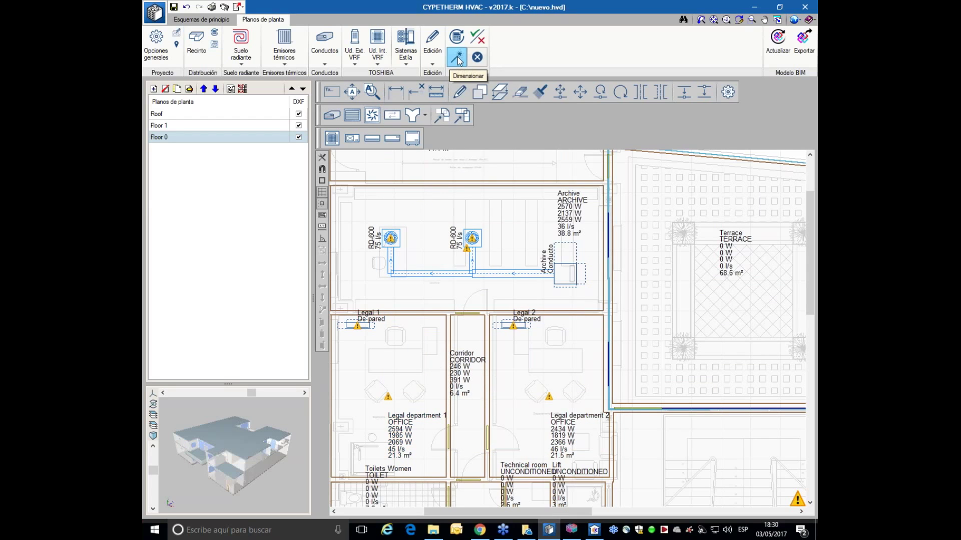
Change the Archive supply diffuser nearest the indoor unit to type RD-400-Plenum-Damper.
{"action": "right_click", "coordinate": [478, 242]}
{"action": "left_click", "coordinate": [496, 243]}
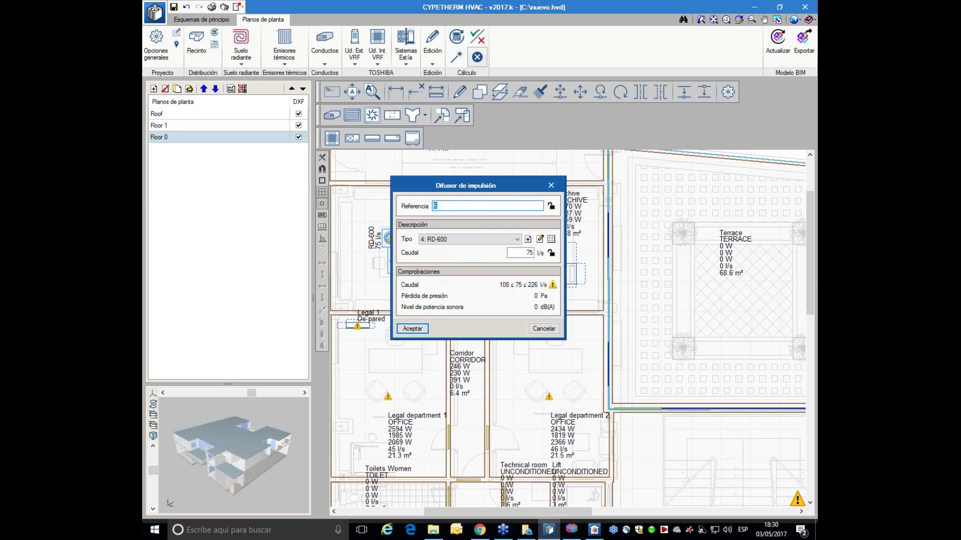
{"action": "left_click", "coordinate": [493, 244]}
{"action": "left_click", "coordinate": [490, 257]}
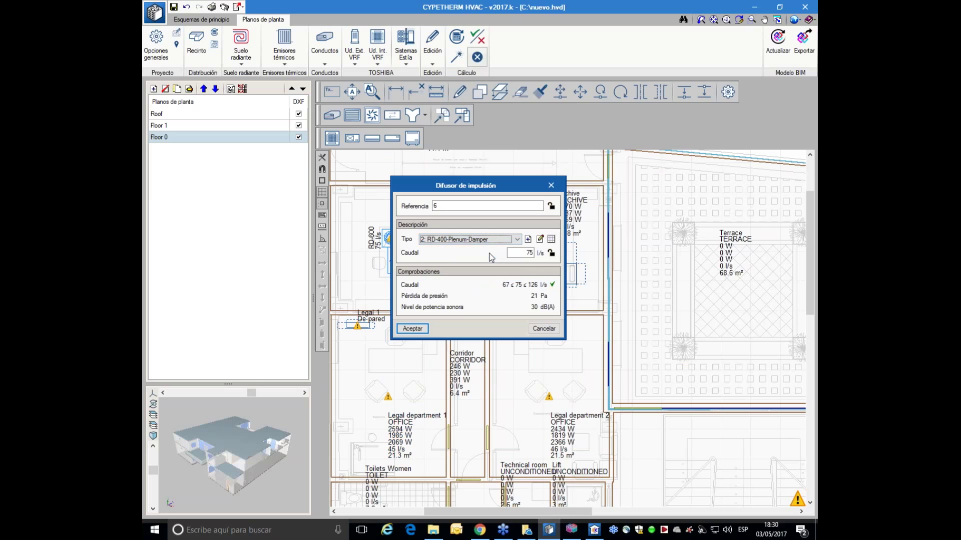
{"action": "left_click", "coordinate": [415, 329]}
{"action": "mouse_move", "coordinate": [496, 240]}
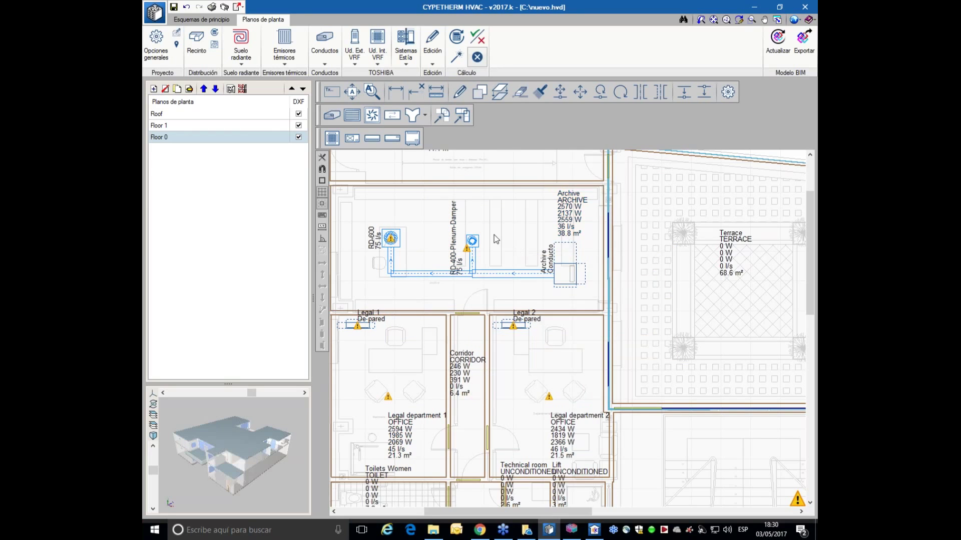
Copy the RD-400-Plenum-Damper diffuser's properties to the remaining RD-600 diffuser in the Archive.
{"action": "scroll", "coordinate": [490, 245], "scroll_direction": "up", "scroll_amount": 4}
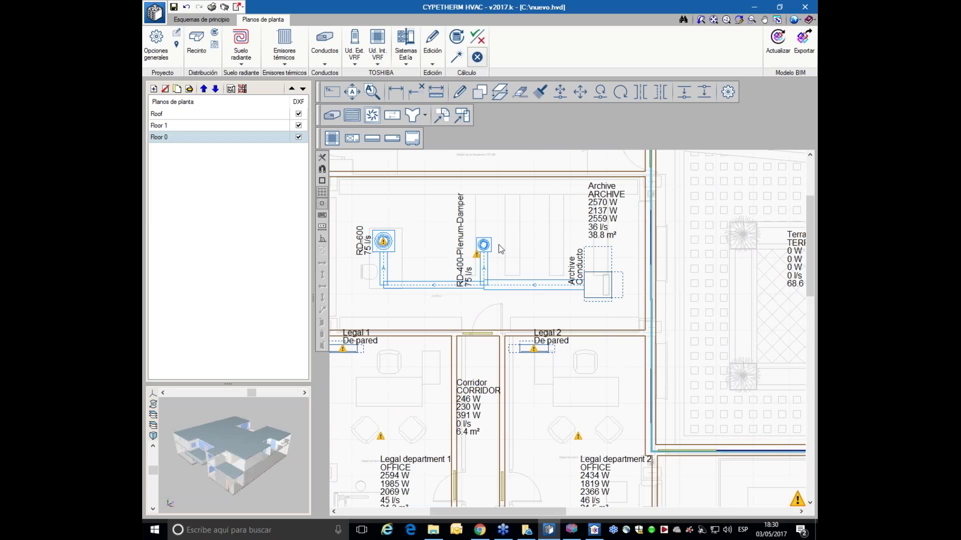
{"action": "left_click", "coordinate": [539, 94]}
{"action": "left_click", "coordinate": [484, 244]}
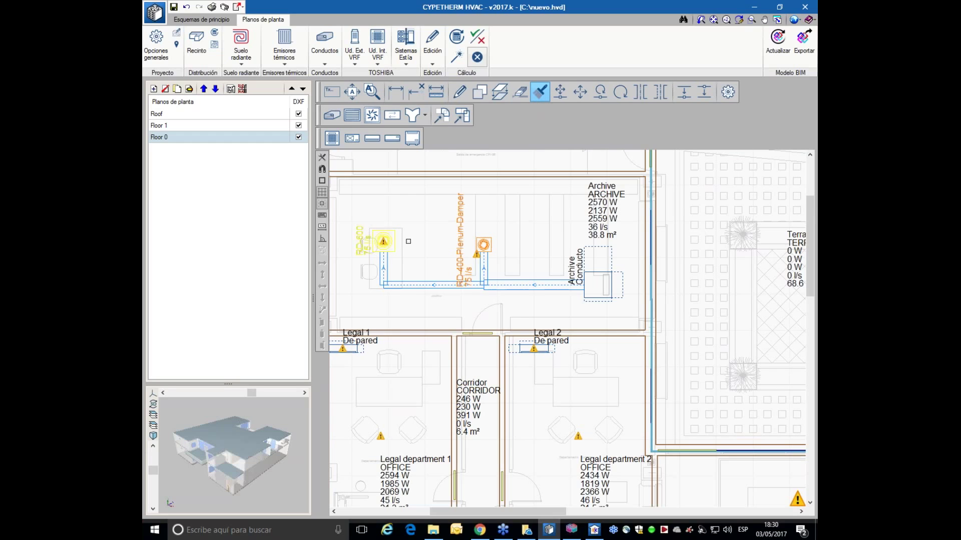
{"action": "left_click", "coordinate": [383, 245]}
{"action": "right_click", "coordinate": [403, 234]}
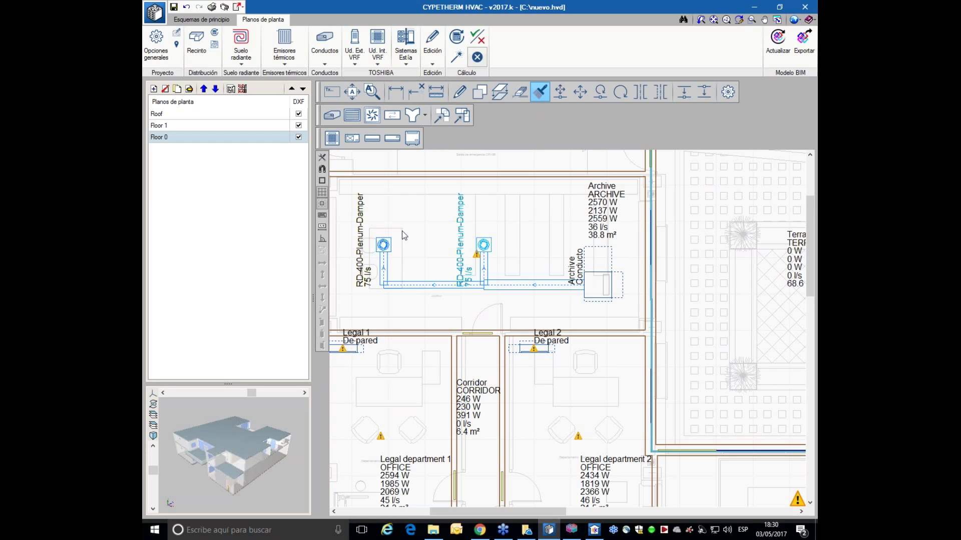
{"action": "key", "text": "Return"}
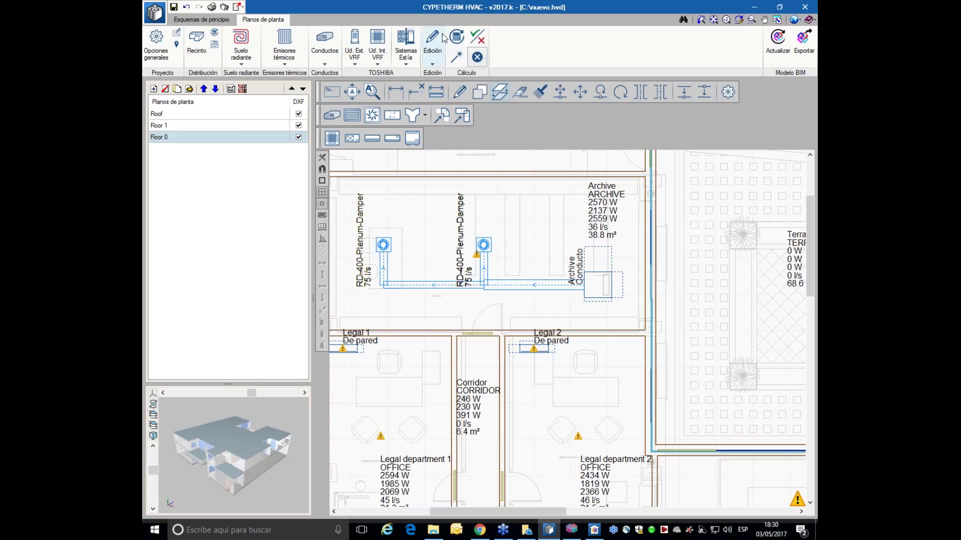
Resize the installation and generate the duct joints on Floor 0 only, without deleting existing joints.
{"action": "left_click", "coordinate": [457, 57]}
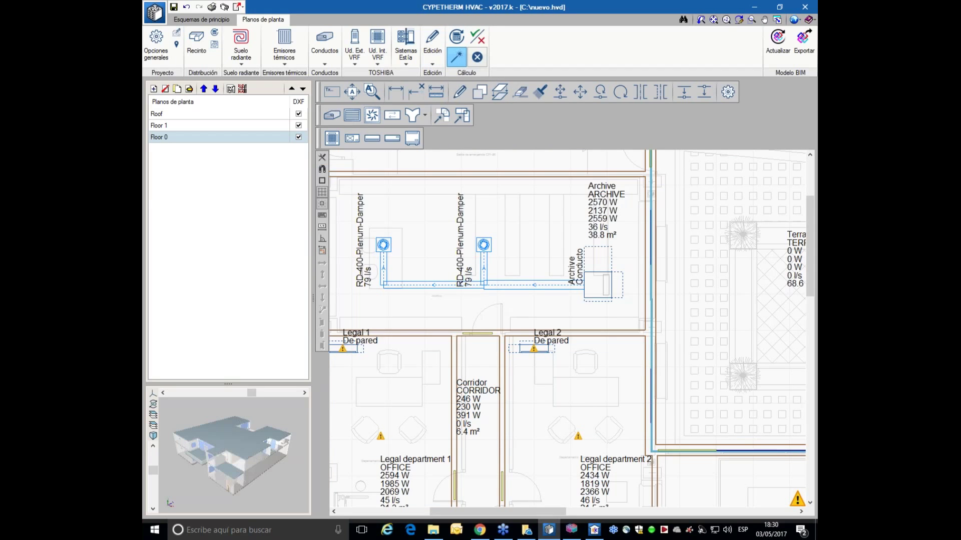
{"action": "scroll", "coordinate": [526, 245], "scroll_direction": "down", "scroll_amount": 1}
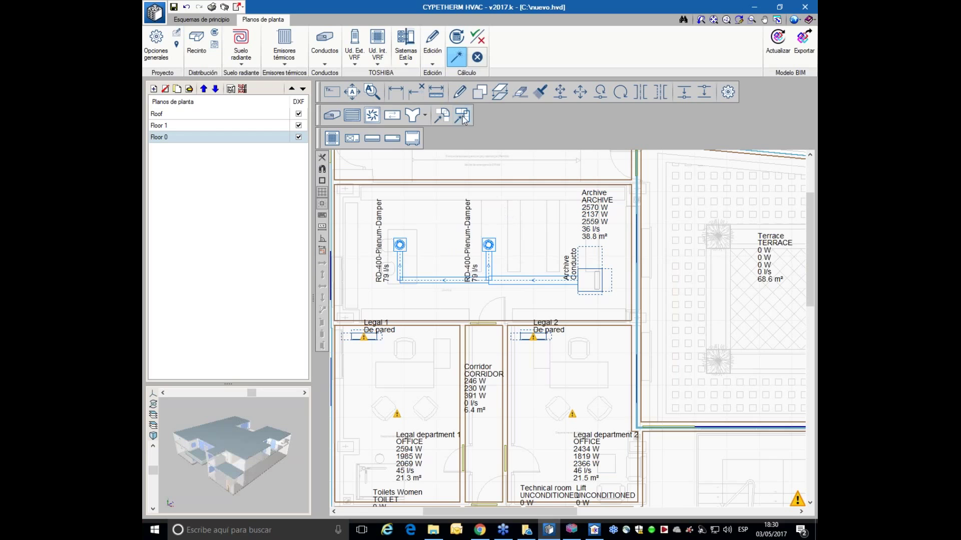
{"action": "left_click", "coordinate": [441, 115]}
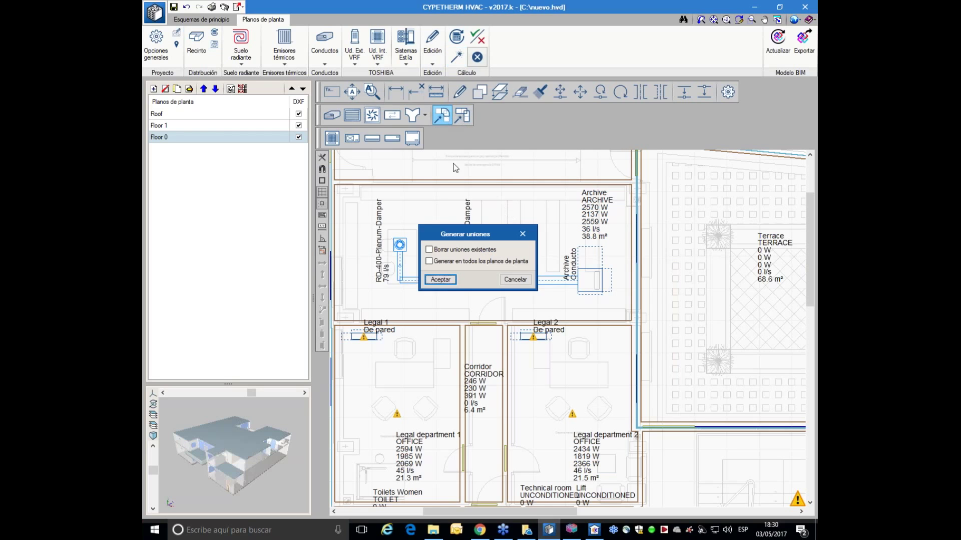
{"action": "left_click", "coordinate": [440, 279]}
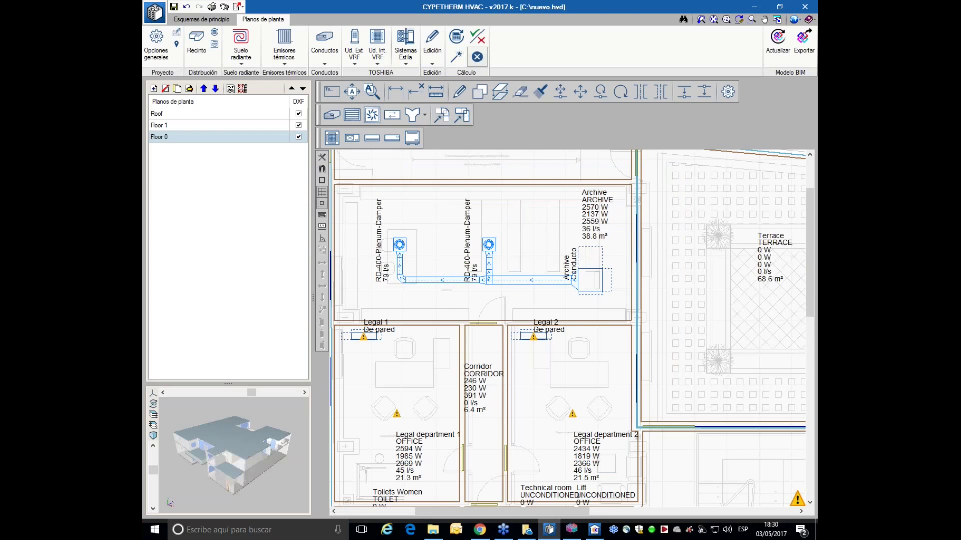
Change the Legal 2 wall-mounted indoor unit to model MMK-AP0094MH1-E.
{"action": "scroll", "coordinate": [528, 260], "scroll_direction": "down", "scroll_amount": 3}
{"action": "middle_click_drag", "start_coordinate": [533, 372], "coordinate": [540, 331]}
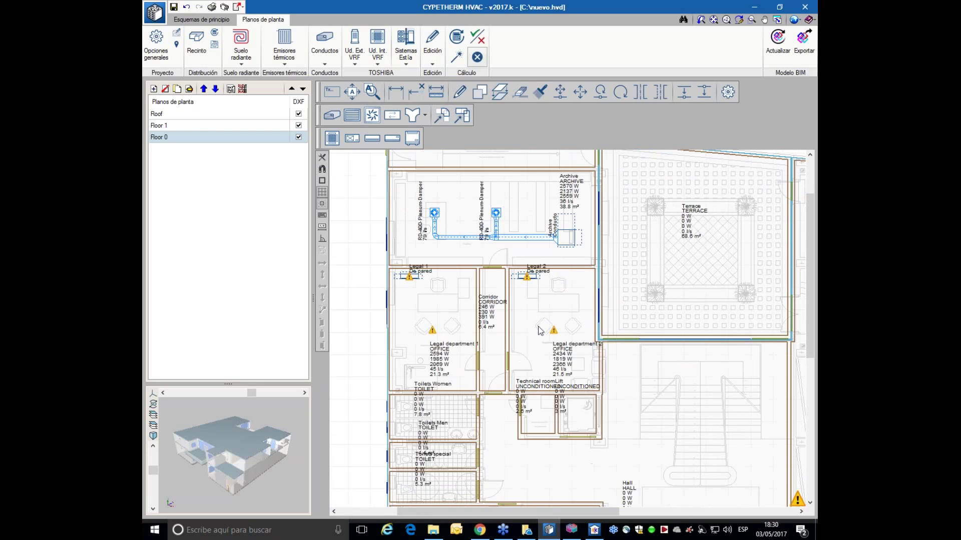
{"action": "left_click", "coordinate": [537, 284]}
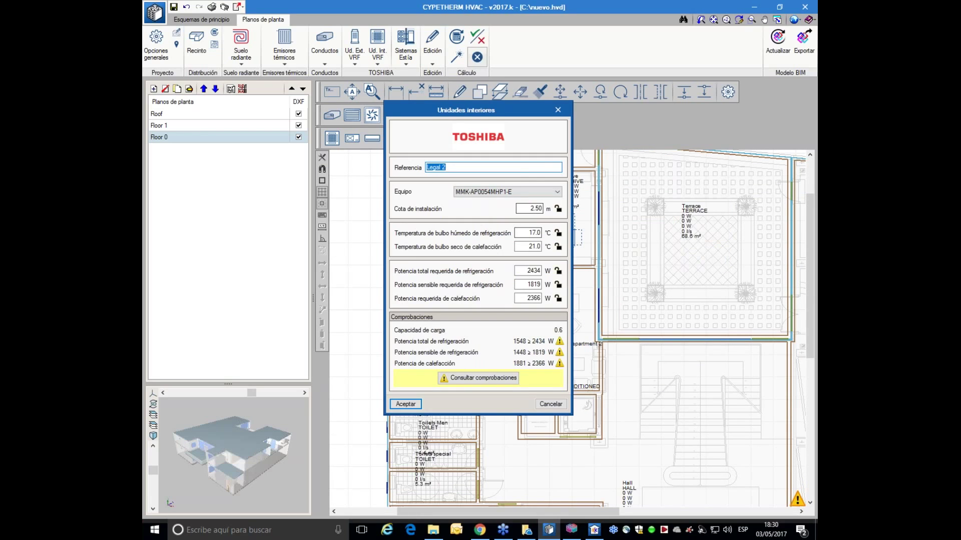
{"action": "left_click", "coordinate": [517, 189]}
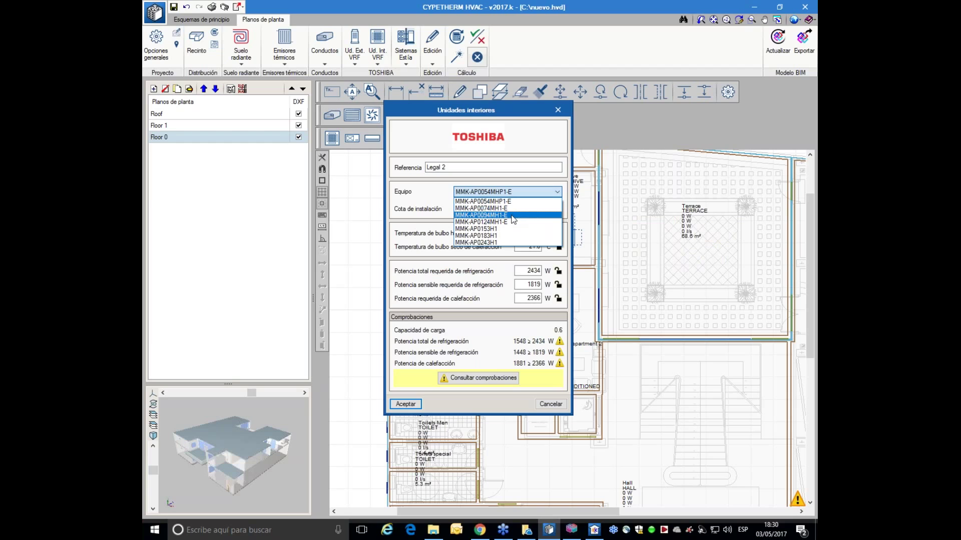
{"action": "left_click", "coordinate": [511, 215]}
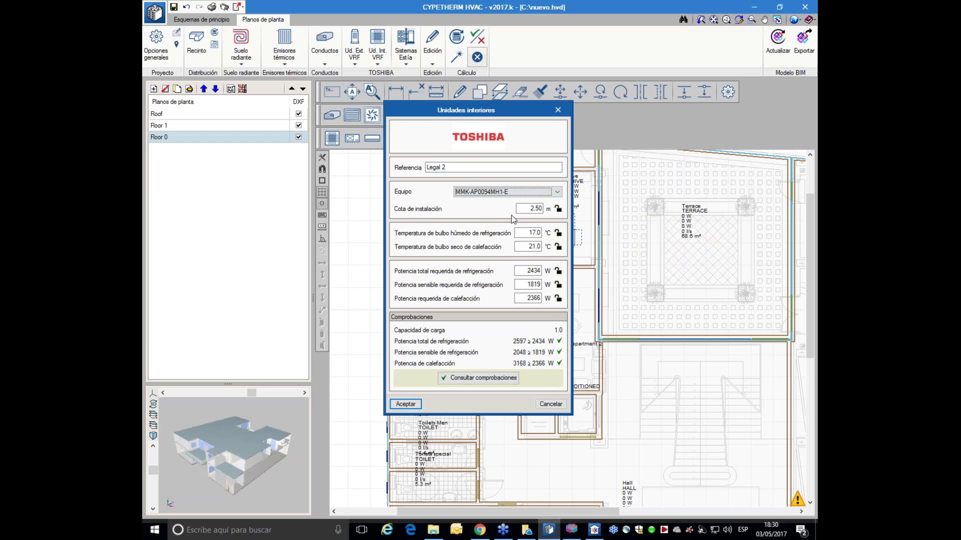
{"action": "left_click", "coordinate": [406, 403]}
Change the Legal 1 wall-mounted indoor unit to model MMK-AP0094MH1-E.
{"action": "left_click", "coordinate": [408, 276]}
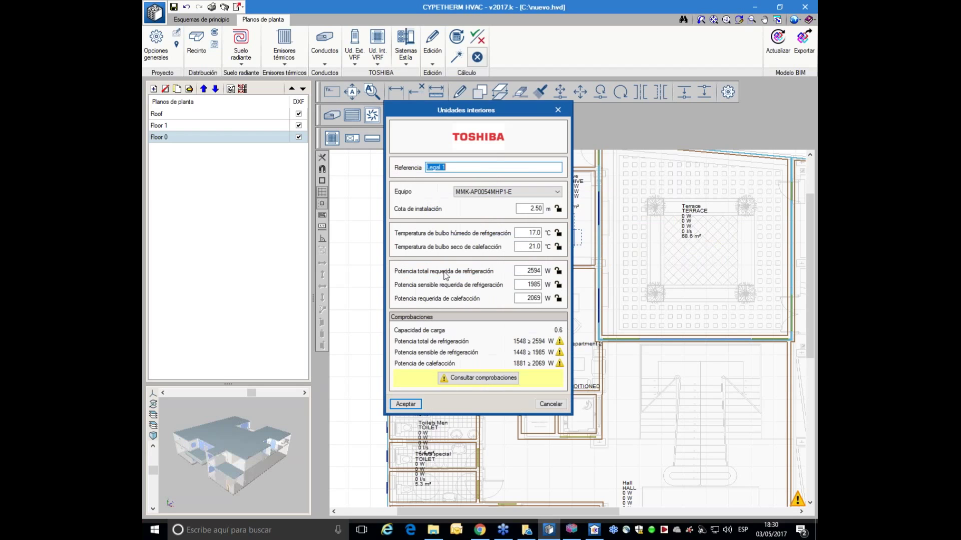
{"action": "left_click", "coordinate": [483, 192]}
{"action": "left_click", "coordinate": [501, 215]}
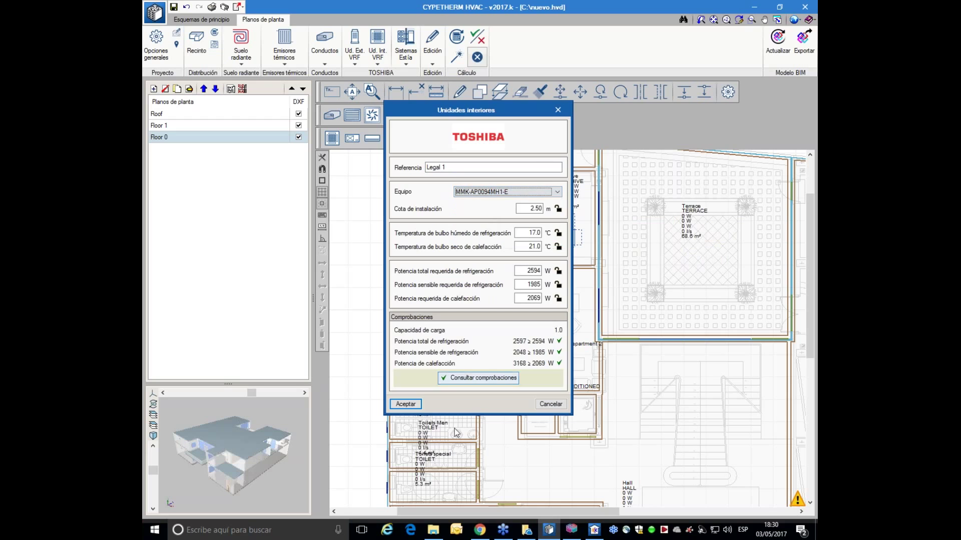
{"action": "left_click", "coordinate": [405, 404]}
{"action": "mouse_move", "coordinate": [510, 270]}
{"action": "middle_mouse_down"}
{"action": "mouse_move", "coordinate": [487, 277]}
{"action": "mouse_move", "coordinate": [487, 163]}
{"action": "middle_mouse_up"}
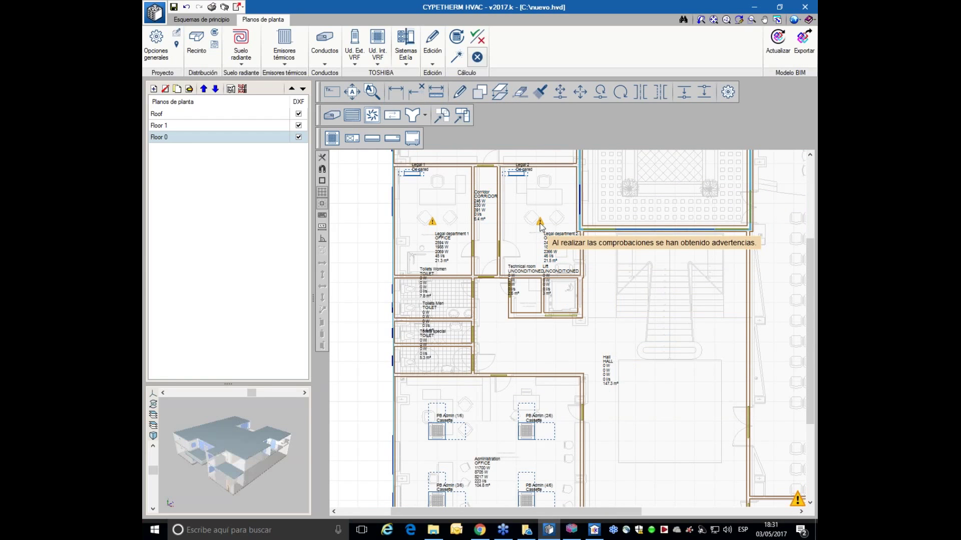
{"action": "mouse_move", "coordinate": [498, 247]}
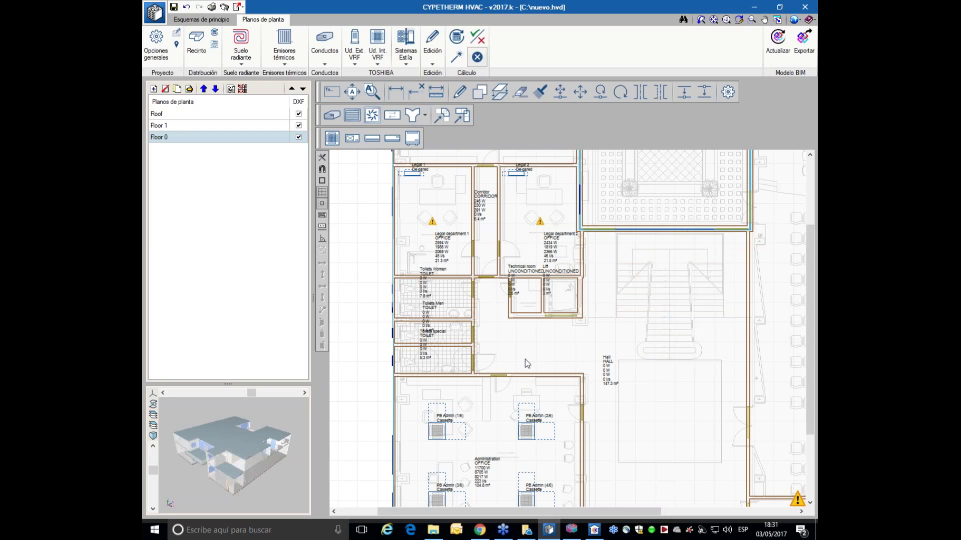
{"action": "scroll", "coordinate": [524, 360], "scroll_direction": "down", "scroll_amount": 1}
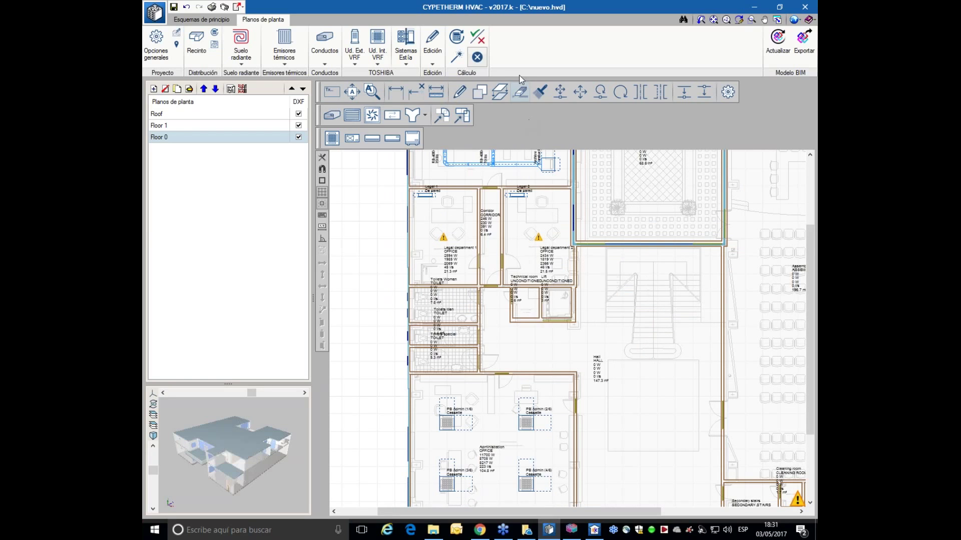
Query the results of the Legal department 2 room on Floor 0 to check its cooling and heating loads.
{"action": "left_click", "coordinate": [456, 57]}
{"action": "mouse_move", "coordinate": [522, 370]}
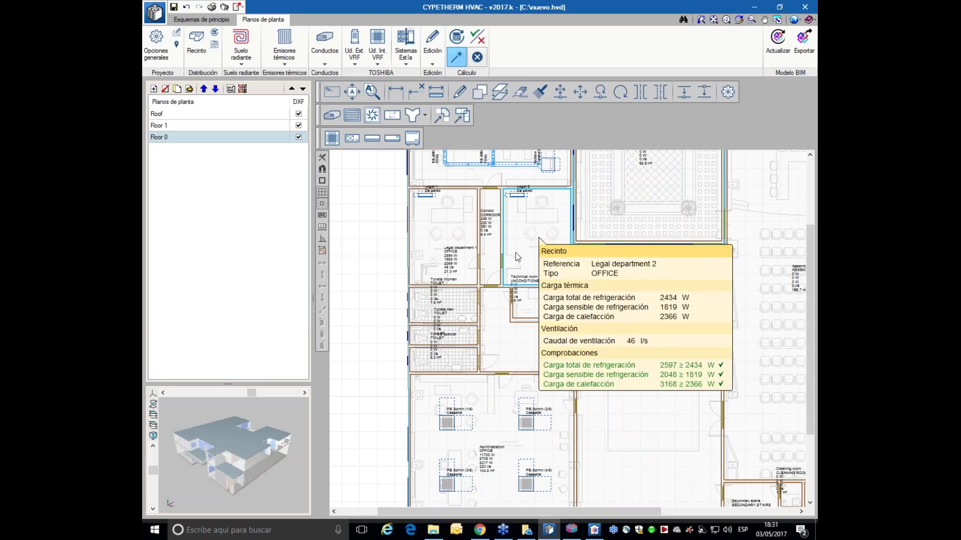
{"action": "mouse_move", "coordinate": [499, 230]}
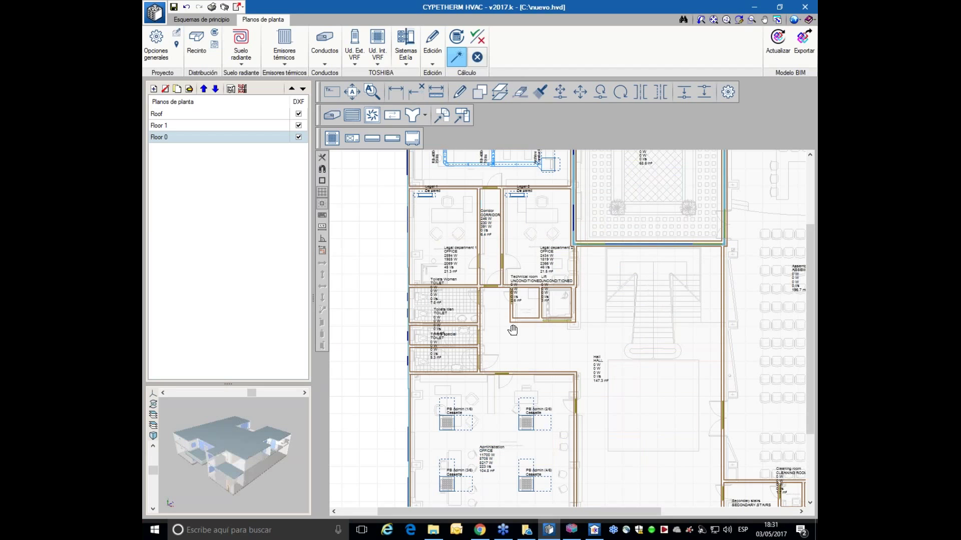
{"action": "middle_click_drag", "start_coordinate": [515, 332], "coordinate": [516, 412]}
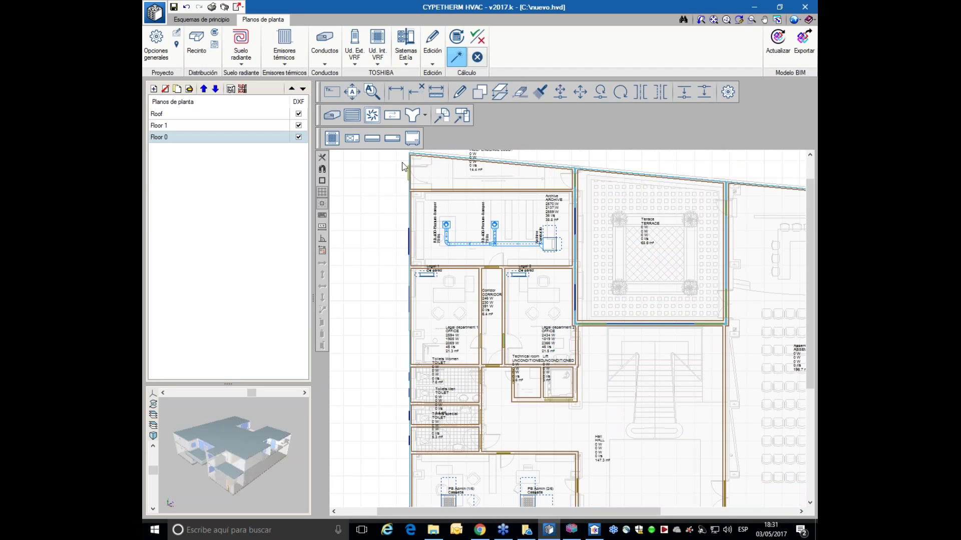
Dock the editing tools in the schematic diagram view and delete the two stray symbols from the A3 sheet.
{"action": "left_click", "coordinate": [222, 21]}
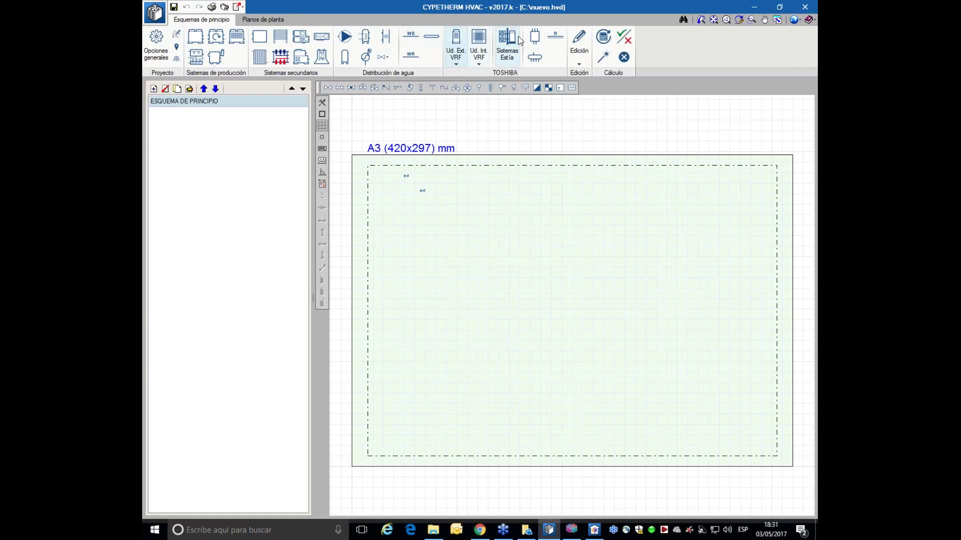
{"action": "left_click", "coordinate": [579, 61]}
{"action": "mouse_move", "coordinate": [599, 101]}
{"action": "left_mouse_down"}
{"action": "mouse_move", "coordinate": [344, 102]}
{"action": "mouse_move", "coordinate": [357, 90]}
{"action": "mouse_move", "coordinate": [319, 100]}
{"action": "mouse_move", "coordinate": [360, 95]}
{"action": "left_mouse_up"}
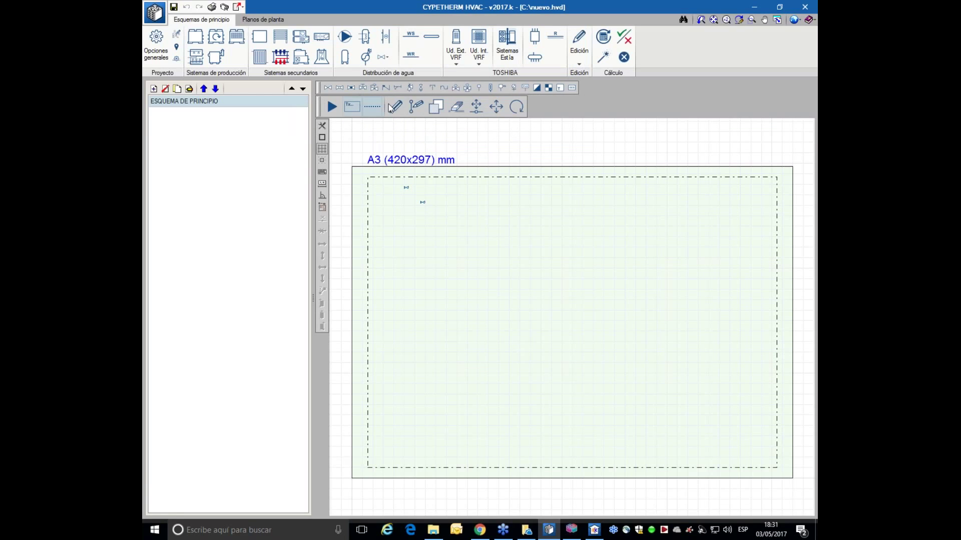
{"action": "left_click_drag", "start_coordinate": [377, 176], "coordinate": [439, 228]}
{"action": "right_click", "coordinate": [437, 223]}
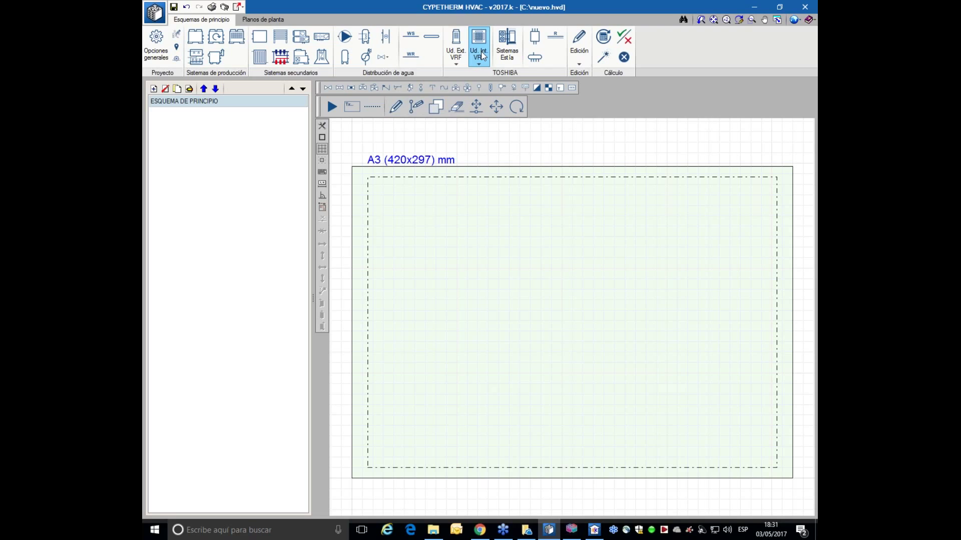
Turn on grid snapping and place the cassette indoor unit PB Admin (1/6) on the schematic.
{"action": "left_click", "coordinate": [482, 55]}
{"action": "left_click", "coordinate": [482, 141]}
{"action": "left_click", "coordinate": [512, 211]}
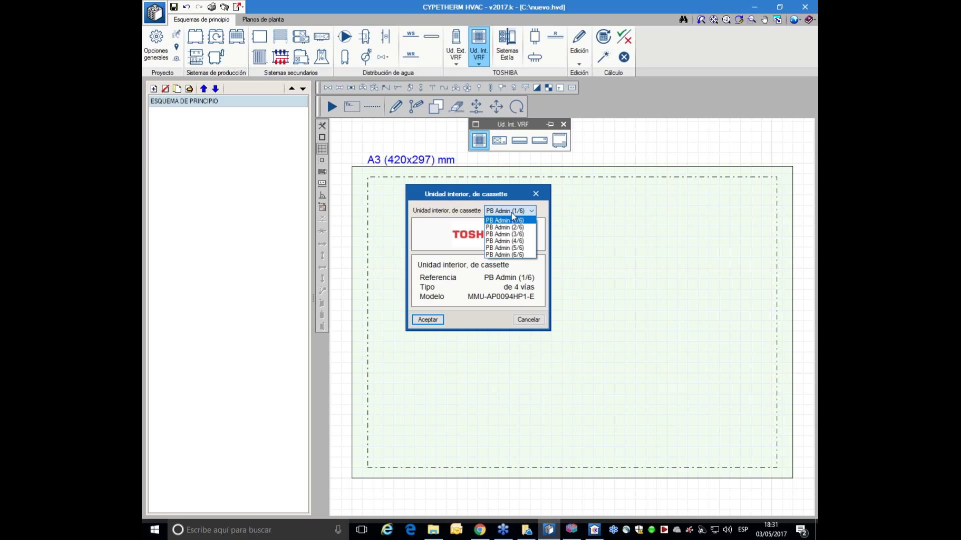
{"action": "left_click", "coordinate": [513, 215]}
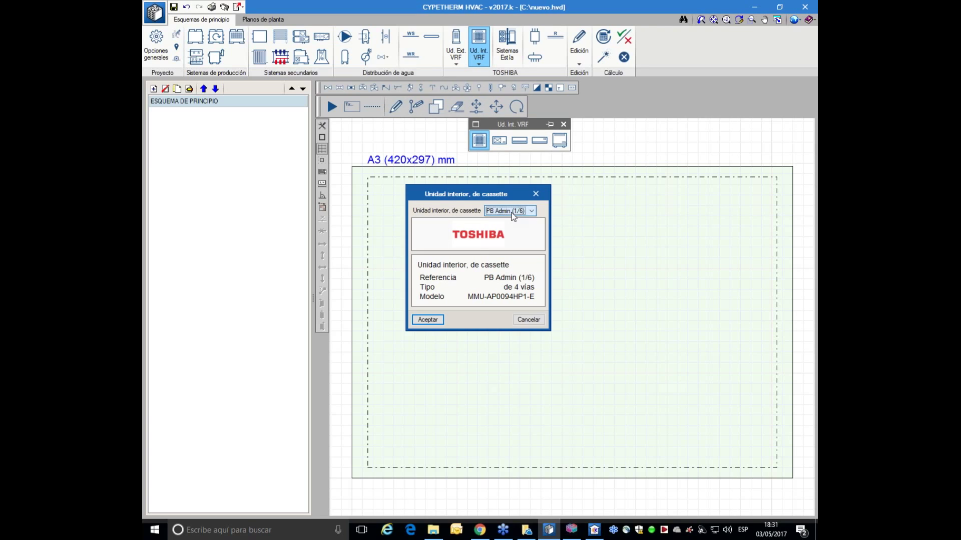
{"action": "left_click", "coordinate": [428, 319]}
{"action": "left_click", "coordinate": [322, 160]}
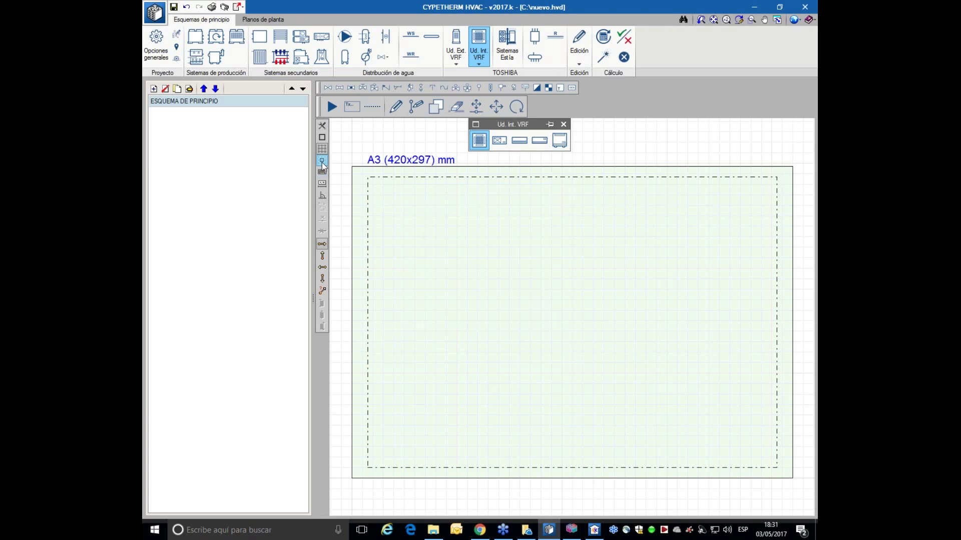
{"action": "scroll", "coordinate": [488, 350], "scroll_direction": "up", "scroll_amount": 4}
{"action": "left_click", "coordinate": [517, 342]}
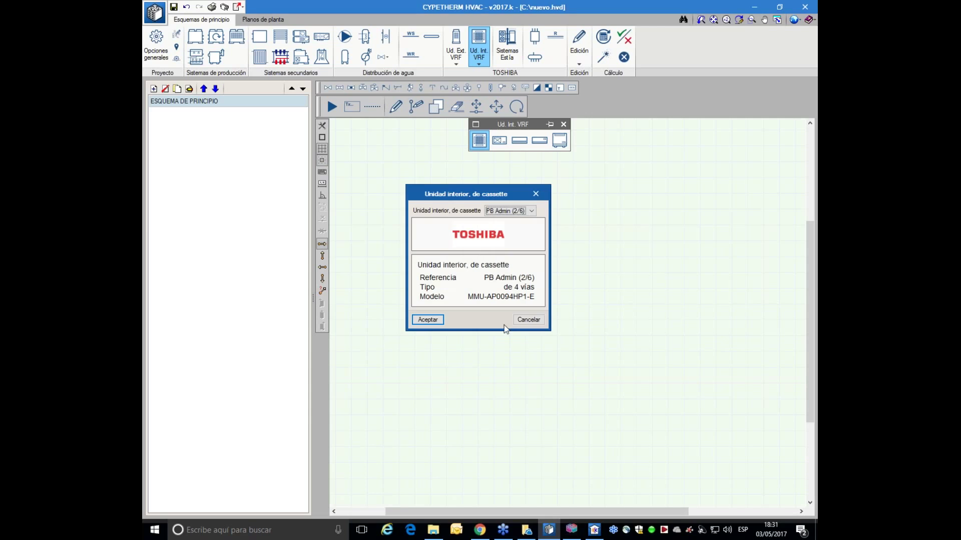
Place the cassette indoor units PB Admin (2/6) to PB Admin (6/6) in an evenly spaced row beside the first one.
{"action": "left_click", "coordinate": [439, 320]}
{"action": "left_click", "coordinate": [560, 339]}
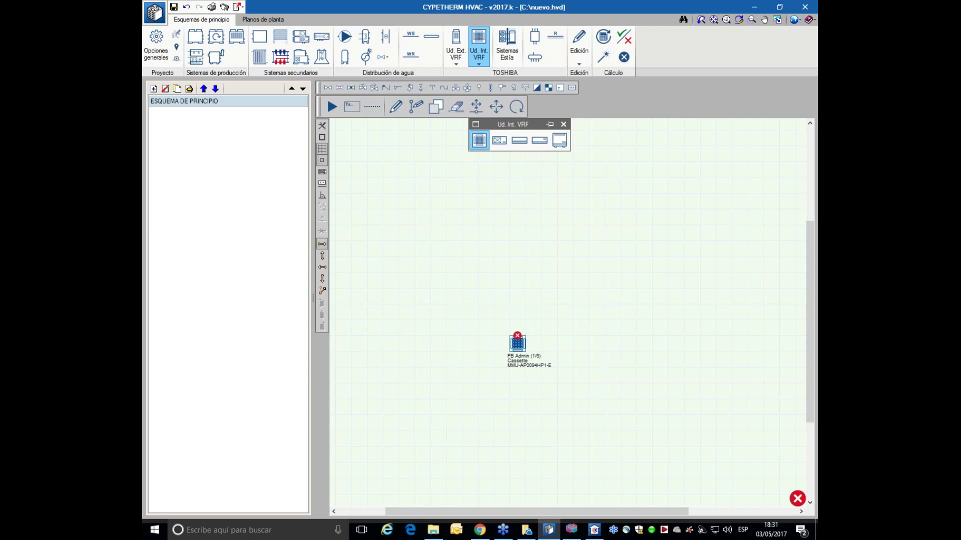
{"action": "left_click", "coordinate": [420, 320]}
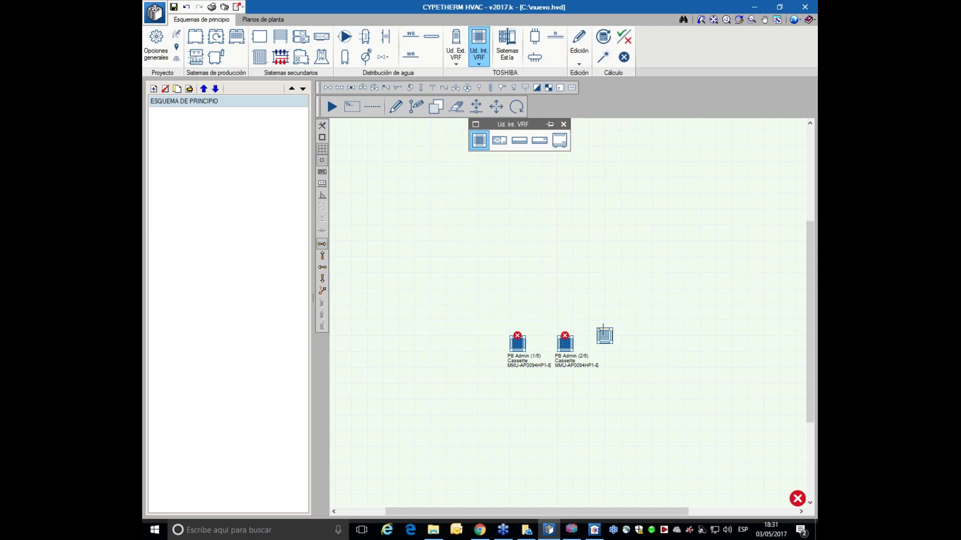
{"action": "left_click", "coordinate": [613, 338]}
{"action": "left_click", "coordinate": [433, 326]}
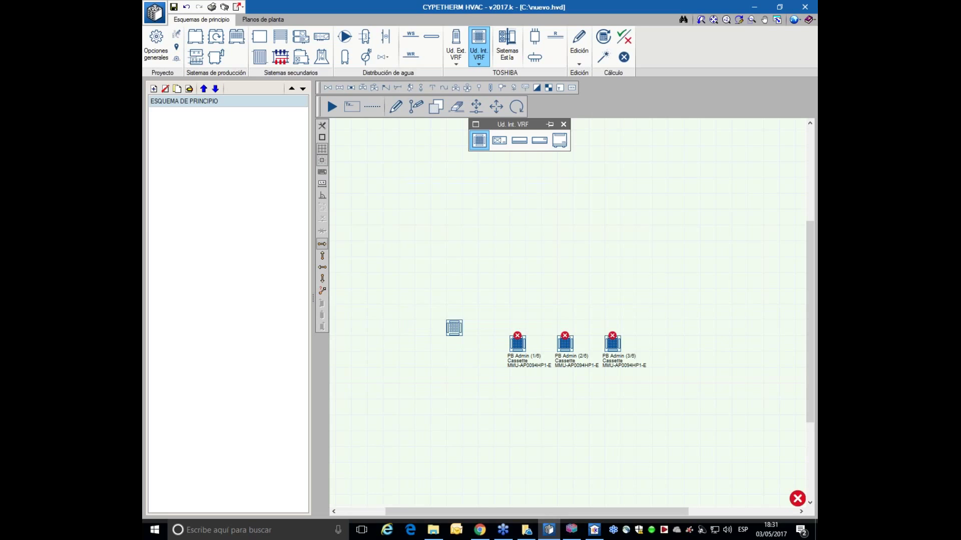
{"action": "left_click", "coordinate": [666, 331]}
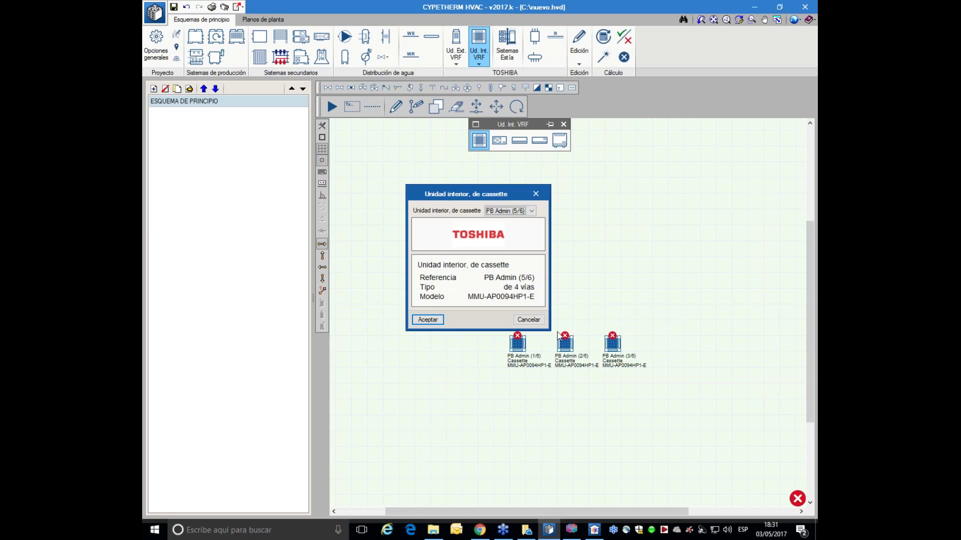
{"action": "left_click", "coordinate": [428, 320]}
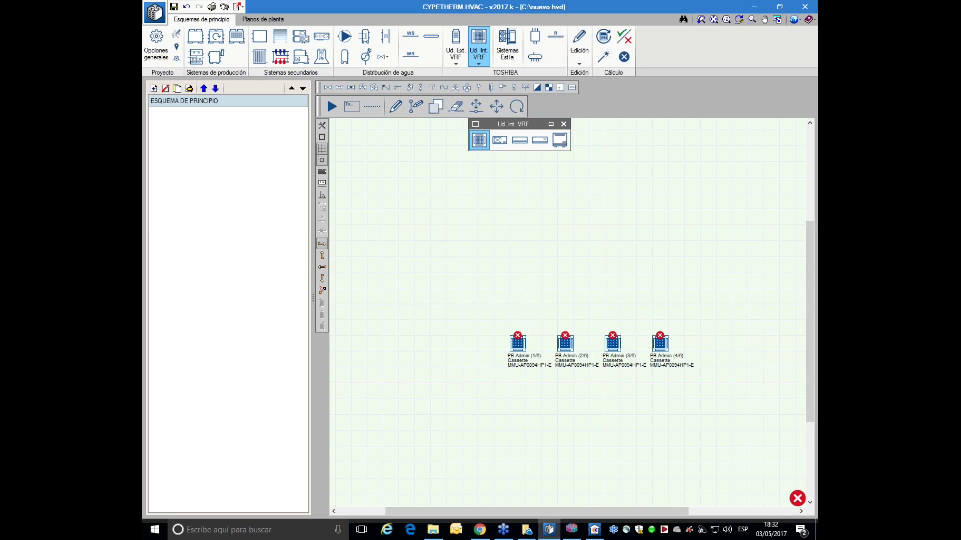
{"action": "left_click", "coordinate": [707, 340]}
{"action": "left_click", "coordinate": [426, 318]}
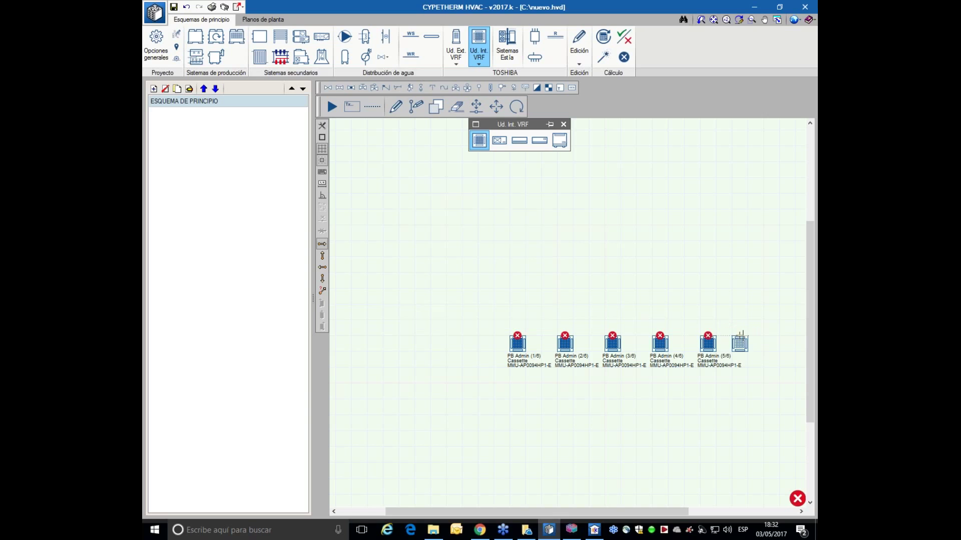
{"action": "left_click", "coordinate": [755, 341]}
Place the wall-mounted indoor units Legal 1 and Legal 2 at the right end of the cassette row.
{"action": "middle_click_drag", "start_coordinate": [618, 287], "coordinate": [502, 285]}
{"action": "left_click", "coordinate": [520, 140]}
{"action": "left_click", "coordinate": [540, 140]}
{"action": "left_click", "coordinate": [427, 315]}
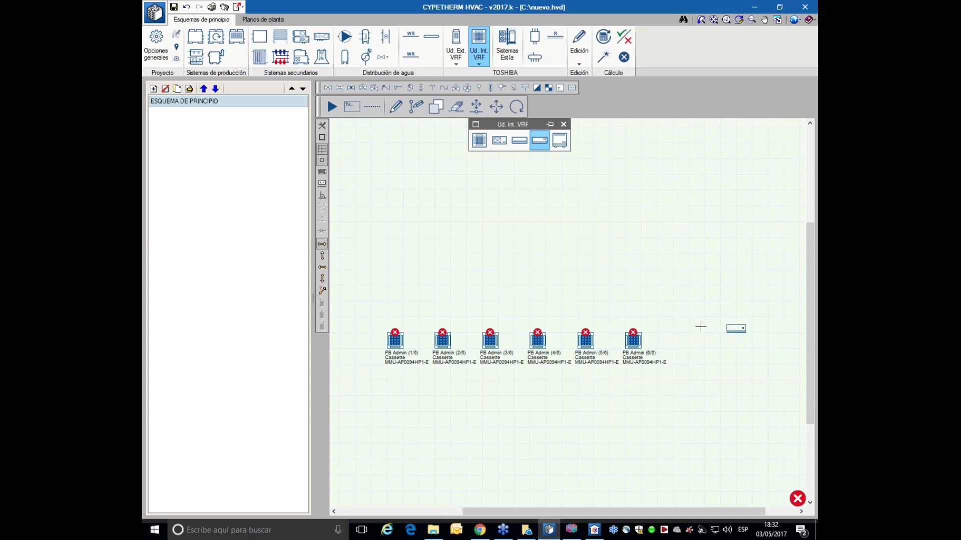
{"action": "left_click", "coordinate": [683, 335]}
{"action": "left_click", "coordinate": [413, 317]}
{"action": "left_click", "coordinate": [728, 334]}
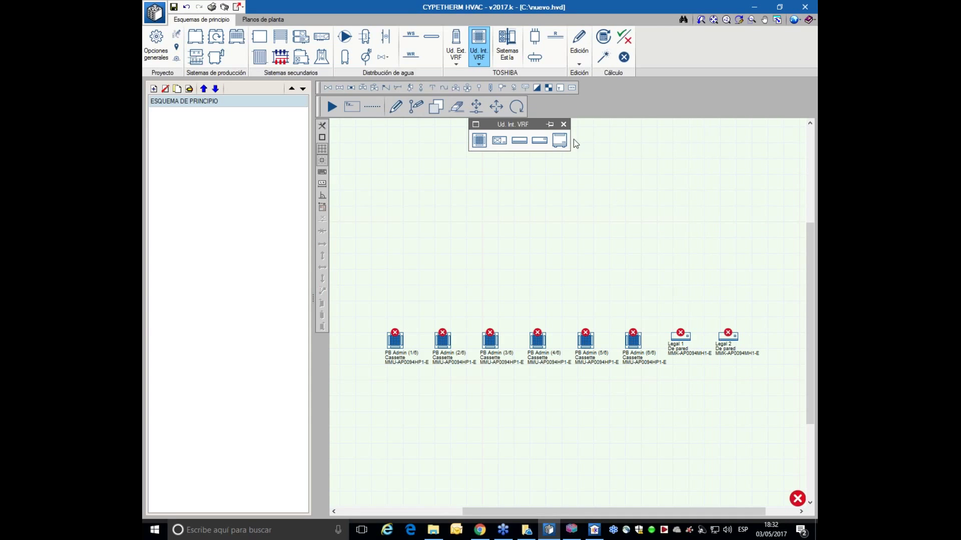
{"action": "left_click", "coordinate": [540, 140]}
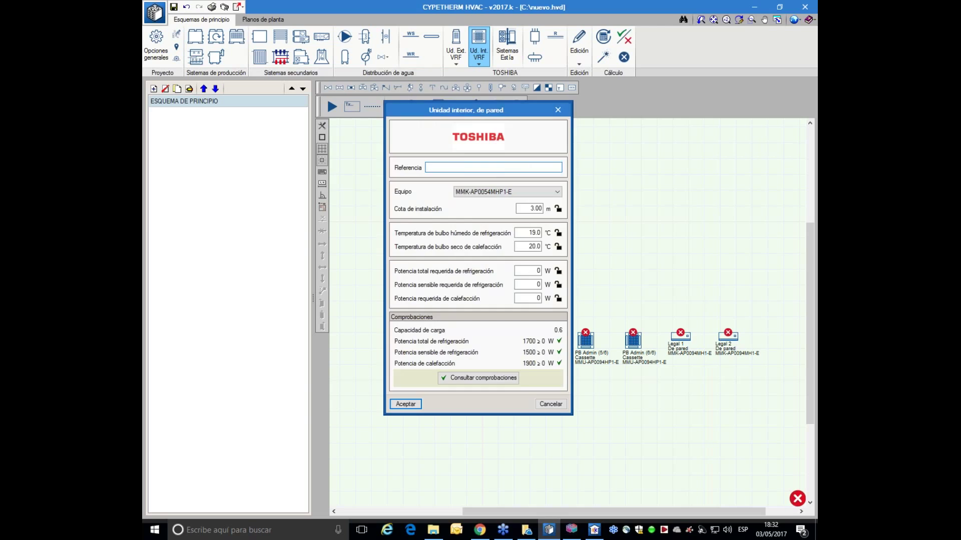
{"action": "key", "text": "Escape"}
{"action": "left_click", "coordinate": [564, 129]}
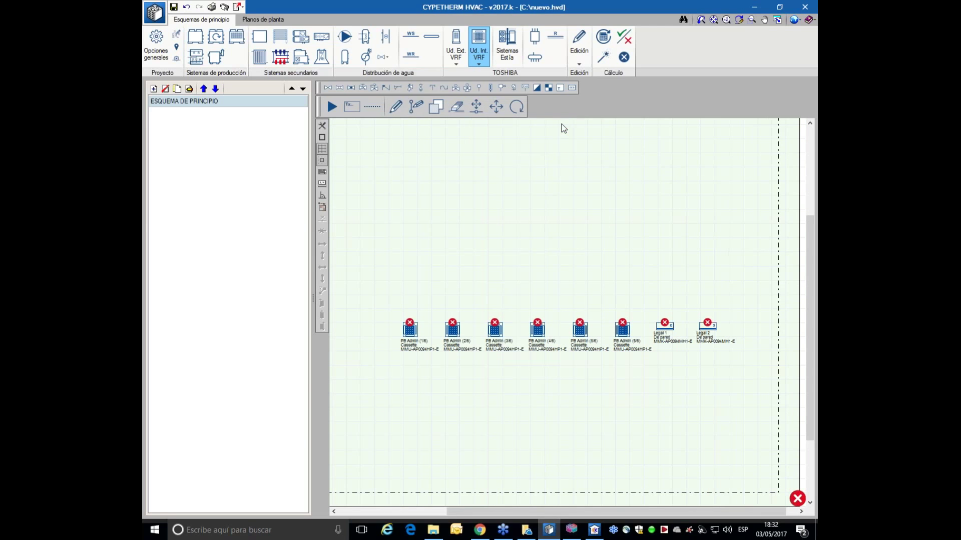
Place a heat recovery outdoor unit, SHRMe series, model MMY-MAP0806FT8P-E, above and left of the indoor units.
{"action": "scroll", "coordinate": [564, 253], "scroll_direction": "down", "scroll_amount": 1}
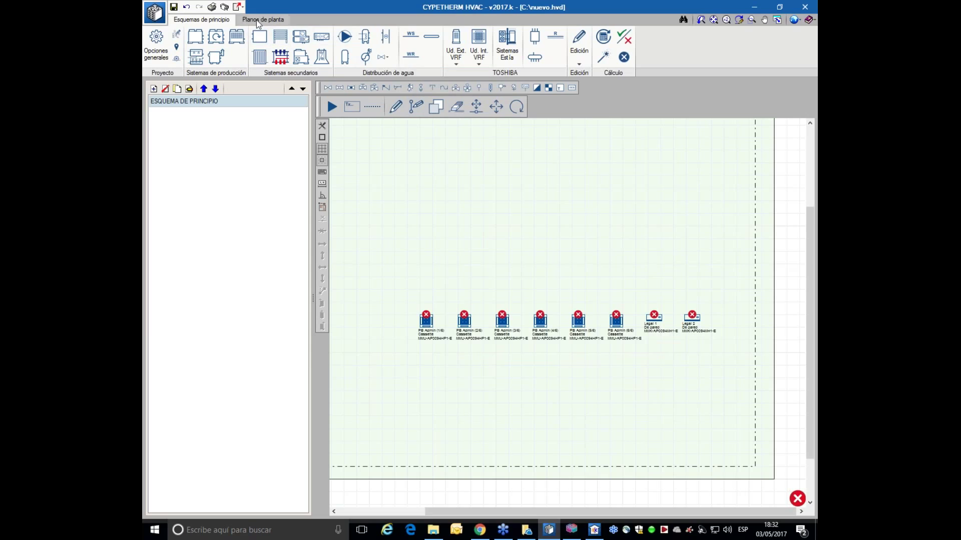
{"action": "left_click", "coordinate": [455, 44]}
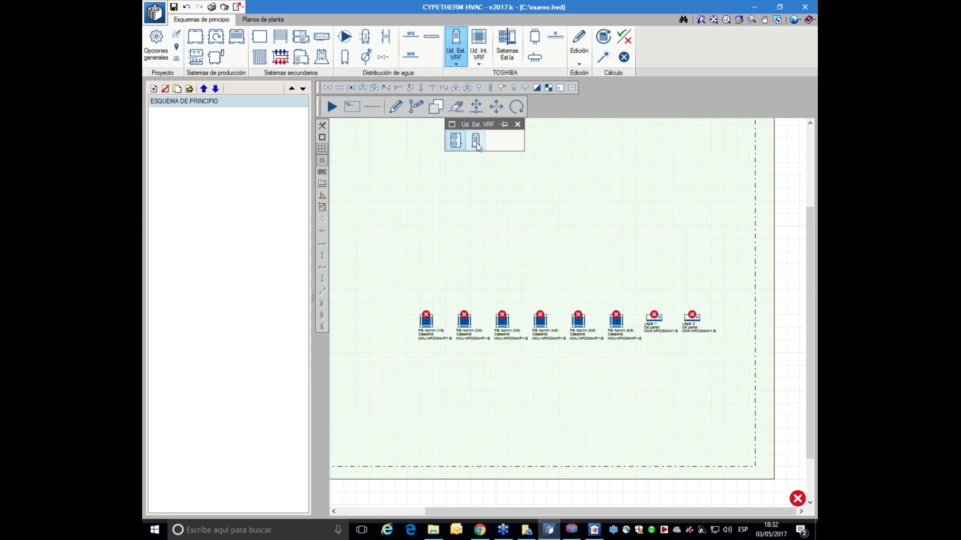
{"action": "left_click", "coordinate": [475, 142]}
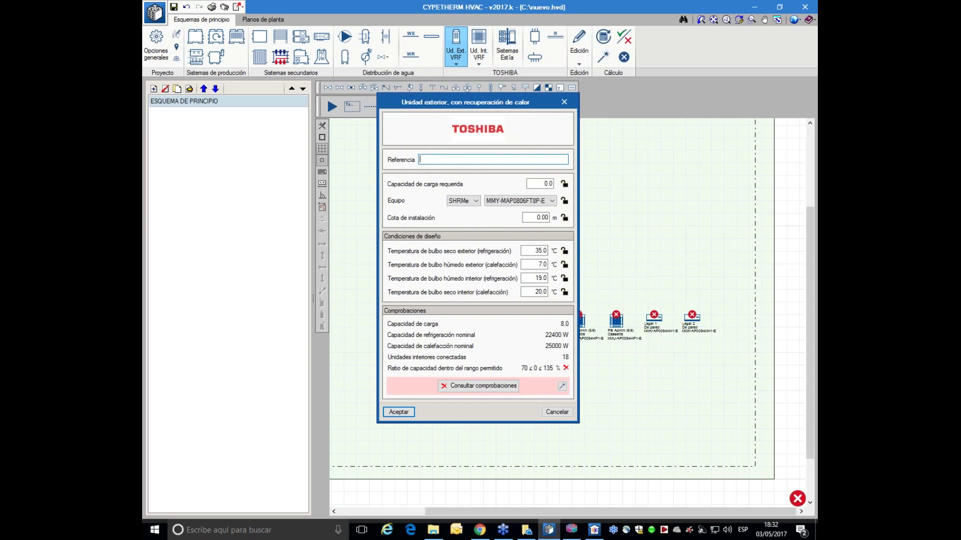
{"action": "left_click", "coordinate": [407, 413]}
{"action": "left_click", "coordinate": [394, 253]}
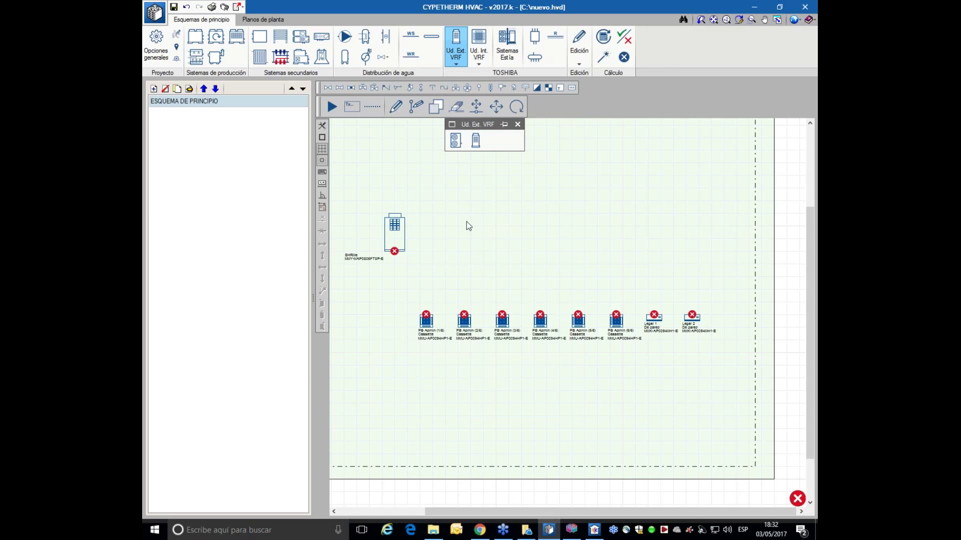
Draw a refrigerant pipe from the outdoor unit to Legal 2 and connect Legal 1 to it with a vertical branch.
{"action": "left_click", "coordinate": [555, 36]}
{"action": "left_click", "coordinate": [418, 290]}
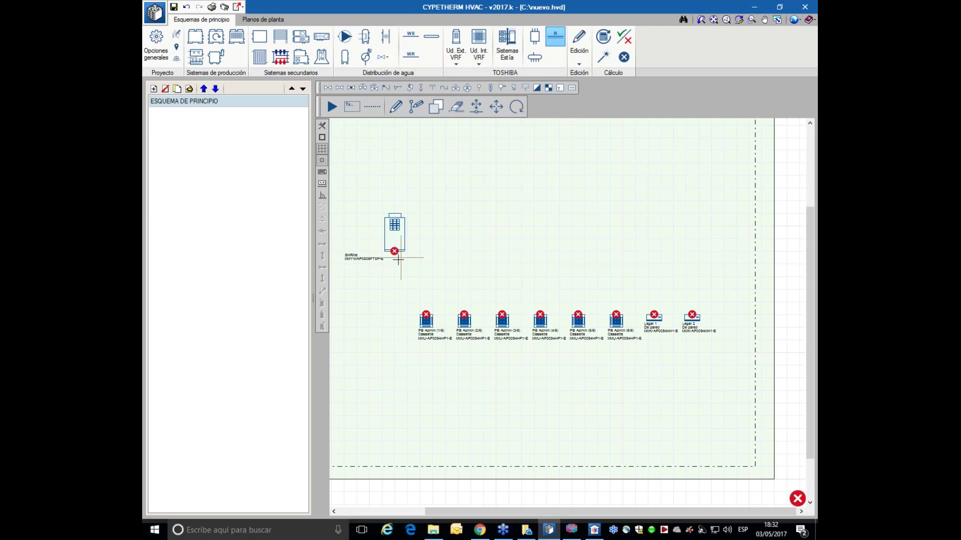
{"action": "left_click", "coordinate": [394, 251]}
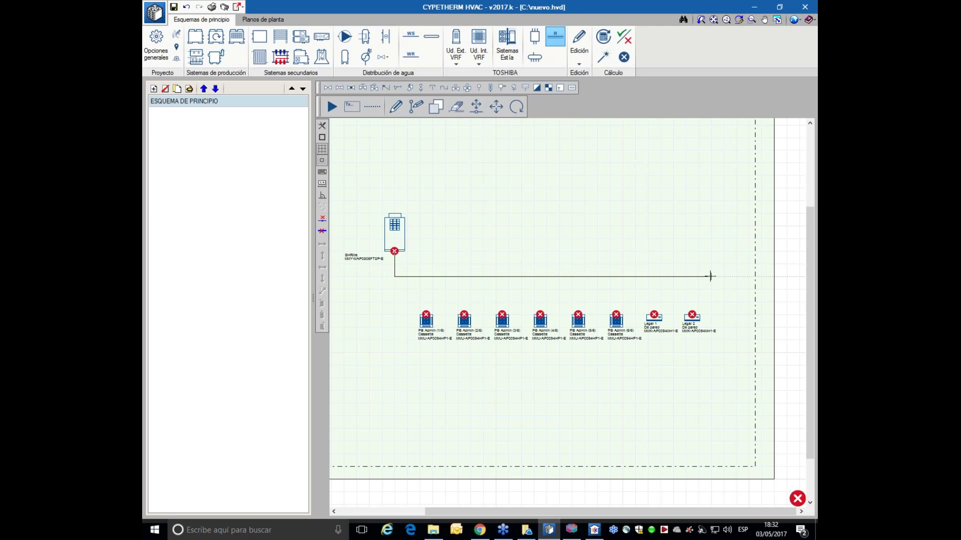
{"action": "left_click", "coordinate": [692, 313]}
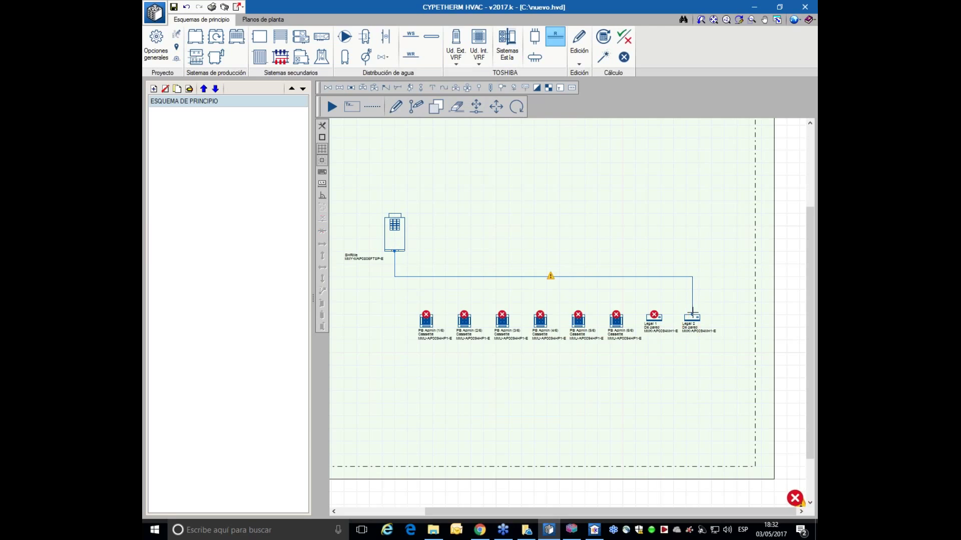
{"action": "left_click", "coordinate": [654, 315]}
{"action": "left_click", "coordinate": [654, 276]}
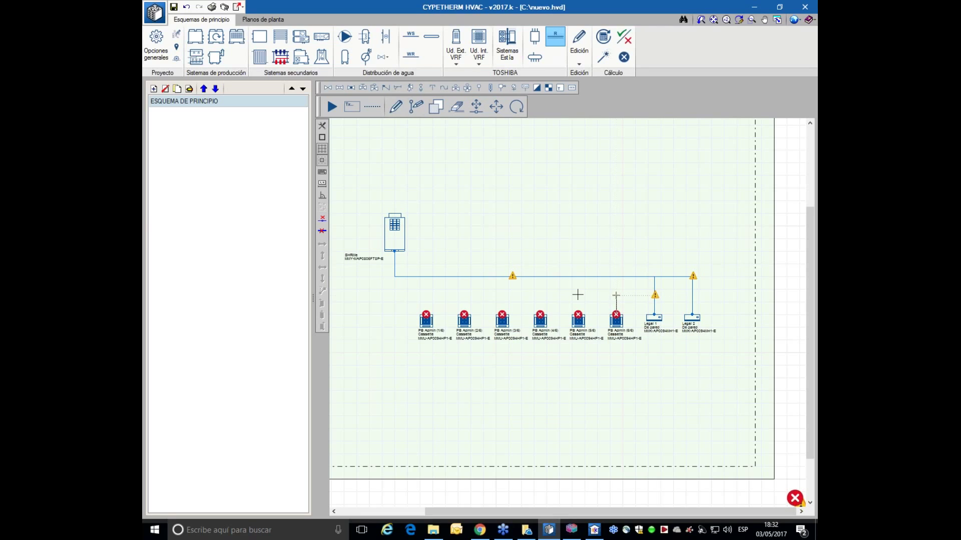
Run a refrigerant pipe from PB Admin (6/6) above the cassettes to the main line and connect PB Admin (1/6) to it.
{"action": "left_click", "coordinate": [426, 295]}
{"action": "left_click", "coordinate": [426, 277]}
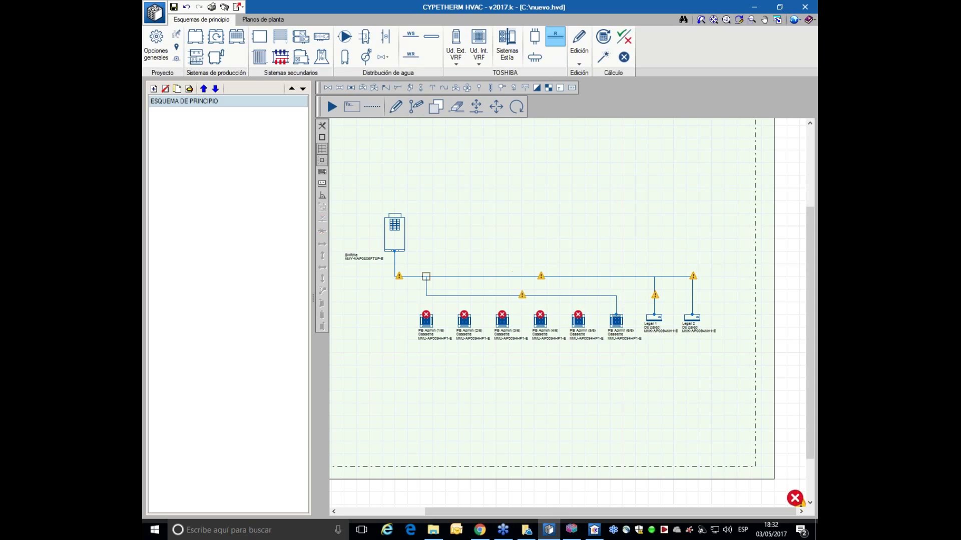
{"action": "left_click", "coordinate": [426, 295]}
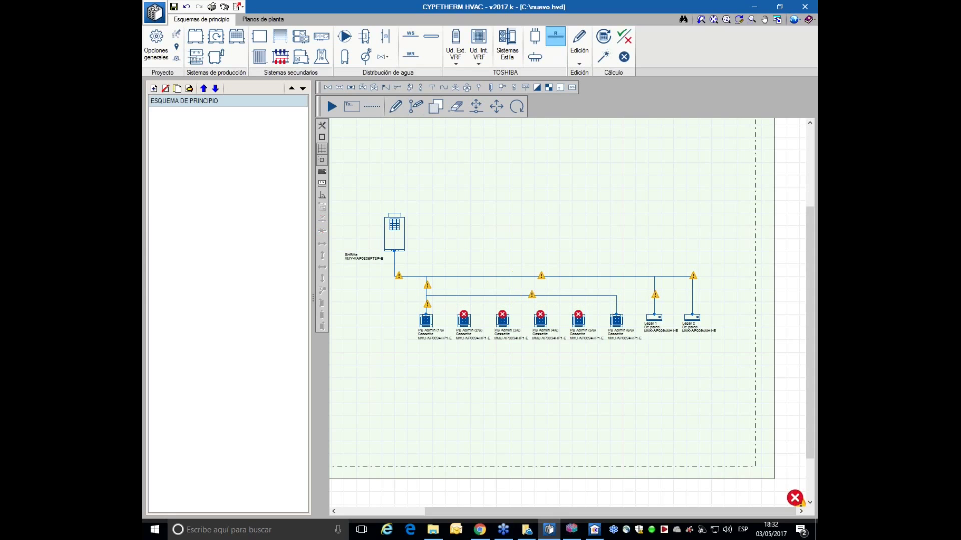
Connect the cassettes PB Admin (2/6) to PB Admin (5/6) to the horizontal refrigerant pipe above them with vertical branches.
{"action": "left_click", "coordinate": [464, 295]}
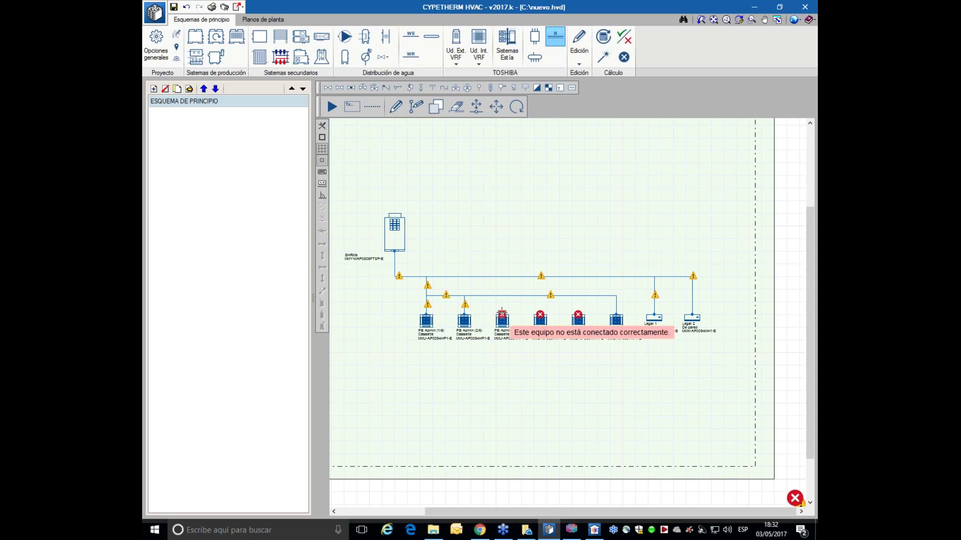
{"action": "left_click", "coordinate": [503, 295]}
{"action": "left_click", "coordinate": [540, 311]}
{"action": "left_click", "coordinate": [539, 295]}
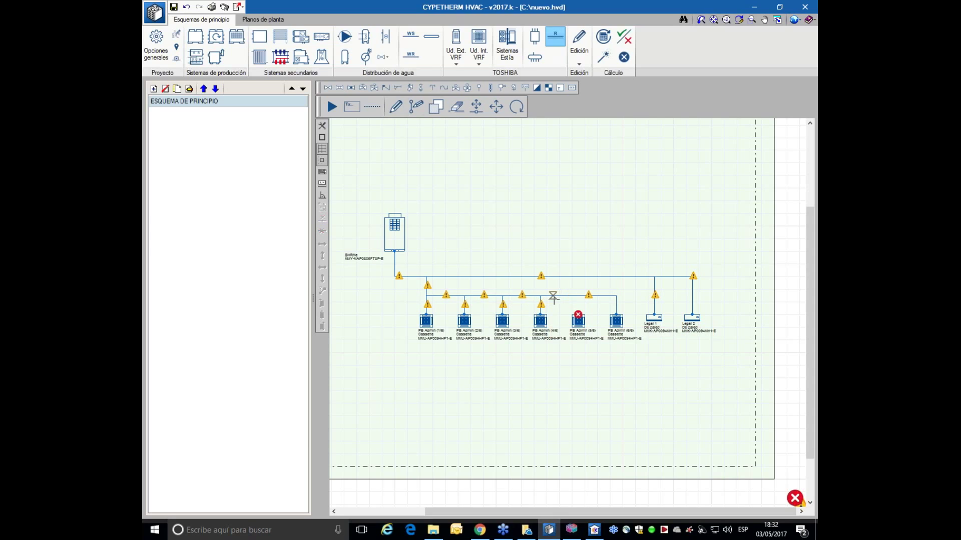
{"action": "left_click", "coordinate": [578, 311]}
{"action": "left_click", "coordinate": [578, 295]}
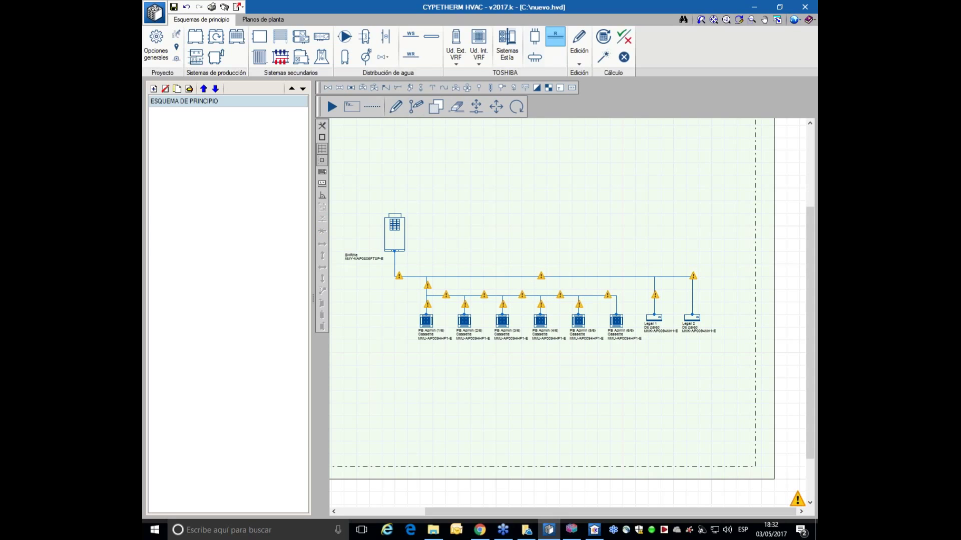
Delete the pipe between PB Admin (3/6) and PB Admin (4/6), then connect the PB Admin (4/6) branch to the main line with a vertical pipe.
{"action": "left_click", "coordinate": [456, 106]}
{"action": "left_click", "coordinate": [515, 297]}
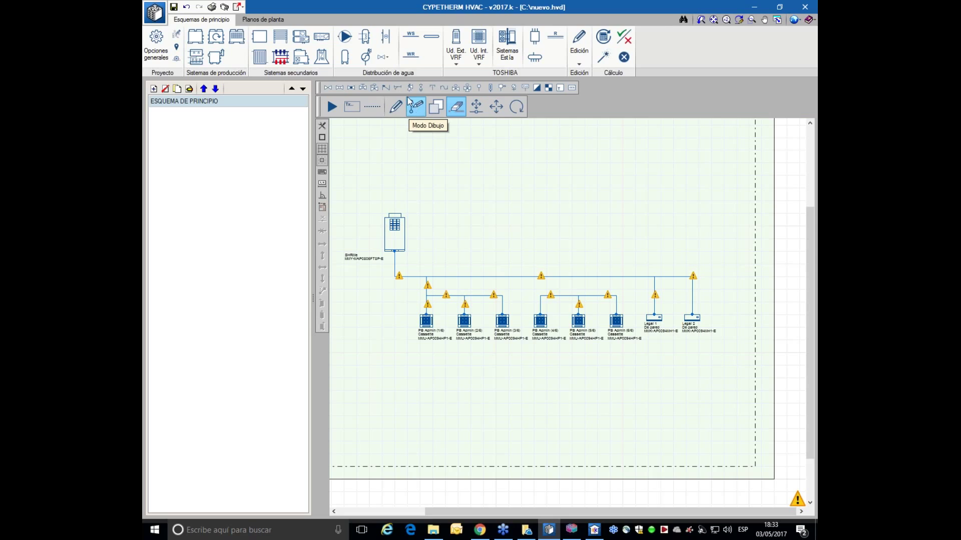
{"action": "left_click", "coordinate": [555, 36]}
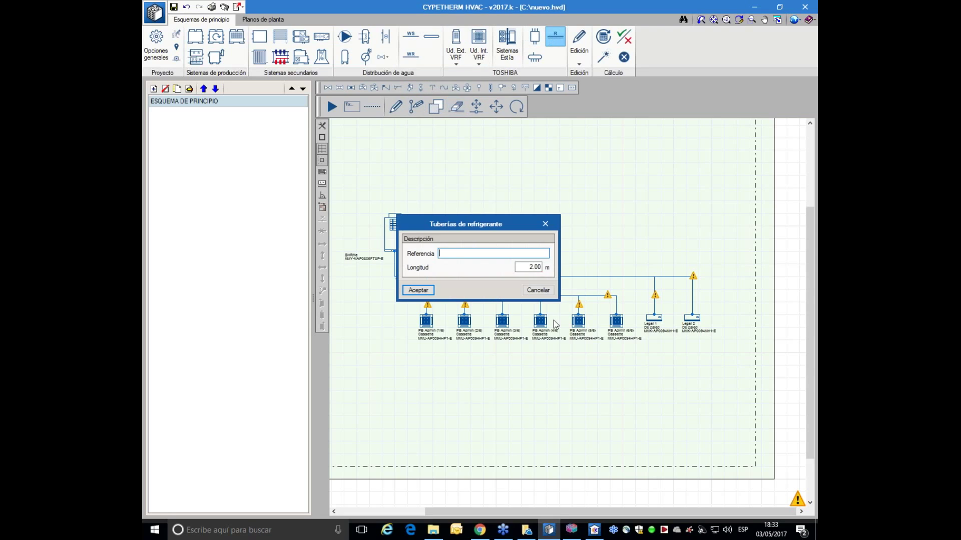
{"action": "left_click", "coordinate": [418, 291]}
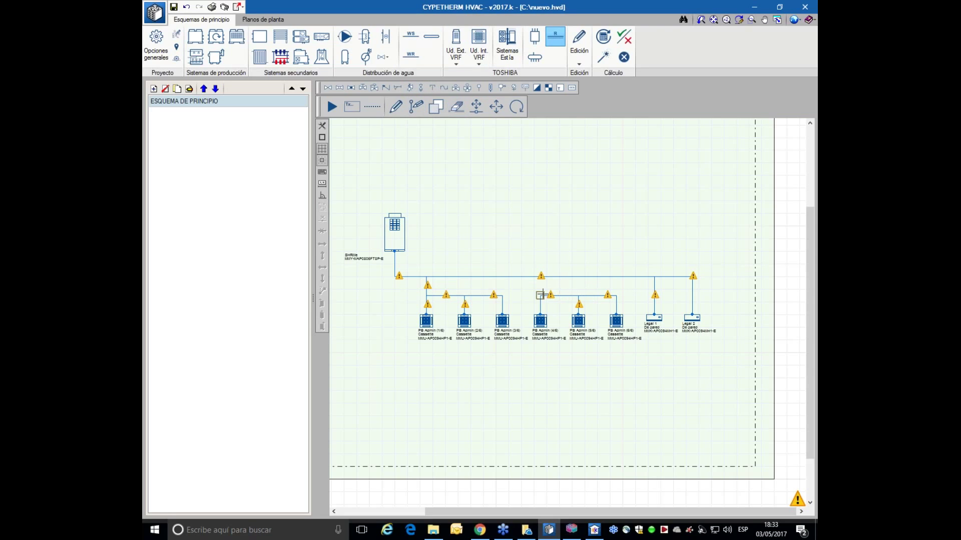
{"action": "left_click", "coordinate": [546, 250]}
{"action": "key", "text": "Escape"}
{"action": "mouse_move", "coordinate": [486, 278]}
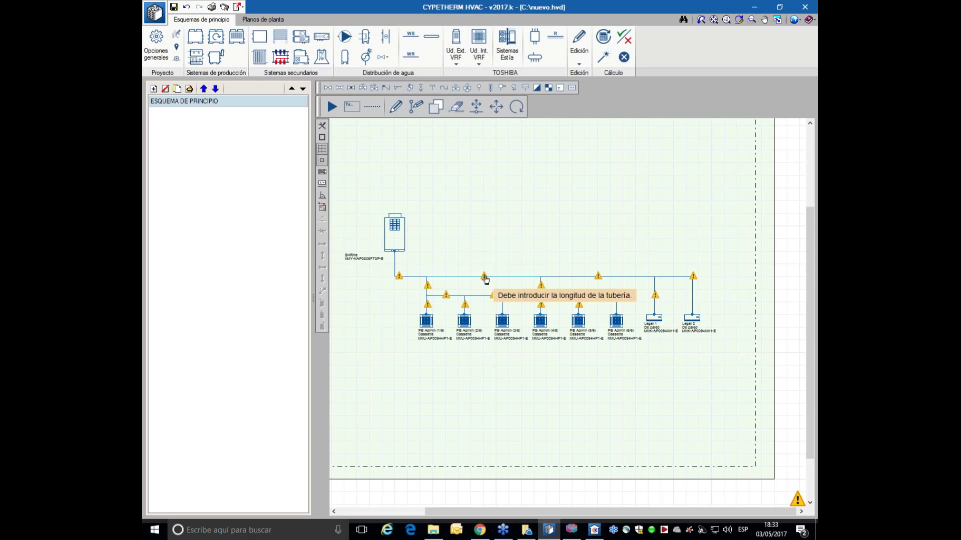
Set the length of the main refrigerant pipe between the two cassette group branches to 3 m.
{"action": "left_click", "coordinate": [506, 276]}
{"action": "left_click", "coordinate": [531, 267]}
{"action": "left_click_drag", "start_coordinate": [529, 267], "coordinate": [542, 268]}
{"action": "type", "text": "3"}
{"action": "left_click", "coordinate": [421, 291]}
Place flow selector units on the vertical pipes feeding both cassette groups, Legal 1 and Legal 2.
{"action": "scroll", "coordinate": [431, 297], "scroll_direction": "up", "scroll_amount": 3}
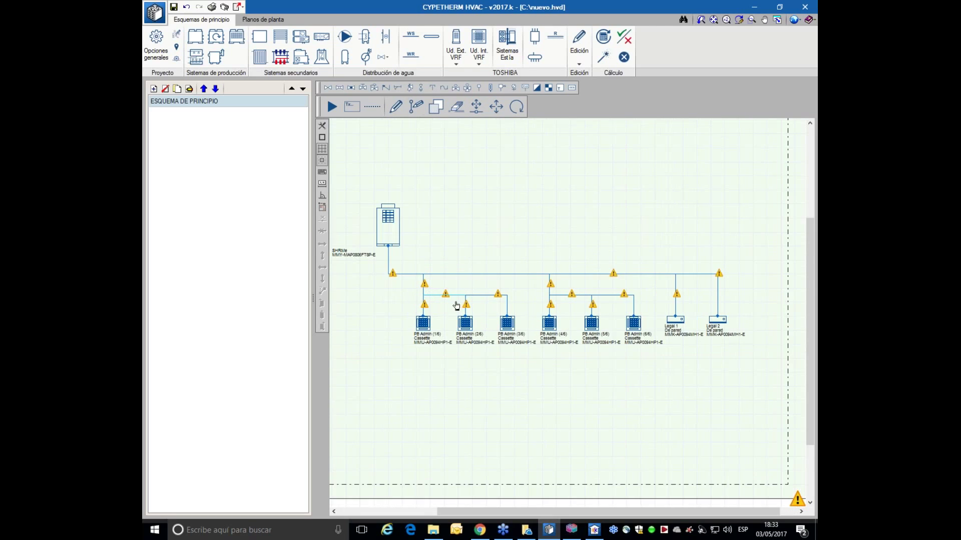
{"action": "scroll", "coordinate": [444, 325], "scroll_direction": "up", "scroll_amount": 1}
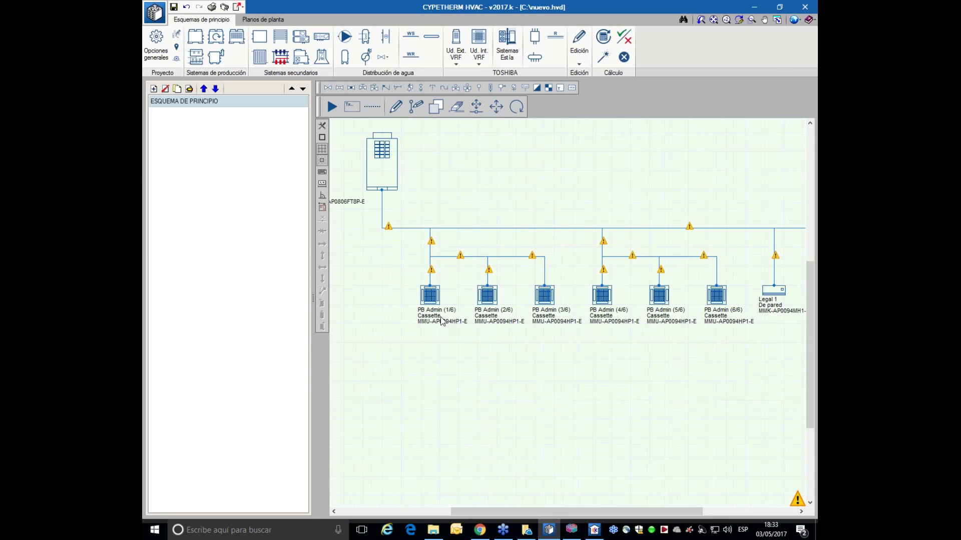
{"action": "left_click", "coordinate": [534, 36]}
{"action": "left_click", "coordinate": [433, 278]}
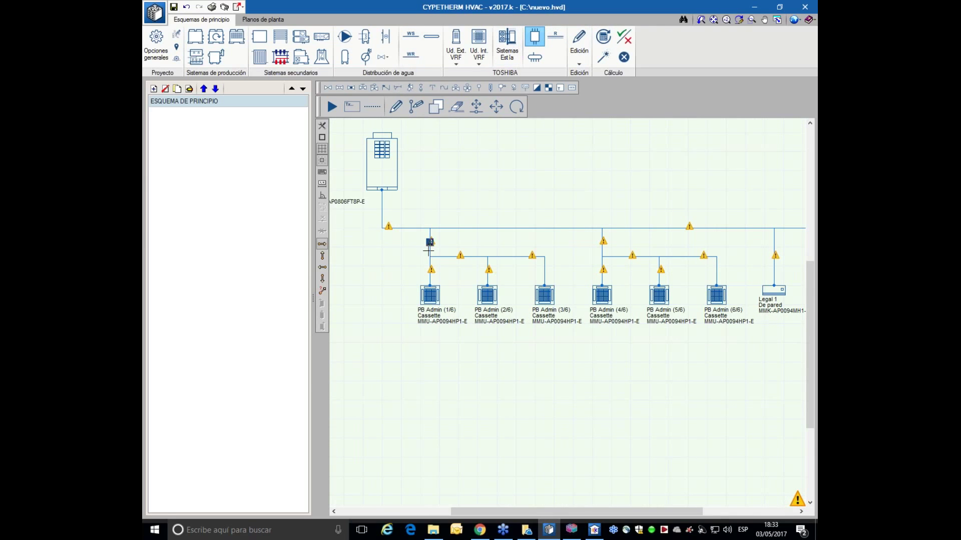
{"action": "left_click", "coordinate": [429, 242]}
{"action": "left_click", "coordinate": [602, 242]}
{"action": "left_click", "coordinate": [774, 250]}
{"action": "scroll", "coordinate": [765, 253], "scroll_direction": "down", "scroll_amount": 2}
{"action": "middle_click_drag", "start_coordinate": [764, 253], "coordinate": [521, 285]}
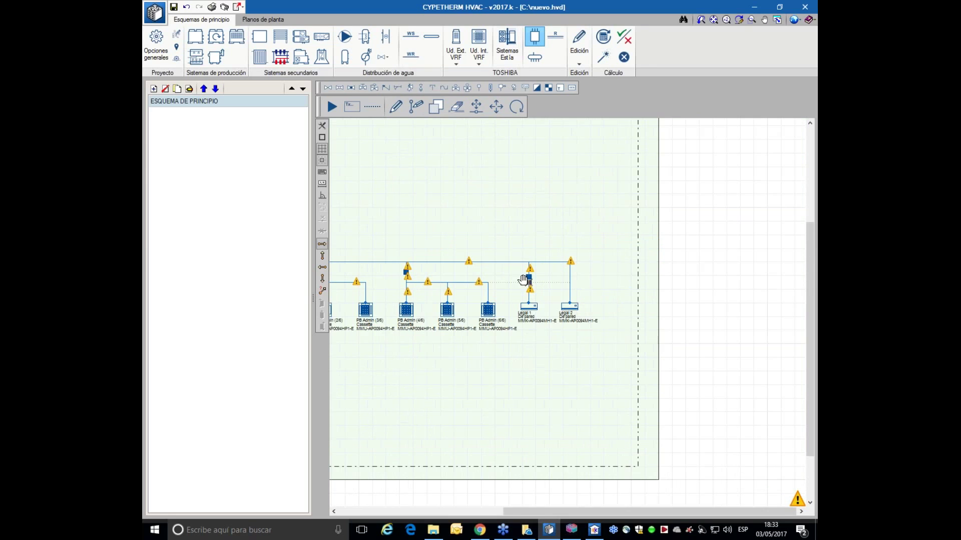
{"action": "left_click", "coordinate": [628, 277]}
{"action": "key", "text": "Return"}
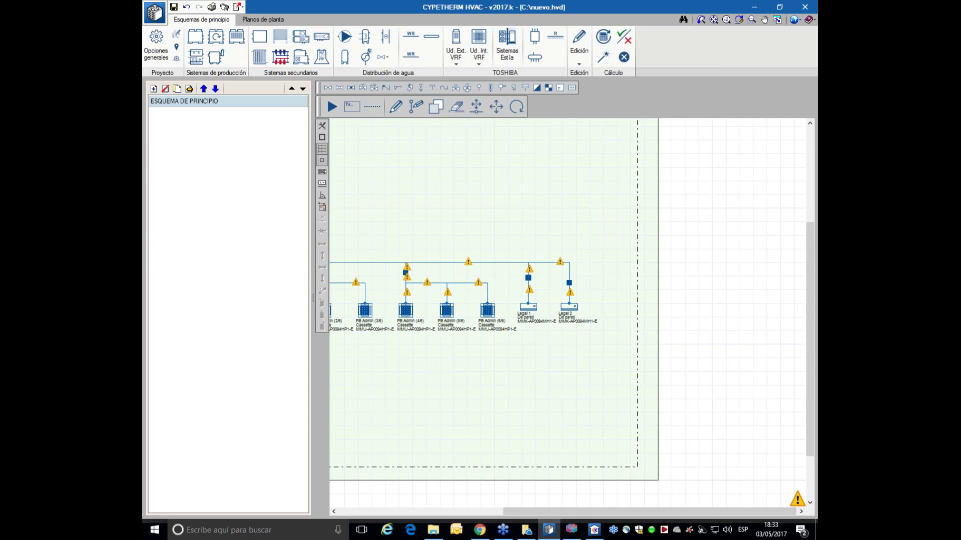
Save the project and size the VRF system to assign models to the branch joints and flow selectors.
{"action": "scroll", "coordinate": [612, 280], "scroll_direction": "down", "scroll_amount": 2}
{"action": "left_click", "coordinate": [174, 7]}
{"action": "left_click", "coordinate": [603, 57]}
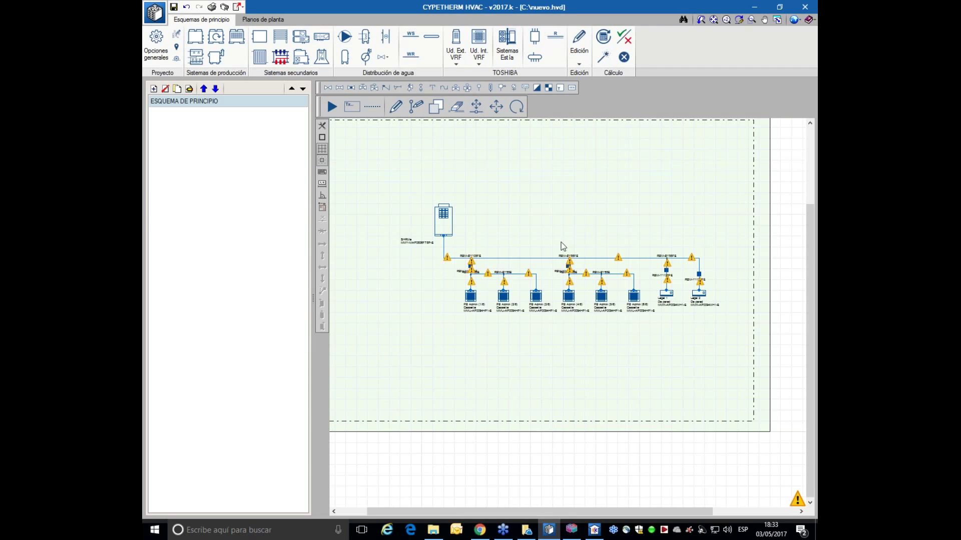
{"action": "scroll", "coordinate": [556, 245], "scroll_direction": "up", "scroll_amount": 2}
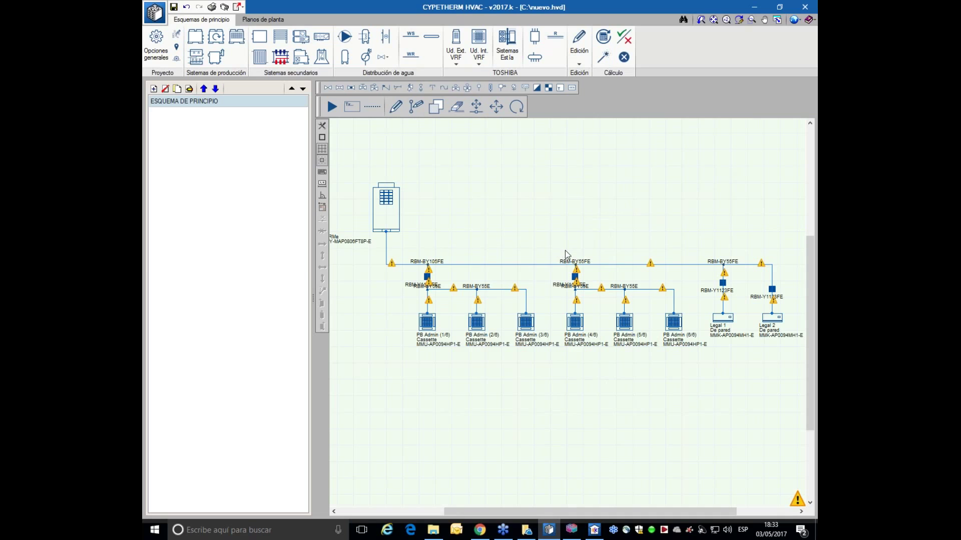
{"action": "mouse_move", "coordinate": [566, 263]}
{"action": "scroll", "coordinate": [566, 262], "scroll_direction": "up", "scroll_amount": 1}
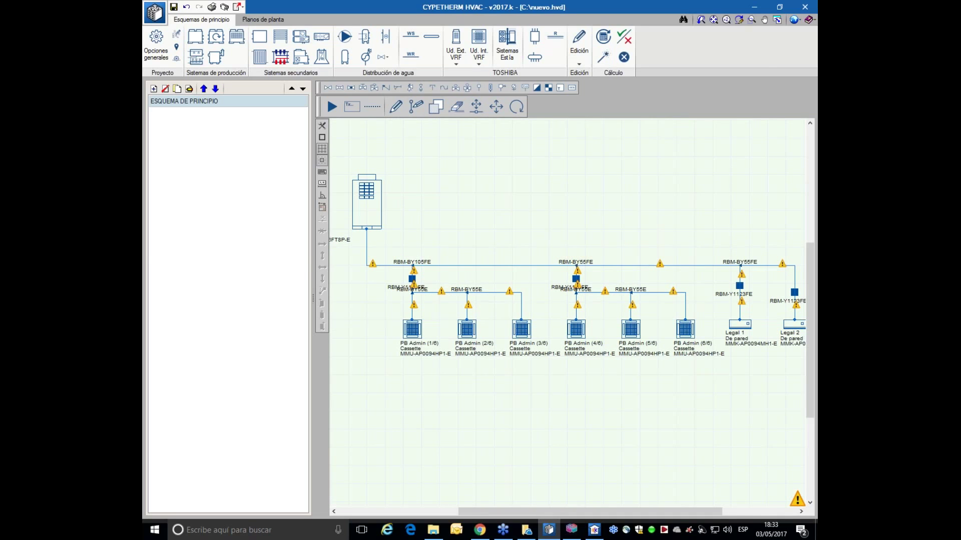
{"action": "scroll", "coordinate": [566, 263], "scroll_direction": "down", "scroll_amount": 1}
{"action": "scroll", "coordinate": [503, 250], "scroll_direction": "down", "scroll_amount": 1}
{"action": "mouse_move", "coordinate": [598, 277]}
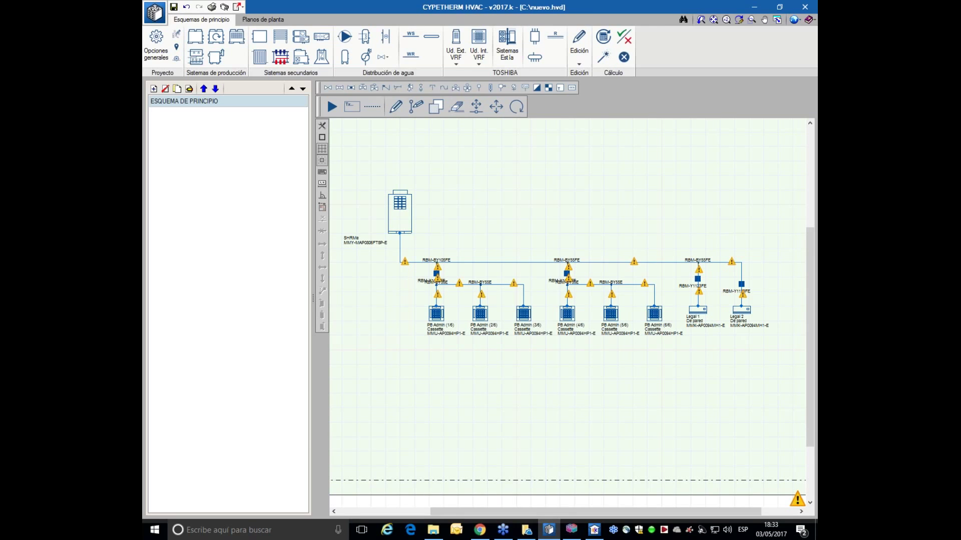
Set the pipe from the outdoor unit to the first branch joint to 5 m and the PB Admin (1/6) drop to 1 m.
{"action": "scroll", "coordinate": [482, 245], "scroll_direction": "up", "scroll_amount": 1}
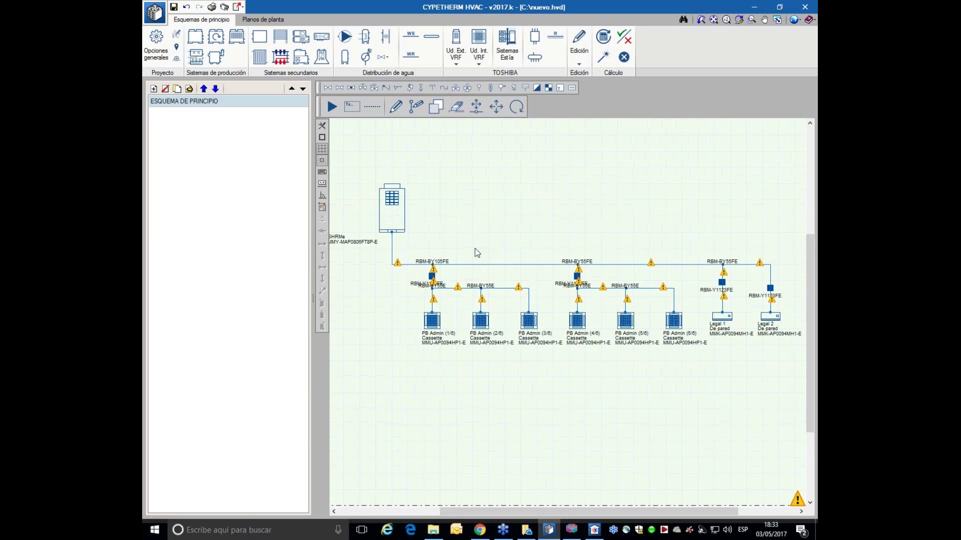
{"action": "left_click", "coordinate": [415, 264]}
{"action": "key", "text": "Tab"}
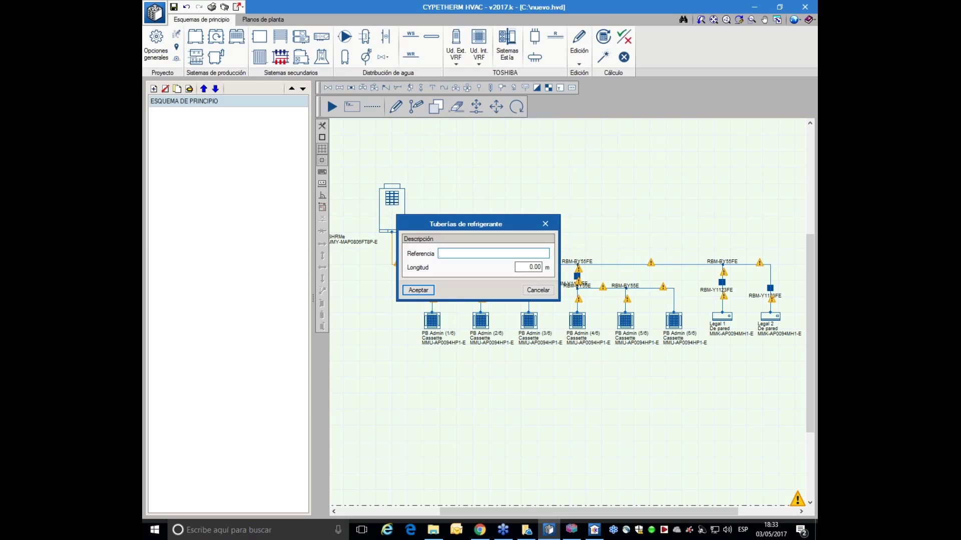
{"action": "left_click", "coordinate": [406, 290]}
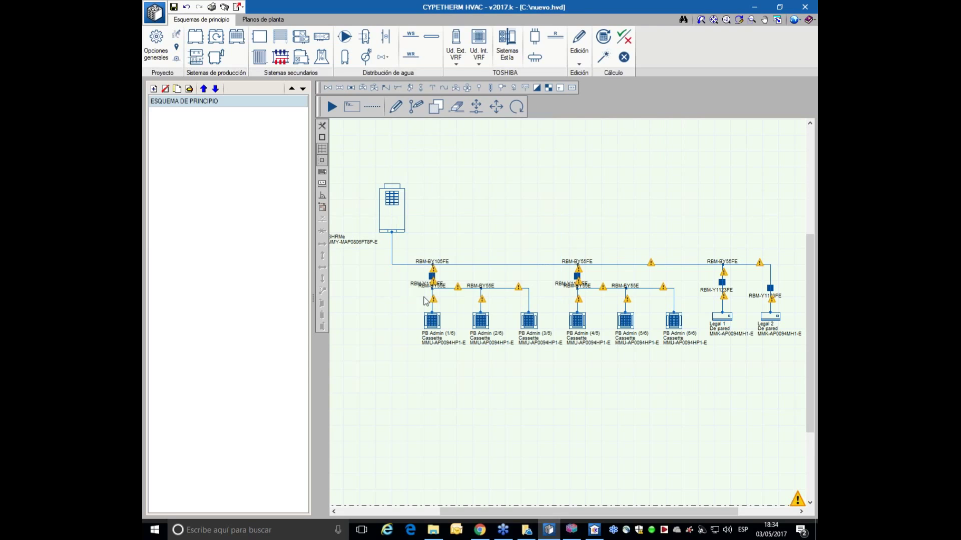
{"action": "left_click", "coordinate": [479, 278]}
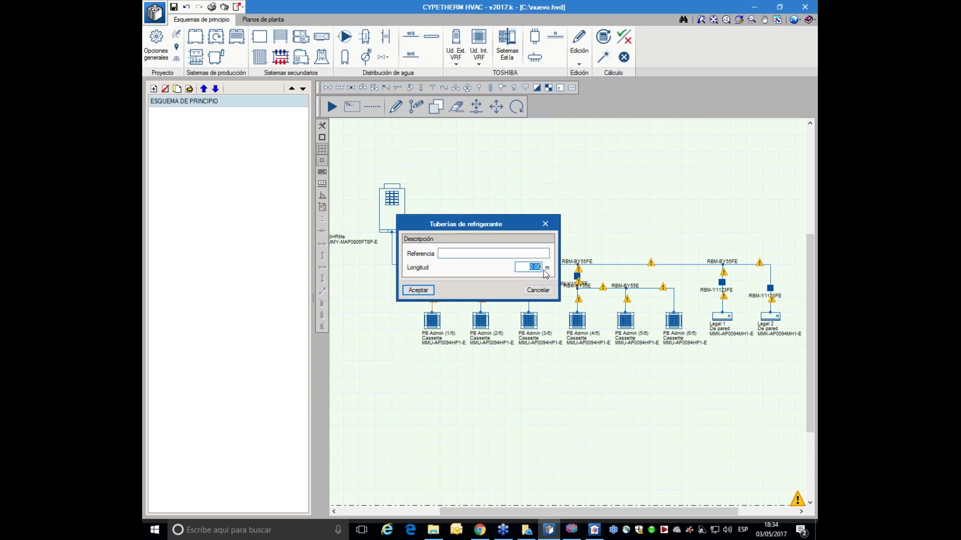
{"action": "left_click", "coordinate": [418, 290]}
{"action": "mouse_move", "coordinate": [427, 282]}
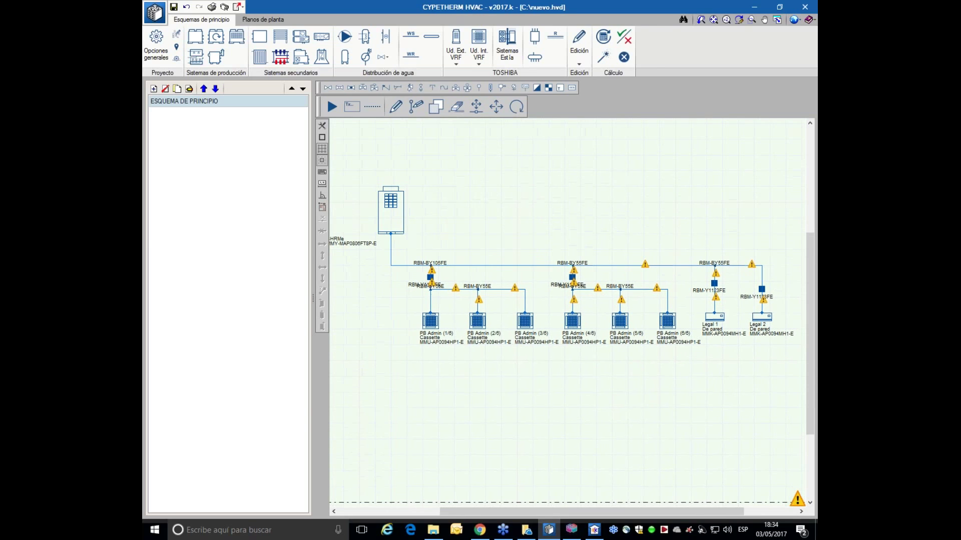
Switch to the floor plans and generate the VRF TOSHIBA report.
{"action": "left_click", "coordinate": [266, 19]}
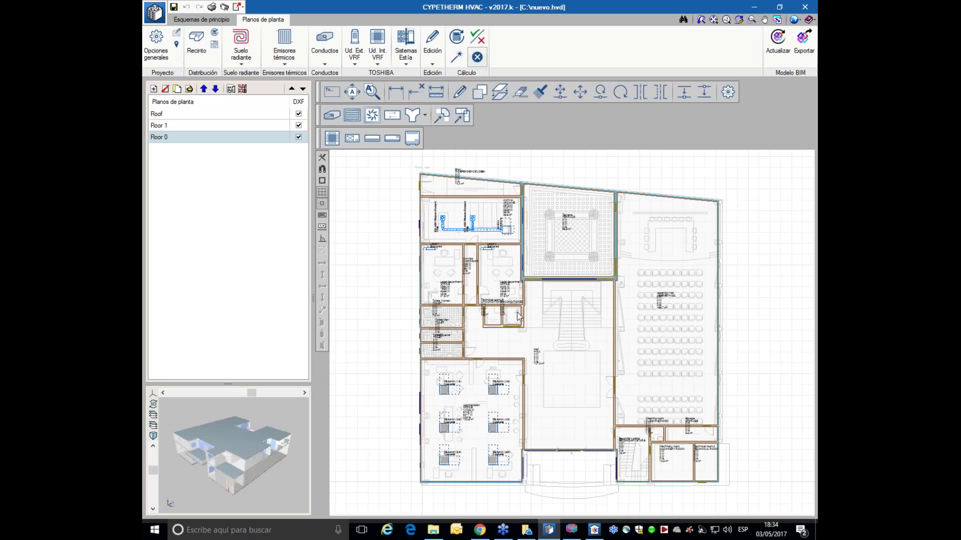
{"action": "mouse_move", "coordinate": [510, 300]}
{"action": "left_click", "coordinate": [211, 7]}
{"action": "left_click", "coordinate": [476, 245]}
{"action": "left_click", "coordinate": [458, 286]}
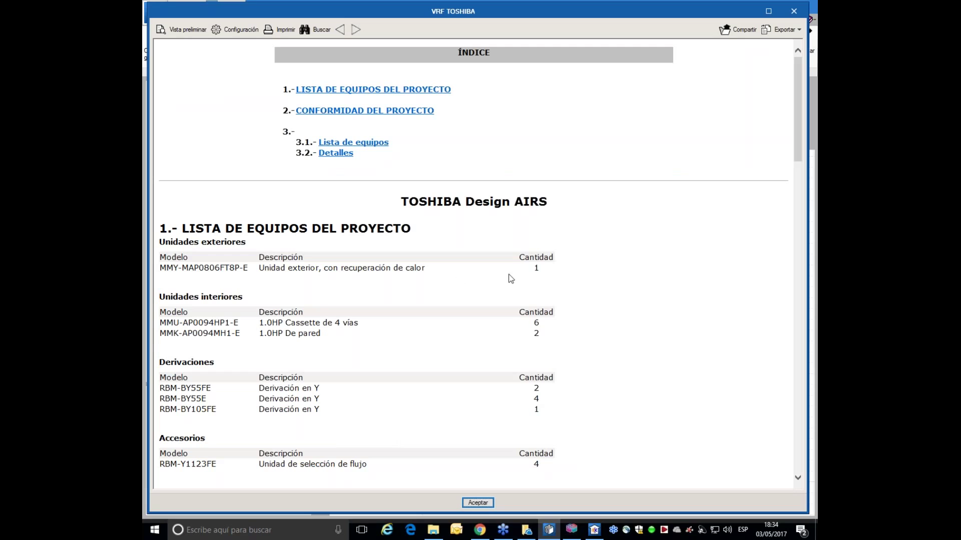
Examine the report's equipment list, pipe lengths, project compliance checks and unit capacities, then close it.
{"action": "left_click", "coordinate": [799, 126]}
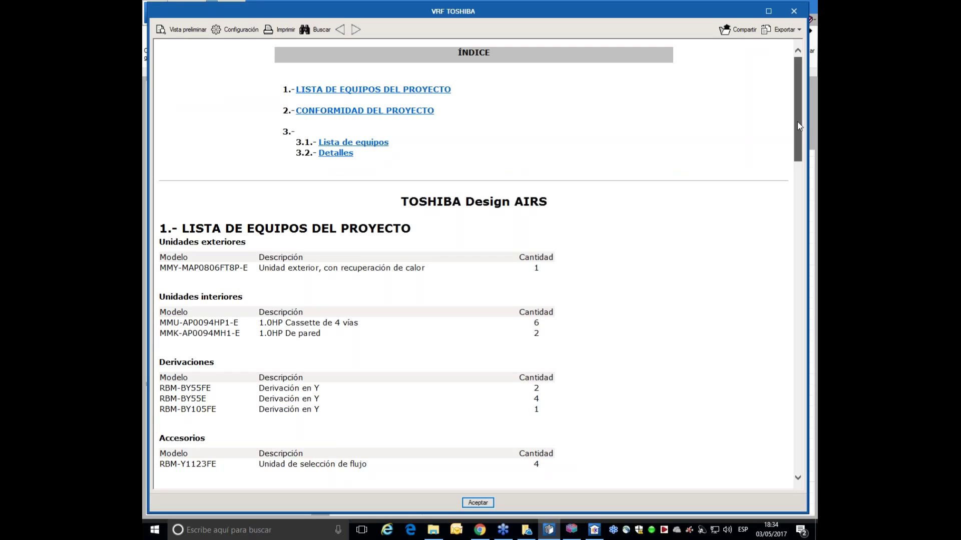
{"action": "left_click_drag", "start_coordinate": [798, 126], "coordinate": [798, 150]}
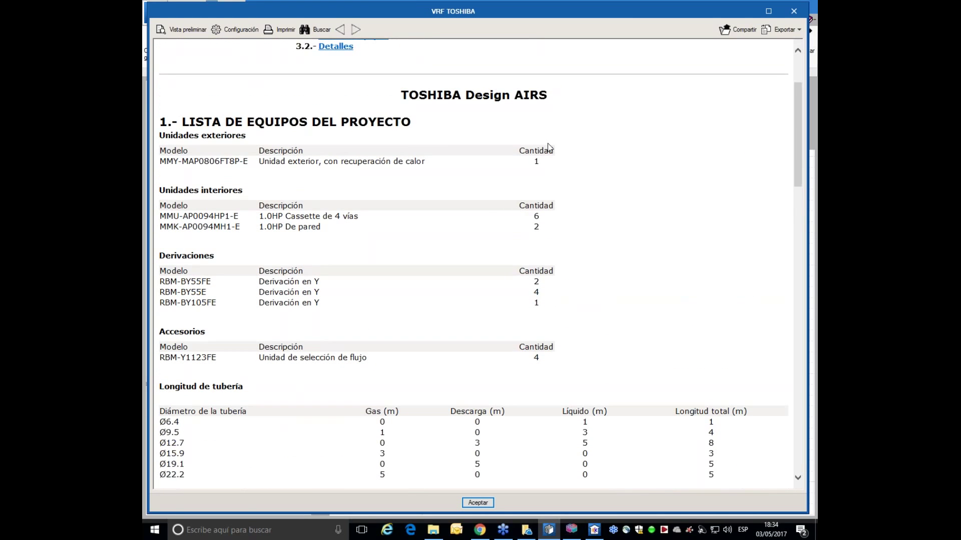
{"action": "left_click_drag", "start_coordinate": [798, 132], "coordinate": [803, 160]}
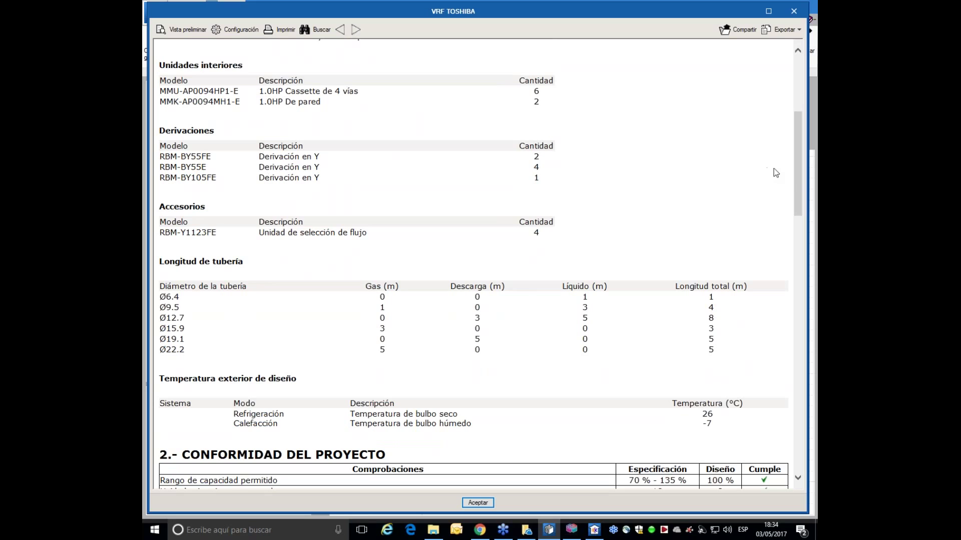
{"action": "left_click_drag", "start_coordinate": [797, 179], "coordinate": [799, 259]}
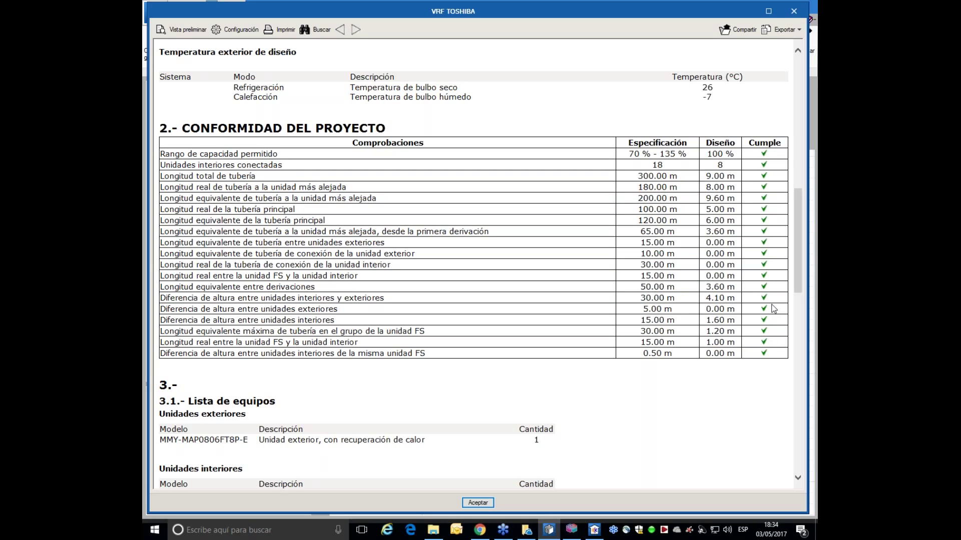
{"action": "left_click_drag", "start_coordinate": [800, 234], "coordinate": [799, 334]}
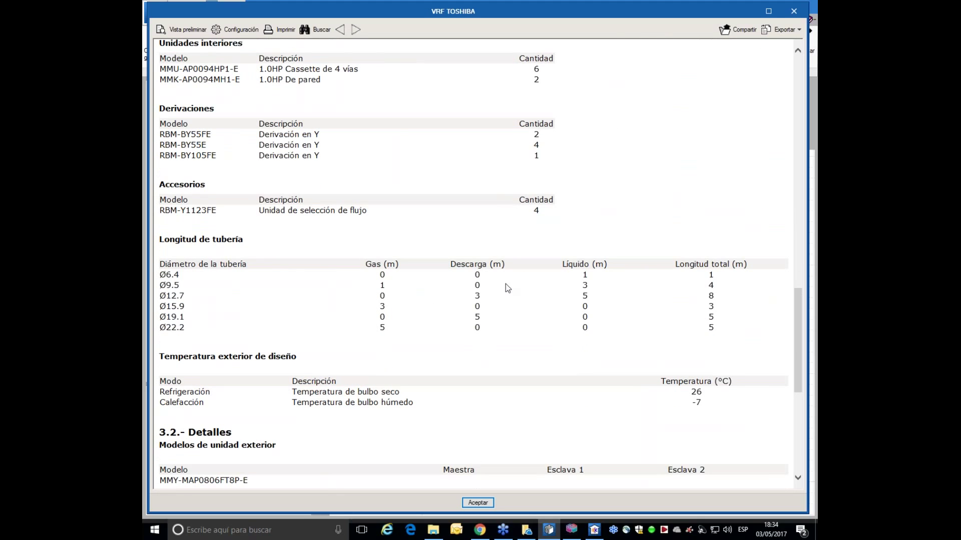
{"action": "left_click_drag", "start_coordinate": [711, 284], "coordinate": [710, 313]}
{"action": "left_click_drag", "start_coordinate": [798, 291], "coordinate": [797, 380]}
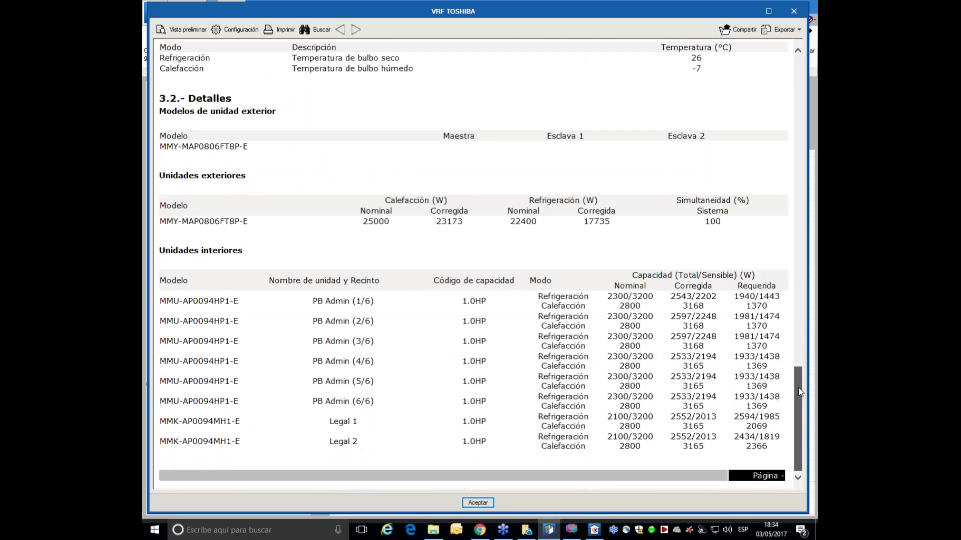
{"action": "left_click", "coordinate": [478, 503]}
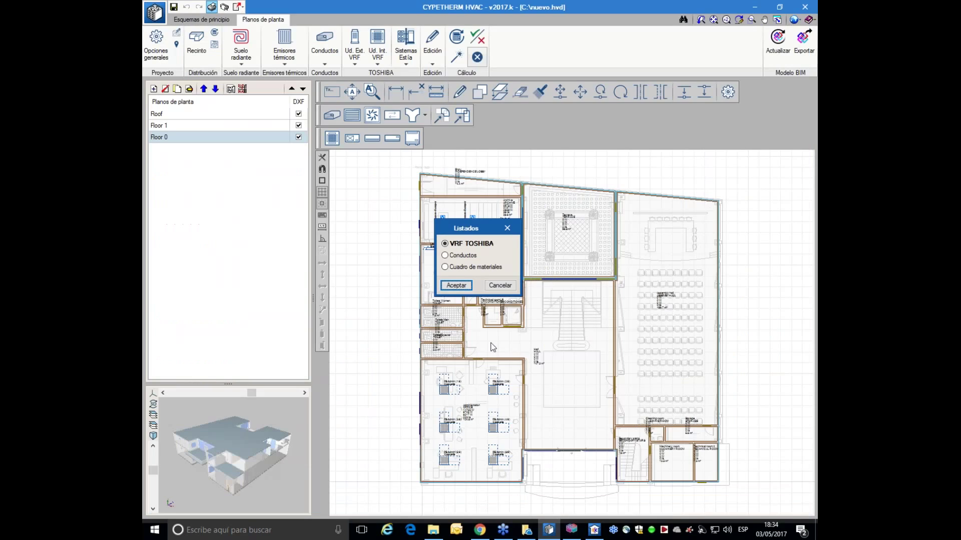
Generate the Conductos report, examine the listed duct sections, transitions and diffusers, and close it.
{"action": "left_click", "coordinate": [469, 257]}
{"action": "left_click", "coordinate": [456, 285]}
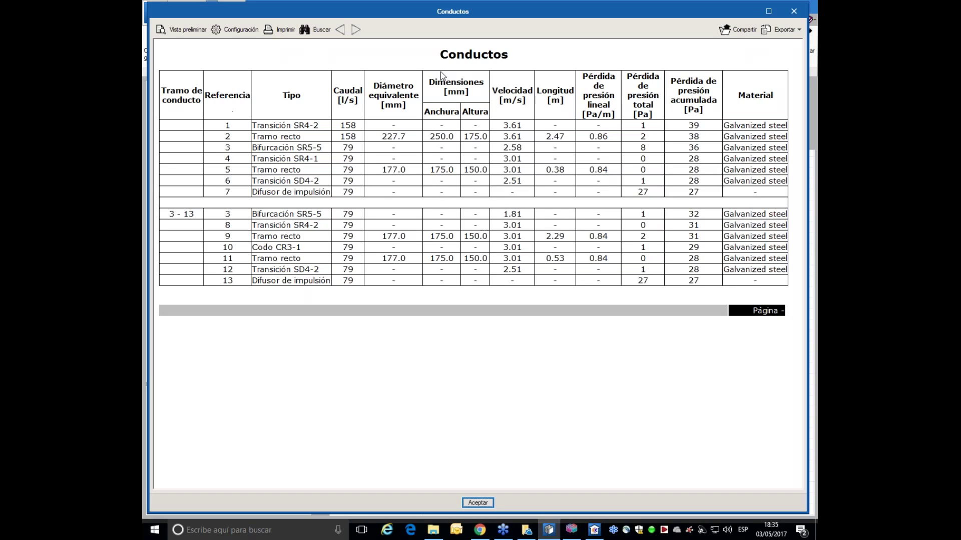
{"action": "left_click_drag", "start_coordinate": [447, 56], "coordinate": [484, 56]}
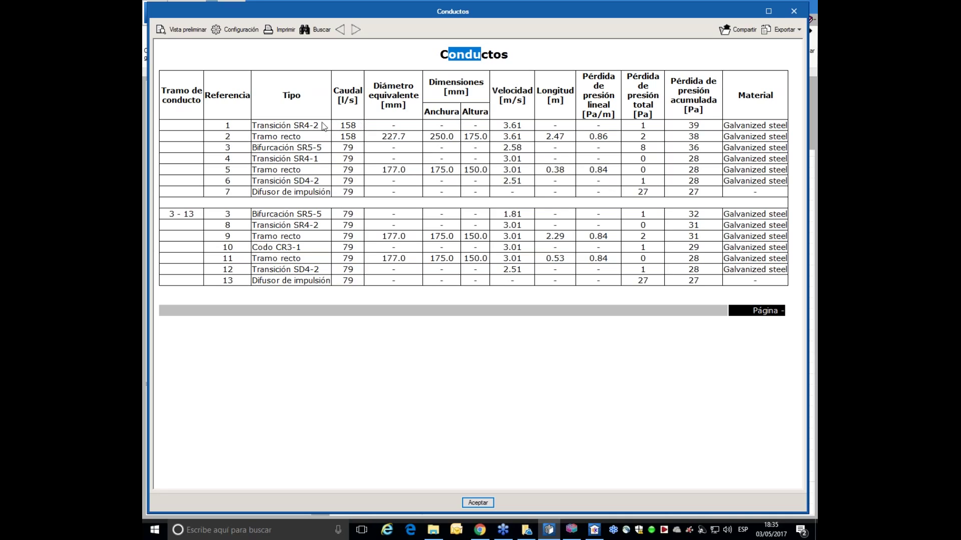
{"action": "left_click_drag", "start_coordinate": [284, 123], "coordinate": [301, 131]}
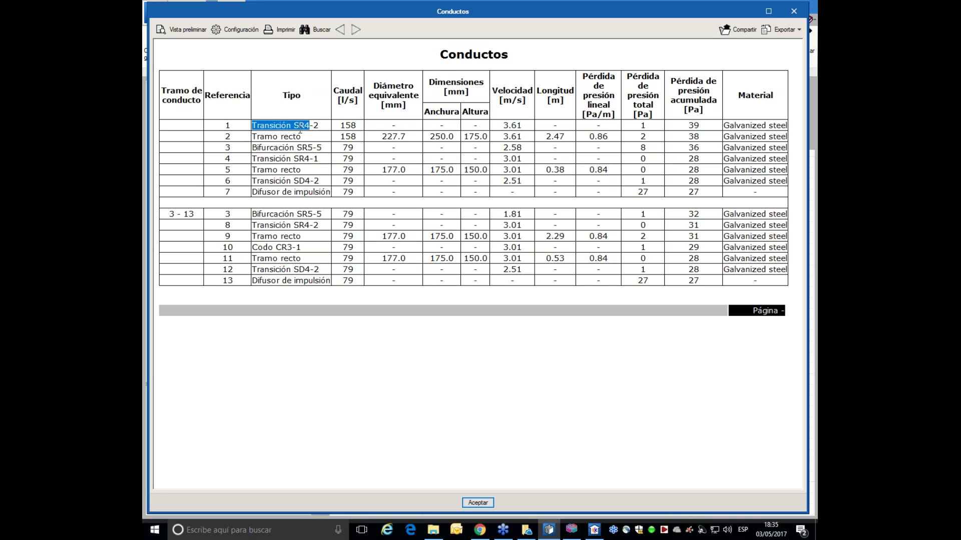
{"action": "left_click", "coordinate": [301, 135]}
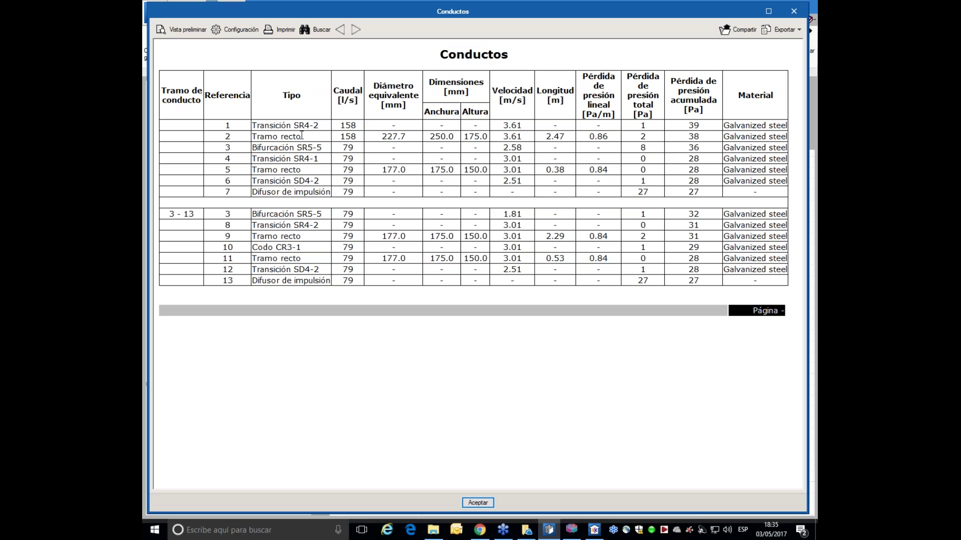
{"action": "left_click_drag", "start_coordinate": [296, 192], "coordinate": [319, 192]}
{"action": "left_click", "coordinate": [478, 503]}
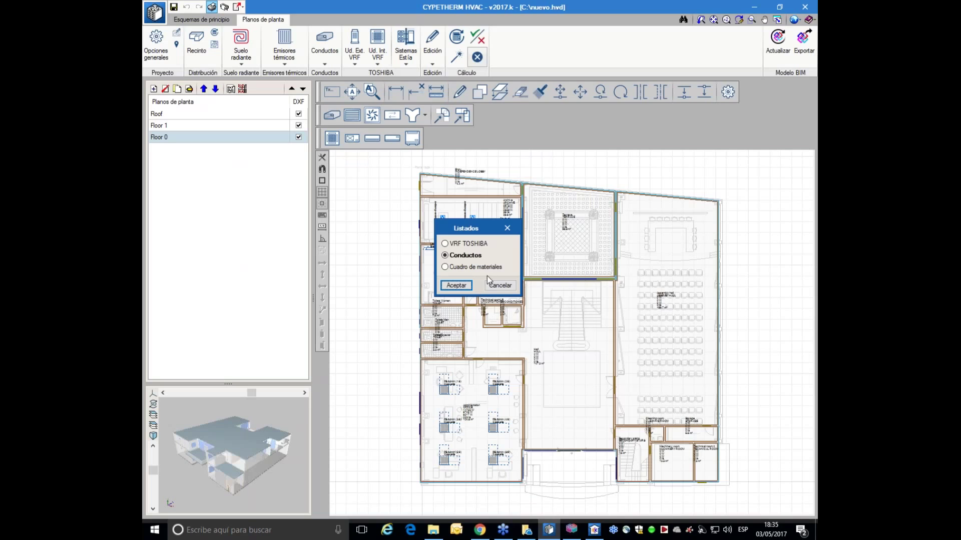
Generate the Cuadro de materiales report, examine the duct and VRF TOSHIBA material quantities, and close it.
{"action": "left_click", "coordinate": [483, 268]}
{"action": "left_click", "coordinate": [456, 285]}
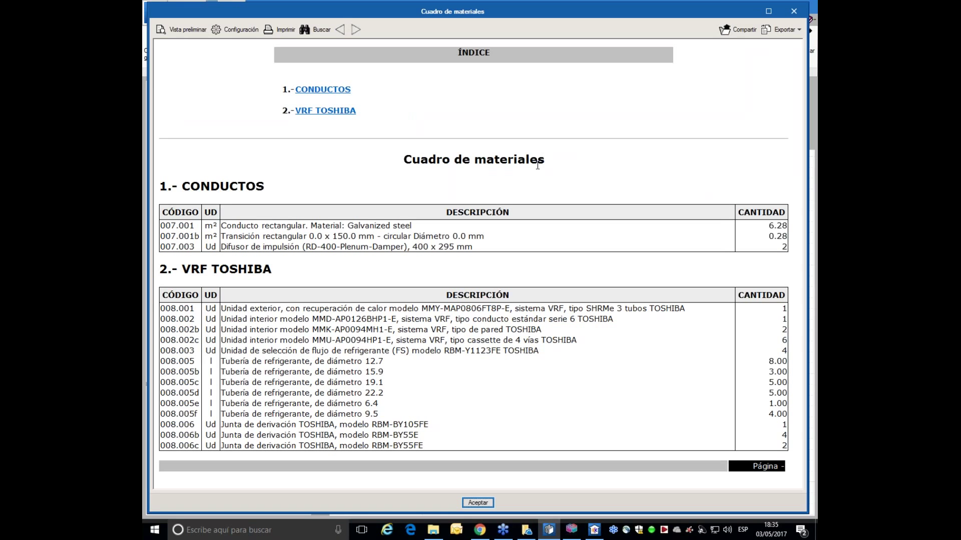
{"action": "left_click_drag", "start_coordinate": [242, 228], "coordinate": [403, 226]}
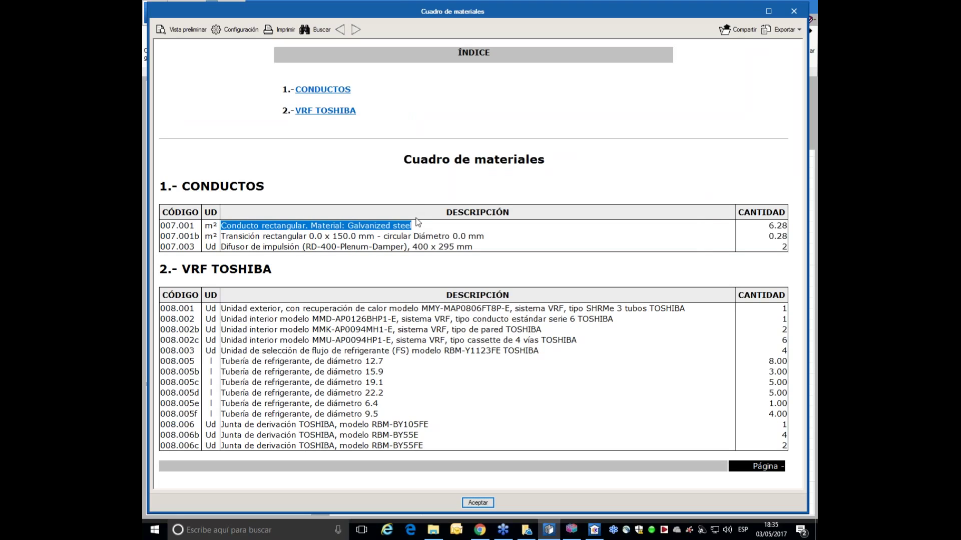
{"action": "left_click_drag", "start_coordinate": [264, 238], "coordinate": [326, 237]}
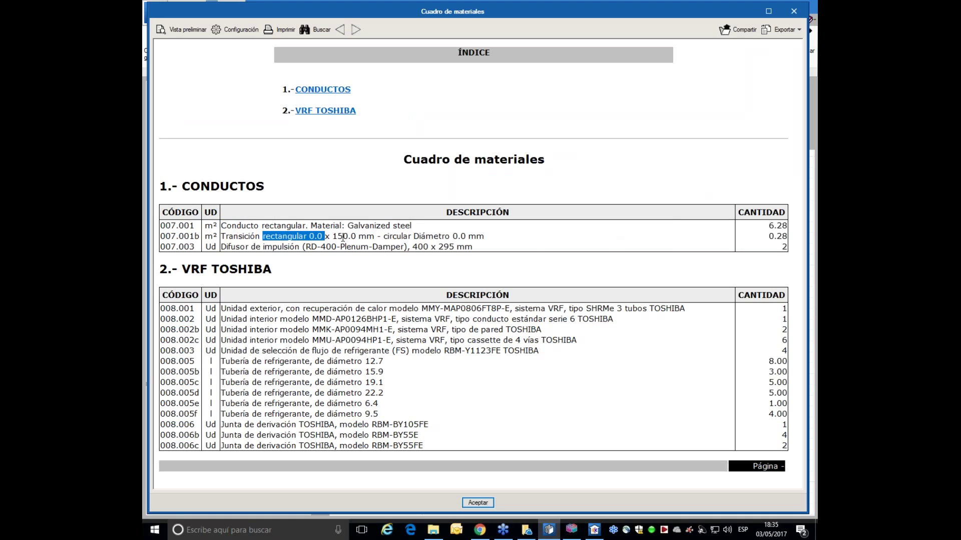
{"action": "left_click_drag", "start_coordinate": [221, 239], "coordinate": [458, 245]}
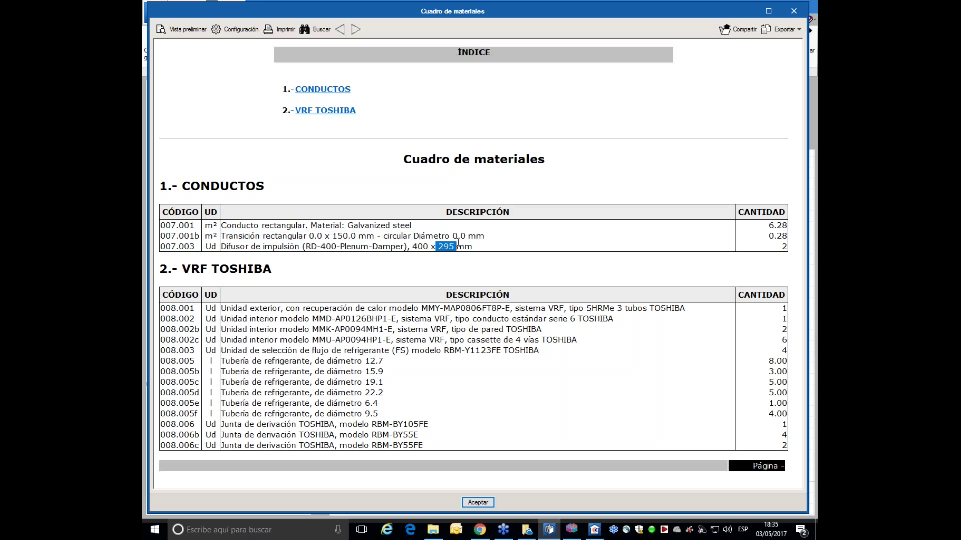
{"action": "left_click", "coordinate": [753, 248]}
{"action": "left_click_drag", "start_coordinate": [353, 310], "coordinate": [363, 406]}
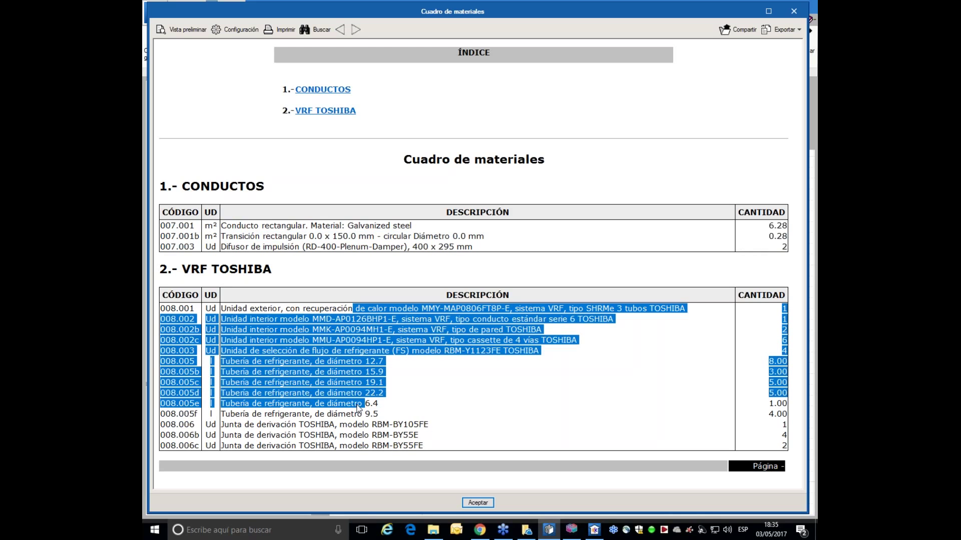
{"action": "left_click", "coordinate": [478, 503]}
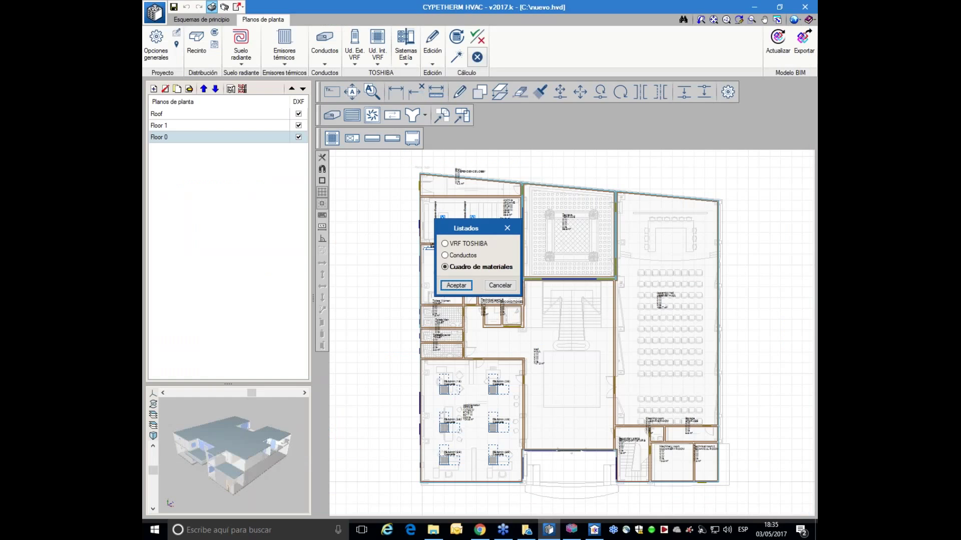
{"action": "left_click", "coordinate": [498, 283]}
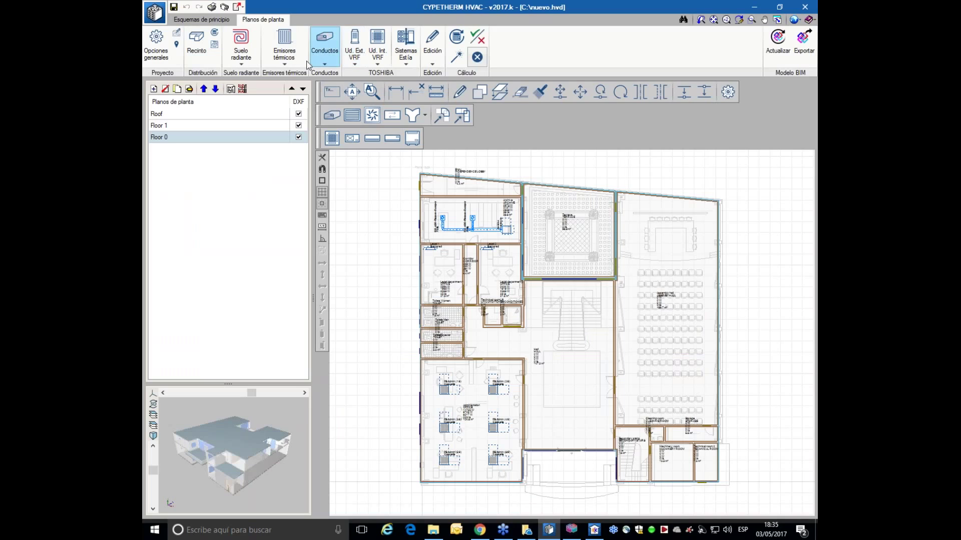
{"action": "left_click", "coordinate": [154, 13]}
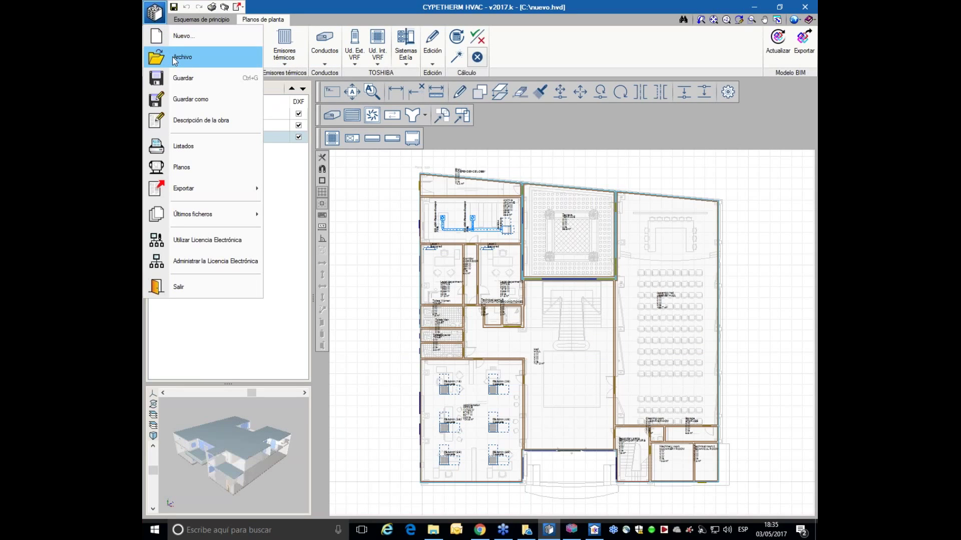
{"action": "left_click", "coordinate": [358, 216]}
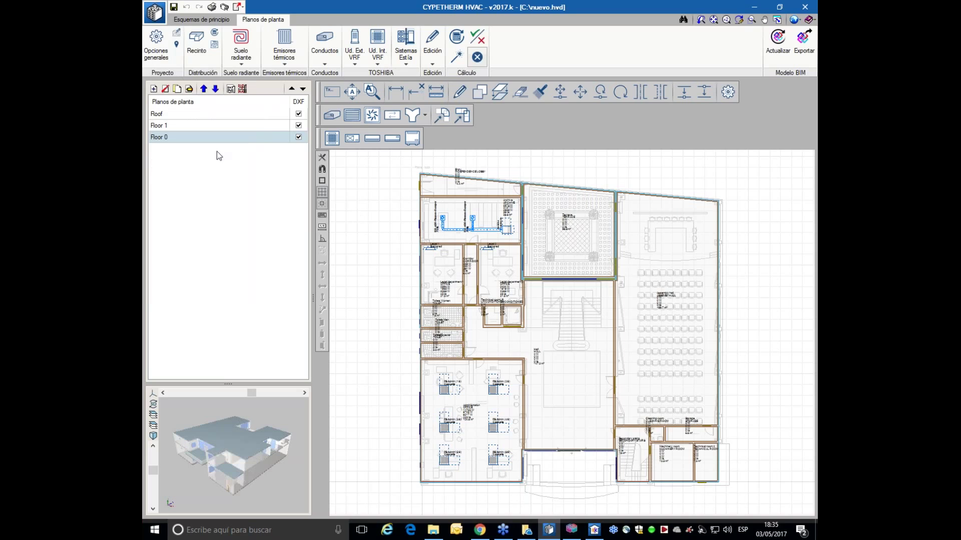
Place the SHRMe heat recovery outdoor unit, model MMY-MAP0806FT8P-E, on the Roof plan just west of the courtyard recess.
{"action": "left_click", "coordinate": [169, 124]}
{"action": "left_click", "coordinate": [170, 115]}
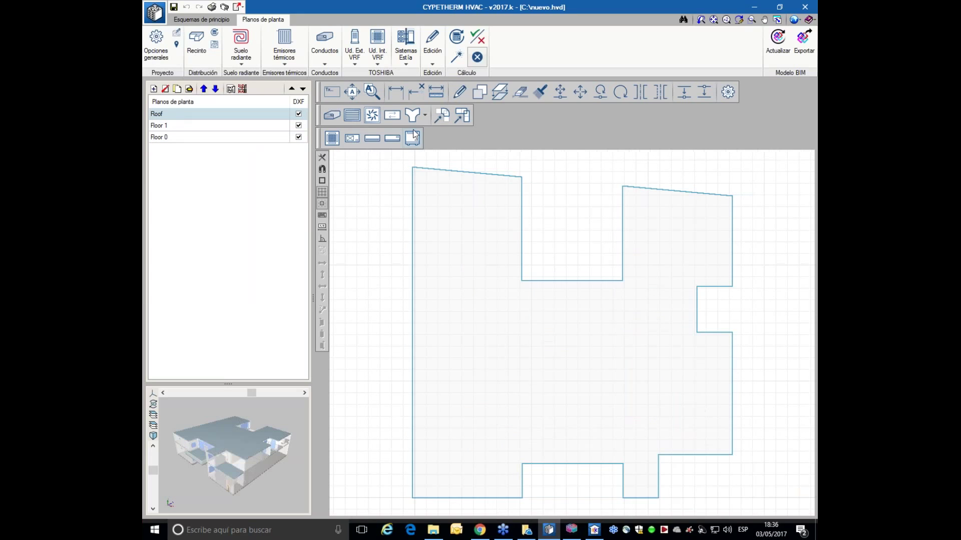
{"action": "left_click", "coordinate": [332, 91]}
{"action": "left_click", "coordinate": [355, 45]}
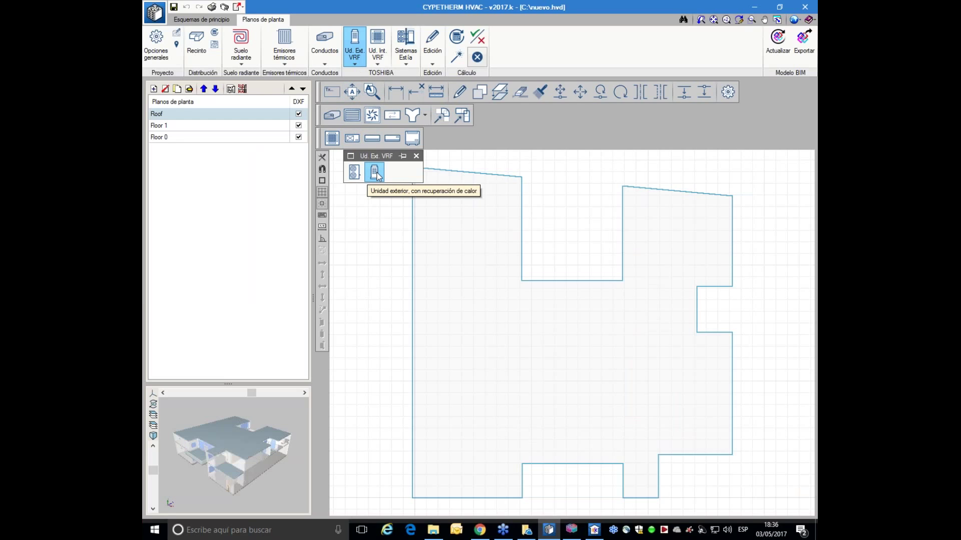
{"action": "left_click", "coordinate": [376, 173]}
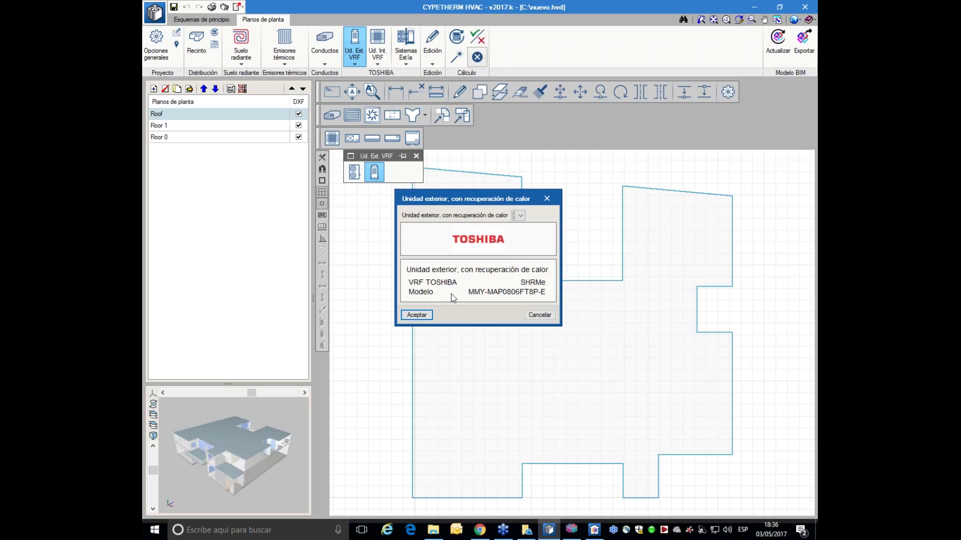
{"action": "left_click", "coordinate": [418, 315]}
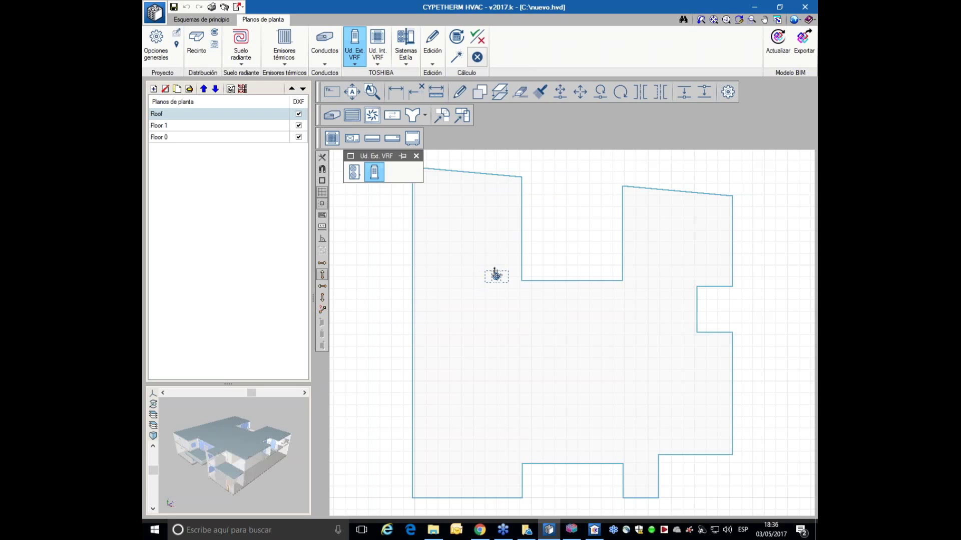
{"action": "scroll", "coordinate": [495, 272], "scroll_direction": "up", "scroll_amount": 3}
{"action": "left_click", "coordinate": [499, 269]}
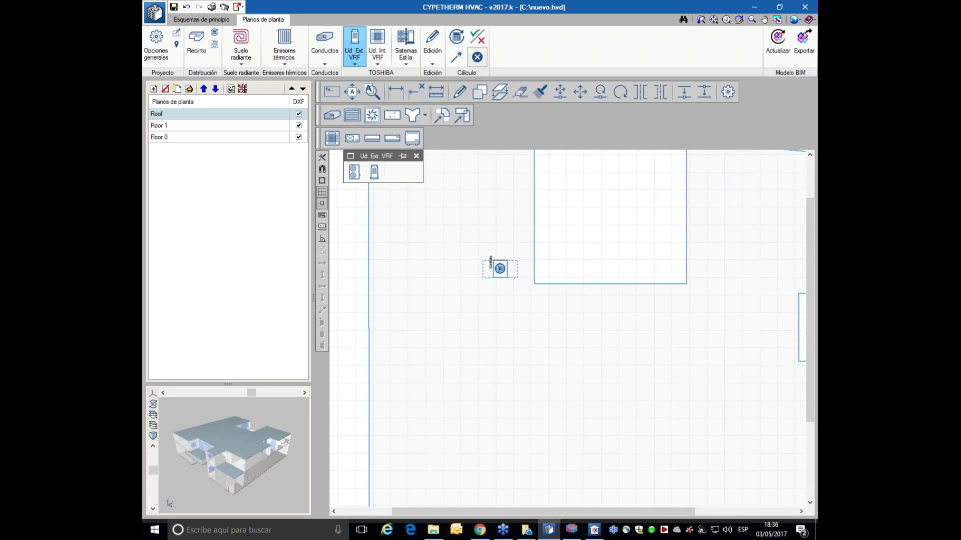
{"action": "scroll", "coordinate": [510, 283], "scroll_direction": "up", "scroll_amount": 2}
{"action": "scroll", "coordinate": [511, 280], "scroll_direction": "up", "scroll_amount": 1}
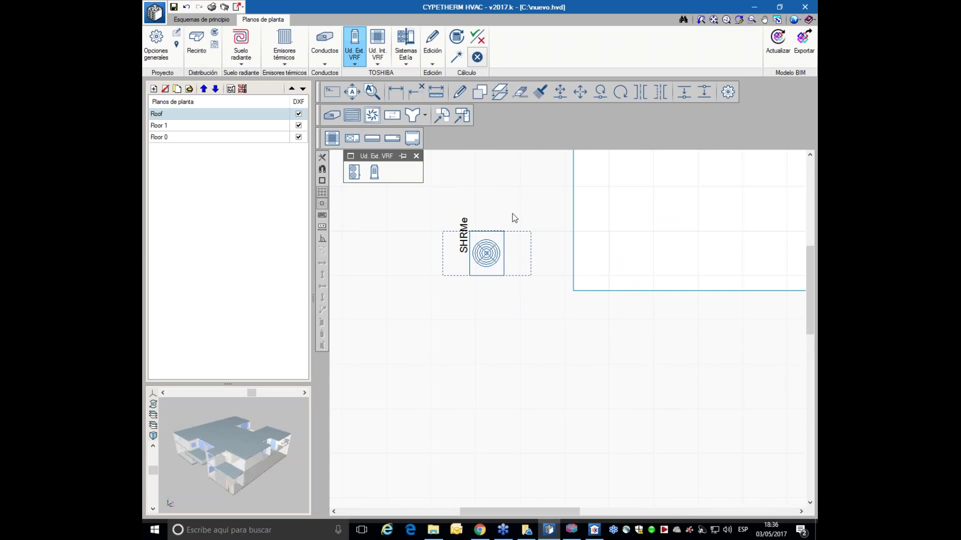
{"action": "scroll", "coordinate": [505, 258], "scroll_direction": "down", "scroll_amount": 3}
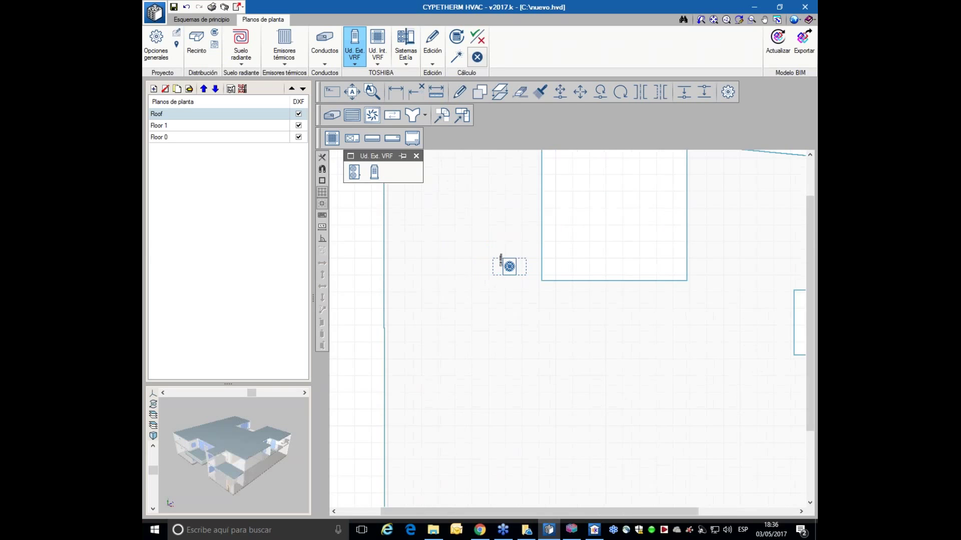
{"action": "scroll", "coordinate": [500, 295], "scroll_direction": "down", "scroll_amount": 2}
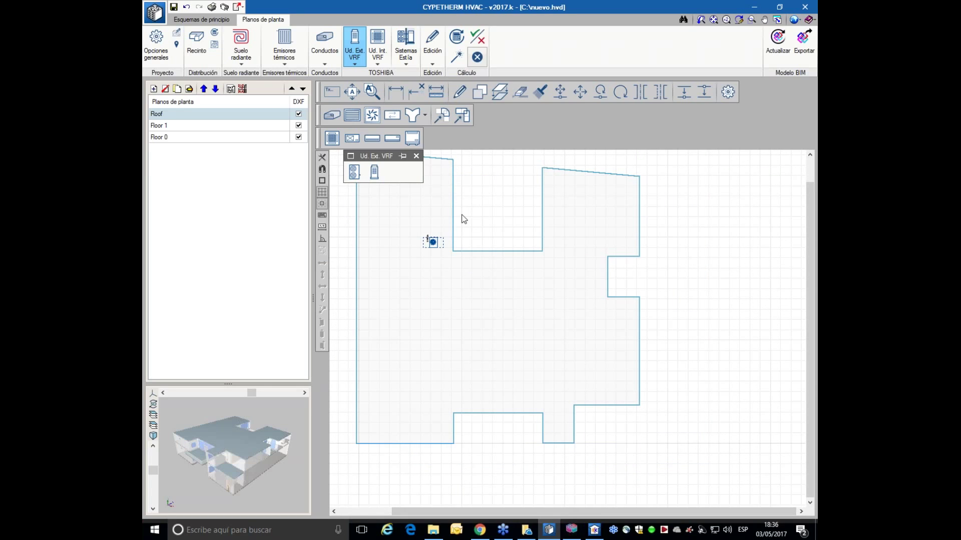
{"action": "mouse_move", "coordinate": [432, 241]}
Switch to IFC Builder and go up from Floor 0 to the Roof plan.
{"action": "left_click", "coordinate": [572, 532]}
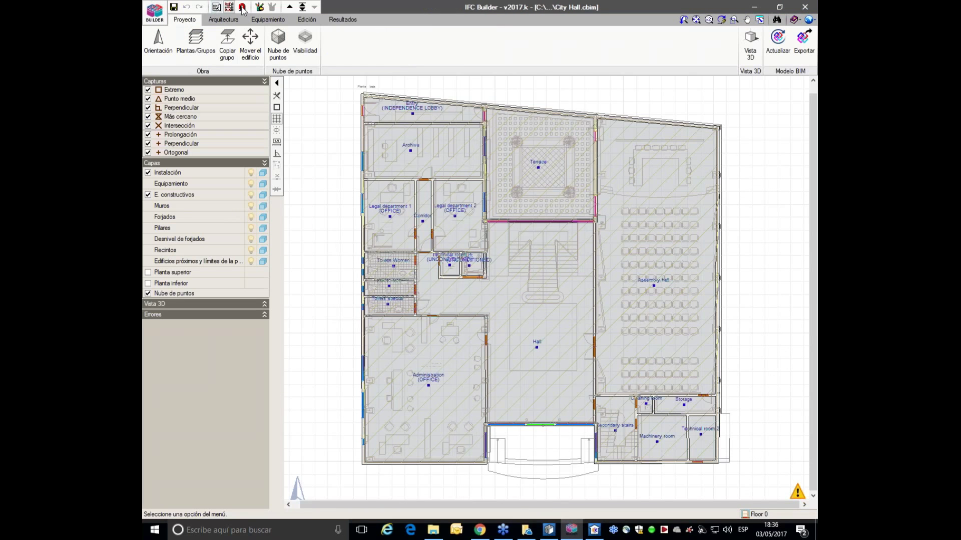
{"action": "left_click", "coordinate": [290, 7]}
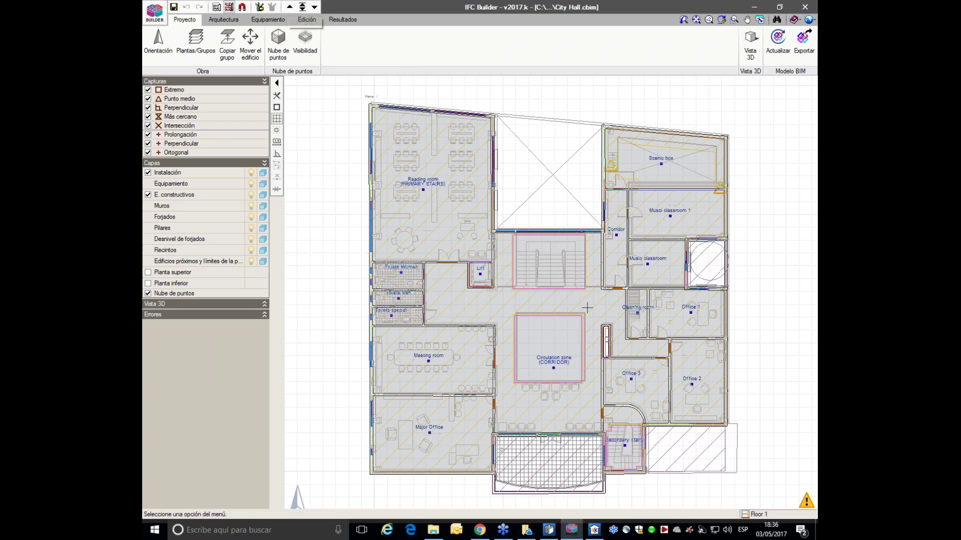
{"action": "left_click", "coordinate": [303, 11]}
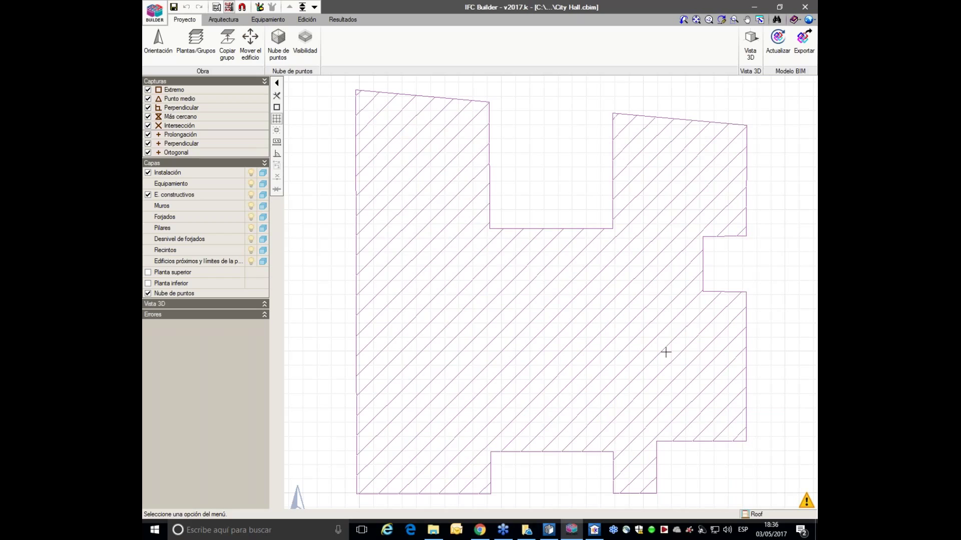
Show the Planta baja drawing template on the Roof plan.
{"action": "left_click", "coordinate": [229, 7]}
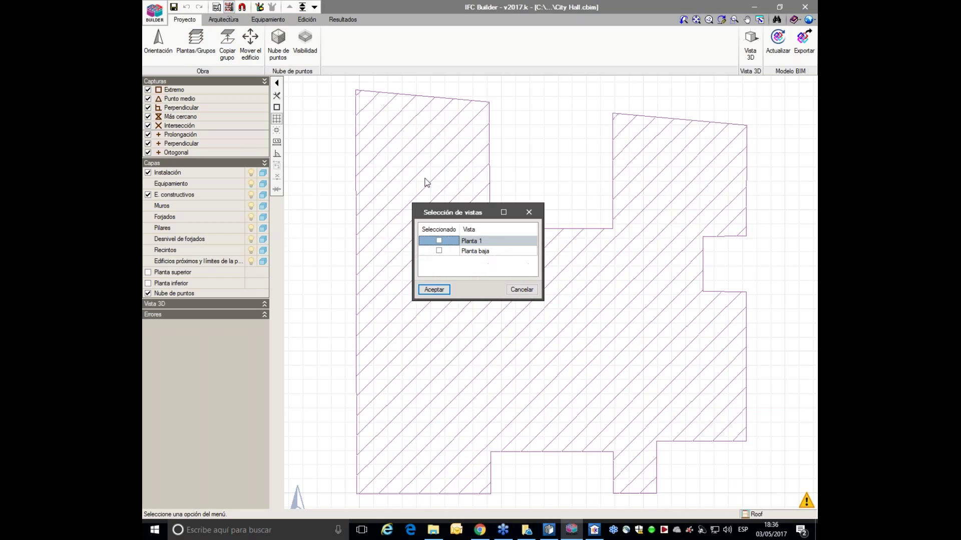
{"action": "left_click", "coordinate": [439, 250]}
{"action": "left_click", "coordinate": [434, 290]}
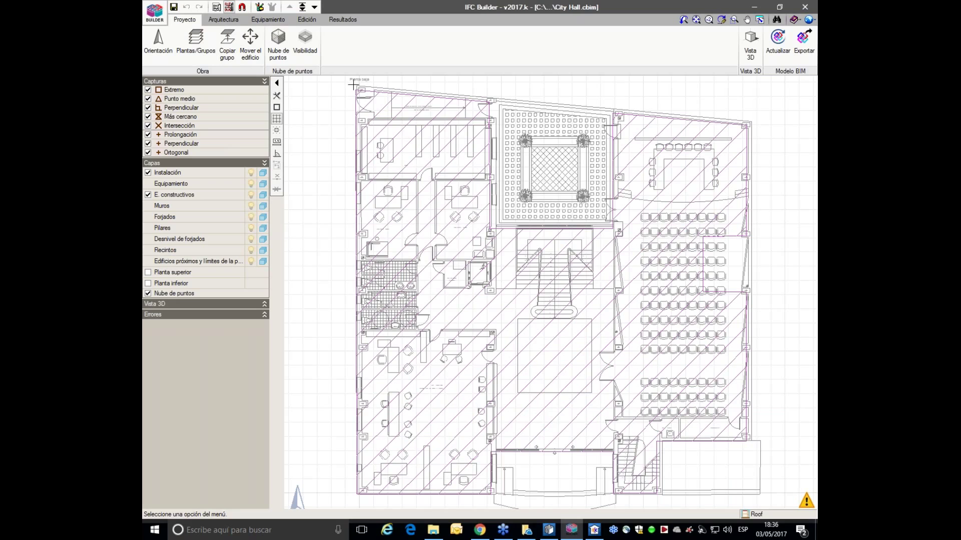
Show only the Planta 1 drawing template beneath the Roof plan, with Planta baja hidden.
{"action": "left_click", "coordinate": [228, 7]}
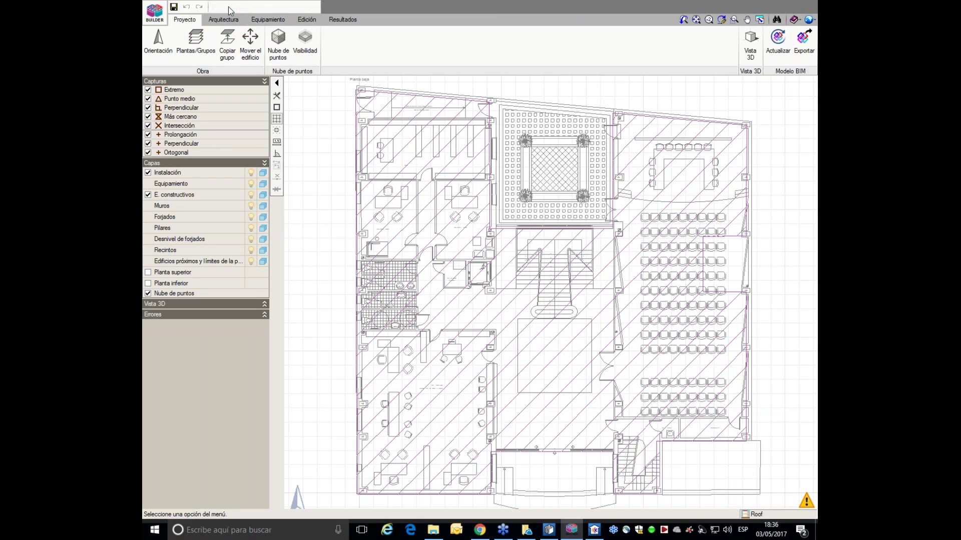
{"action": "left_click", "coordinate": [439, 251]}
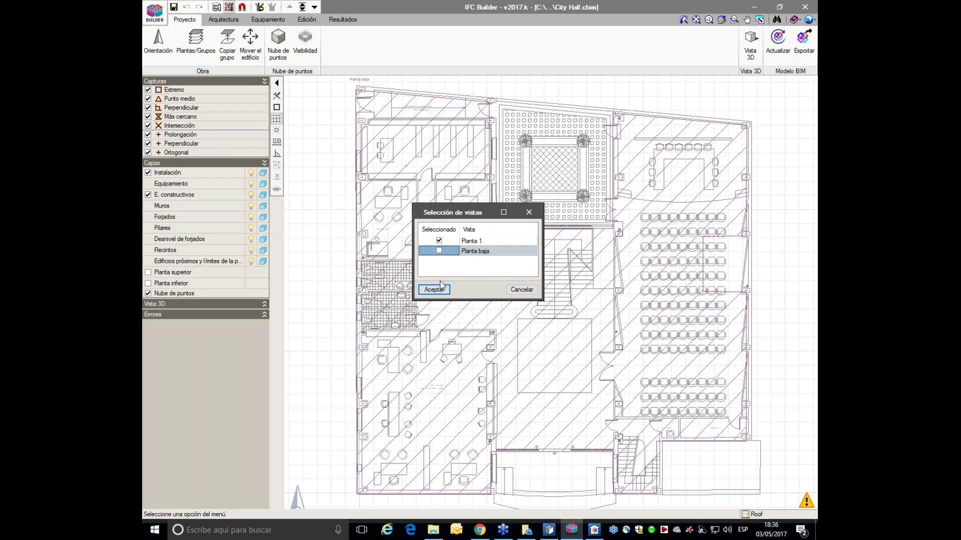
{"action": "left_click", "coordinate": [434, 290]}
Cut a narrow rectangular opening in the roof slab over the shaft east of the central square void.
{"action": "scroll", "coordinate": [622, 336], "scroll_direction": "up", "scroll_amount": 2}
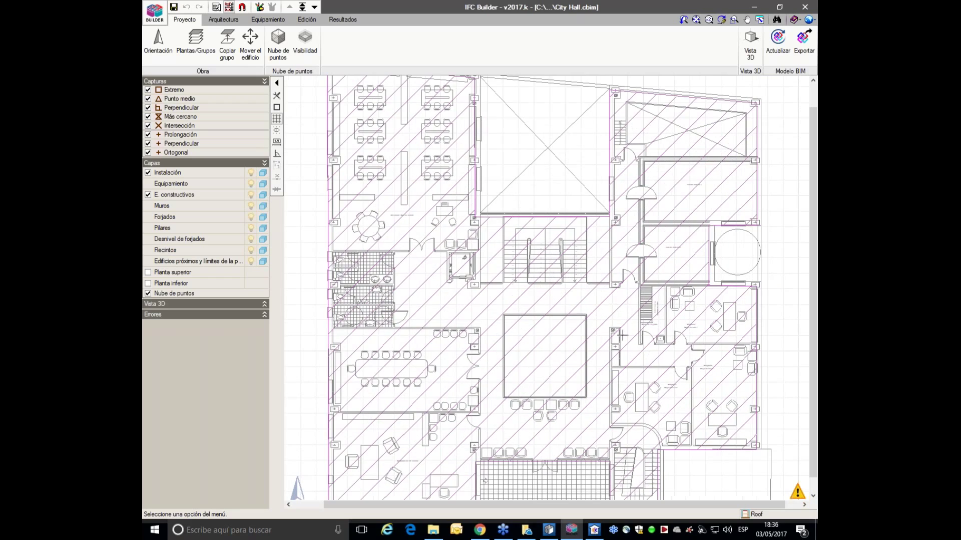
{"action": "left_click", "coordinate": [220, 21]}
{"action": "left_click", "coordinate": [187, 50]}
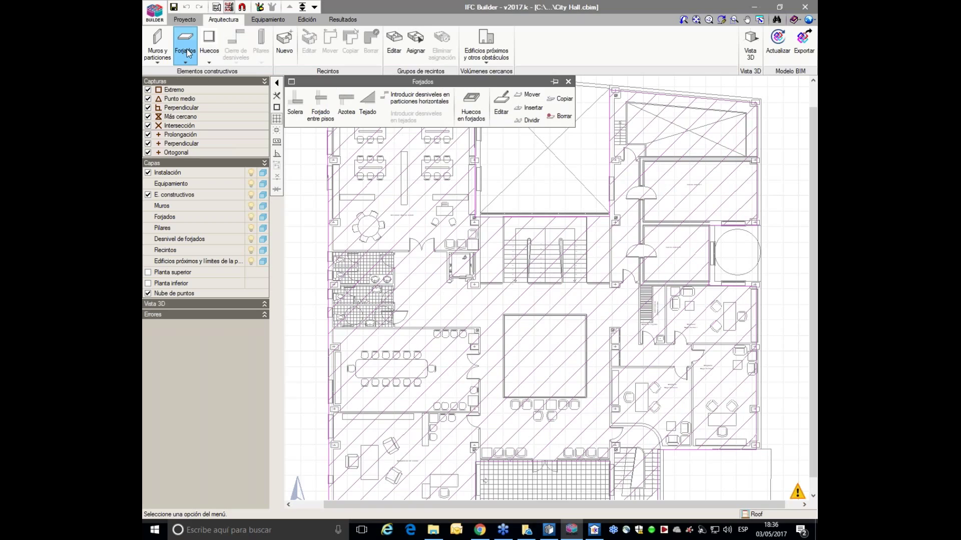
{"action": "left_click", "coordinate": [471, 108]}
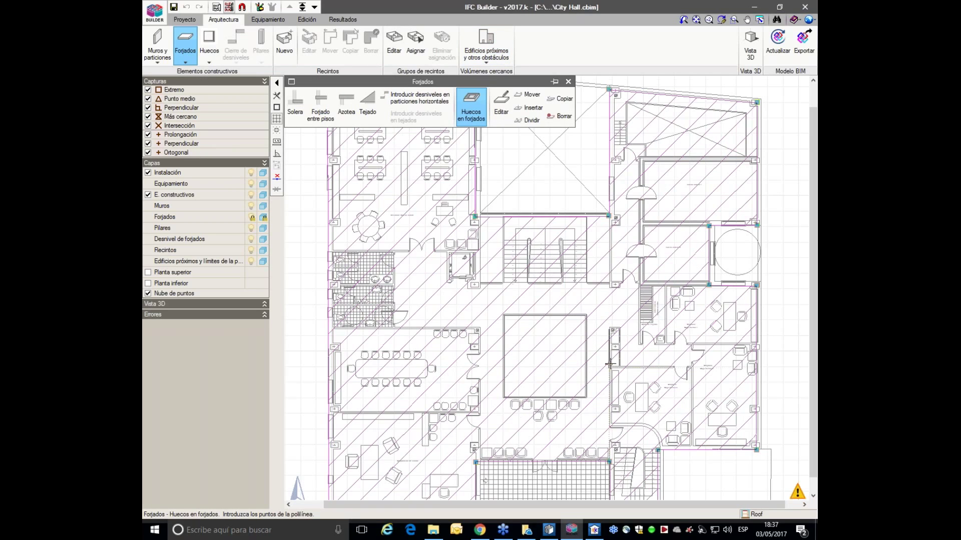
{"action": "scroll", "coordinate": [610, 365], "scroll_direction": "up", "scroll_amount": 2}
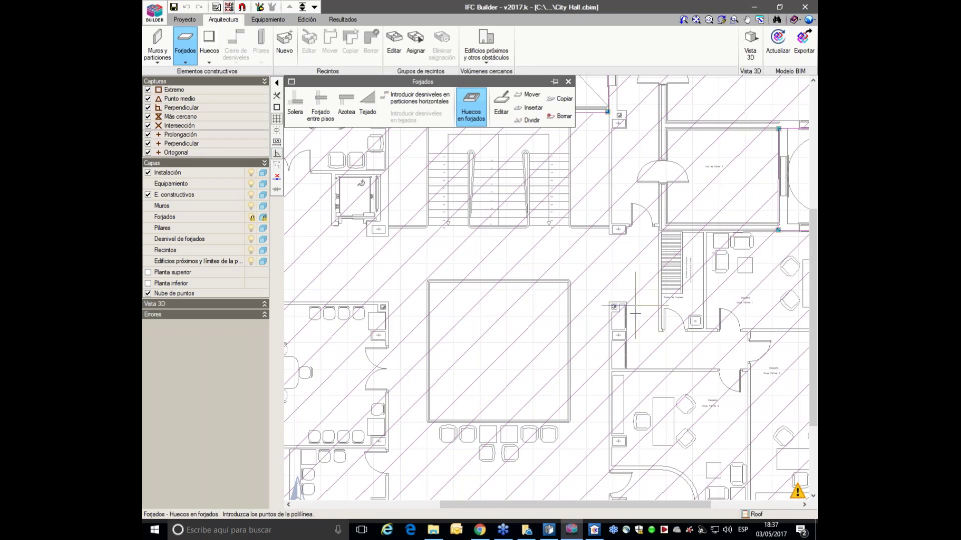
{"action": "left_click", "coordinate": [626, 306]}
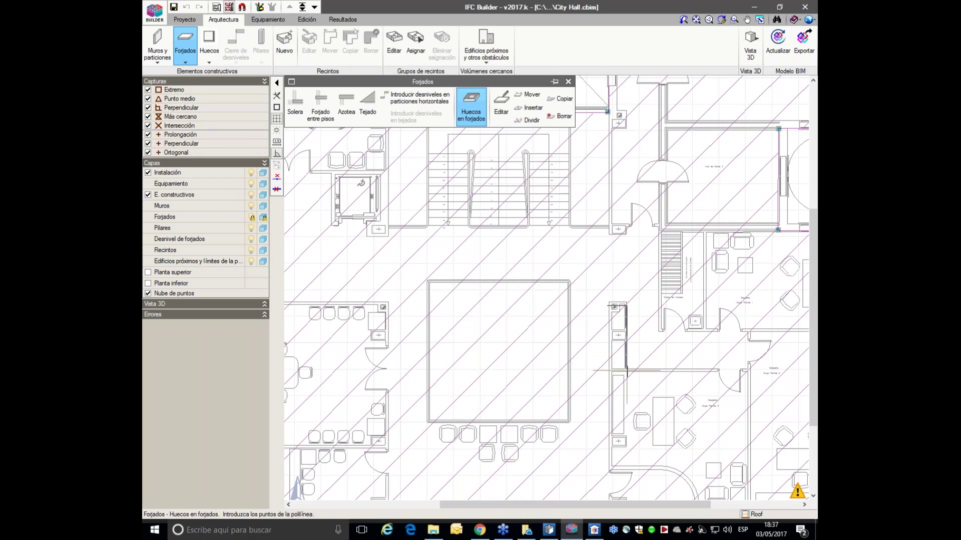
{"action": "left_click", "coordinate": [626, 371]}
{"action": "left_click", "coordinate": [607, 371]}
{"action": "left_click", "coordinate": [607, 305]}
{"action": "left_click", "coordinate": [626, 306]}
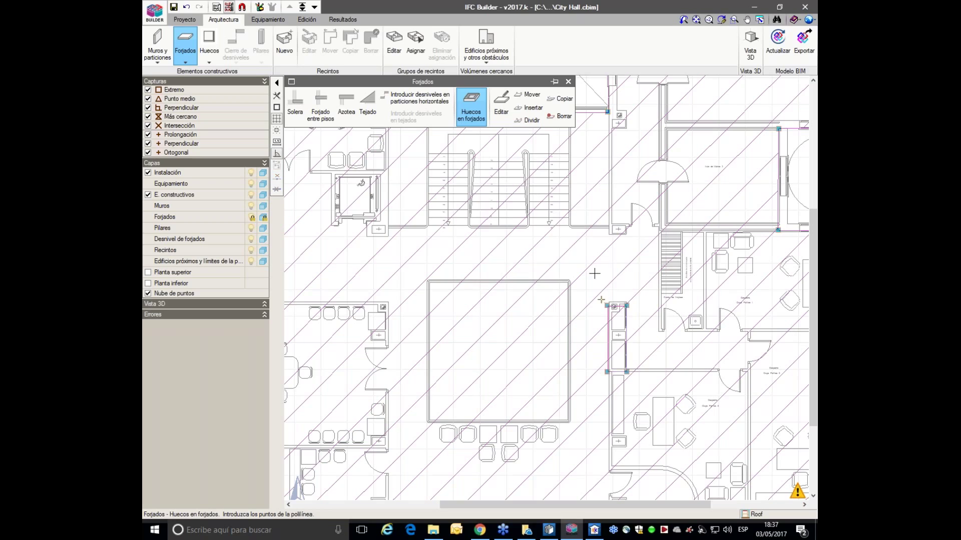
{"action": "left_click", "coordinate": [568, 81]}
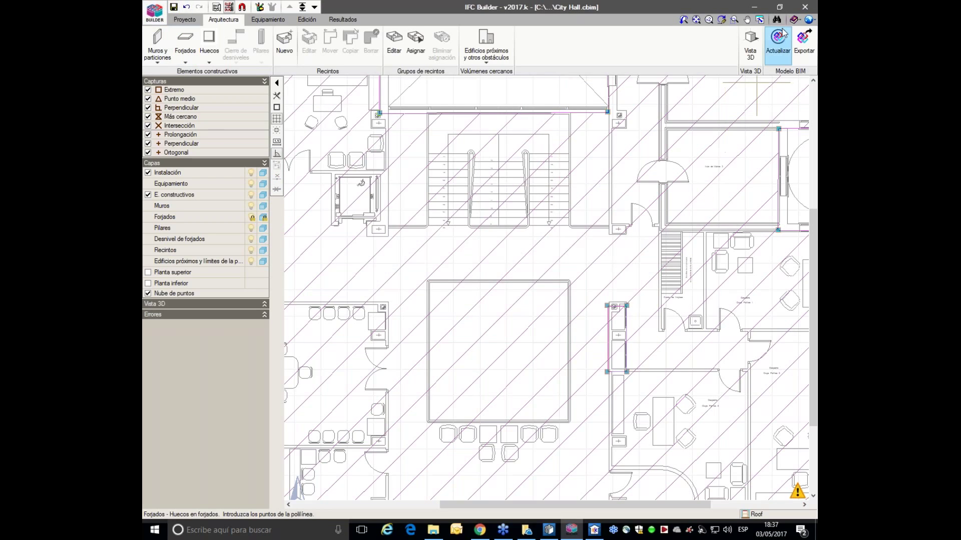
Open the 3D view of all floors, inspect the new opening in the roof slab, and close the view.
{"action": "left_click", "coordinate": [750, 45]}
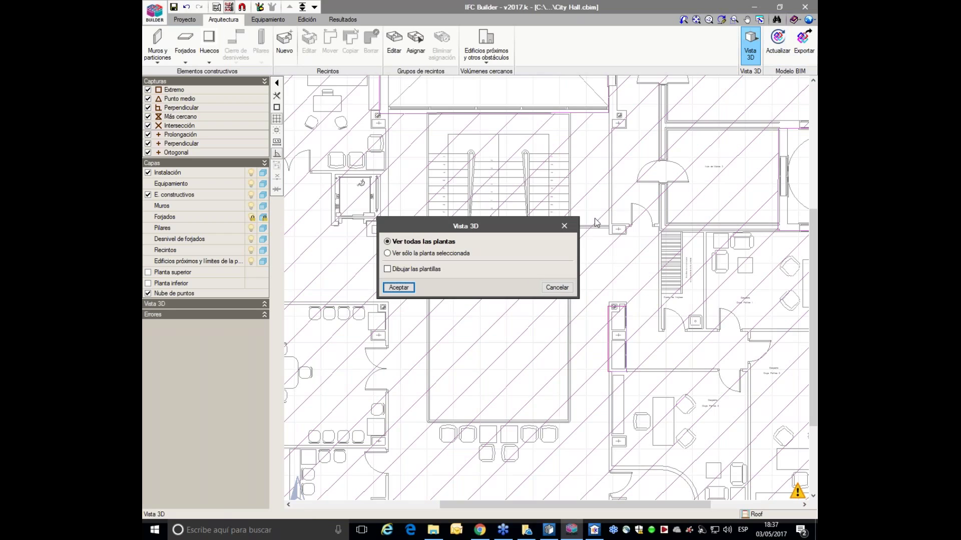
{"action": "key", "text": "Return"}
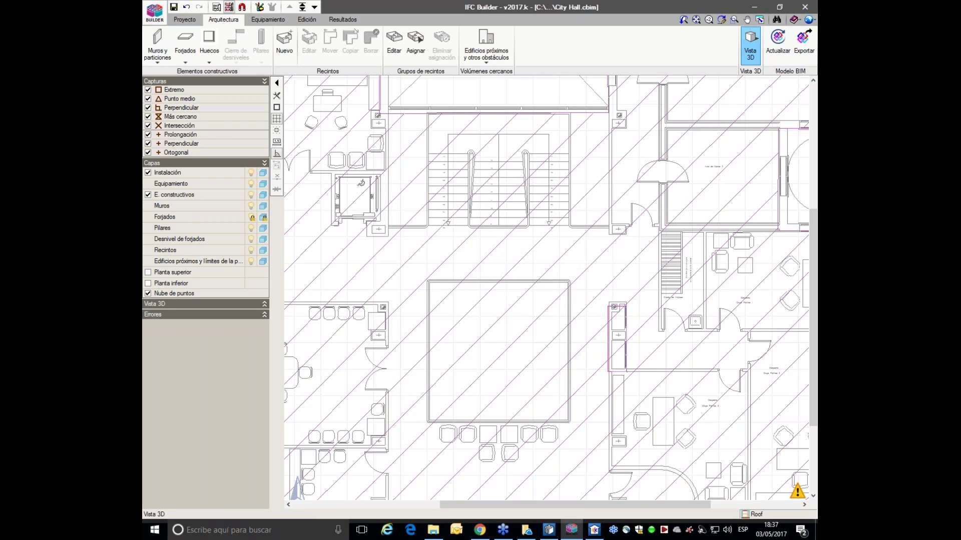
{"action": "left_click_drag", "start_coordinate": [545, 256], "coordinate": [554, 282]}
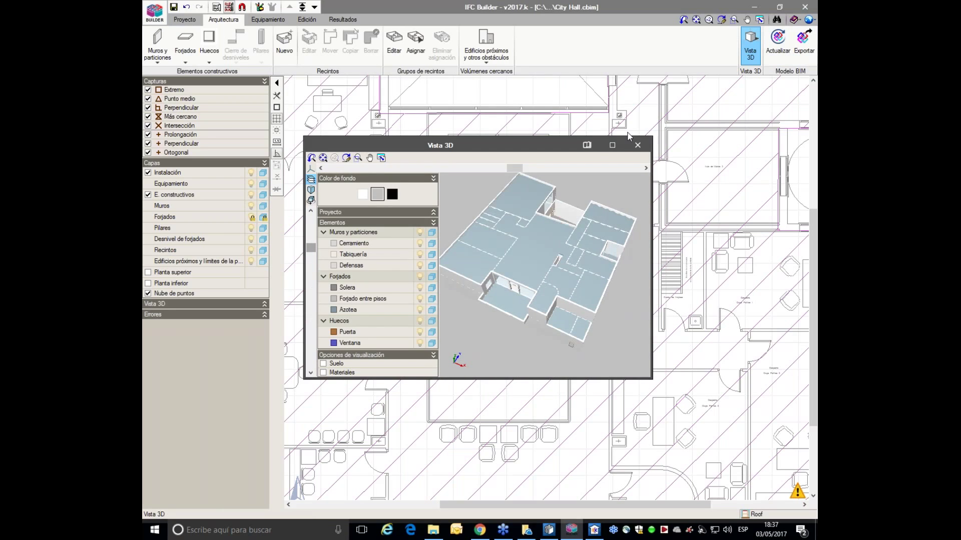
{"action": "left_click", "coordinate": [637, 145]}
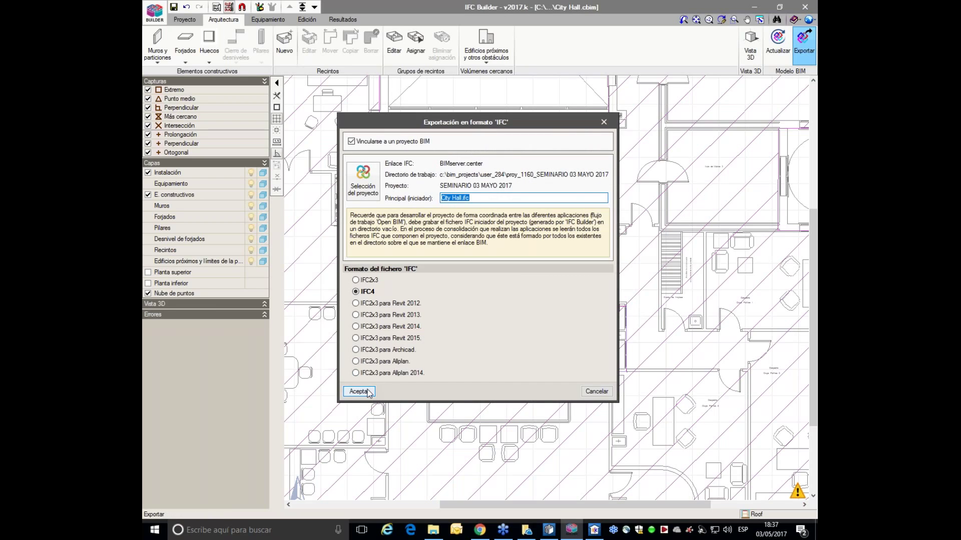
Export the building model as IFC4 to the linked BIM project, overwriting the existing City Hall.ifc.
{"action": "left_click", "coordinate": [368, 392]}
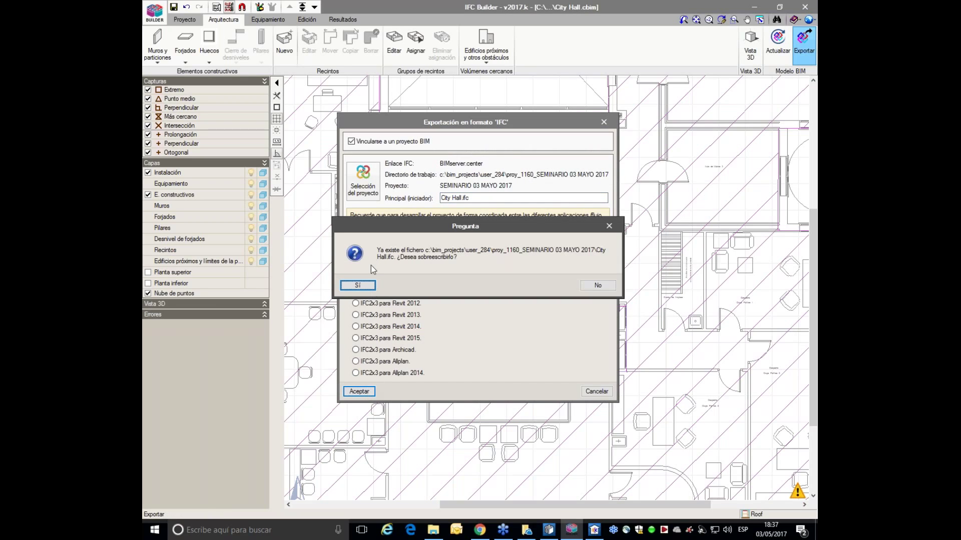
{"action": "left_click", "coordinate": [366, 286]}
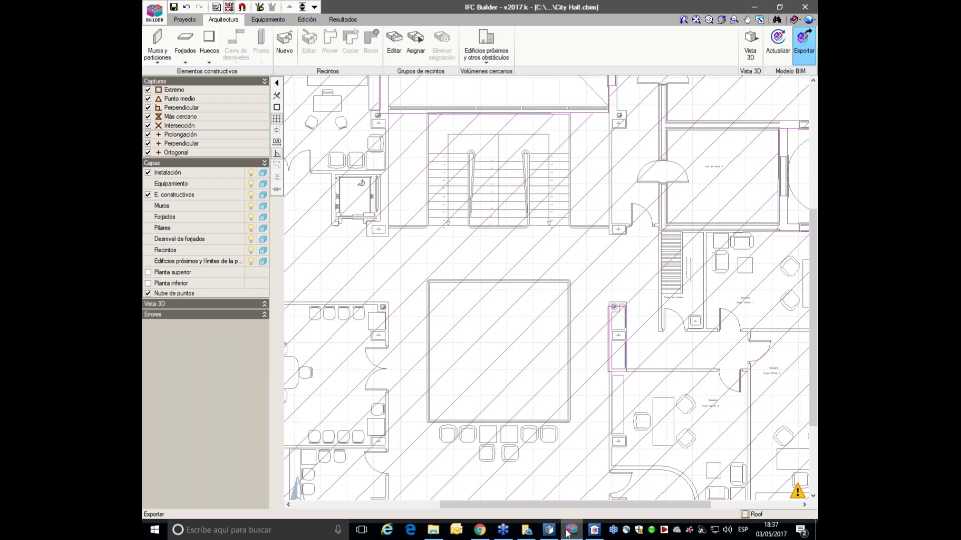
Switch to CYPETHERM HVAC and update its BIM model from the modified City Hall.ifc, keeping the default import settings.
{"action": "left_click", "coordinate": [549, 529]}
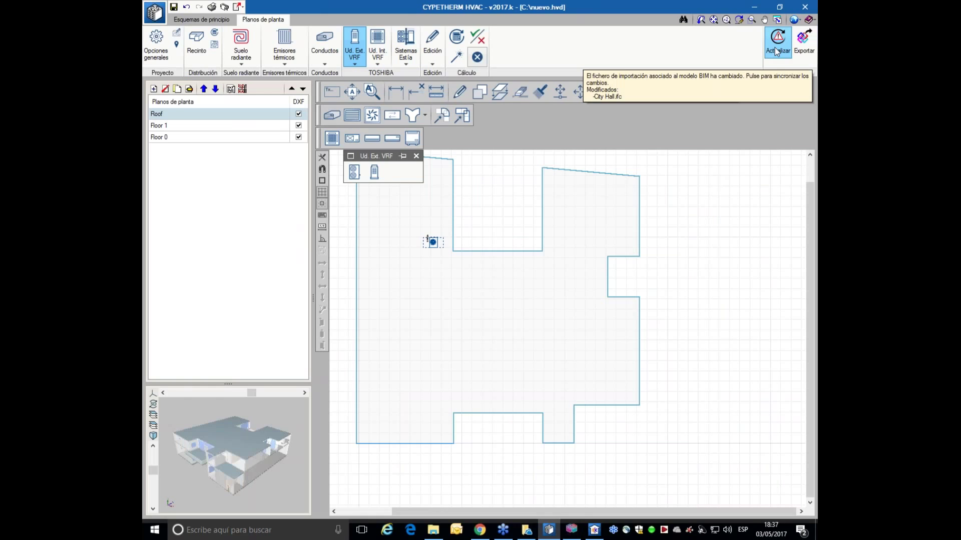
{"action": "left_click", "coordinate": [776, 51]}
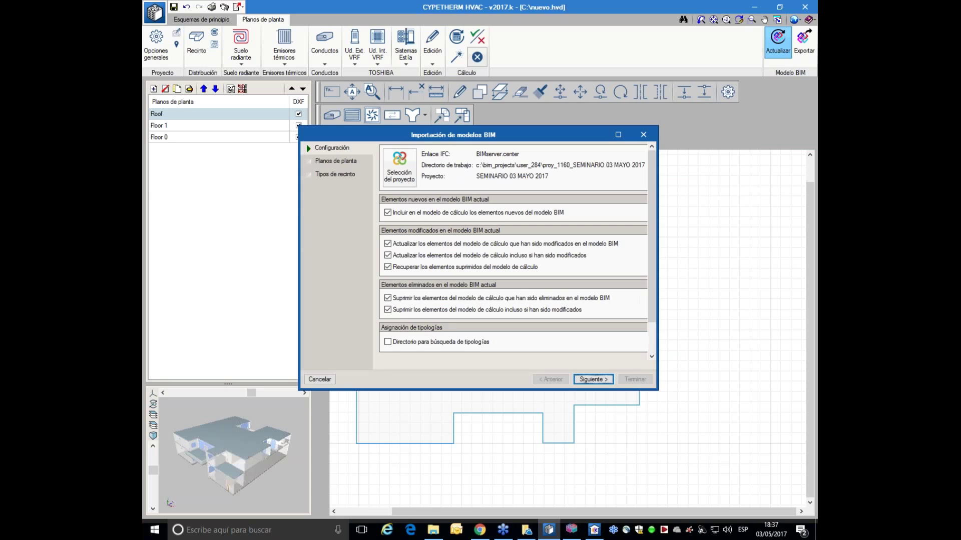
{"action": "left_click", "coordinate": [591, 379]}
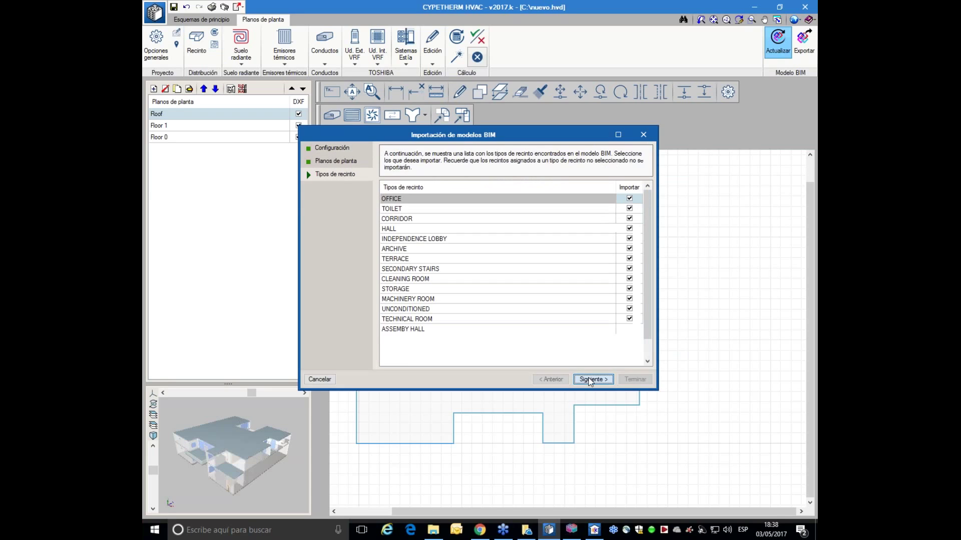
{"action": "left_click", "coordinate": [635, 379]}
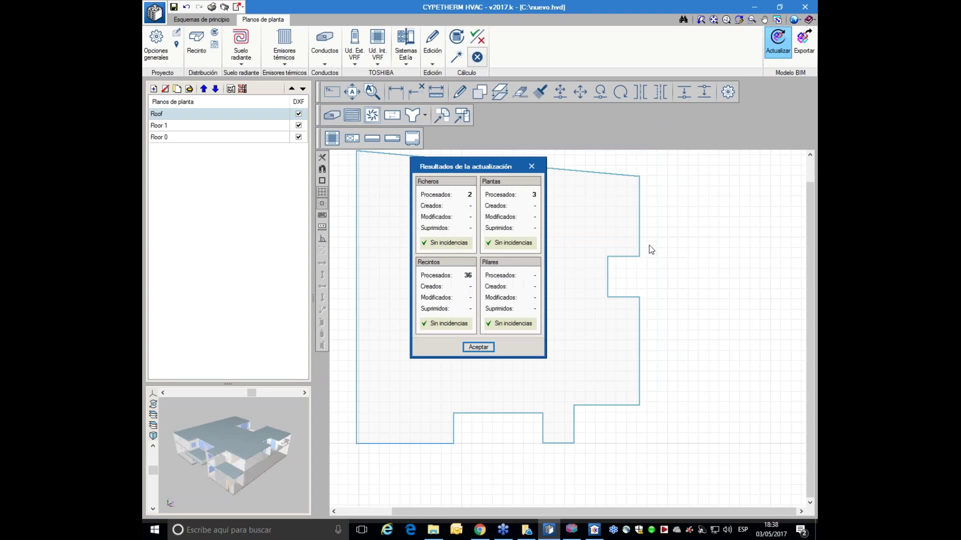
{"action": "left_click", "coordinate": [470, 347]}
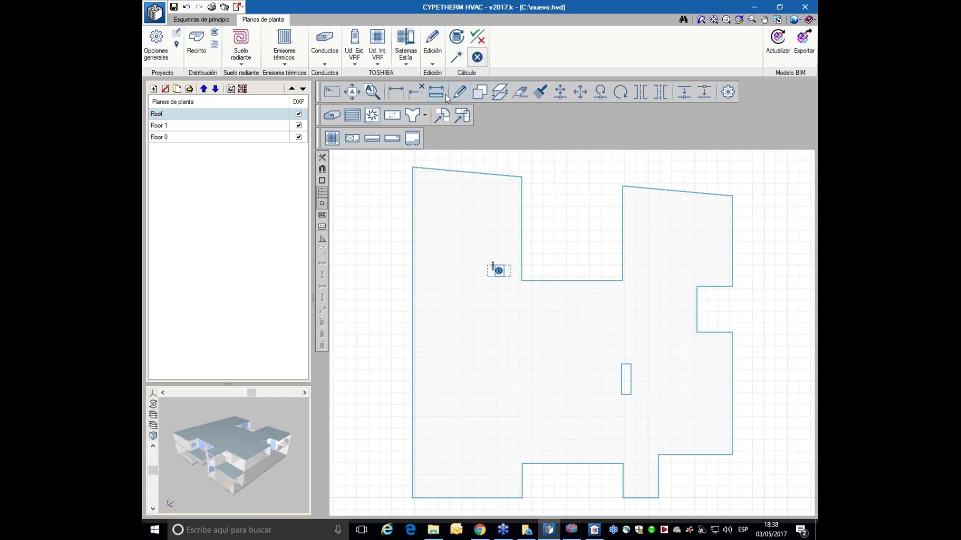
Move the outdoor unit on the Roof plan to just east of the new shaft opening.
{"action": "left_click", "coordinate": [580, 92]}
{"action": "left_click", "coordinate": [501, 271]}
{"action": "left_click", "coordinate": [649, 367]}
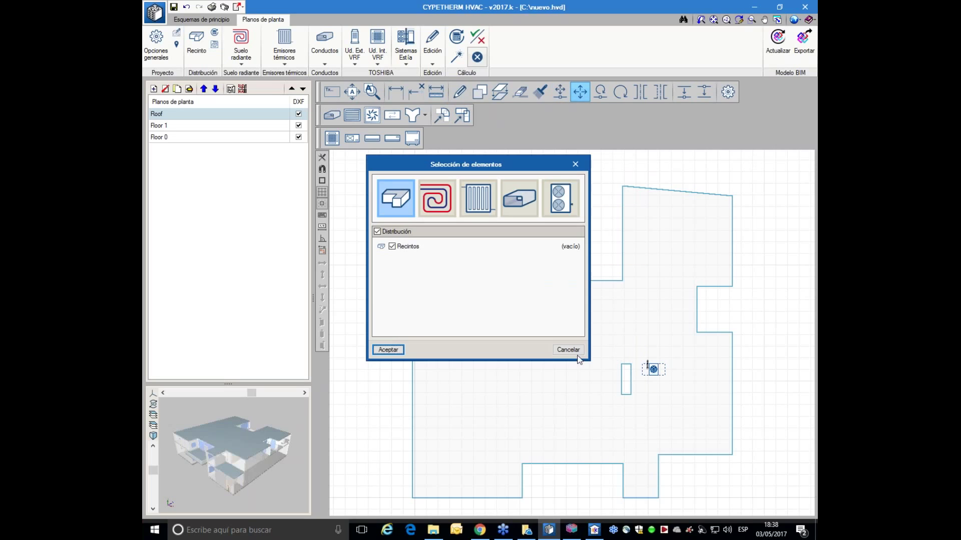
{"action": "left_click", "coordinate": [568, 350]}
Enlarge the 3D view pane and display the walls (Muros) as opaque instead of transparent.
{"action": "left_click_drag", "start_coordinate": [233, 386], "coordinate": [228, 203]}
{"action": "left_click_drag", "start_coordinate": [312, 296], "coordinate": [420, 300]}
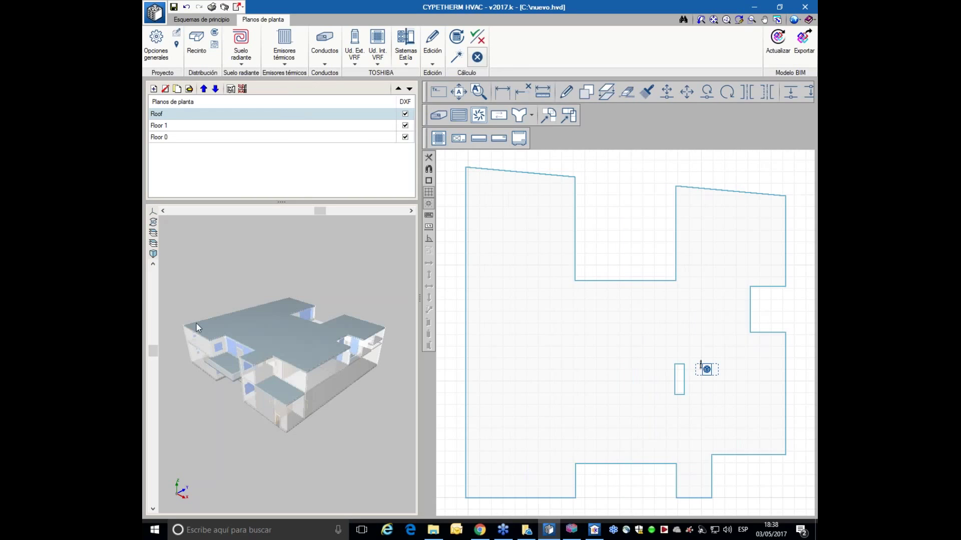
{"action": "left_click", "coordinate": [153, 223]}
{"action": "left_click", "coordinate": [154, 244]}
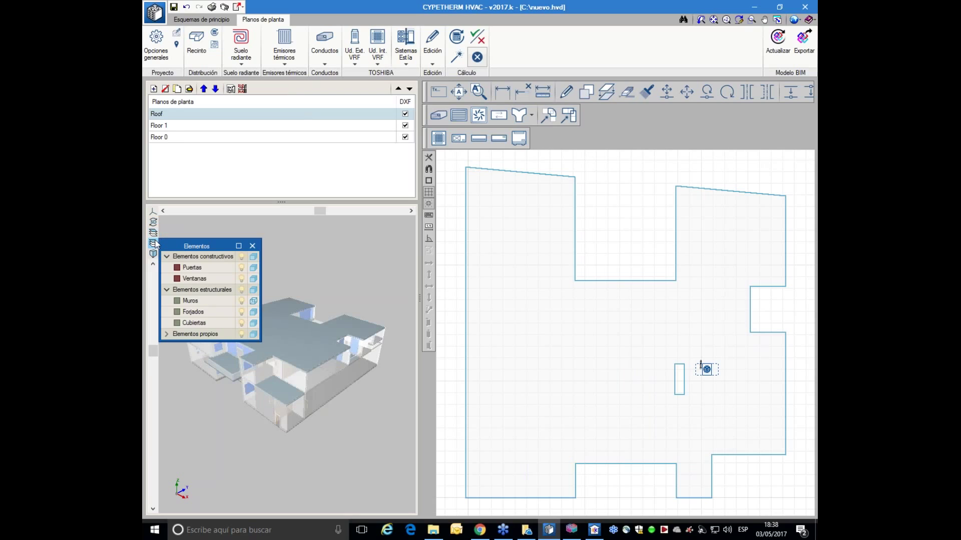
{"action": "left_click", "coordinate": [253, 302]}
{"action": "left_click", "coordinate": [252, 246]}
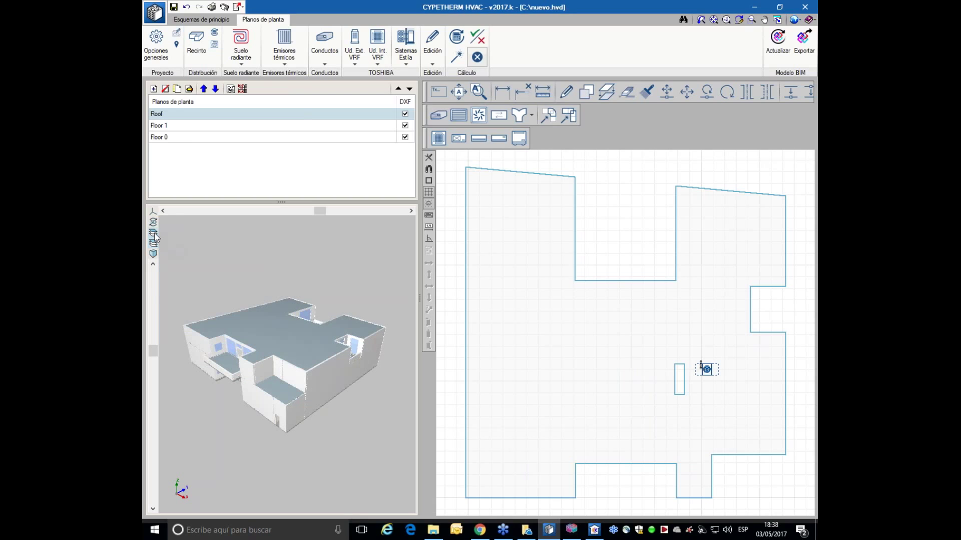
Hide Roof and Floor 1 in the 3D view to expose the Floor 0 interior.
{"action": "left_click", "coordinate": [155, 235]}
{"action": "left_click", "coordinate": [235, 257]}
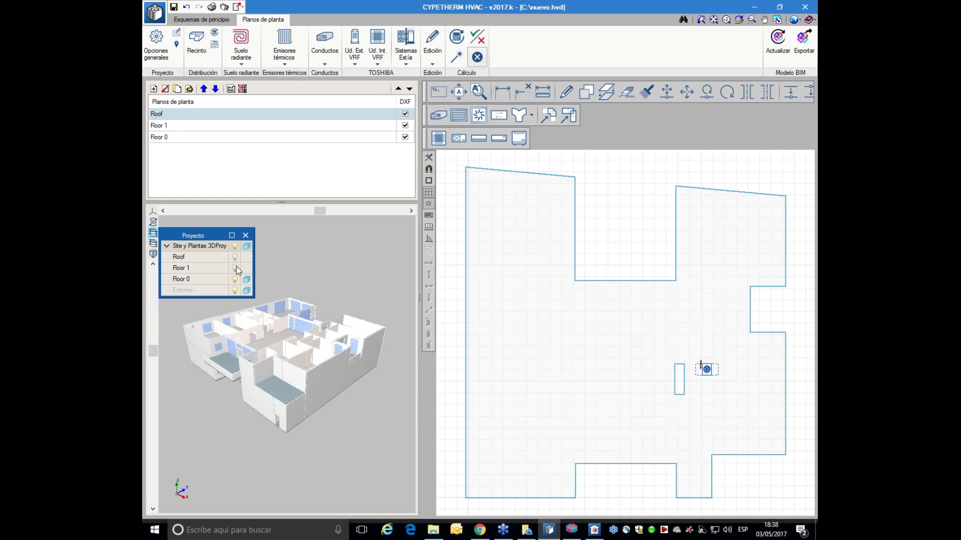
{"action": "left_click", "coordinate": [235, 268]}
{"action": "left_click", "coordinate": [245, 235]}
{"action": "middle_click_drag", "start_coordinate": [247, 358], "coordinate": [235, 340]}
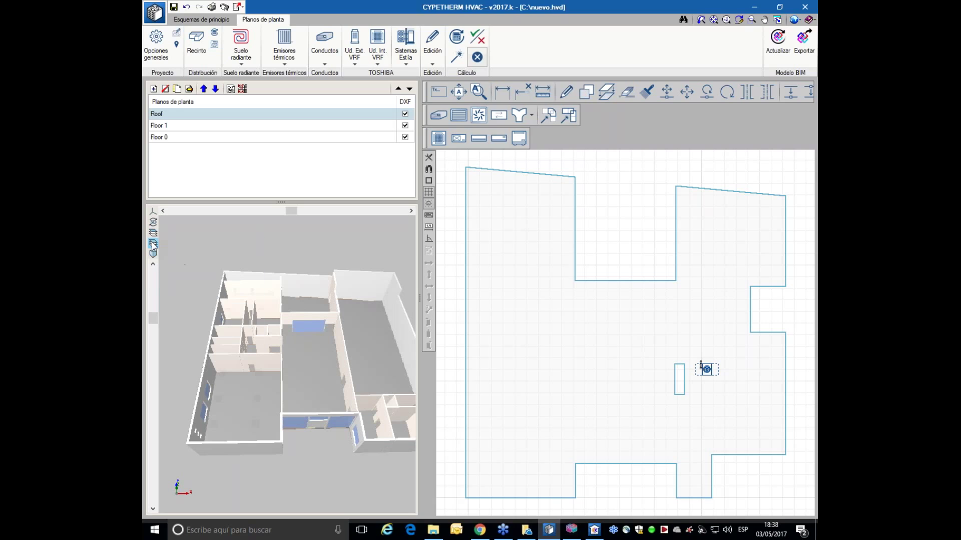
Show Floor 1 in the 3D view, hide it again, and check the list of displayable elements.
{"action": "left_click", "coordinate": [154, 244]}
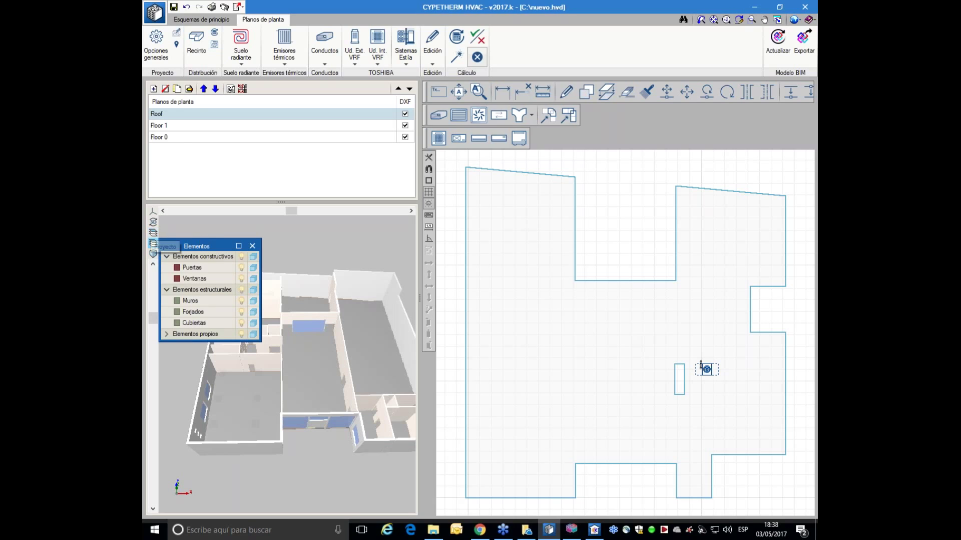
{"action": "left_click", "coordinate": [253, 247]}
{"action": "left_click", "coordinate": [153, 232]}
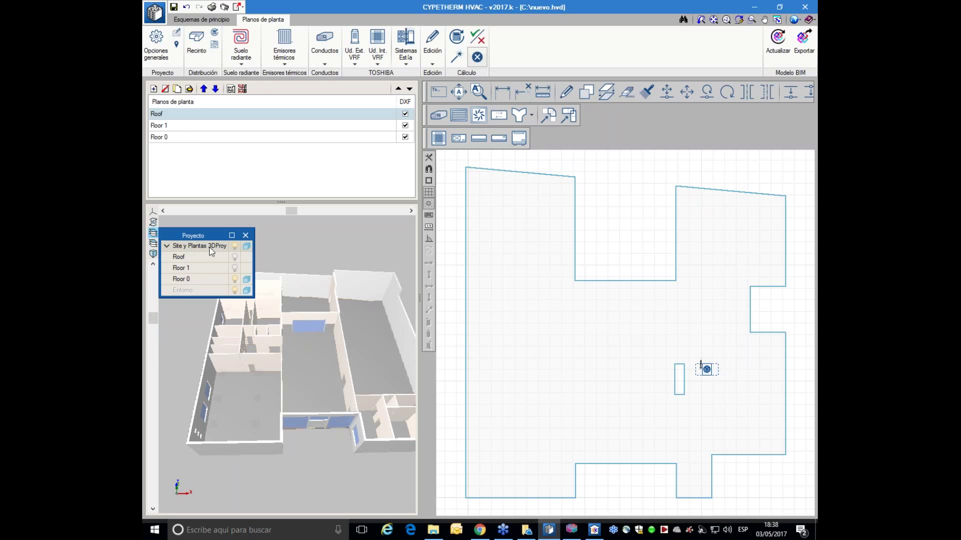
{"action": "left_click", "coordinate": [235, 269]}
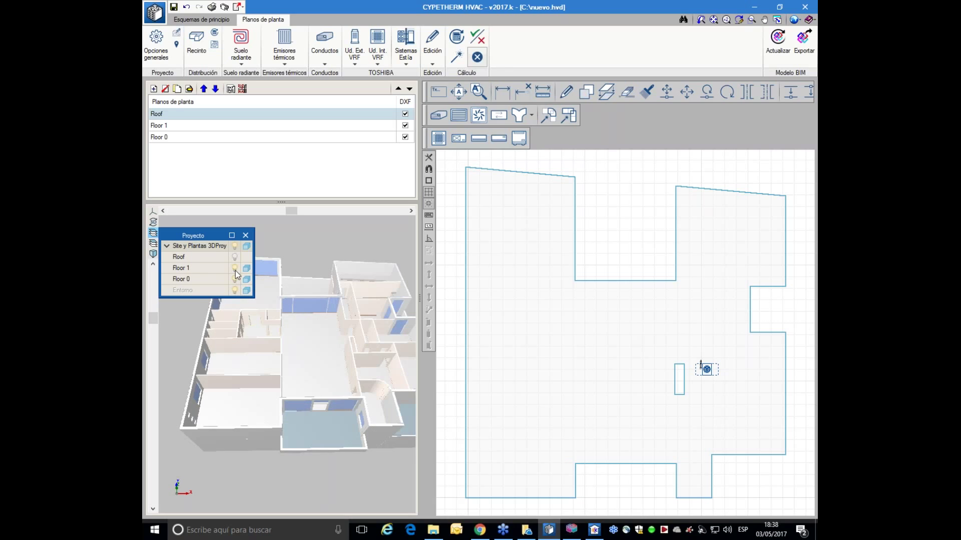
{"action": "left_click", "coordinate": [234, 268]}
{"action": "left_click", "coordinate": [245, 235]}
{"action": "left_click", "coordinate": [153, 243]}
{"action": "left_click_drag", "start_coordinate": [218, 343], "coordinate": [215, 479]}
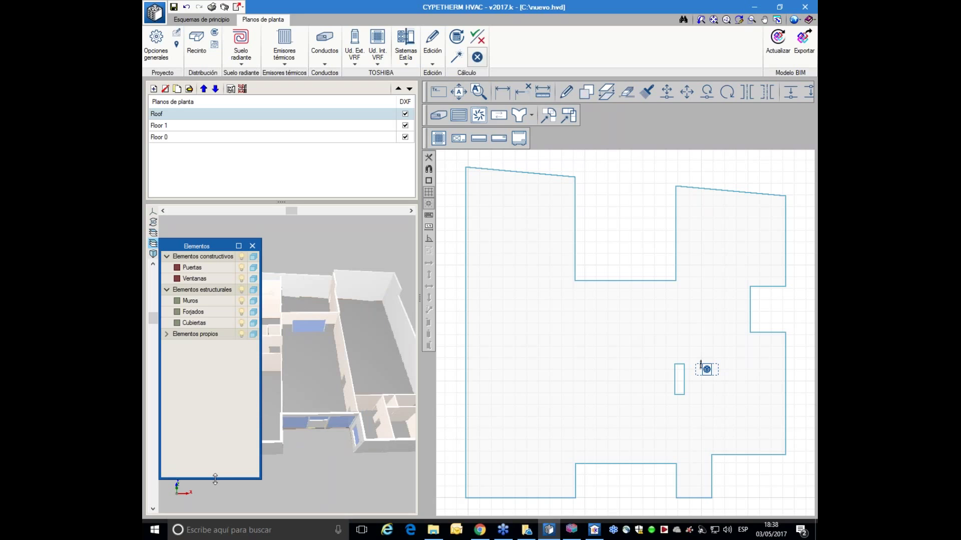
{"action": "left_click", "coordinate": [253, 247]}
{"action": "middle_click_drag", "start_coordinate": [296, 399], "coordinate": [259, 317]}
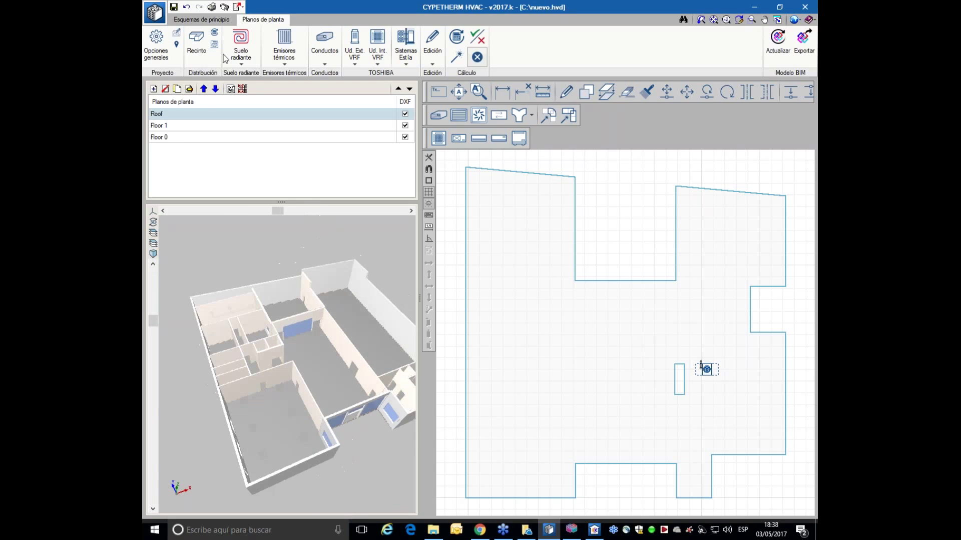
Open the Floor 0 plan, inspect its indoor units and ducts in 3D, and shrink the 3D view pane.
{"action": "left_click", "coordinate": [186, 138]}
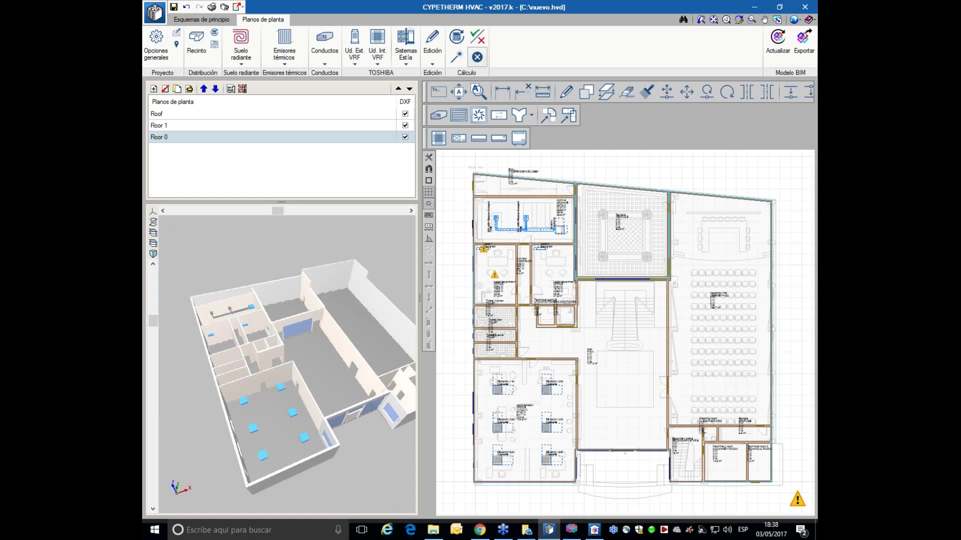
{"action": "middle_click_drag", "start_coordinate": [254, 405], "coordinate": [191, 386]}
{"action": "scroll", "coordinate": [242, 394], "scroll_direction": "up", "scroll_amount": 5}
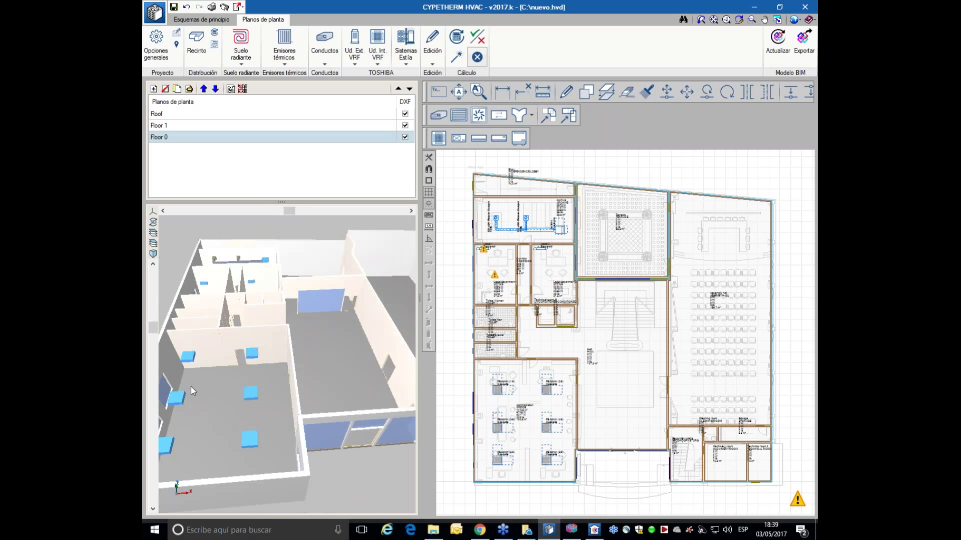
{"action": "scroll", "coordinate": [264, 380], "scroll_direction": "down", "scroll_amount": 5}
{"action": "mouse_move", "coordinate": [316, 378]}
{"action": "middle_mouse_down"}
{"action": "mouse_move", "coordinate": [316, 388]}
{"action": "mouse_move", "coordinate": [304, 372]}
{"action": "middle_mouse_up"}
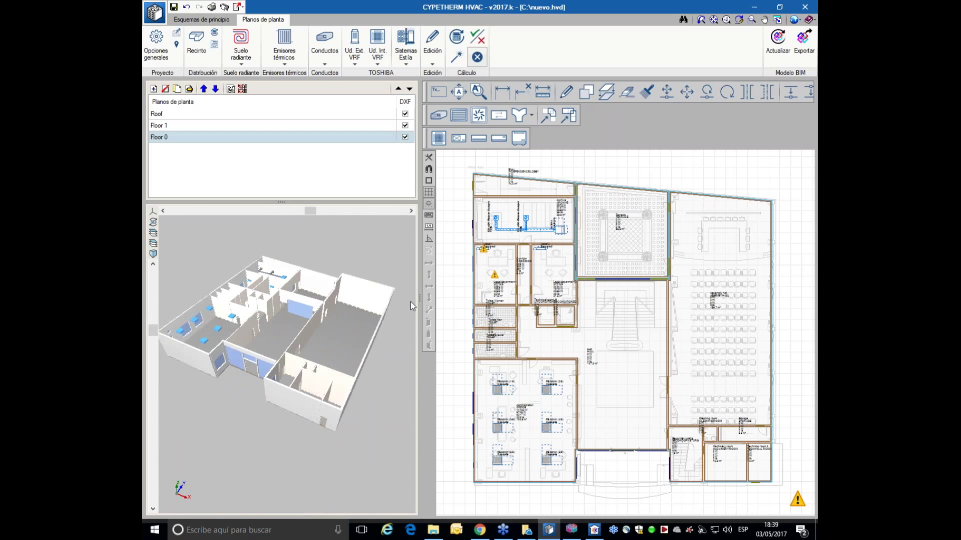
{"action": "left_click_drag", "start_coordinate": [419, 299], "coordinate": [277, 216]}
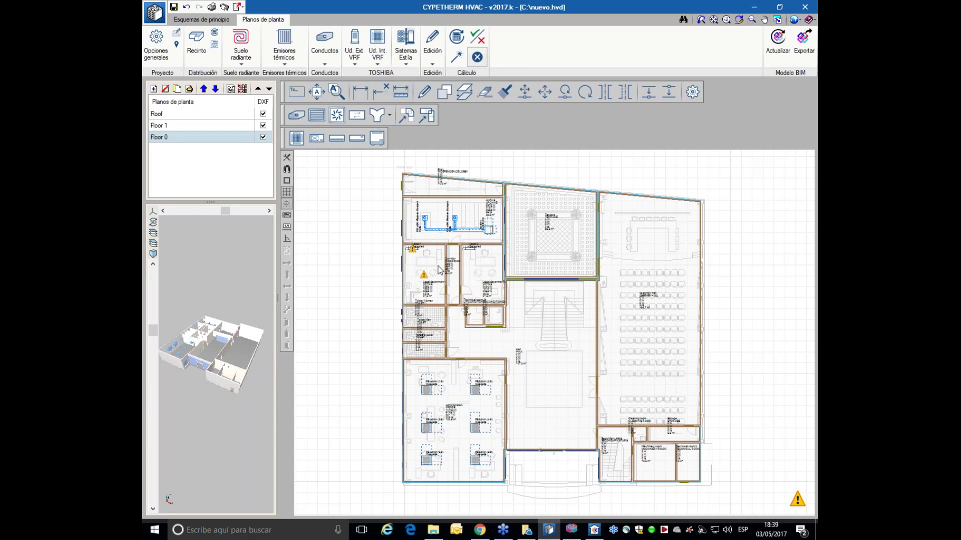
Open the example project Unifamiliar suelo radiante and display the radiant floor circuits on its Planta baja plan.
{"action": "left_click", "coordinate": [154, 13]}
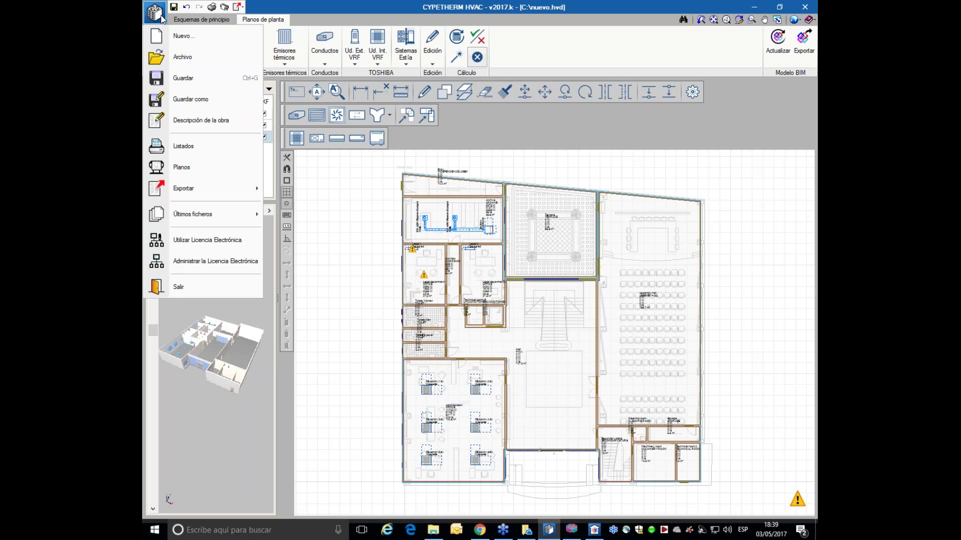
{"action": "left_click", "coordinate": [182, 58]}
{"action": "left_click", "coordinate": [477, 286]}
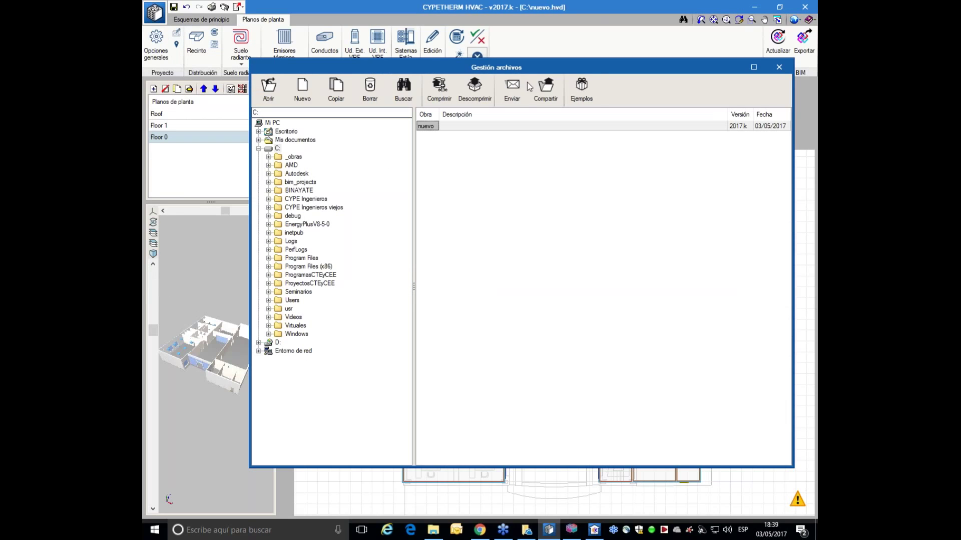
{"action": "left_click", "coordinate": [581, 88]}
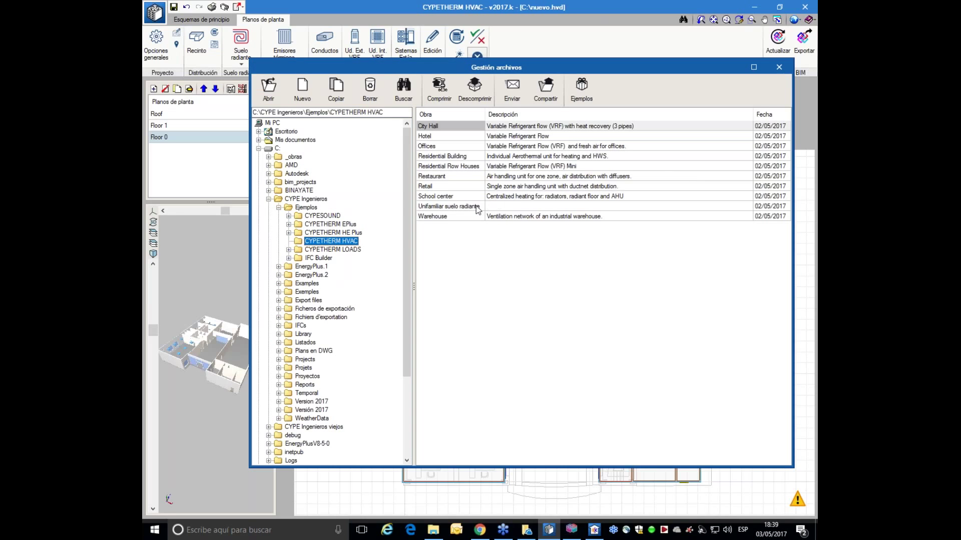
{"action": "left_click", "coordinate": [478, 207]}
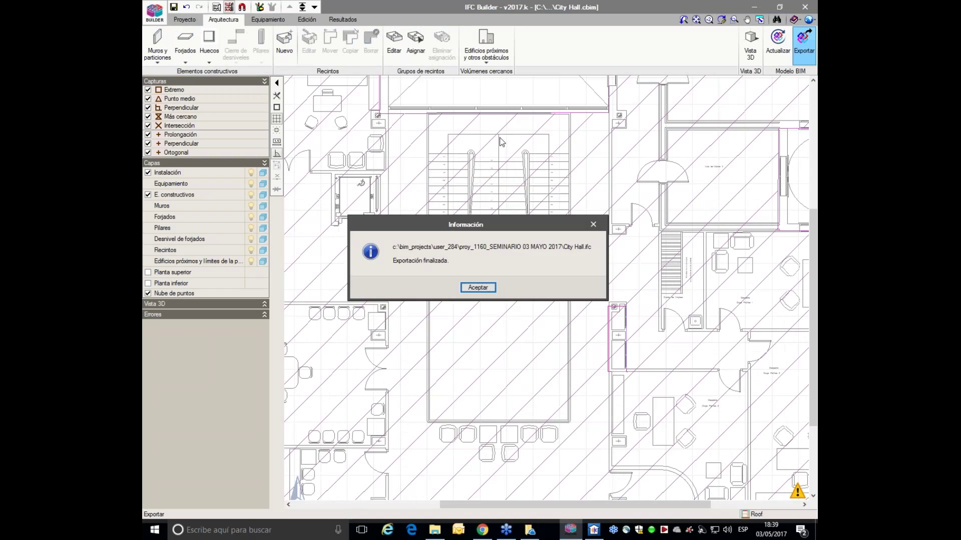
{"action": "left_click", "coordinate": [481, 287]}
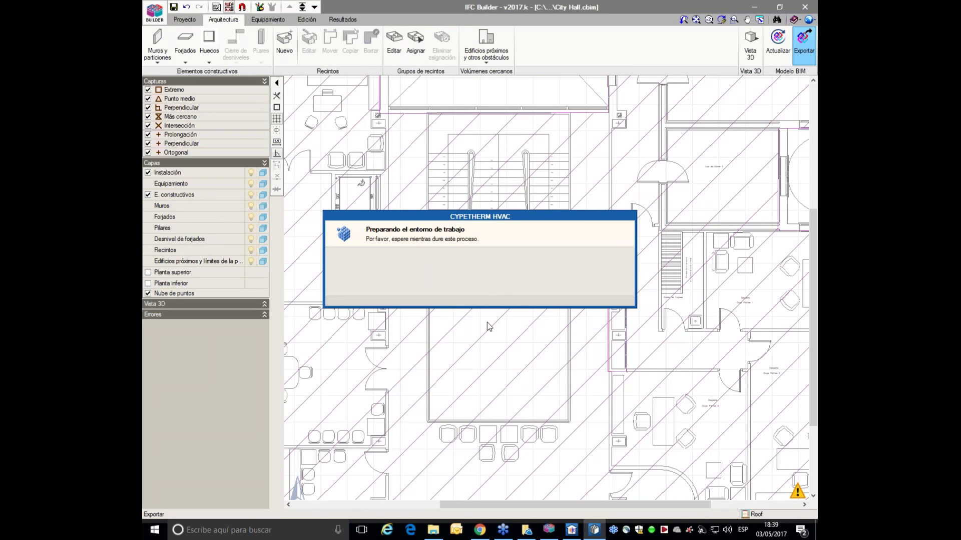
{"action": "left_click", "coordinate": [479, 287]}
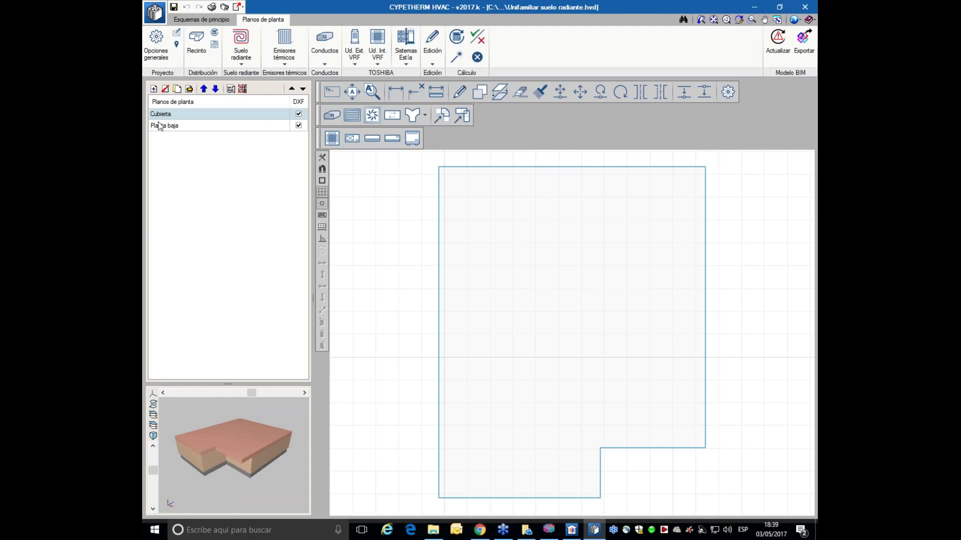
{"action": "left_click", "coordinate": [159, 125]}
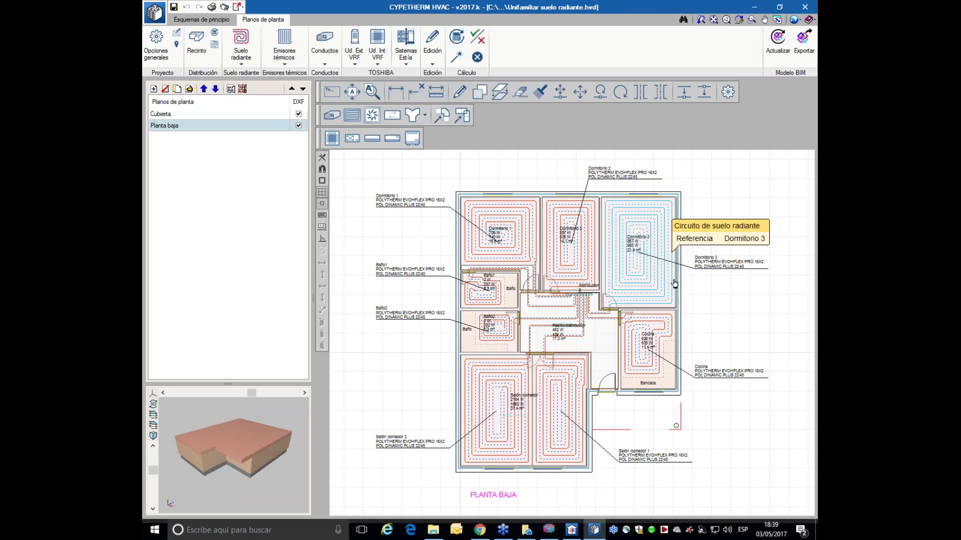
{"action": "scroll", "coordinate": [671, 345], "scroll_direction": "up", "scroll_amount": 3}
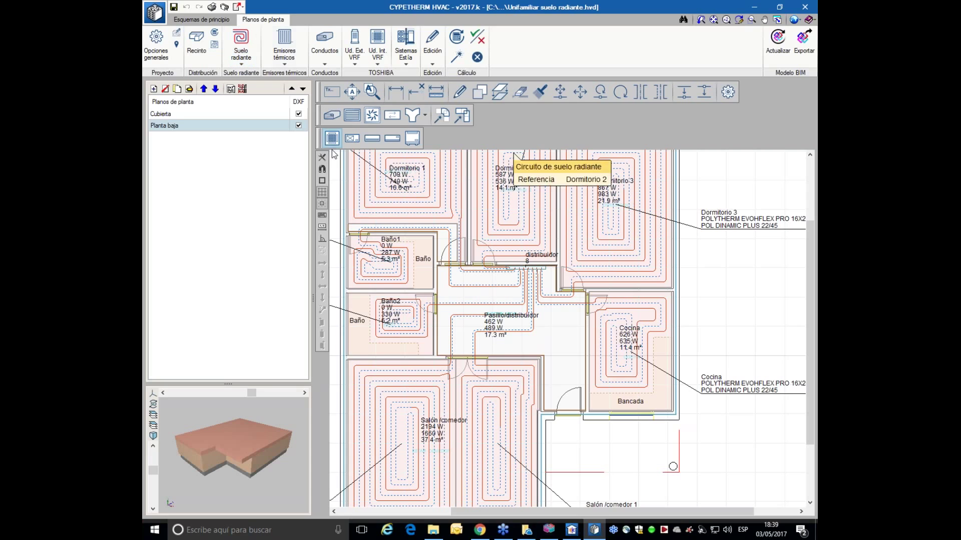
Undock and close the indoor VRF units toolbar, and undock the Conductos toolbar.
{"action": "left_click_drag", "start_coordinate": [319, 138], "coordinate": [354, 167]}
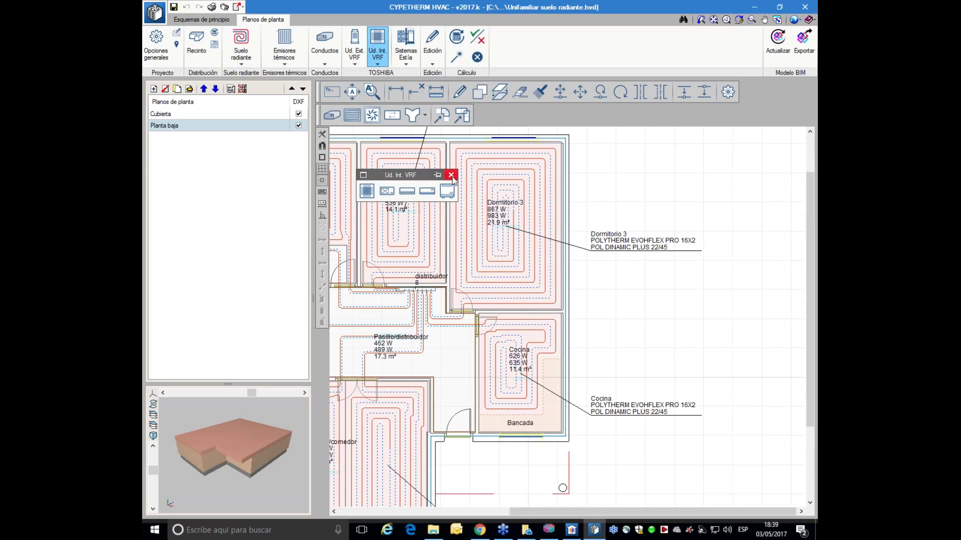
{"action": "left_click", "coordinate": [451, 172]}
{"action": "left_click_drag", "start_coordinate": [319, 112], "coordinate": [359, 153]}
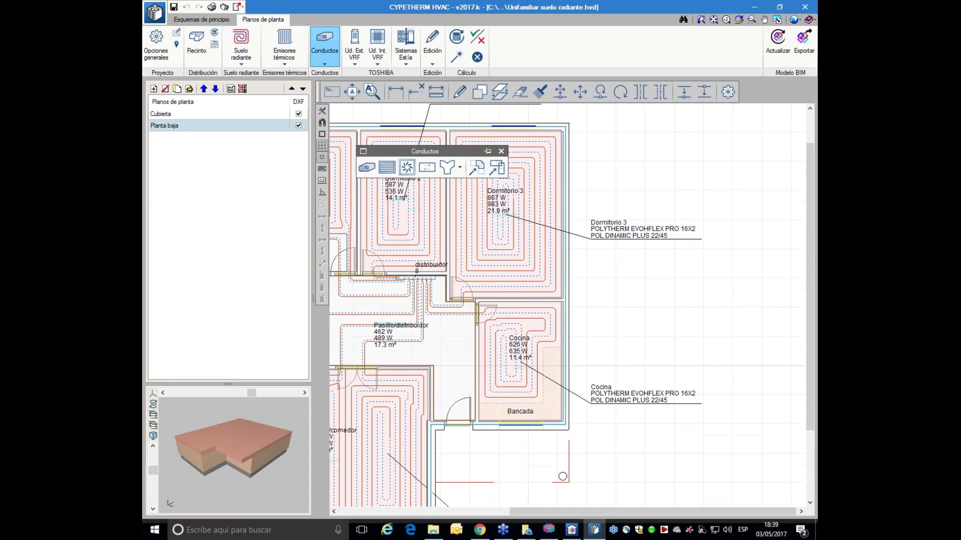